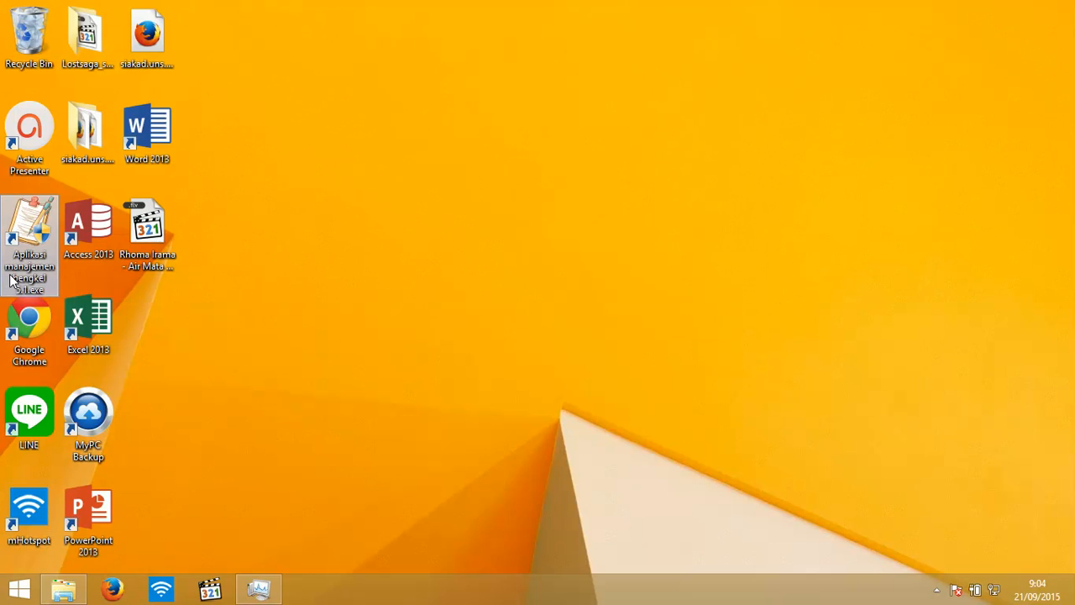
- Launch the workshop management application from its 'Aplikasi manajemen bengkel' desktop shortcut
click(24, 239)
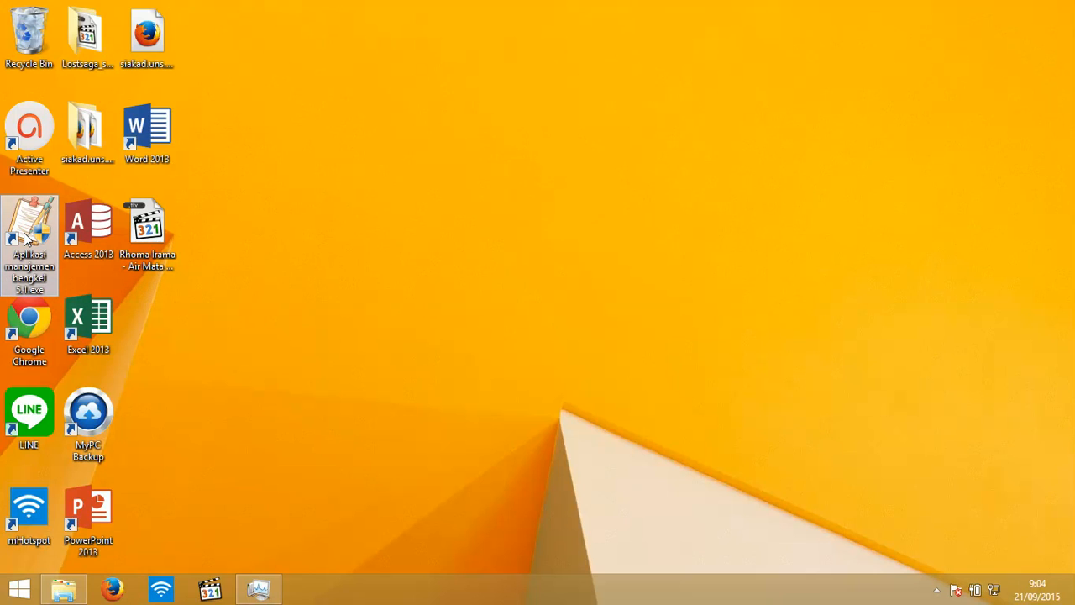
double_click(24, 239)
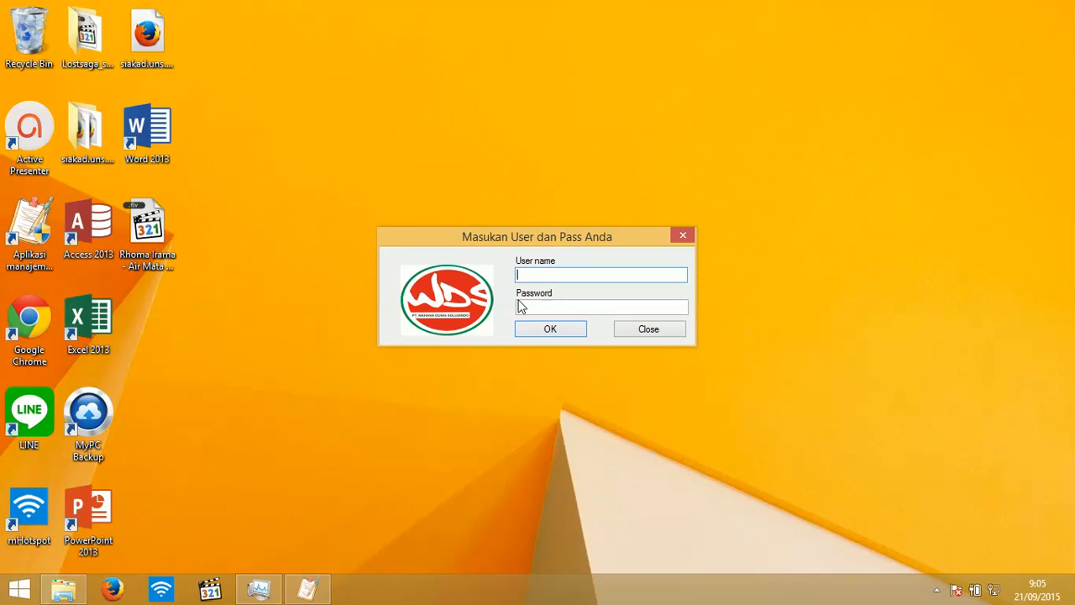
- Log in with user name admin and the account password
text(admin)
click(521, 307)
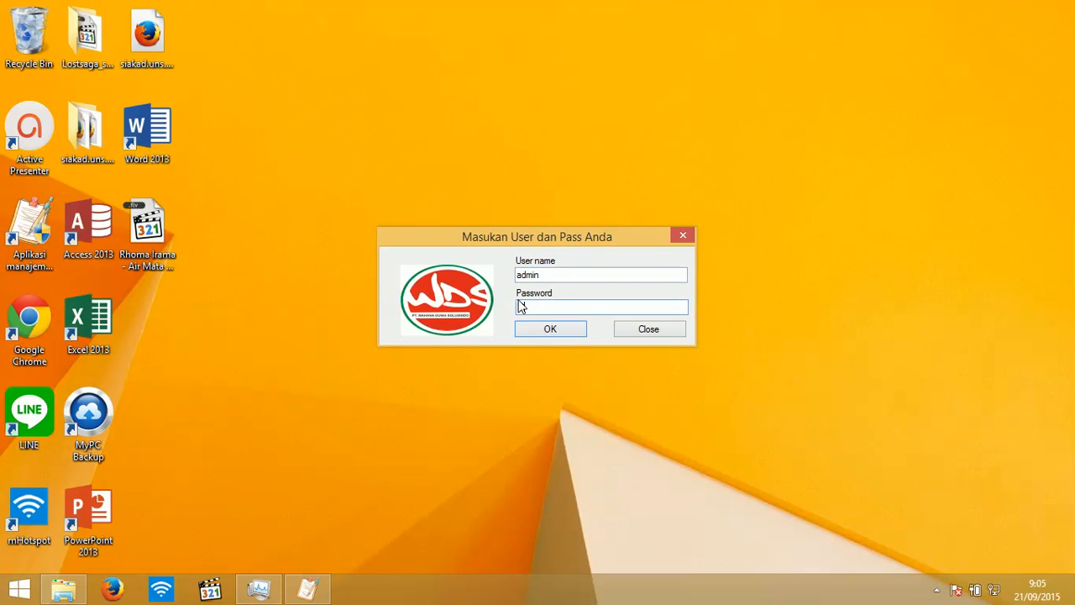
key(Return)
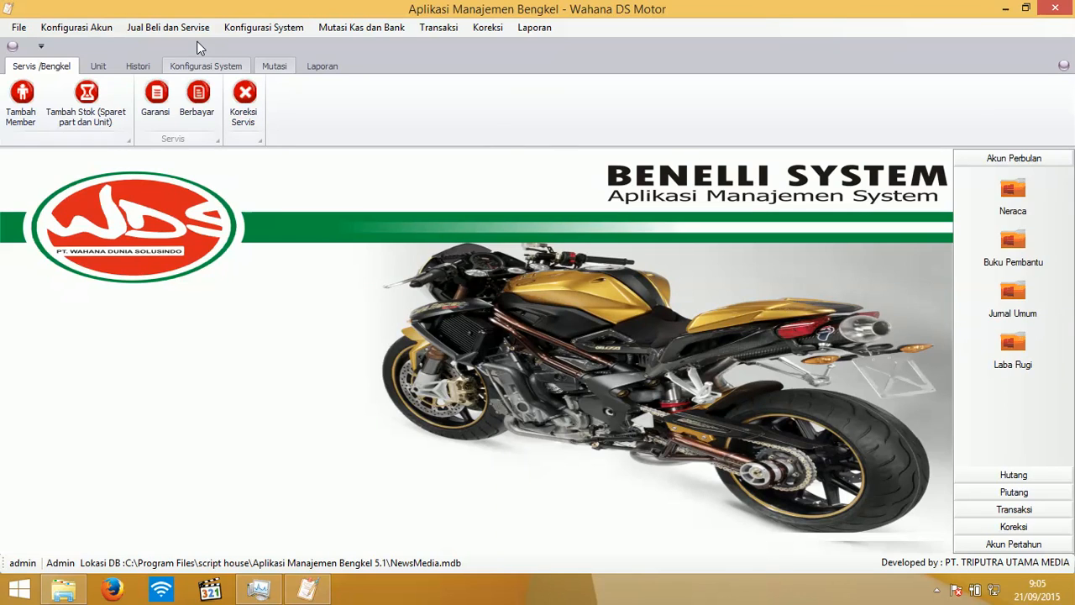
- Format the Buku Pembantu data from Konfigurasi Akun > Format Data
click(102, 30)
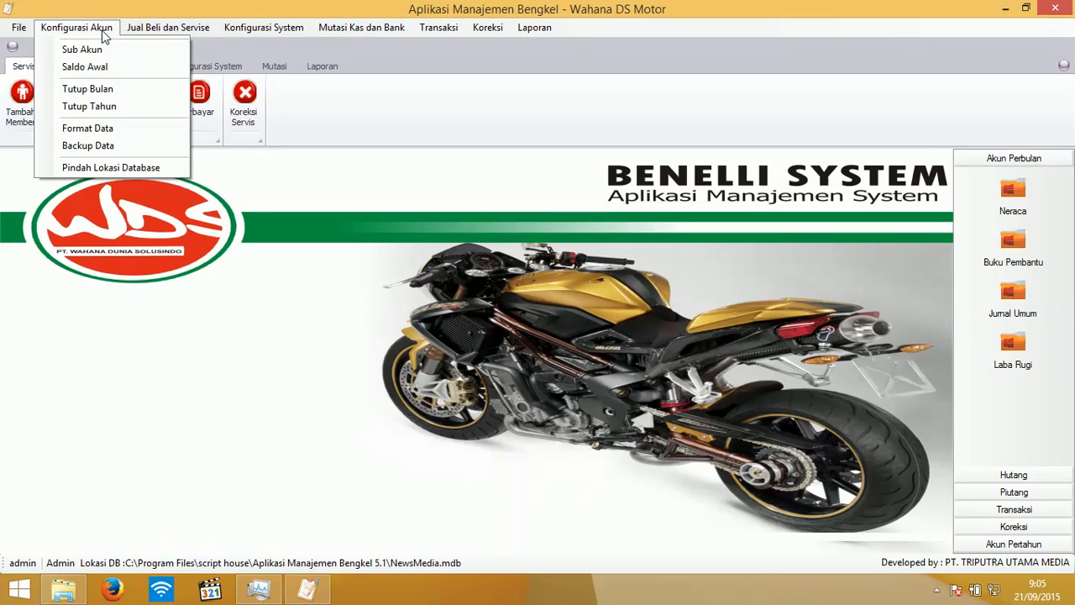
click(107, 130)
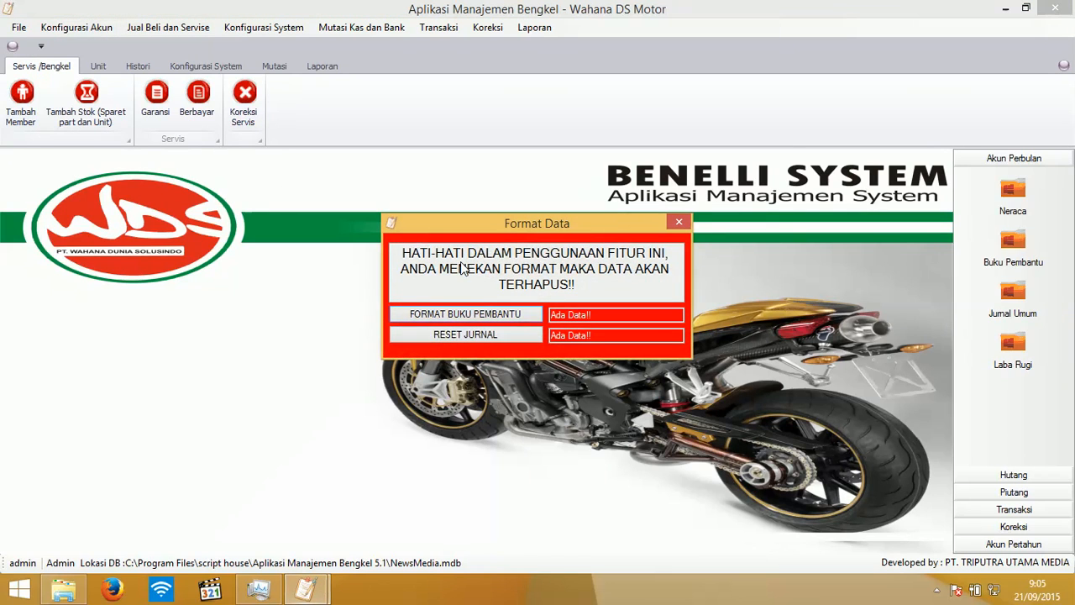
click(486, 320)
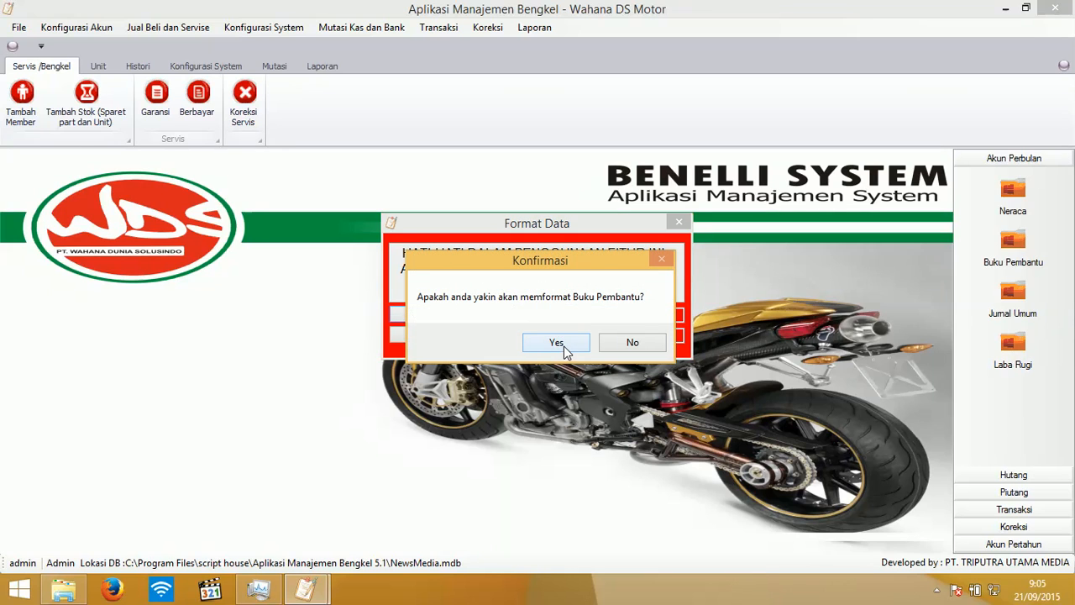
click(564, 346)
- Reset the journal and close the Format Data window
click(475, 334)
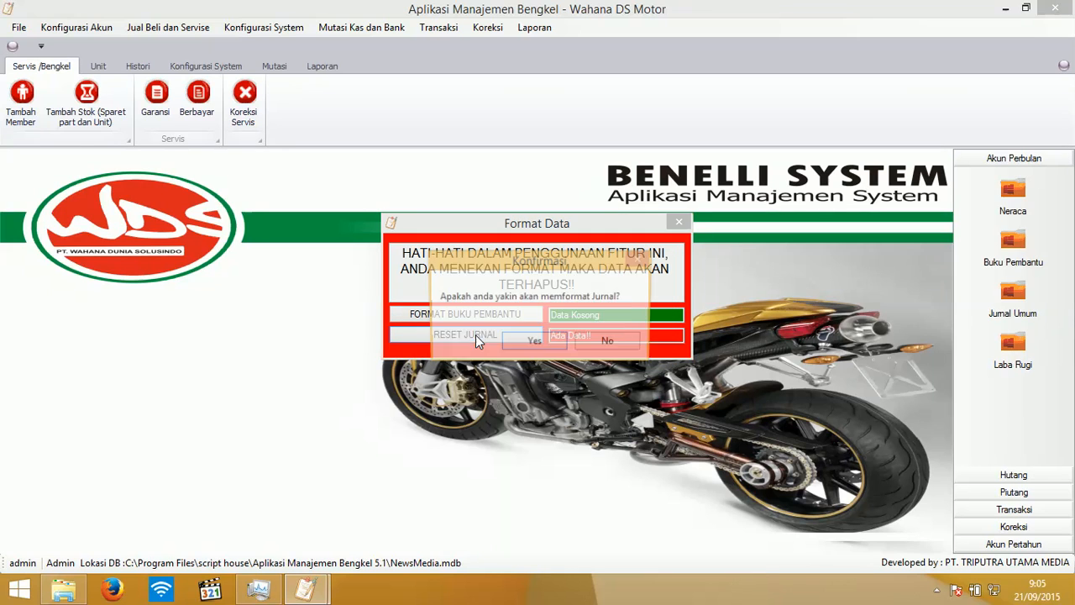
click(530, 341)
click(680, 223)
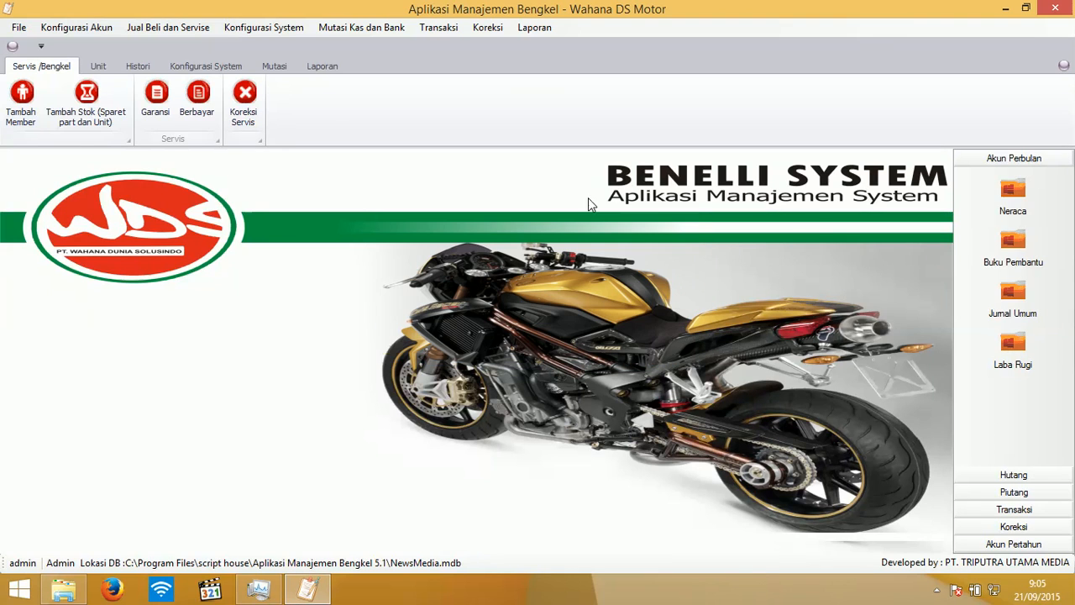
click(110, 30)
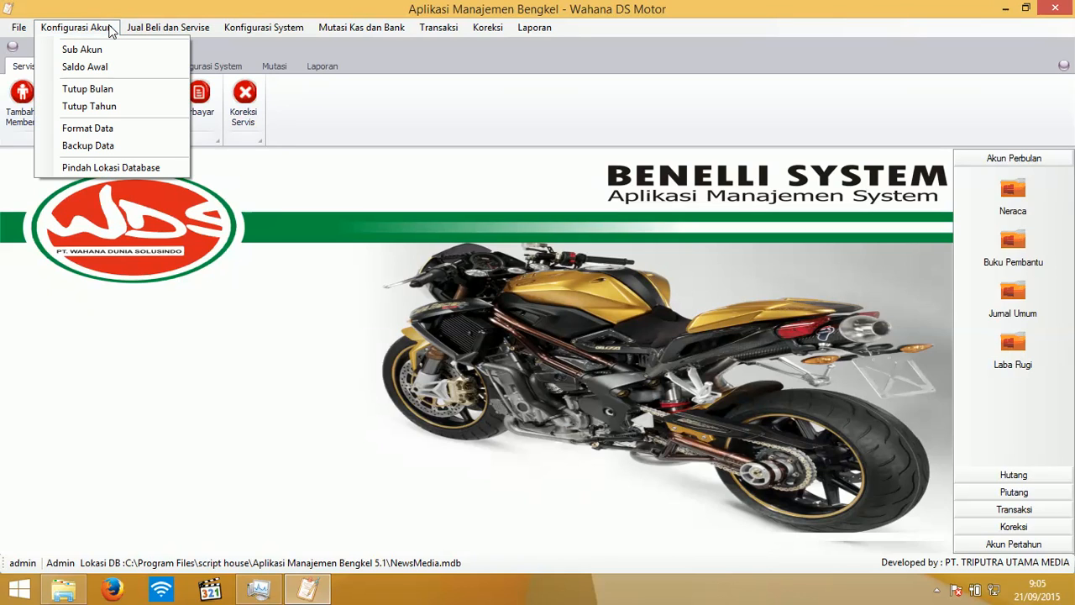
- In Saldo Awal, set KAS SERVIS and KAS KECIL opening balances to 1.000.000 each
click(108, 68)
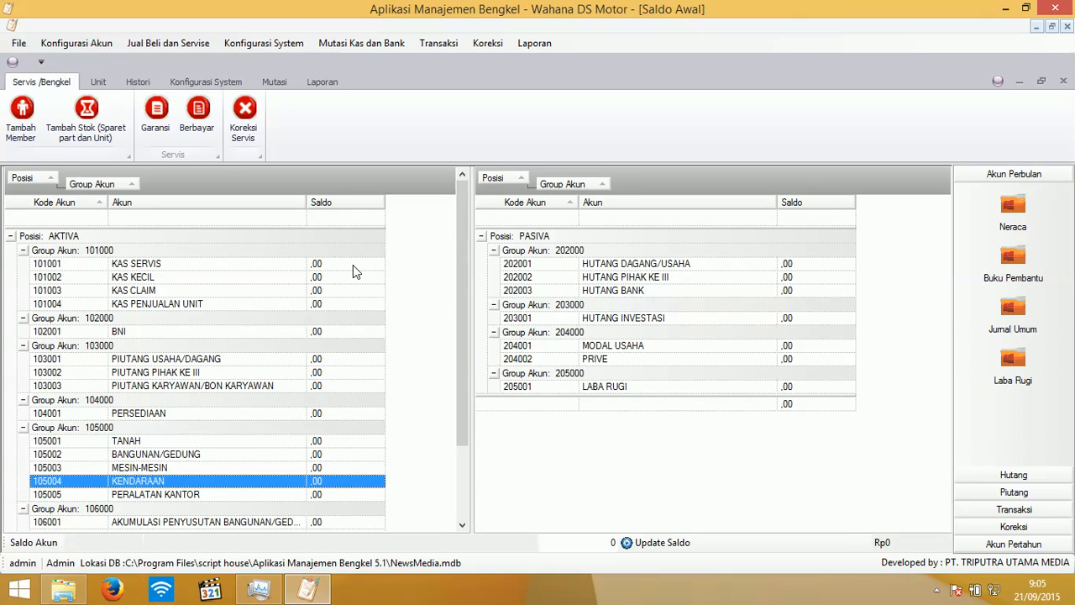
click(353, 265)
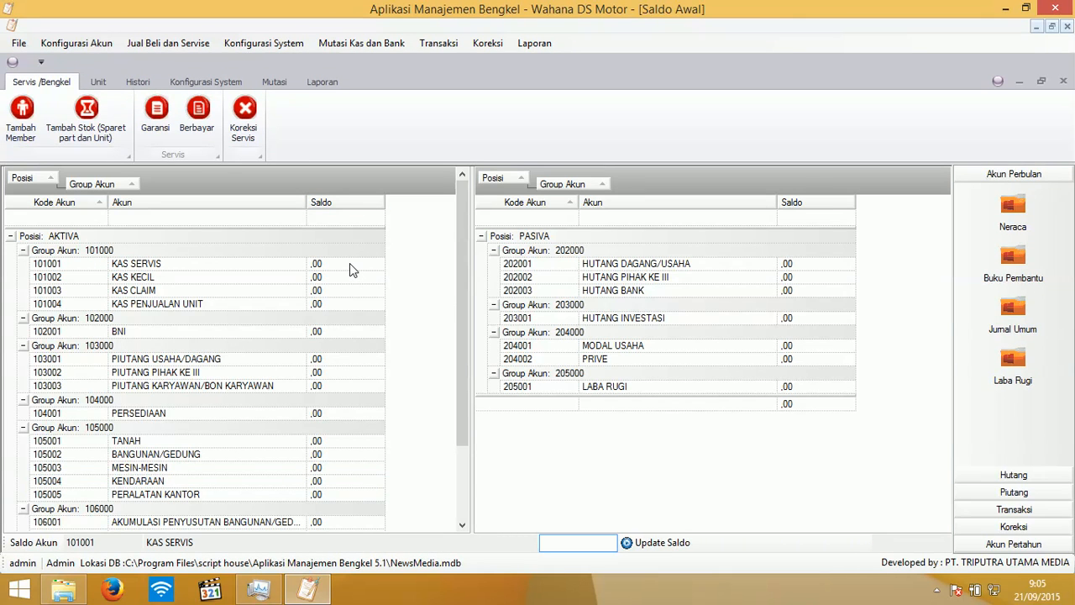
text(1000000)
click(654, 545)
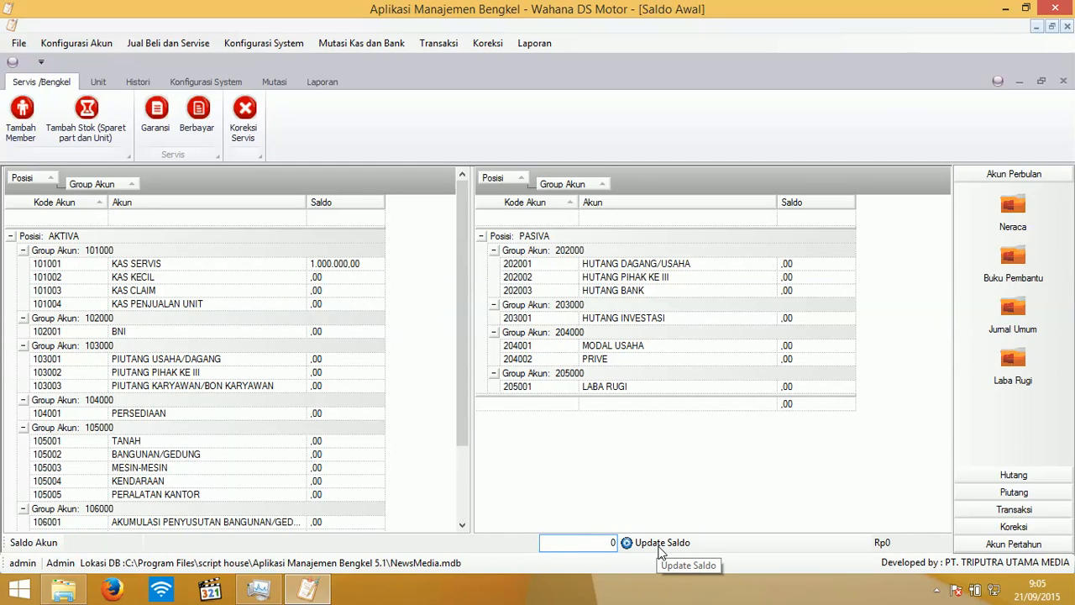
click(318, 281)
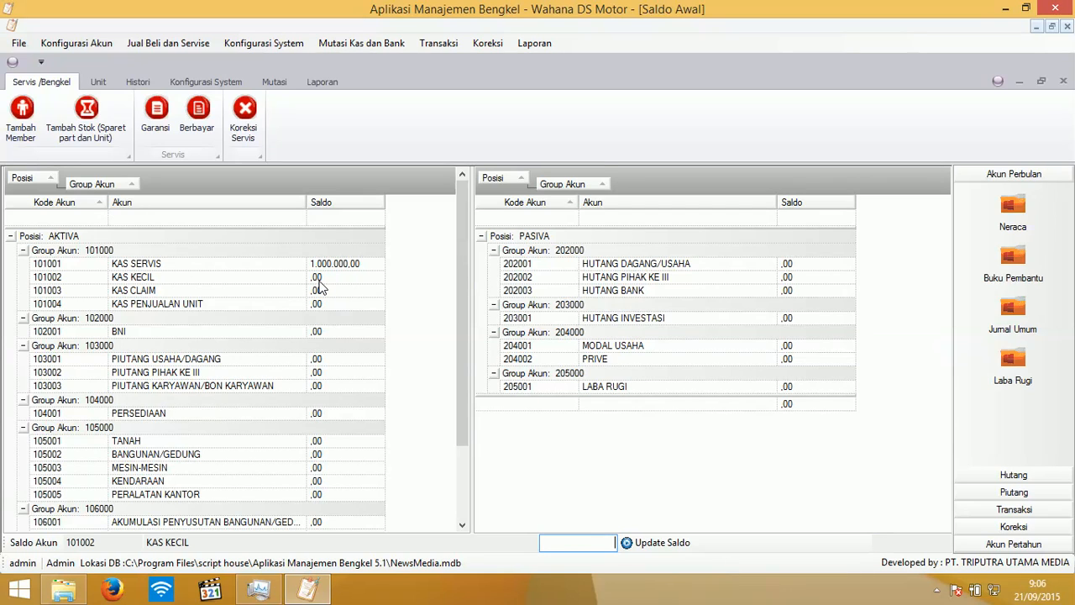
text(1000000)
click(675, 543)
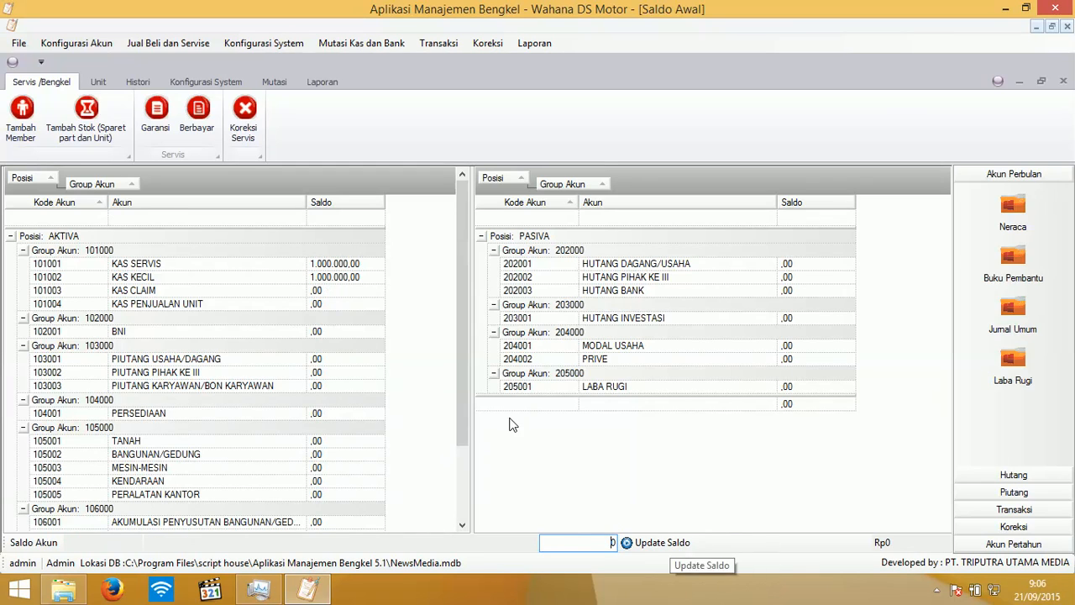
- Set KAS CLAIM and KAS PENJUALAN UNIT opening balances to 1.000.000 each
double_click(338, 290)
text(1)
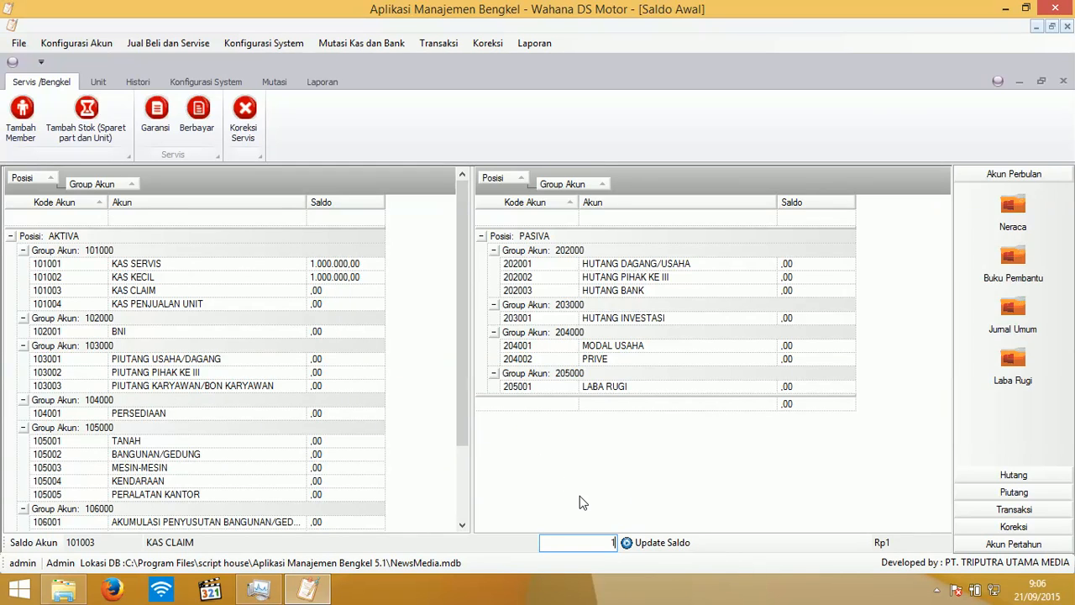
text(000000)
click(670, 546)
double_click(330, 303)
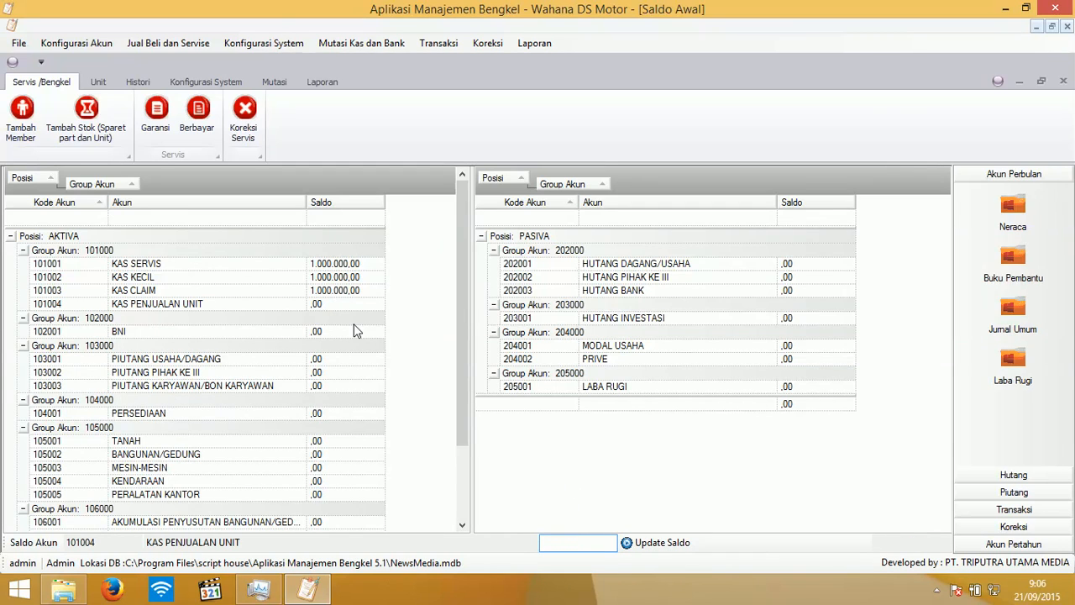
text(1000000)
double_click(345, 332)
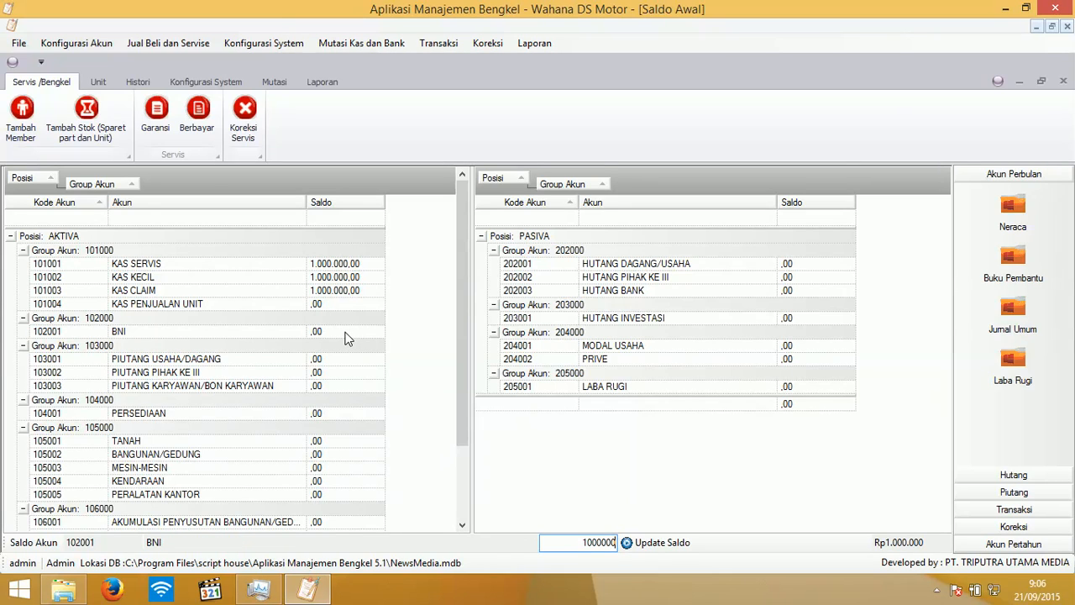
click(649, 543)
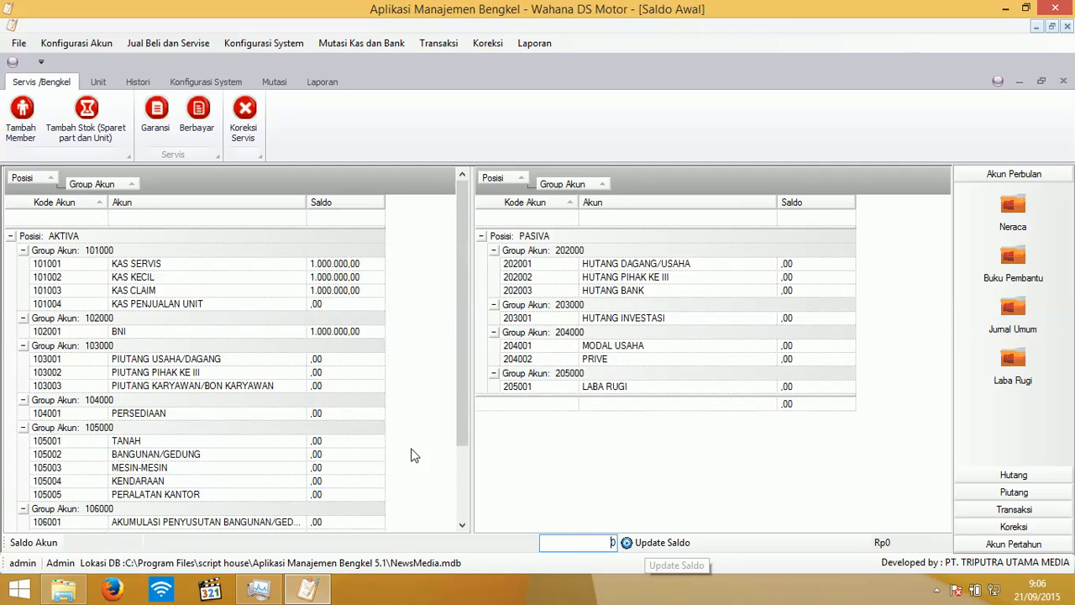
double_click(327, 303)
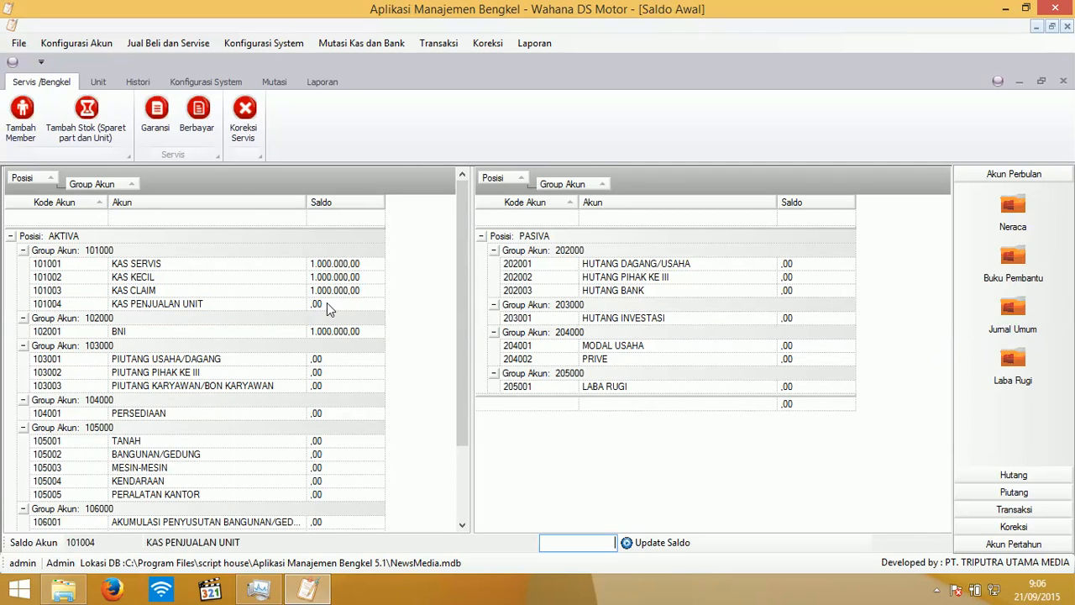
text(1000000)
click(654, 543)
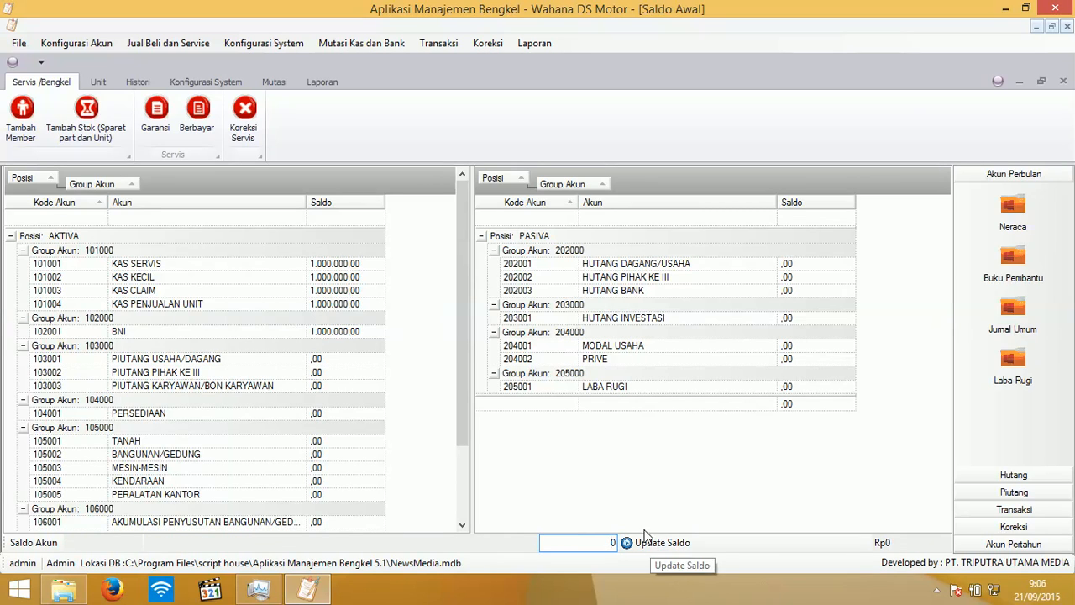
- Correct the BNI opening balance to 10.000.000
click(326, 334)
double_click(326, 336)
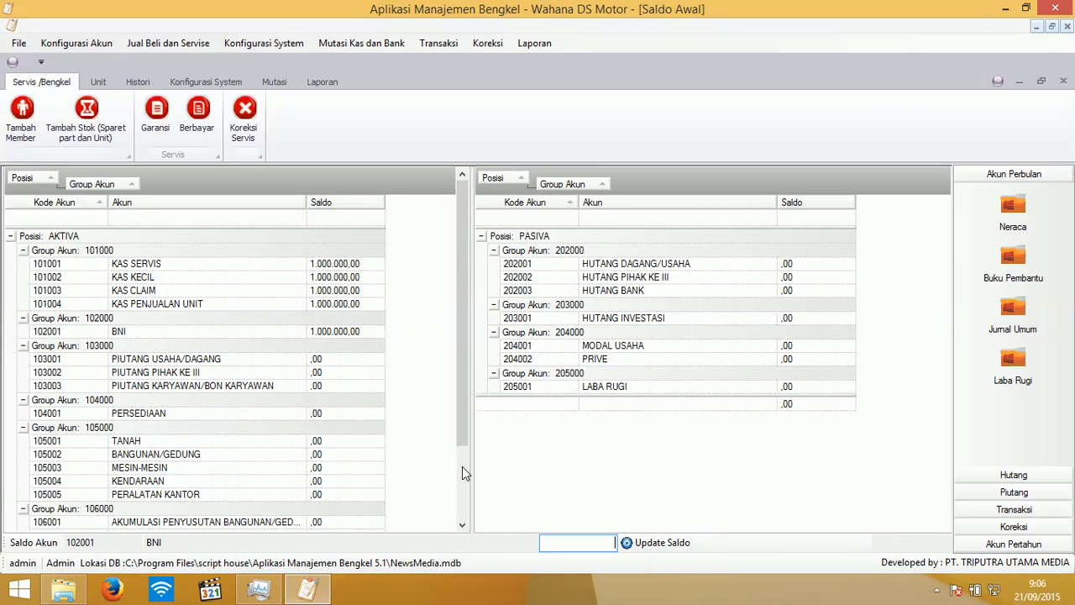
text(10000000)
click(647, 542)
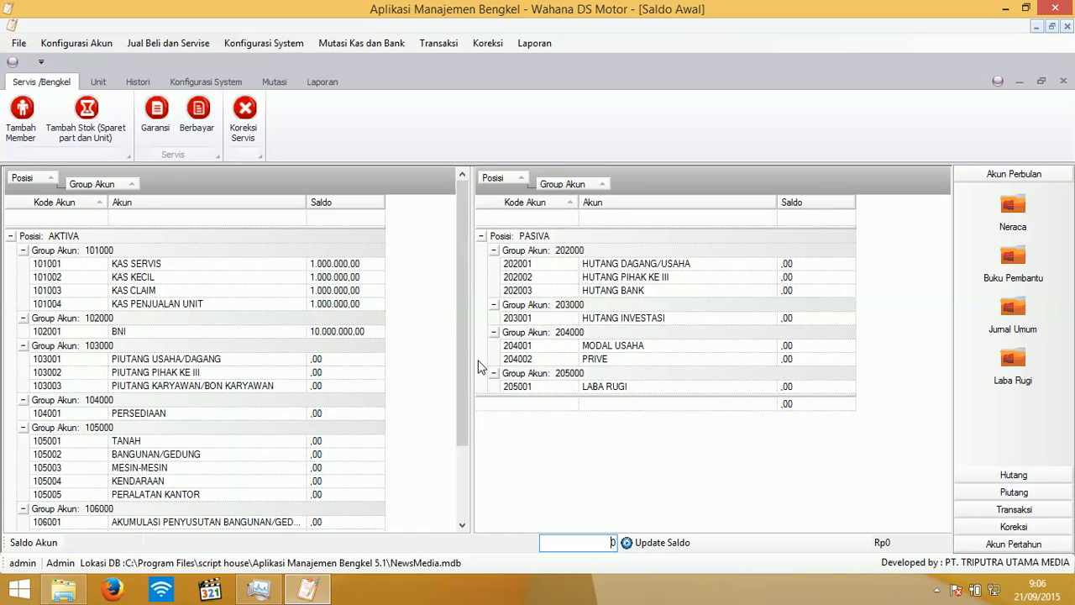
- Give MODAL USAHA a 14.000.000 opening balance so Aktiva and Pasiva totals match
drag(467, 343, 460, 457)
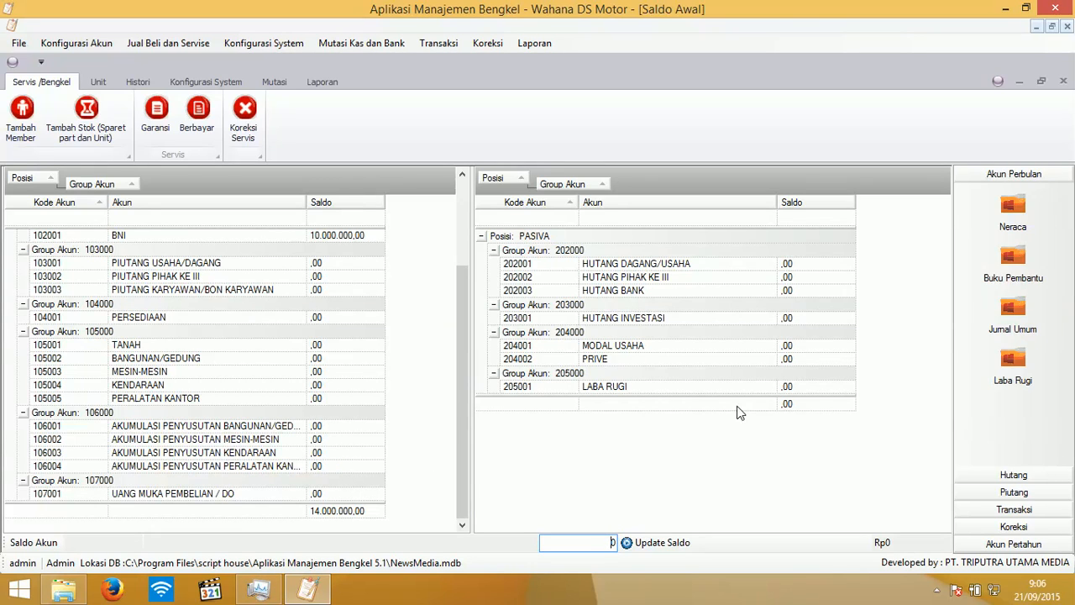
click(799, 349)
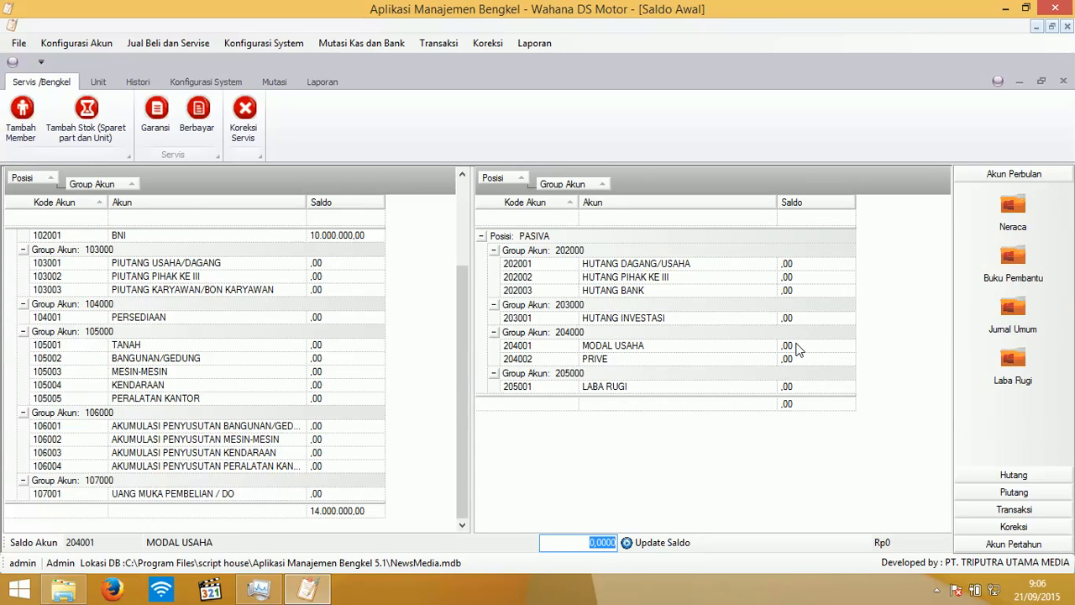
text(14000000)
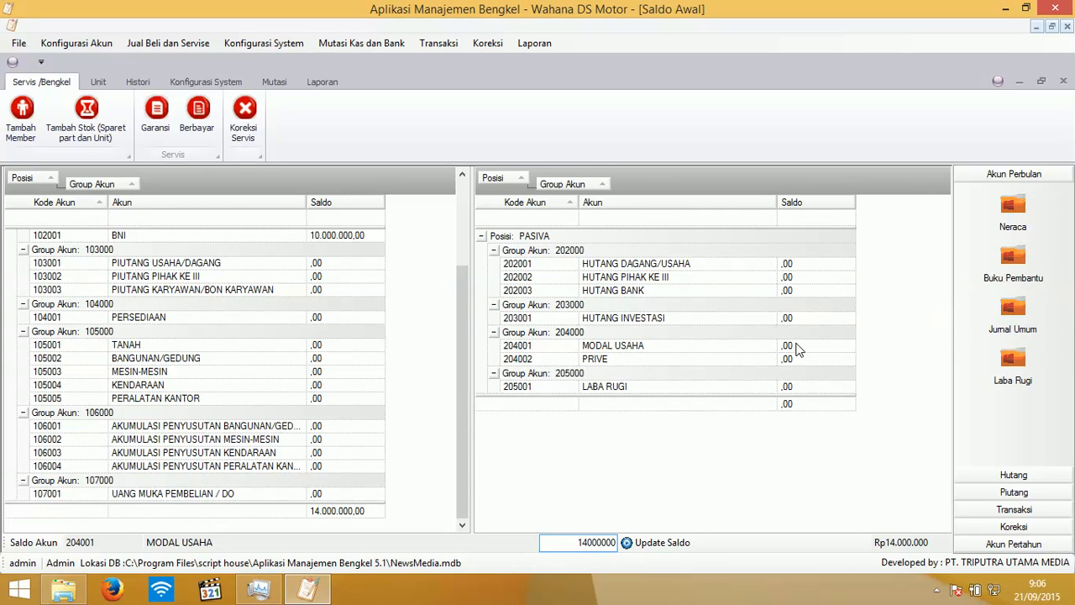
click(675, 544)
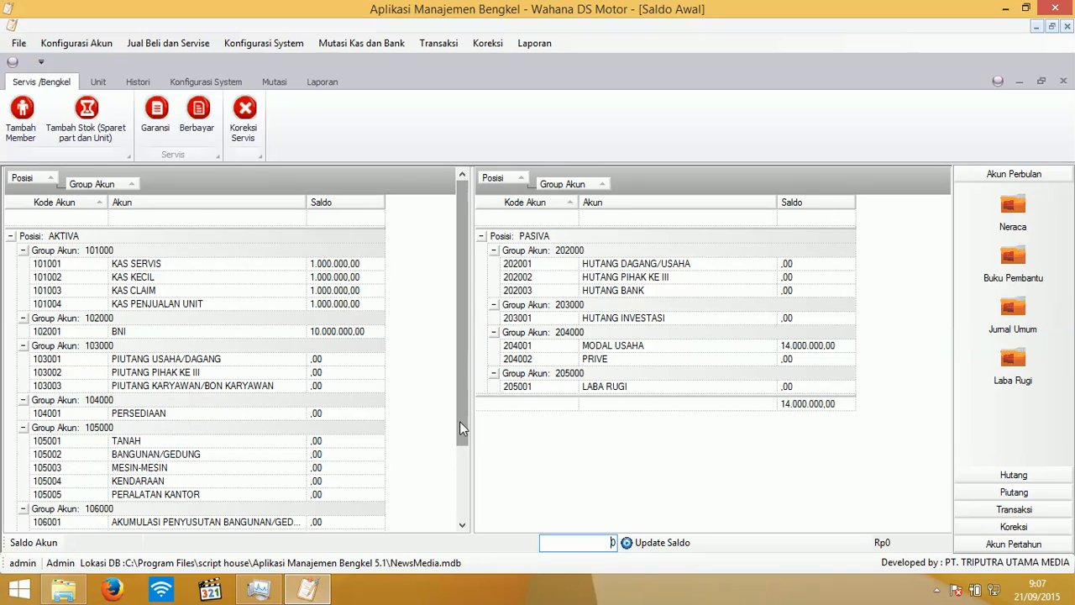
drag(460, 429, 454, 496)
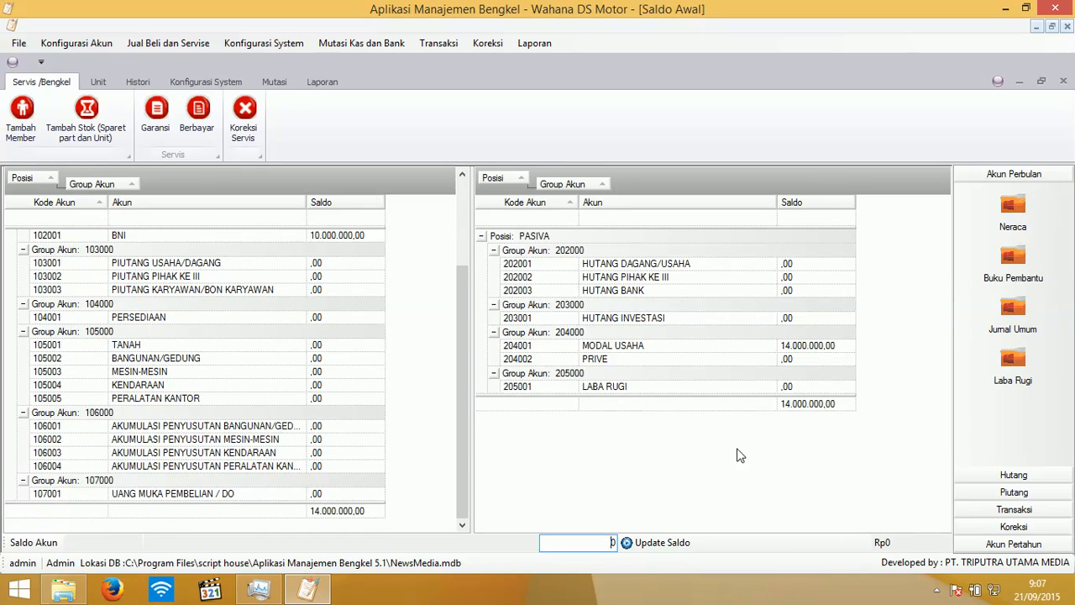
- Review the Neraca balance sheet, then close it and the Saldo Awal window
click(1012, 210)
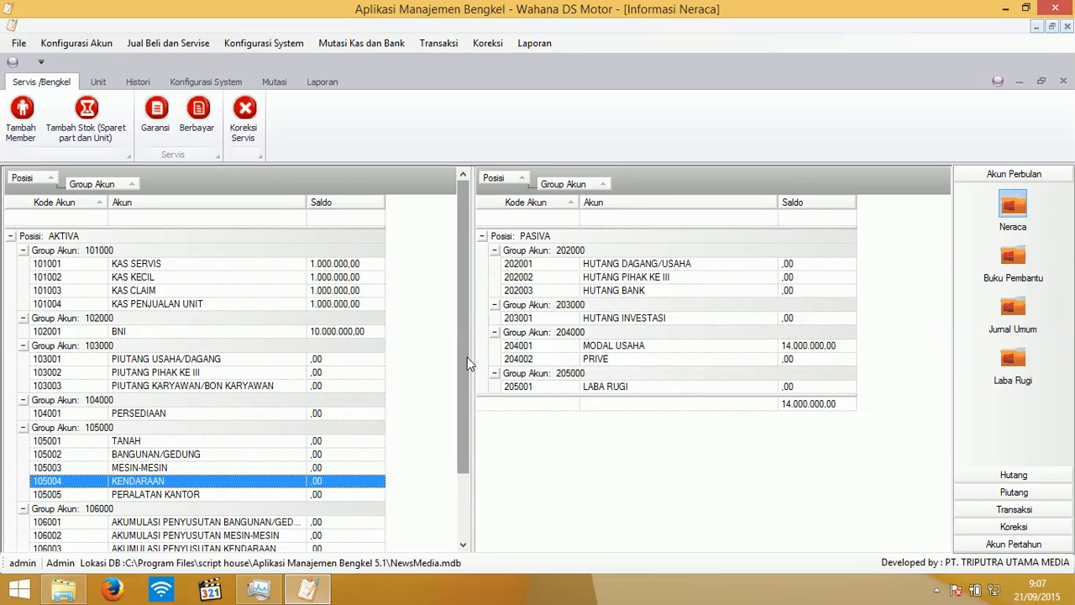
drag(467, 357, 458, 490)
click(1063, 87)
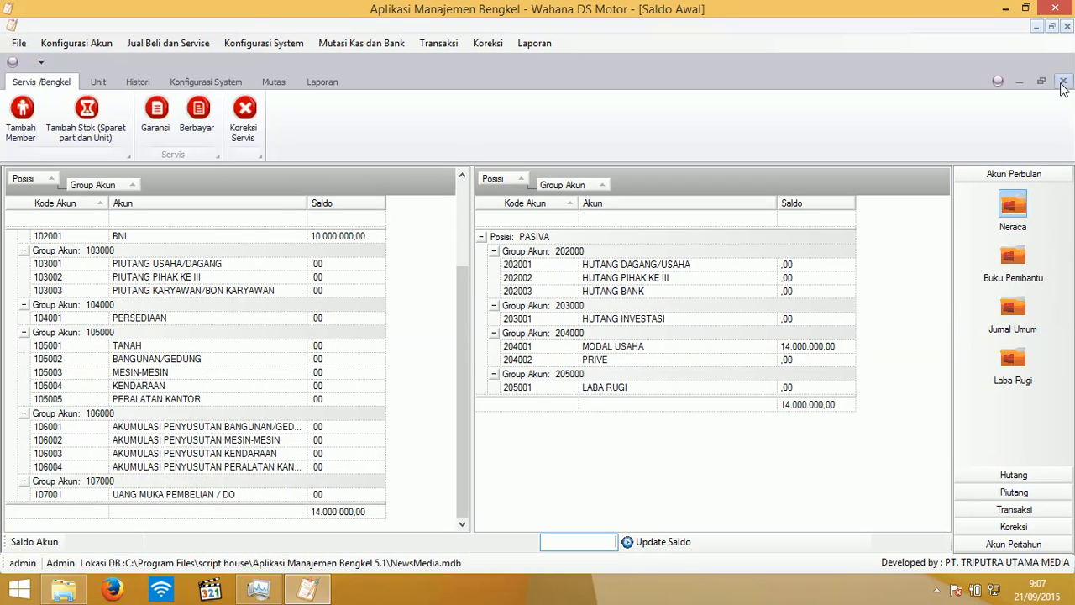
click(1064, 84)
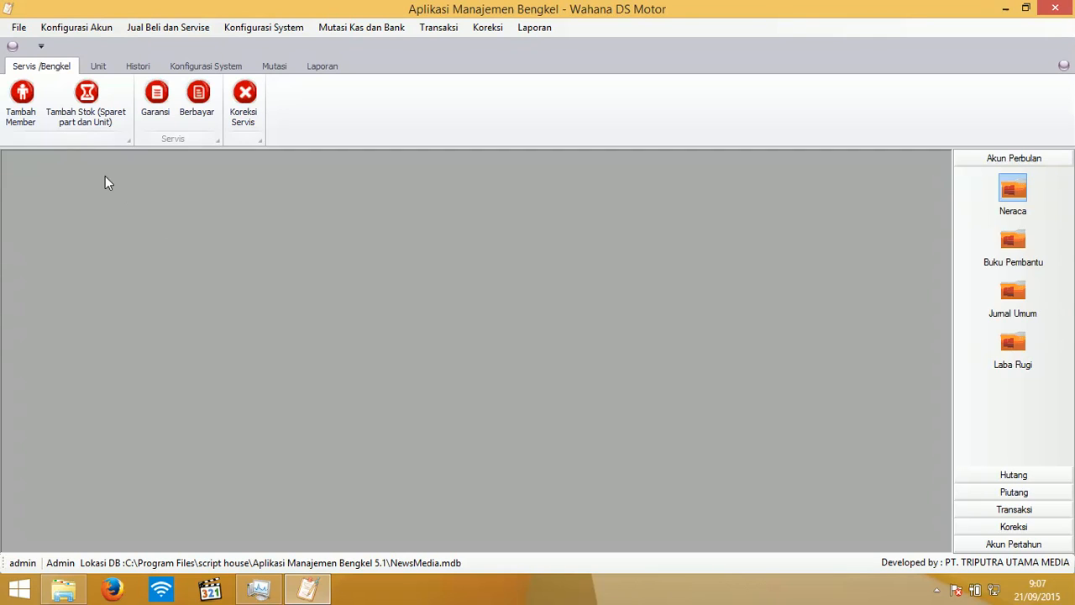
- Start a new stock entry with code A04, spare part name Ban and brand RRR
click(94, 103)
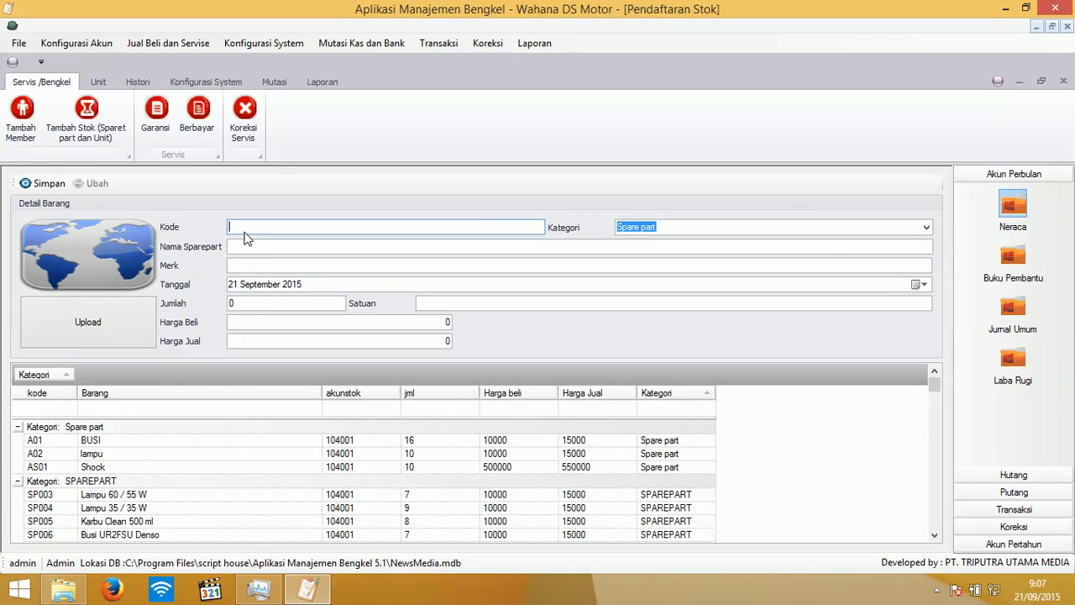
text(A0)
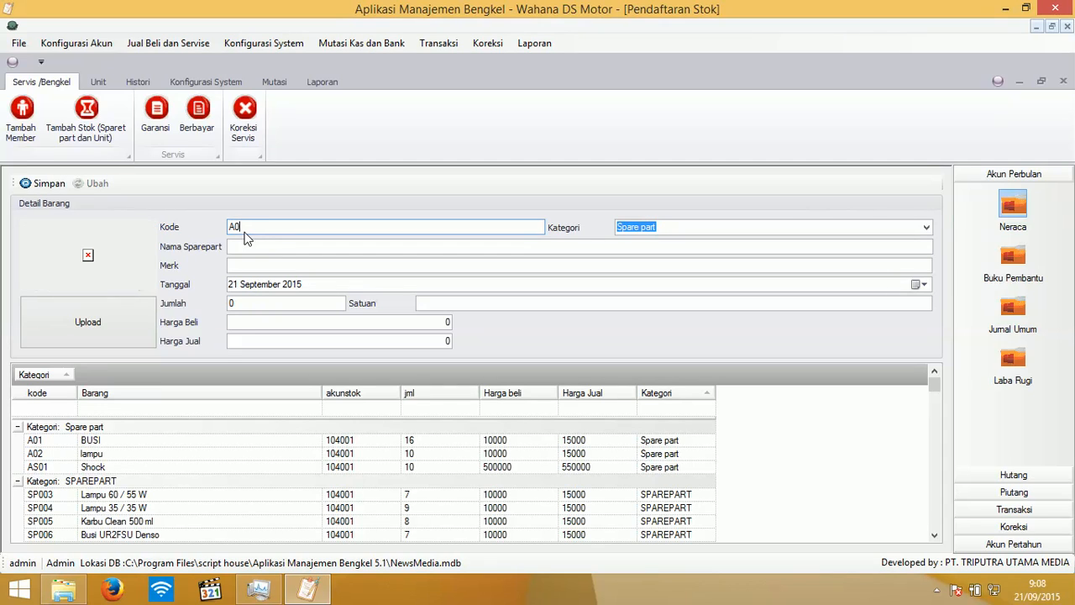
text(4)
key(Tab)
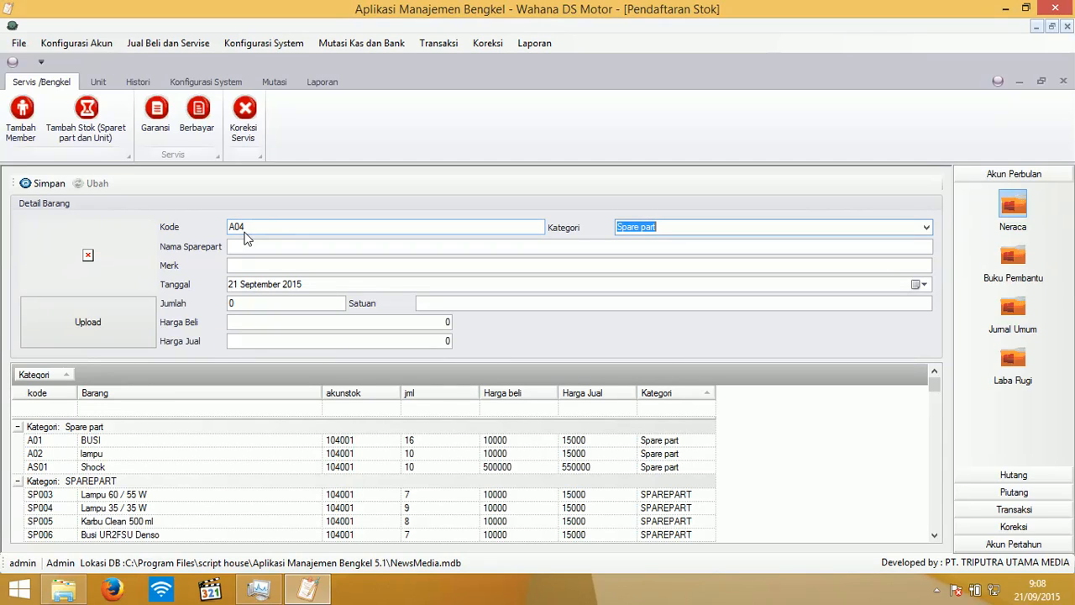
key(Tab)
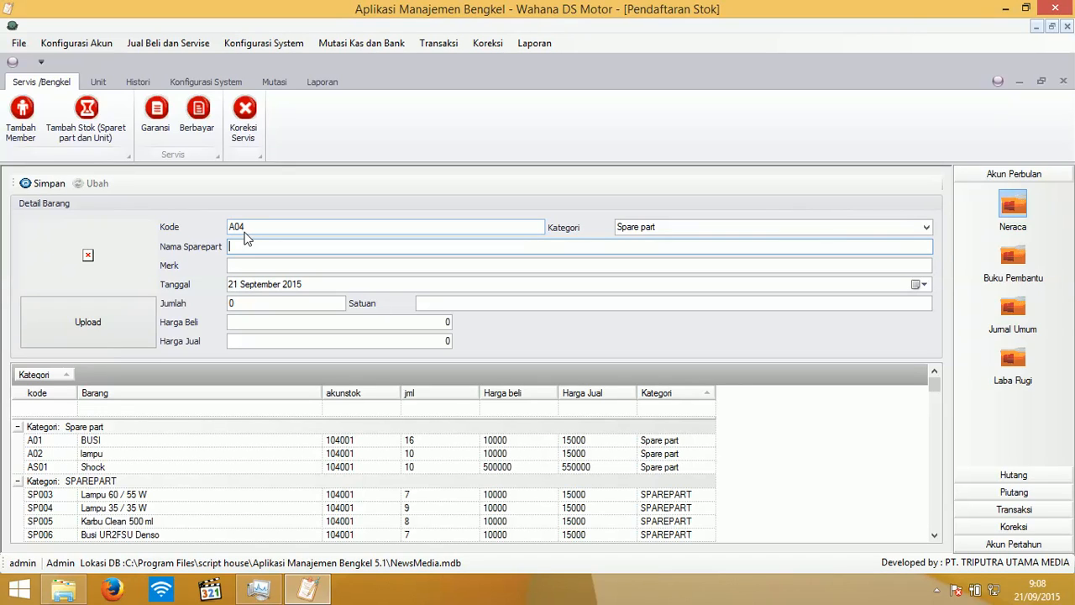
text(Ban)
key(Tab)
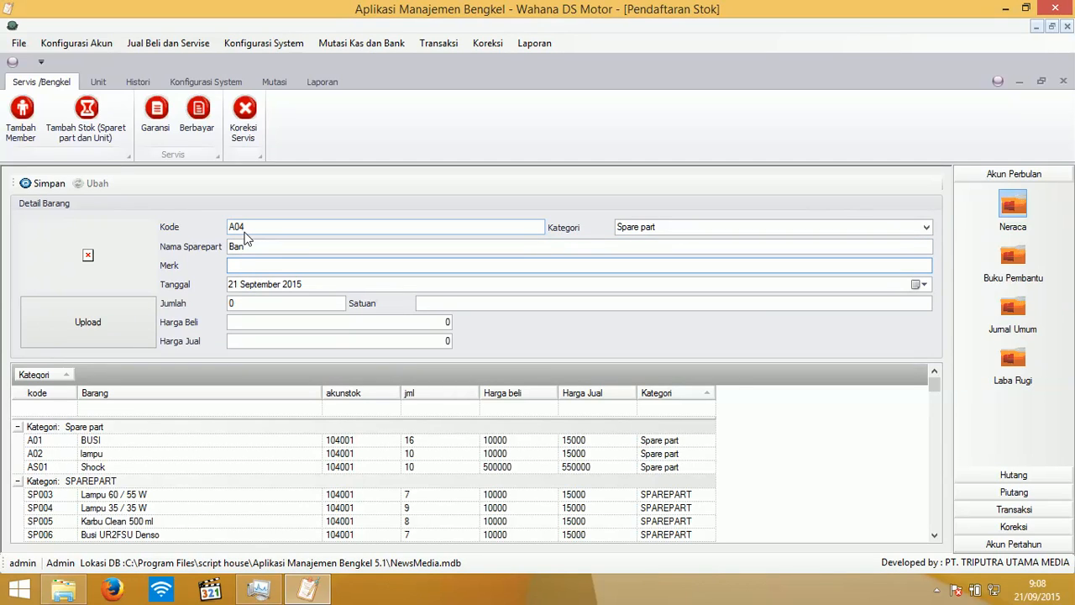
text(RRR)
key(Tab)
key(Tab)
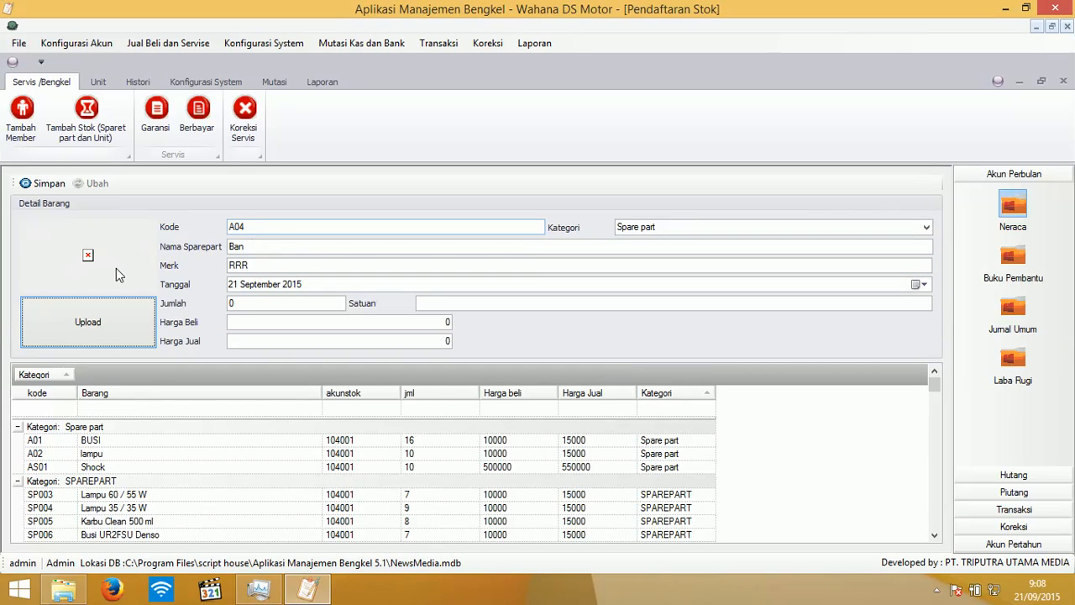
- Attach Background.jpg as the spare part's picture, deleting poenx.jpg along the way
click(118, 330)
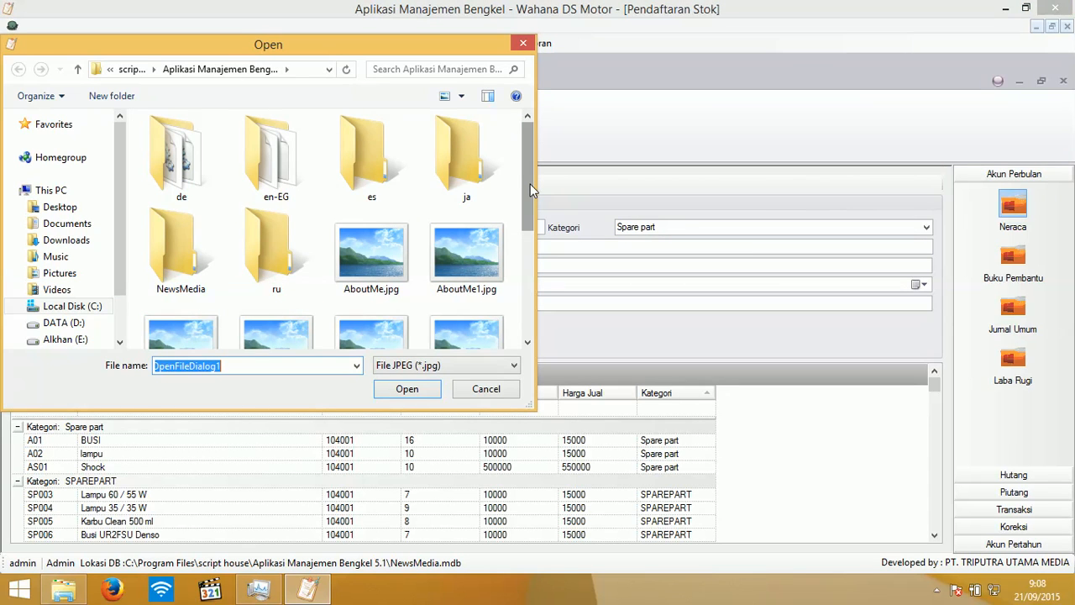
drag(531, 184, 533, 240)
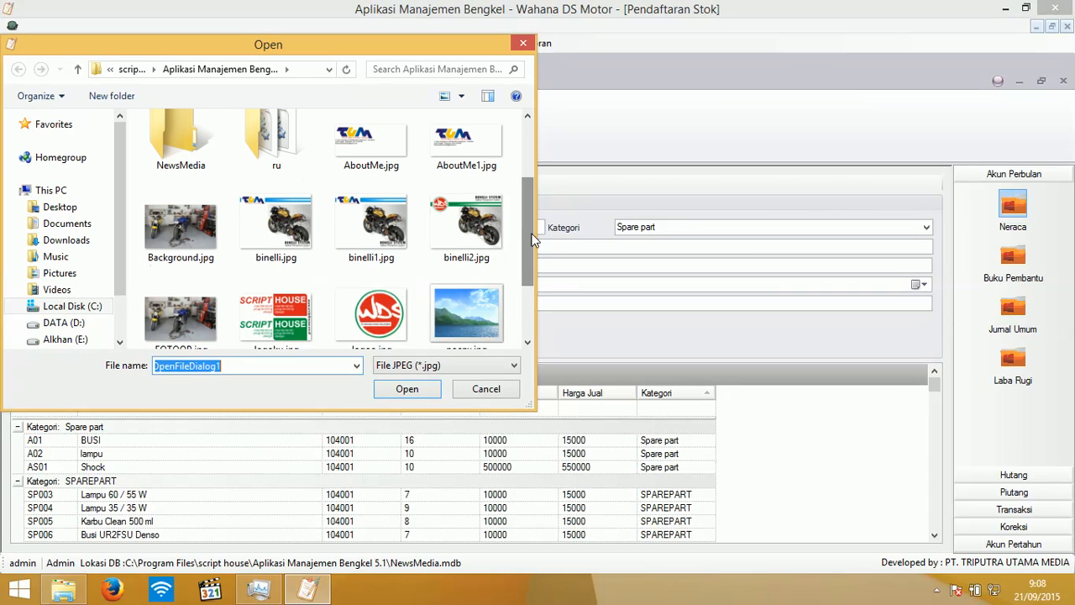
click(174, 229)
click(460, 295)
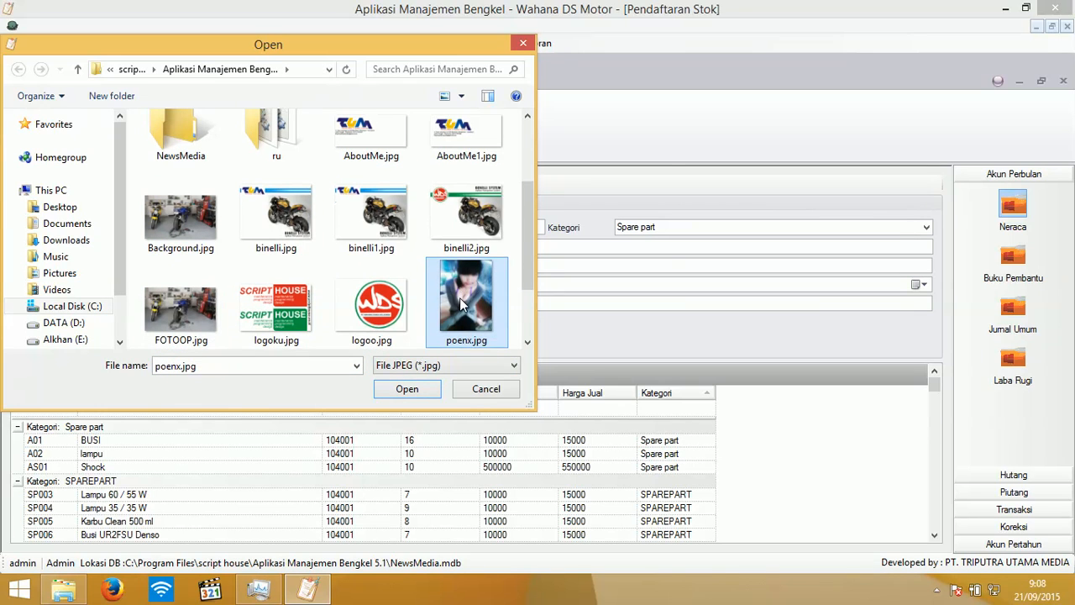
right_click(460, 297)
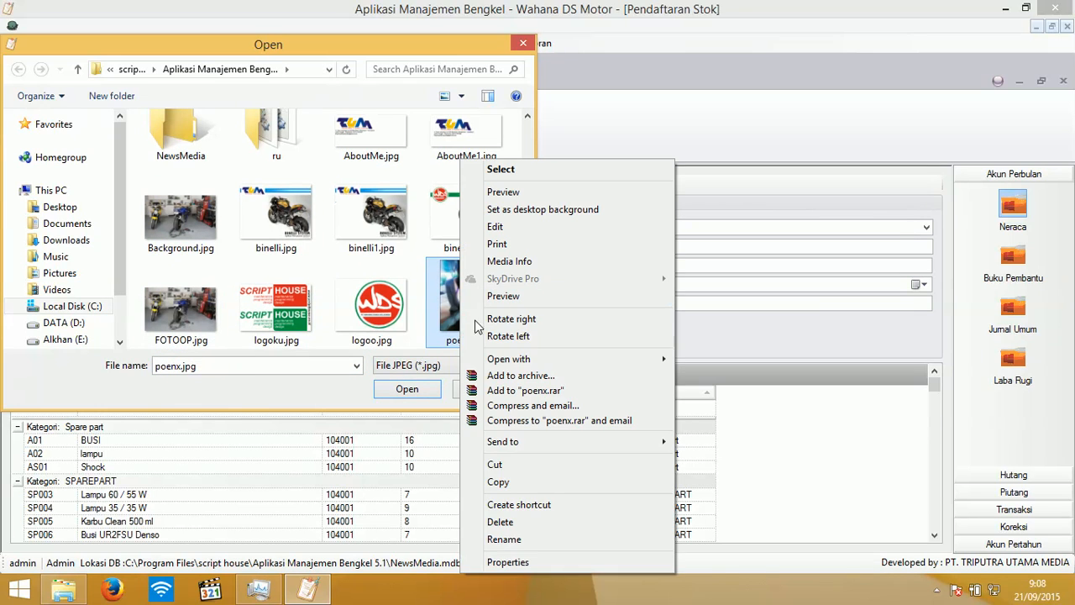
click(530, 522)
click(166, 235)
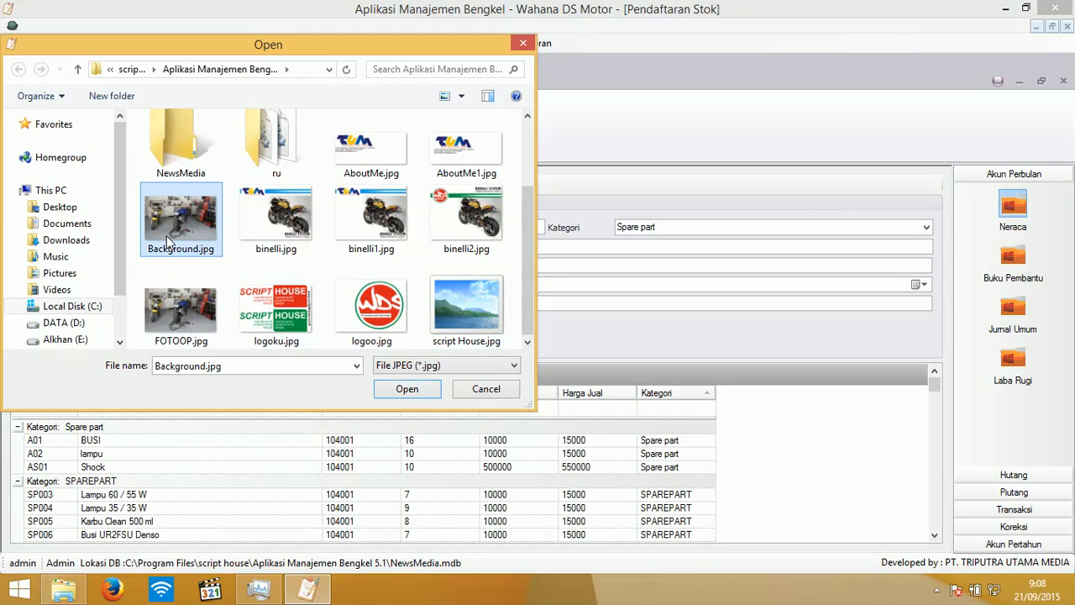
click(406, 389)
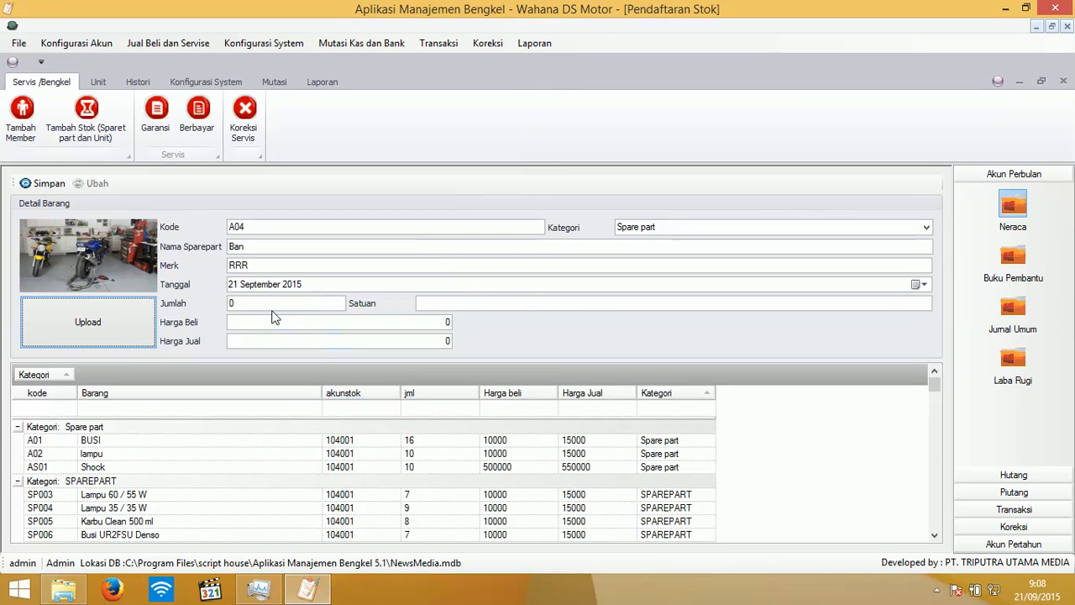
- Enter quantity 5, unit PCS, buy 100000, sell 150000, and save the spare part
click(250, 300)
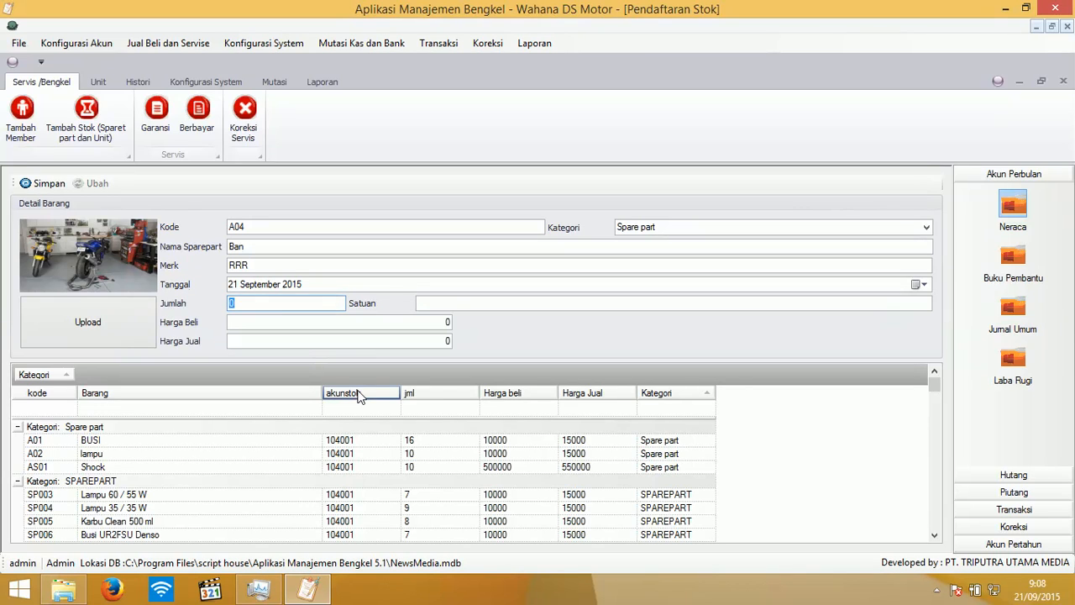
text(5)
key(Tab)
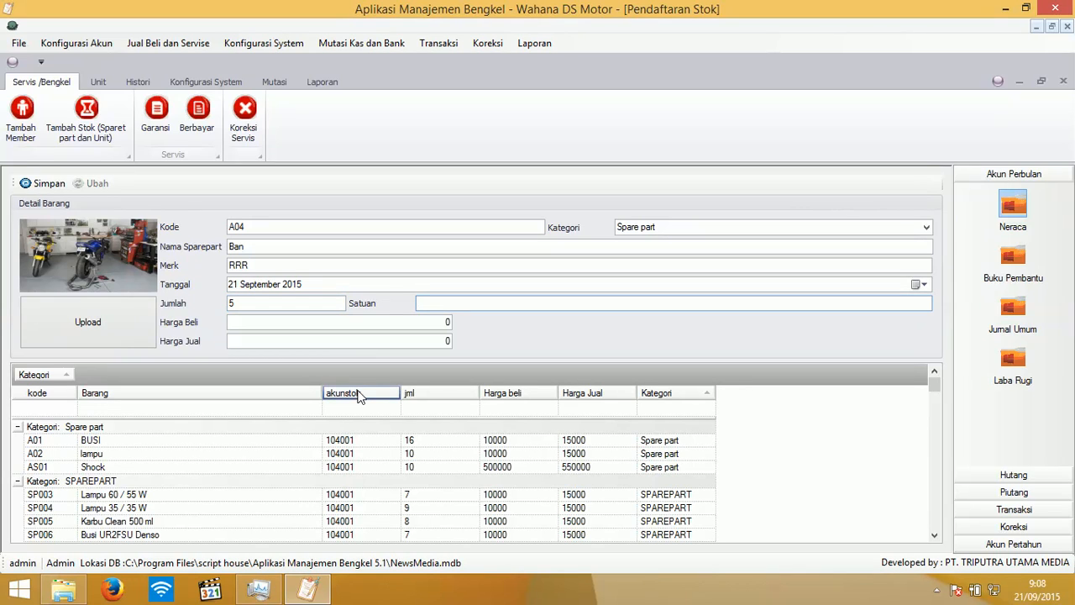
text(PCS)
key(Tab)
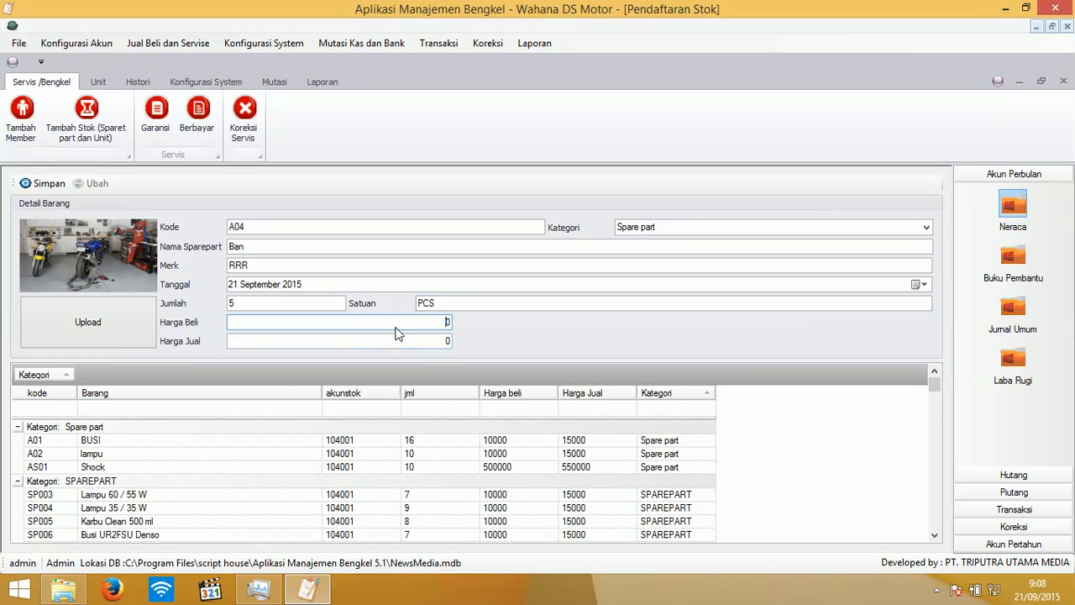
text(100000)
key(Tab)
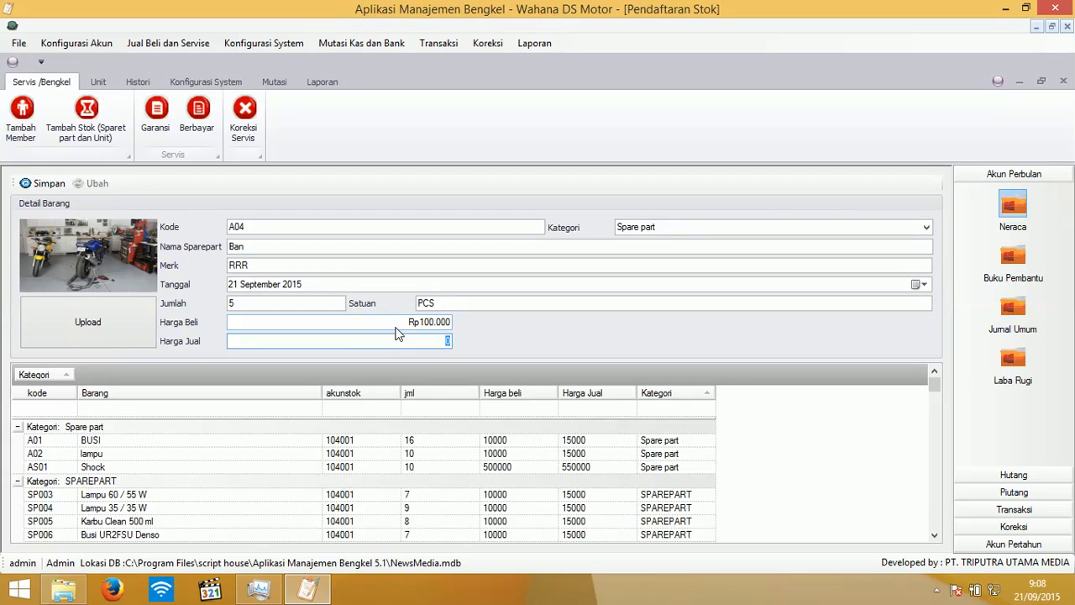
text(150000)
click(38, 182)
click(522, 342)
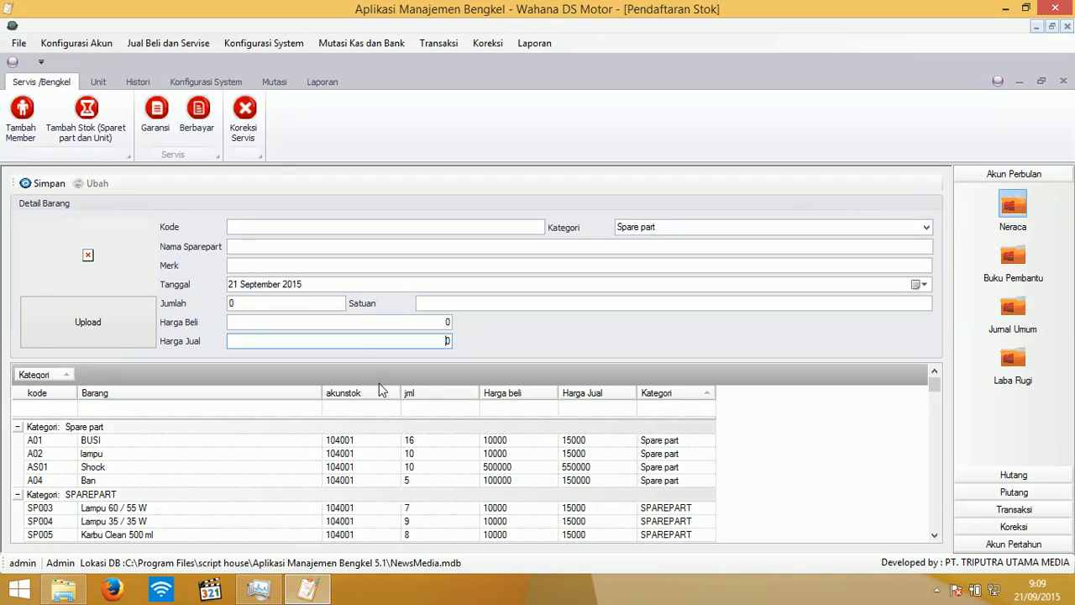
click(284, 236)
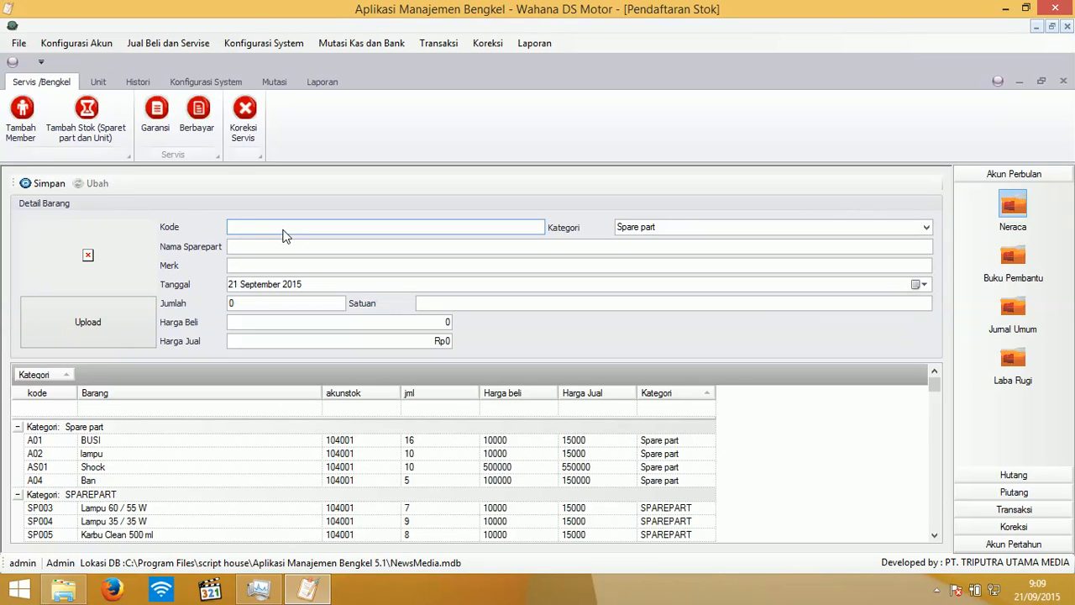
- Begin a Unit-category stock entry with code Z1, type Z1, year 2015, colour Hitam
text(Z1)
key(Tab)
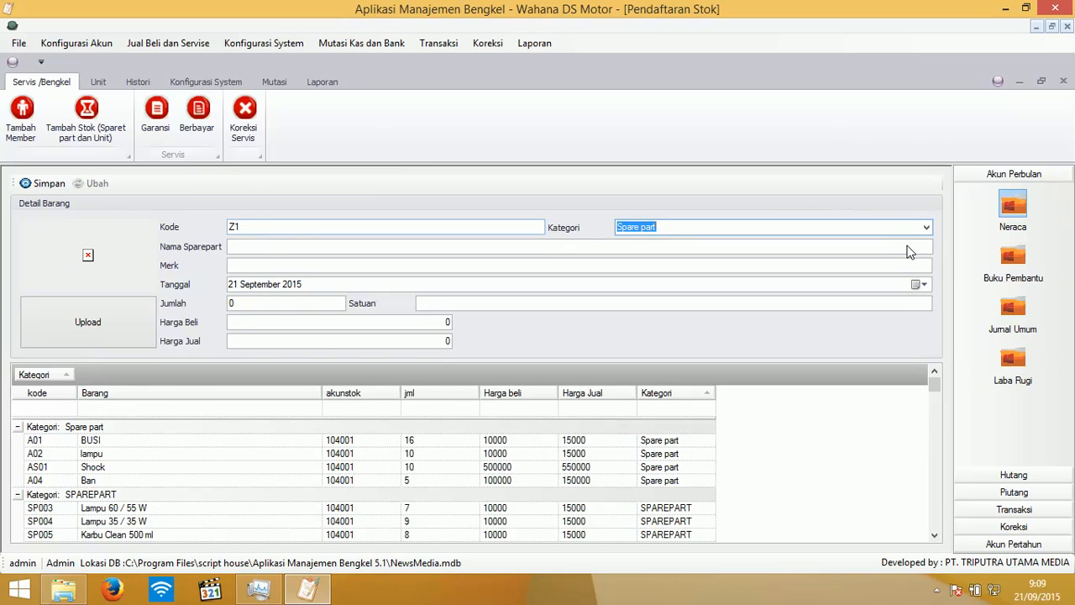
click(926, 227)
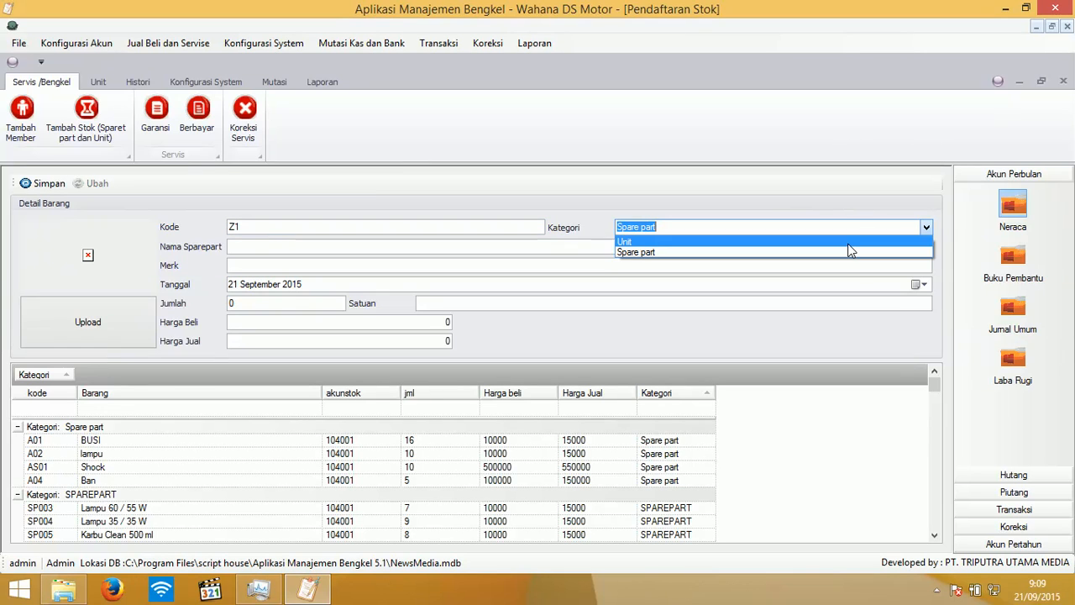
click(638, 241)
click(359, 248)
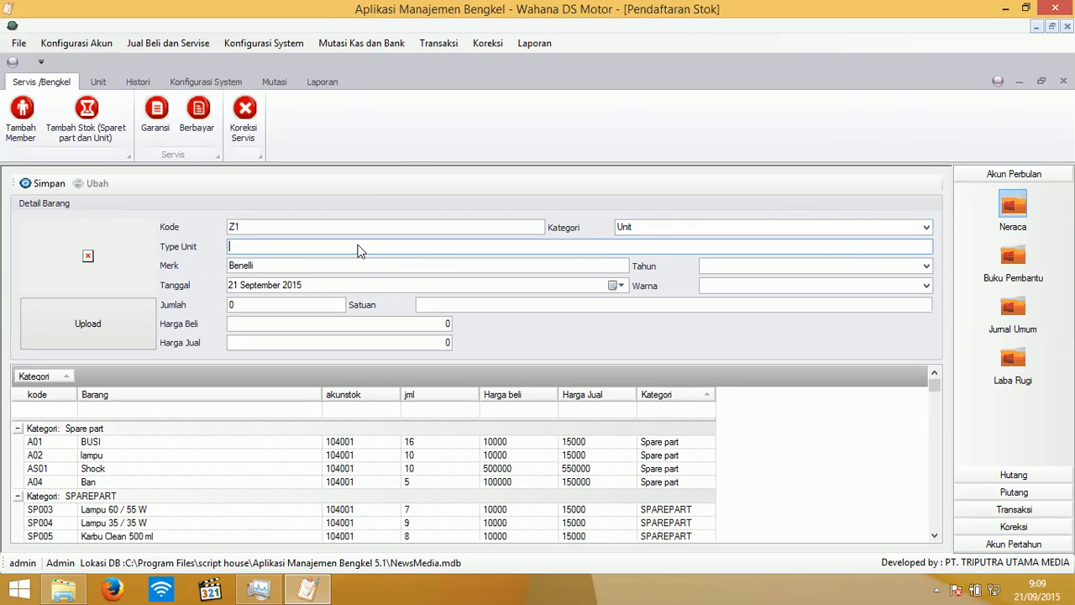
text(Z1)
key(Tab)
key(Tab)
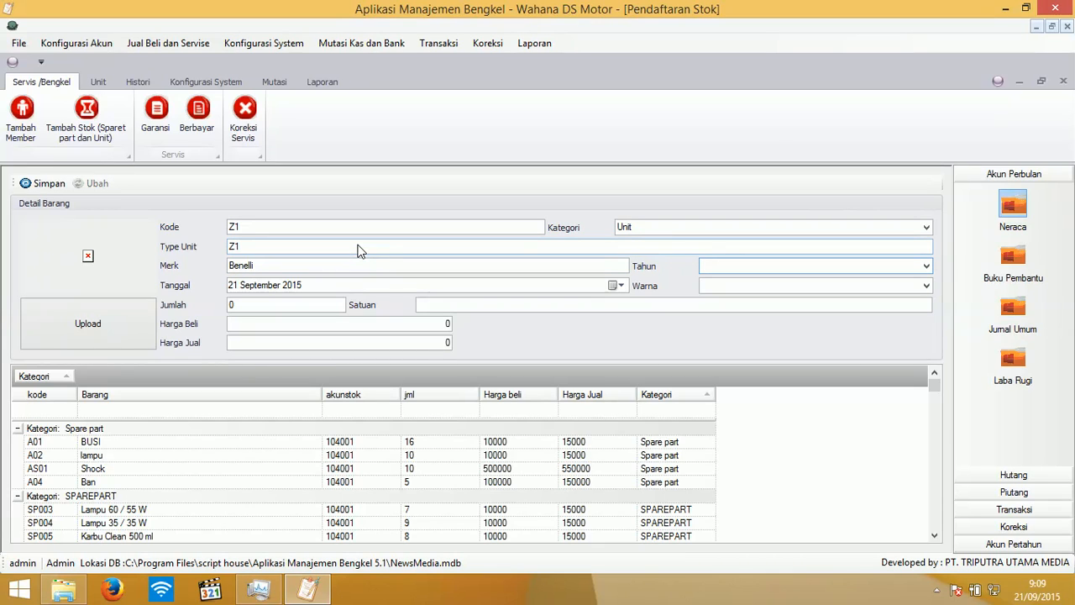
text(2015)
key(Tab)
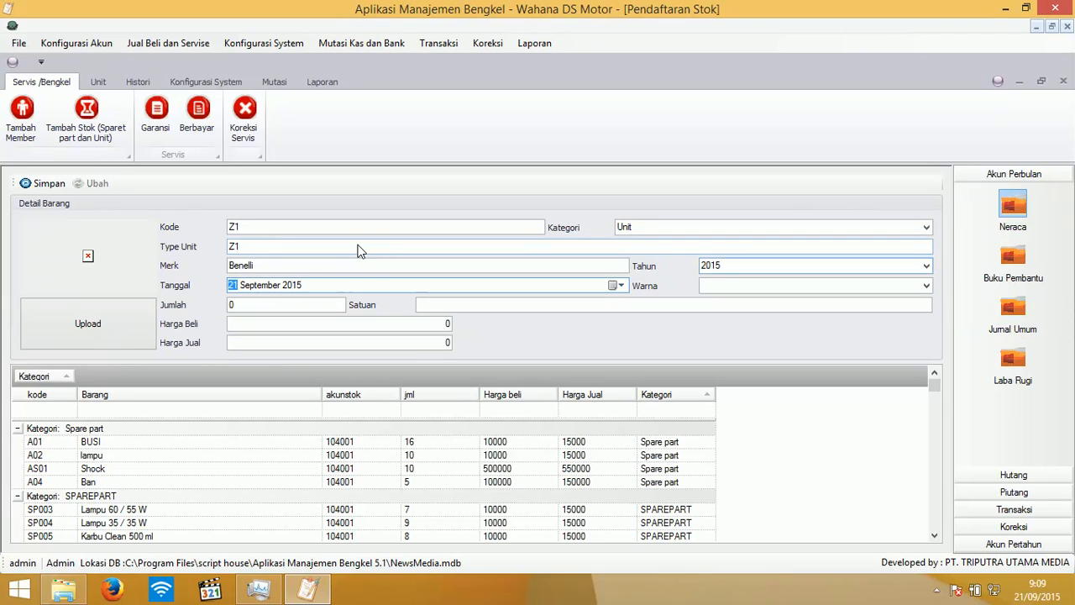
key(Tab)
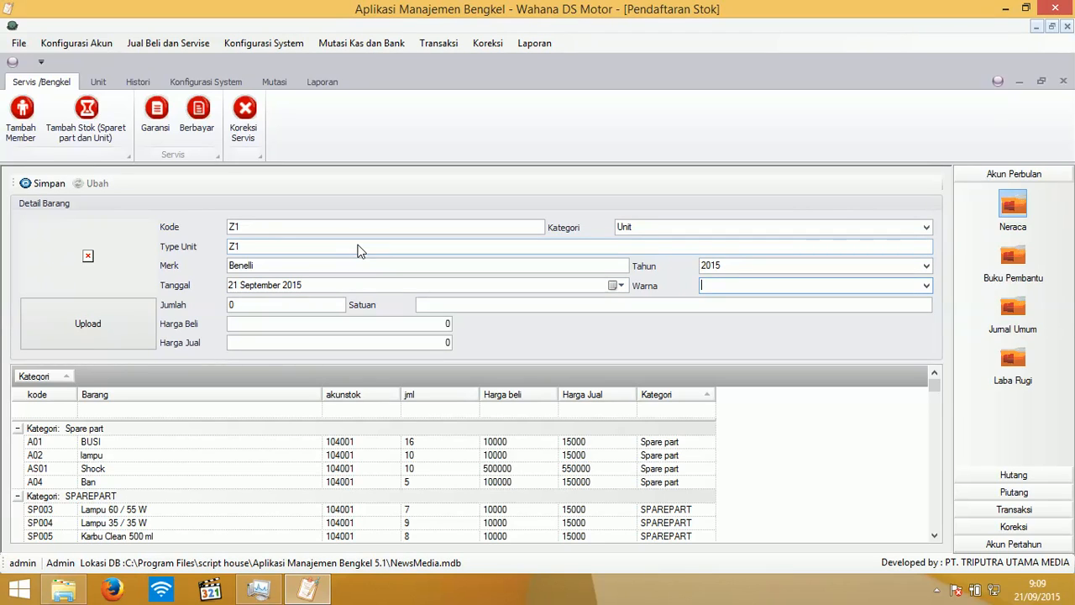
text(Hitam)
- Enter quantity 1, unit Unit, buy Rp45.000.000, sell Rp47.000.000, and save
key(Tab)
key(Tab)
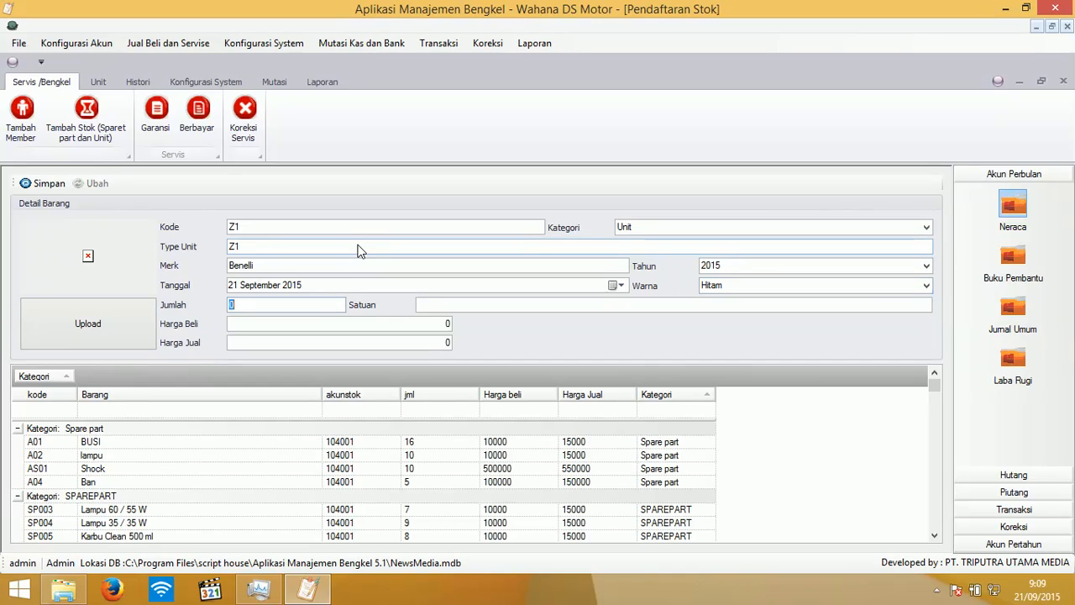
text(1)
key(Tab)
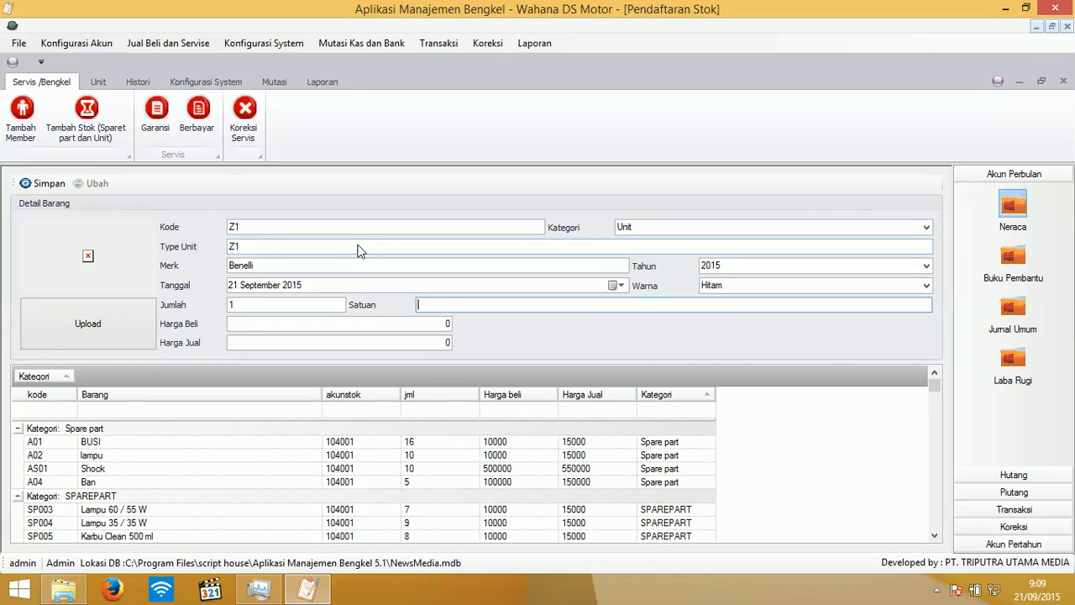
text(Unit)
key(Tab)
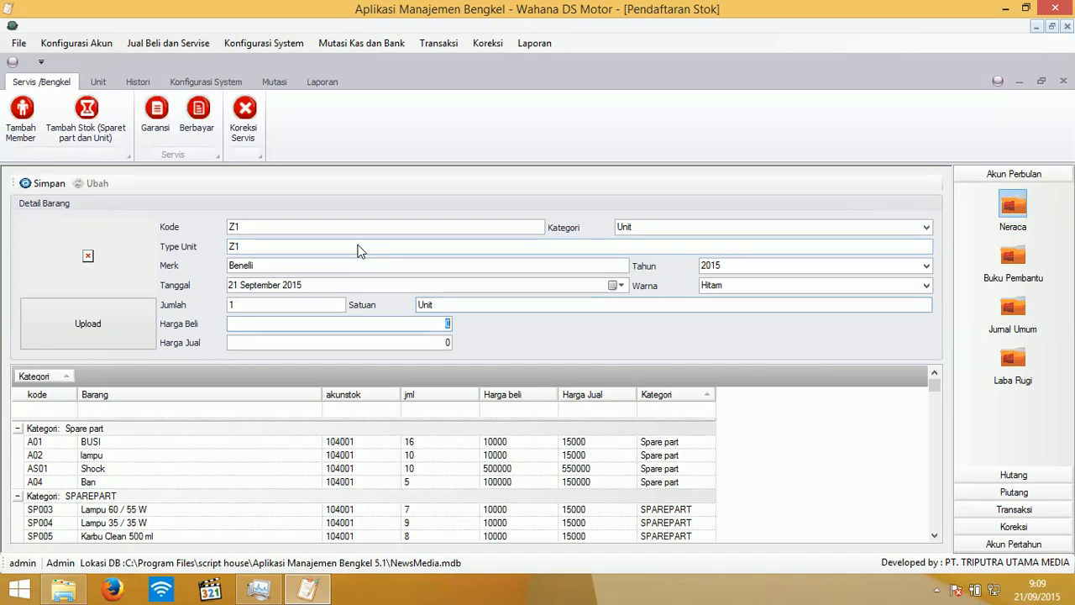
text(1)
key(BackSpace)
text(45000000)
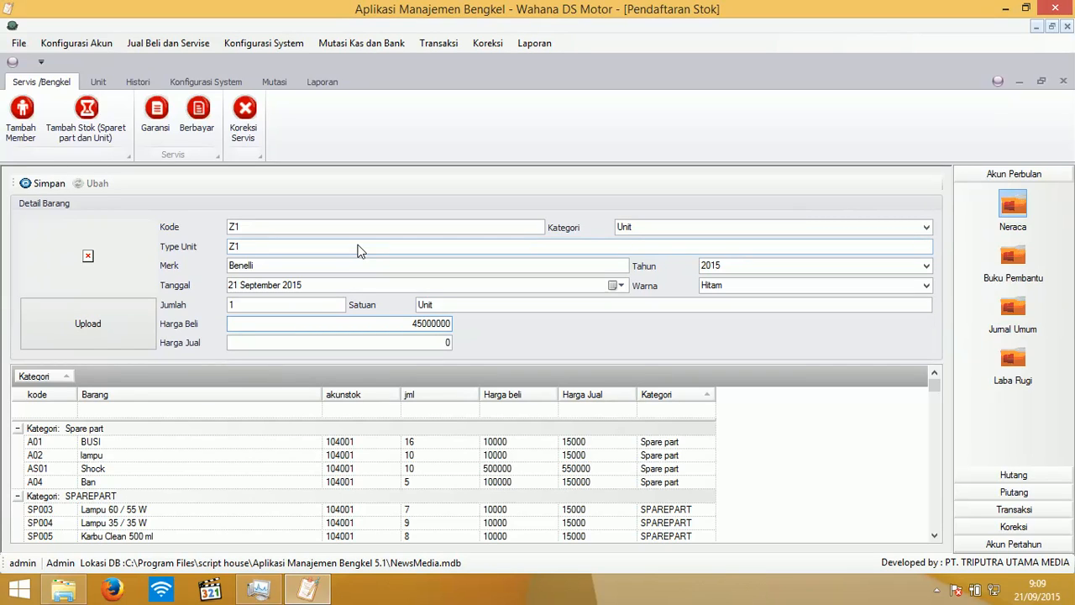
key(Tab)
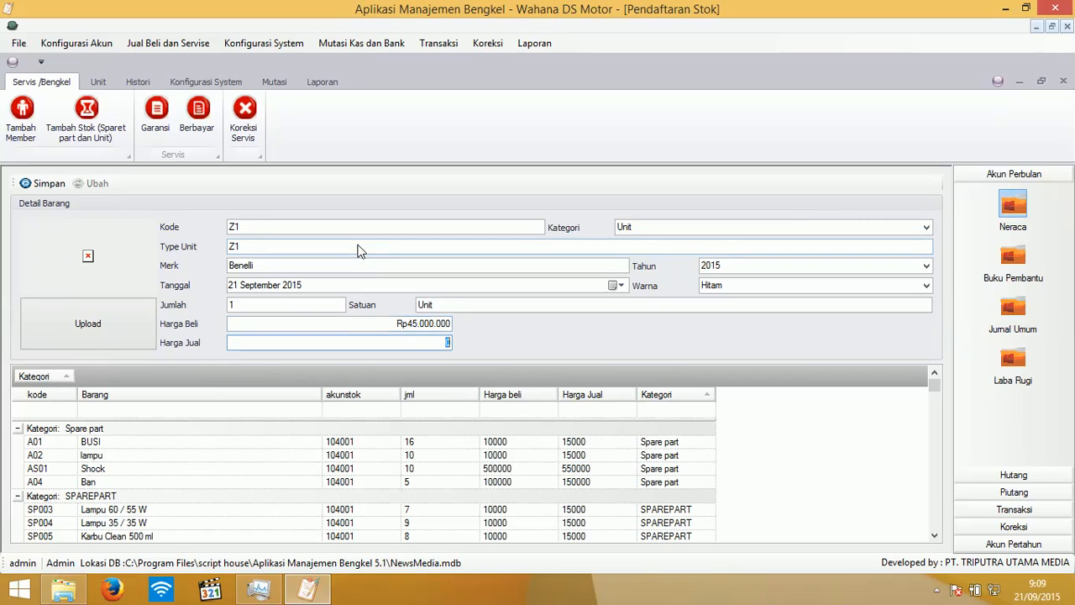
text(47000000)
click(51, 184)
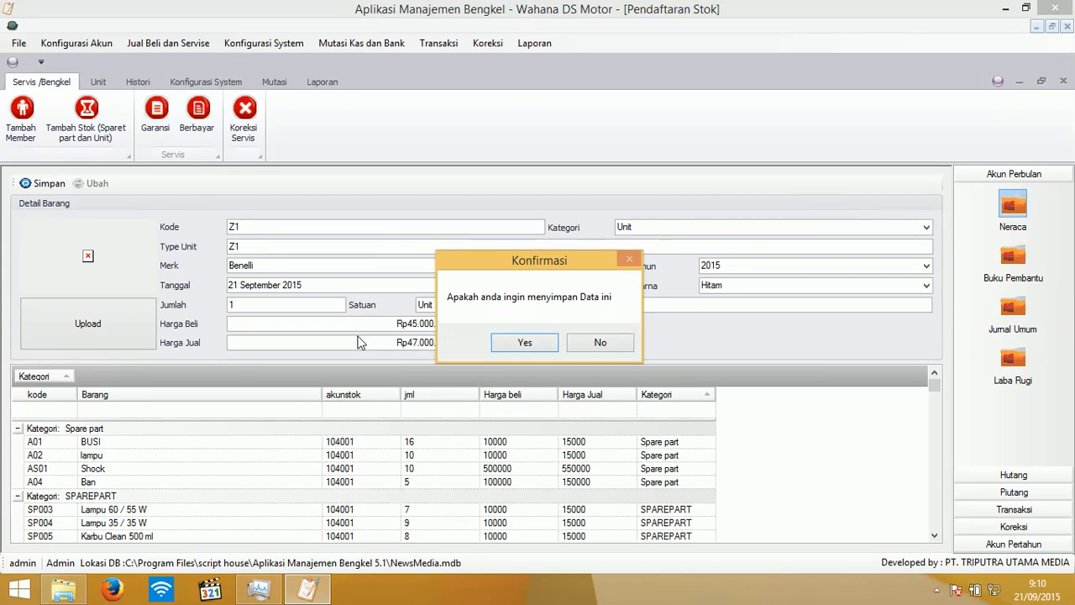
click(519, 344)
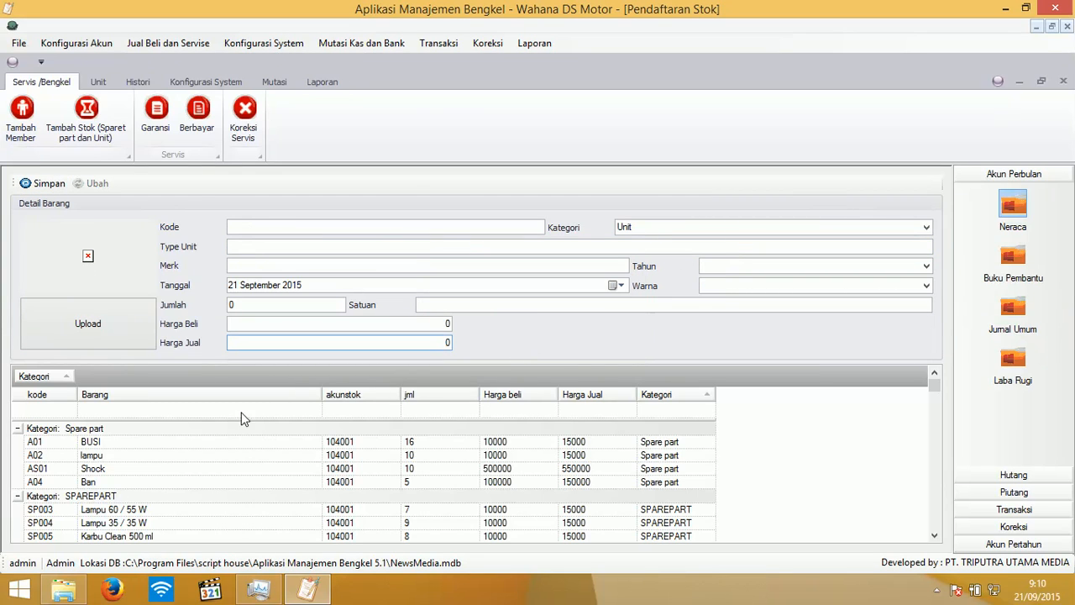
- Filter the stock list by 'z' and rename unit Z1's type to Zafferano
click(116, 409)
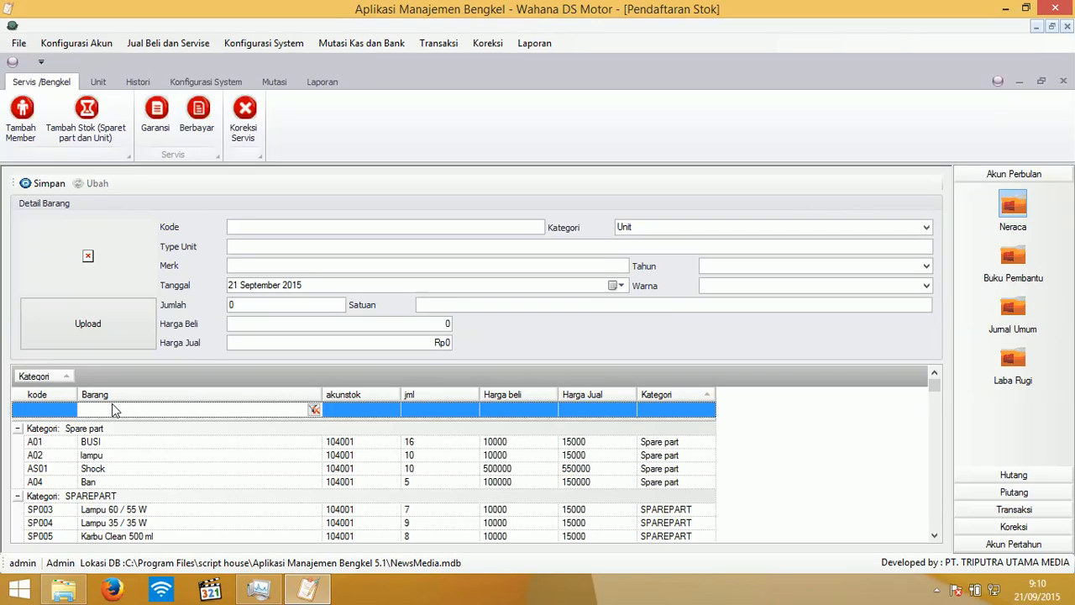
text(z)
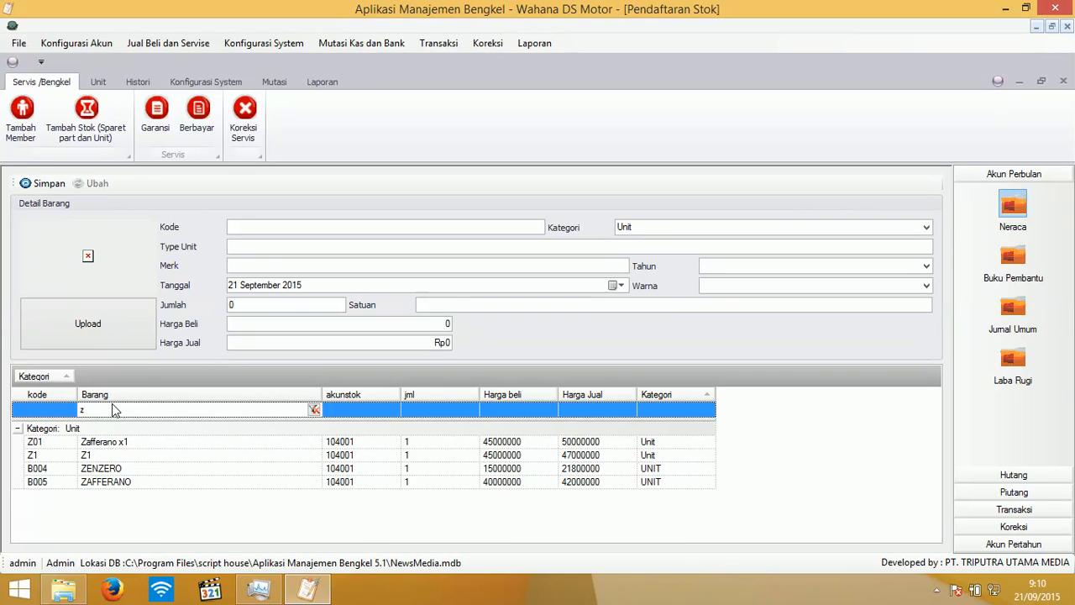
click(106, 458)
right_click(106, 459)
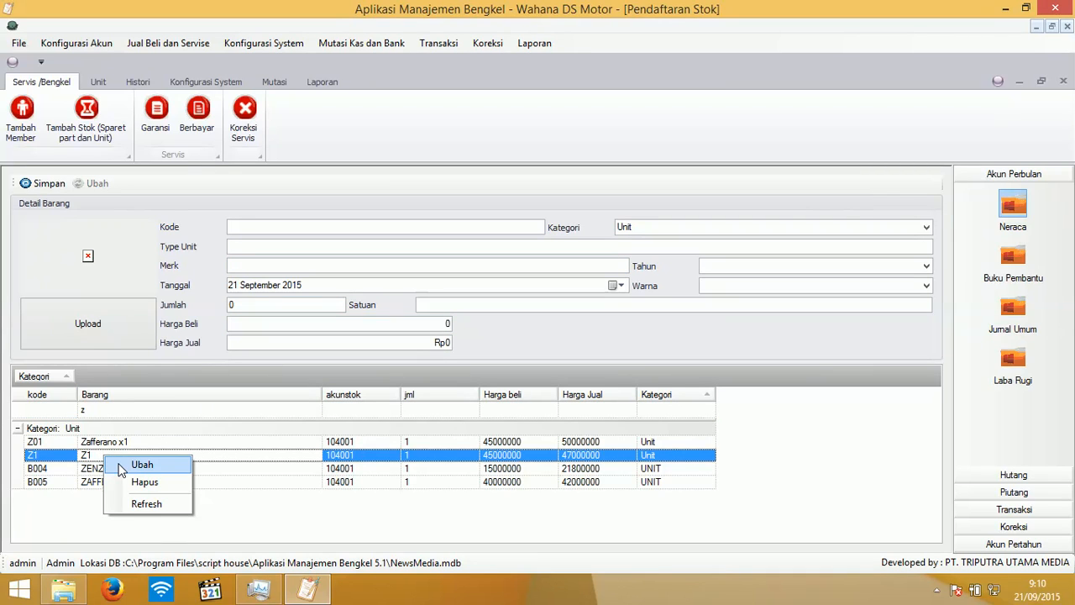
click(135, 466)
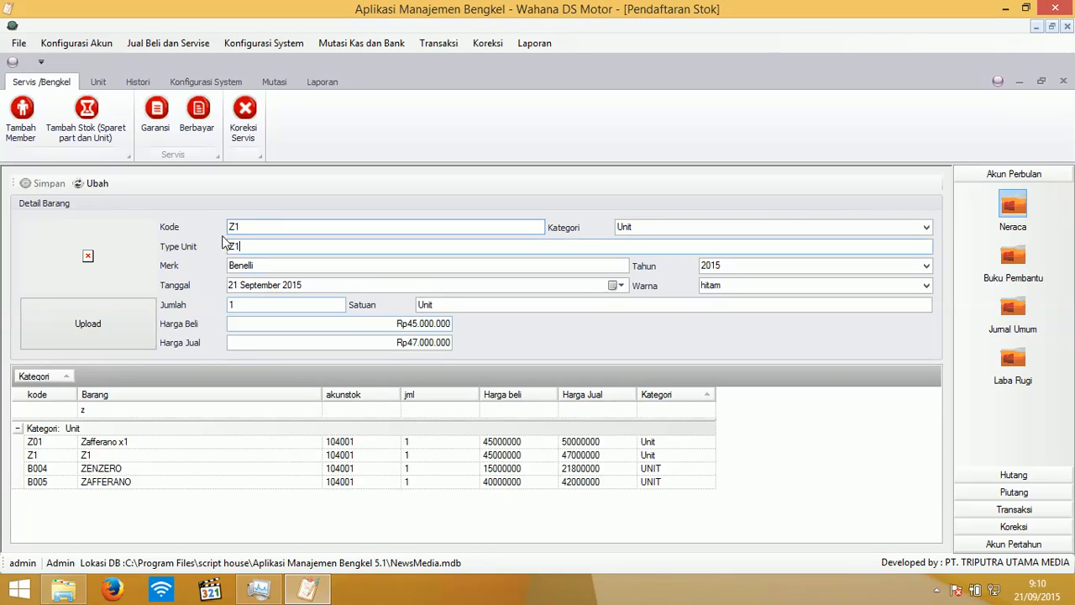
drag(242, 246, 199, 235)
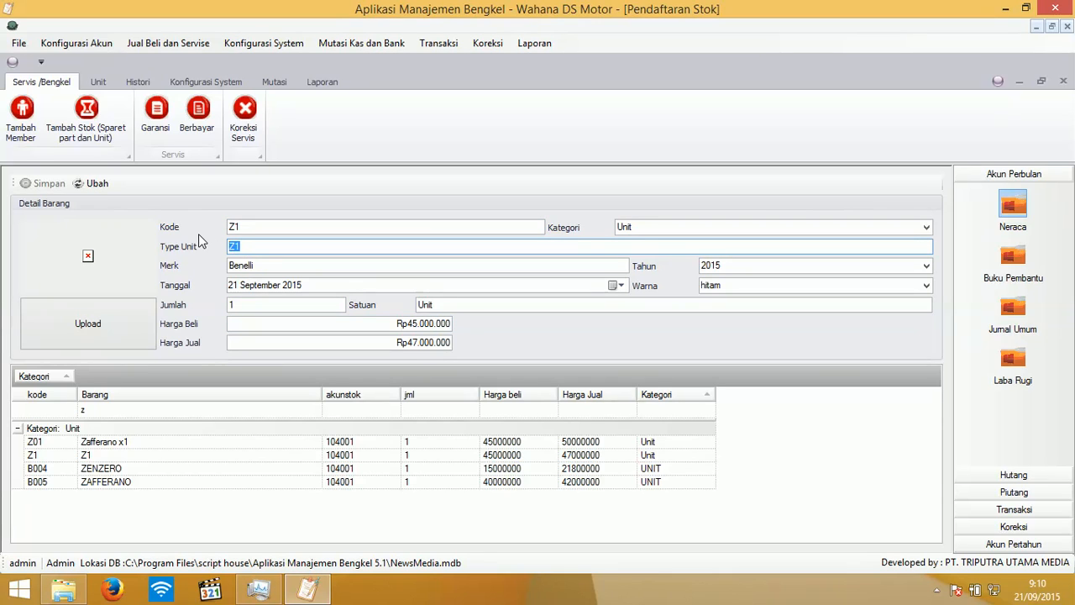
text(Zafferano)
click(91, 183)
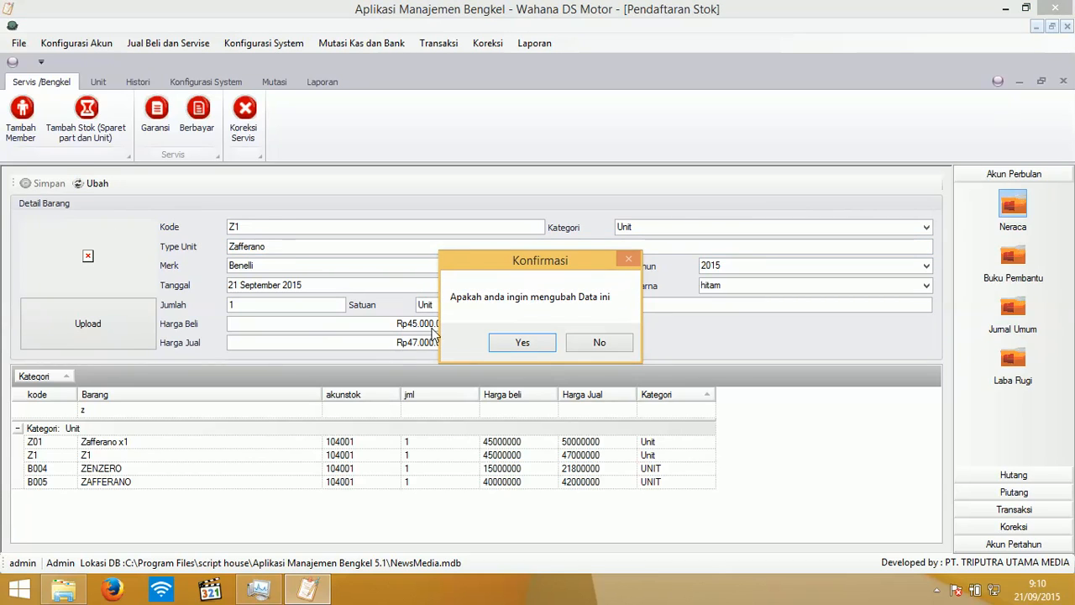
click(516, 340)
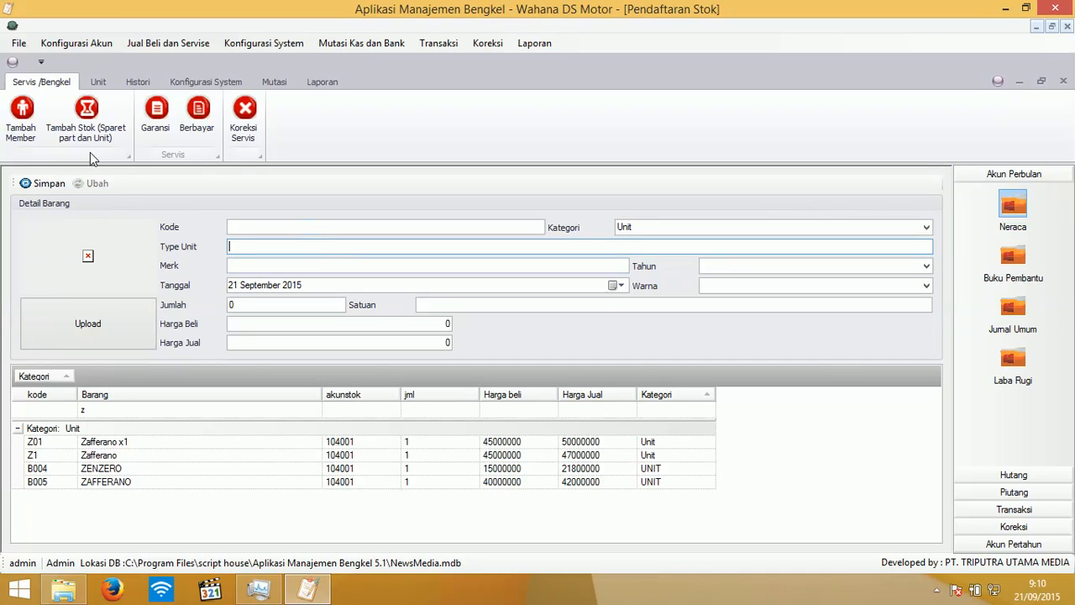
- Start a new member registration and enter the member code
click(17, 127)
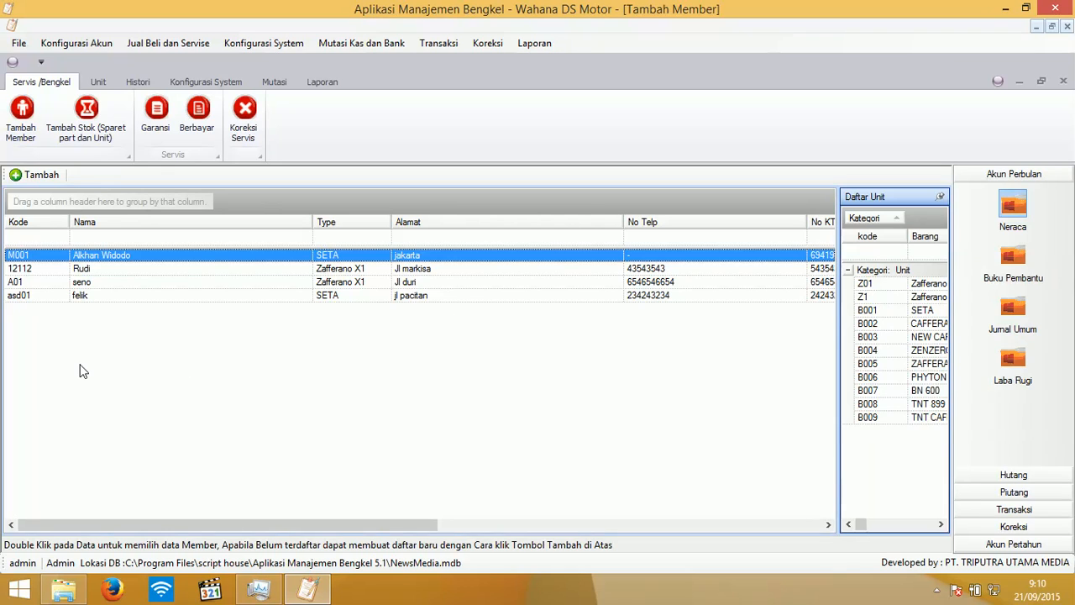
click(26, 176)
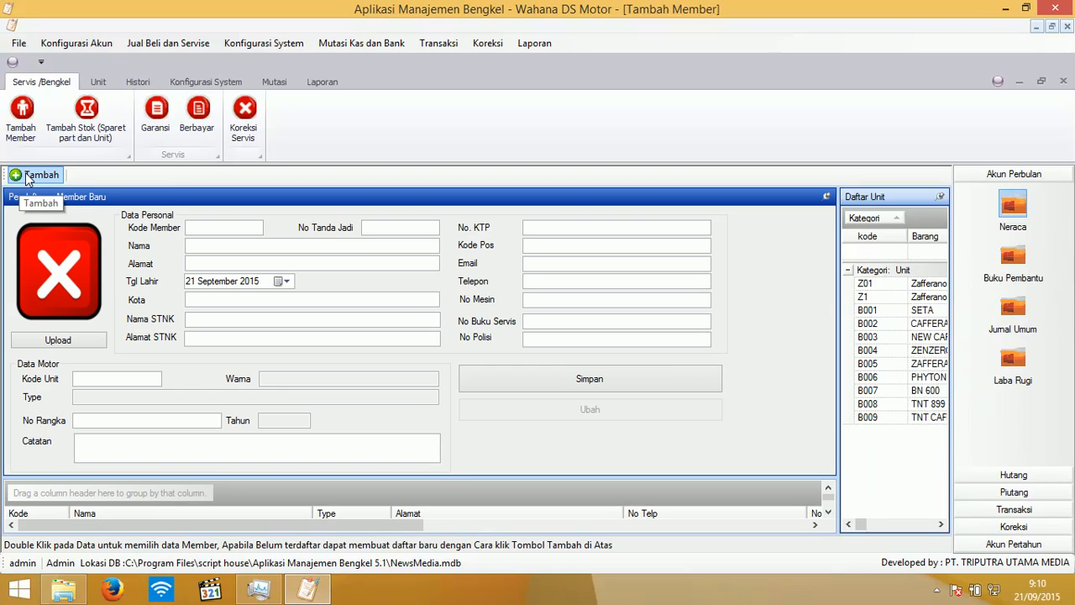
click(229, 228)
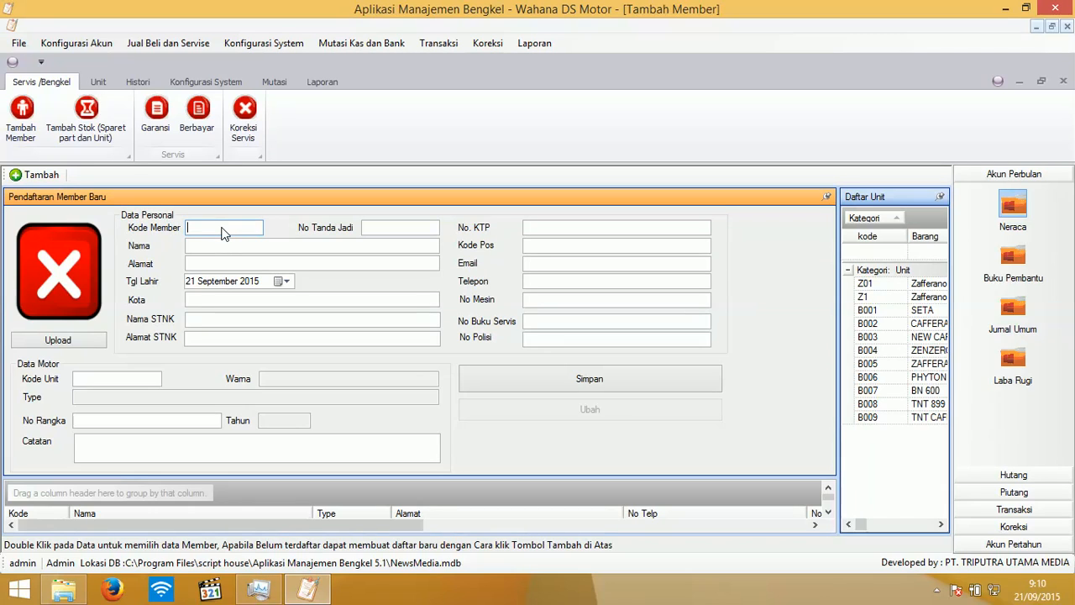
text(M01)
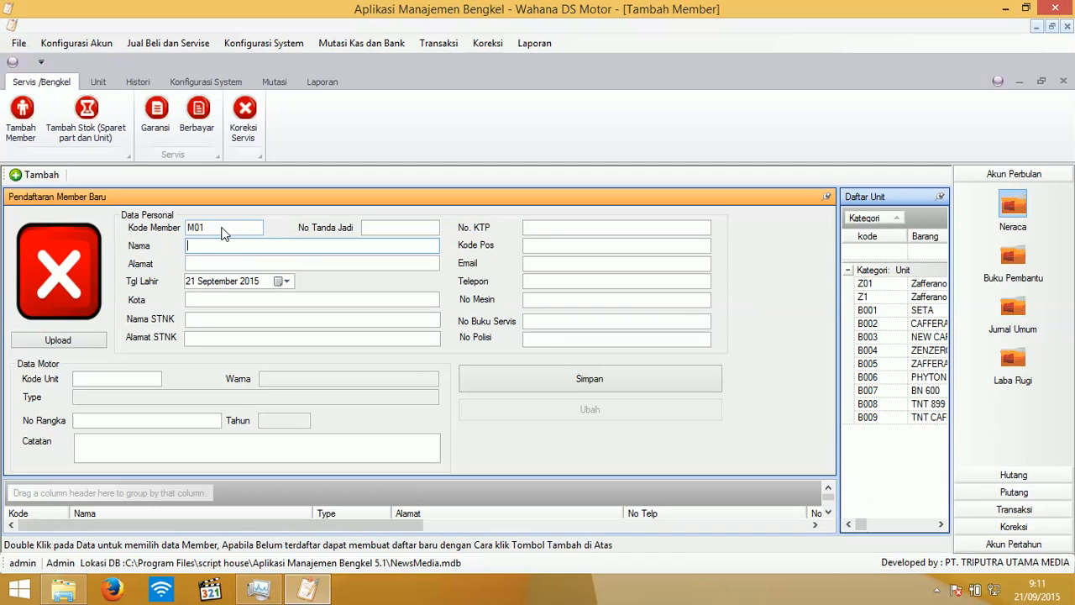
text(Alfi)
- Fill in the member's address, city and booking receipt number
key(Tab)
text(J)
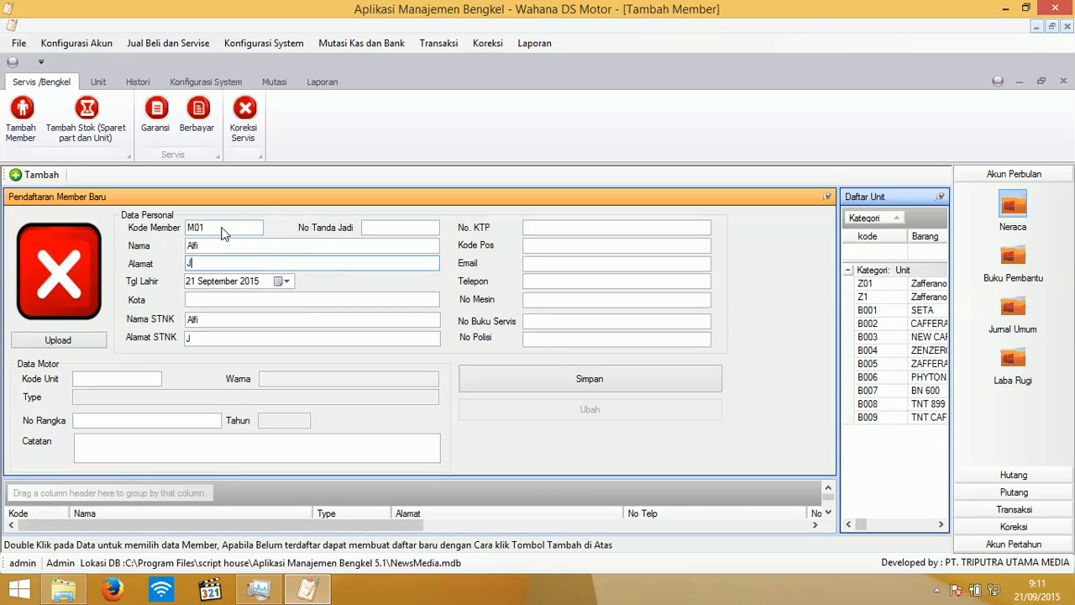
text(l Kebayoran)
key(Tab)
key(Tab)
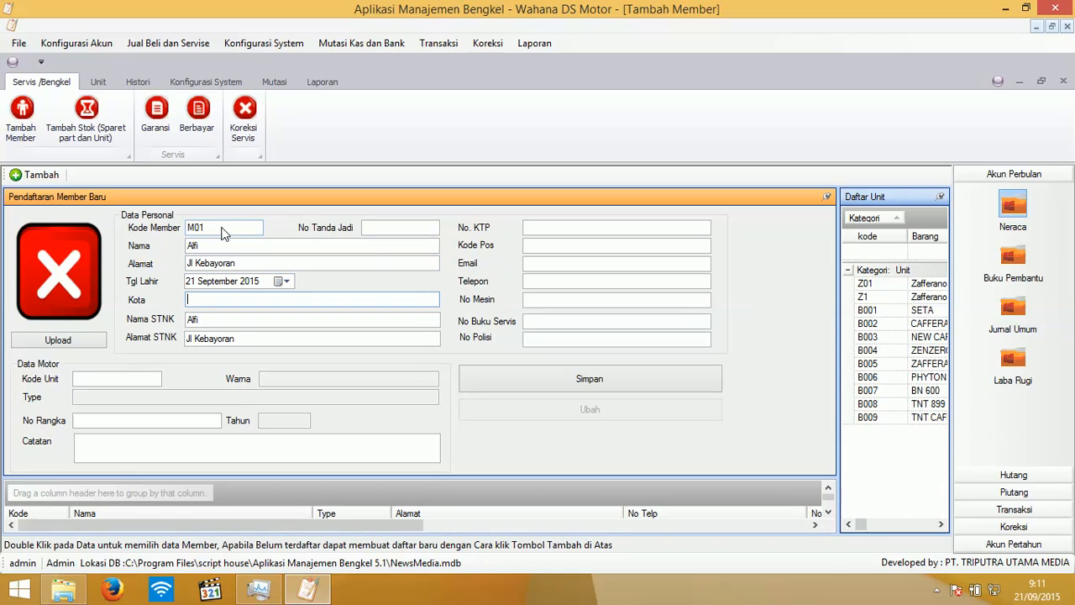
text(Jakarta)
click(389, 231)
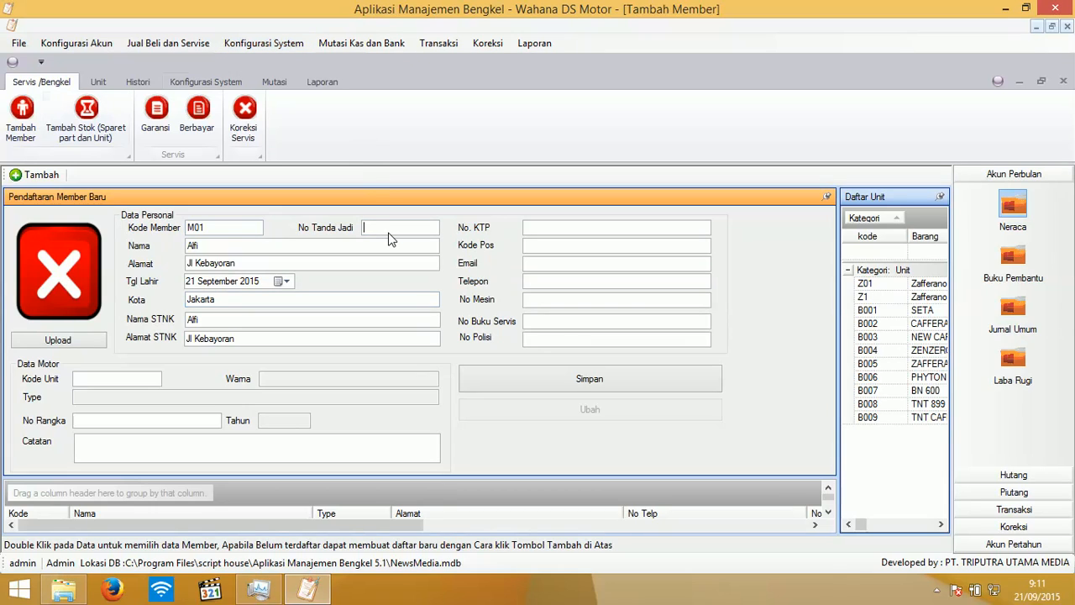
text(6546546)
- Enter the member's ID card number, postal code, e-mail and phone number
click(548, 228)
text(5668768768)
click(561, 244)
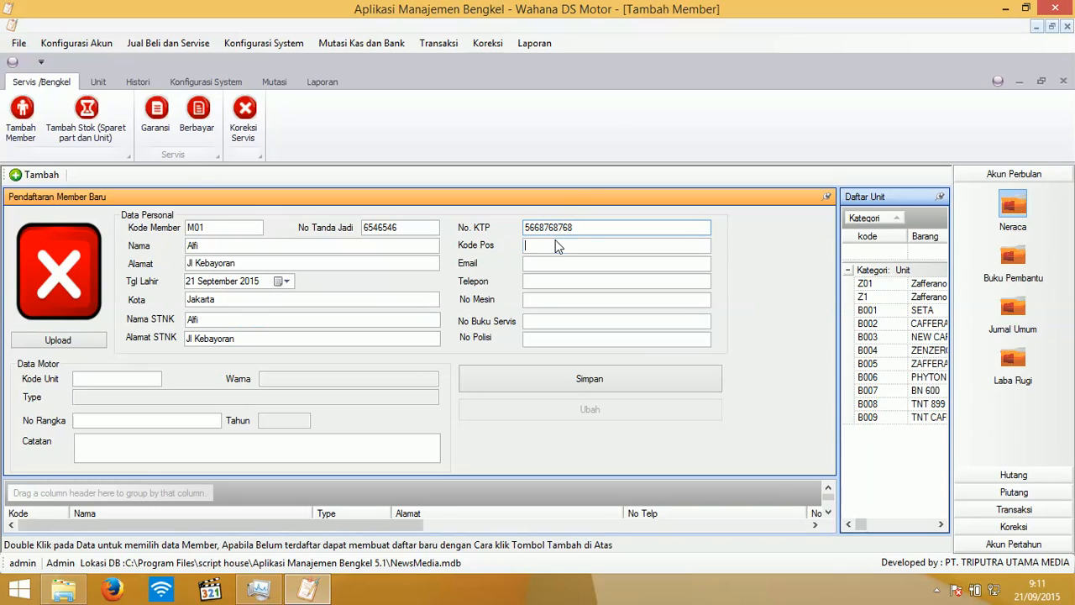
text(7887686)
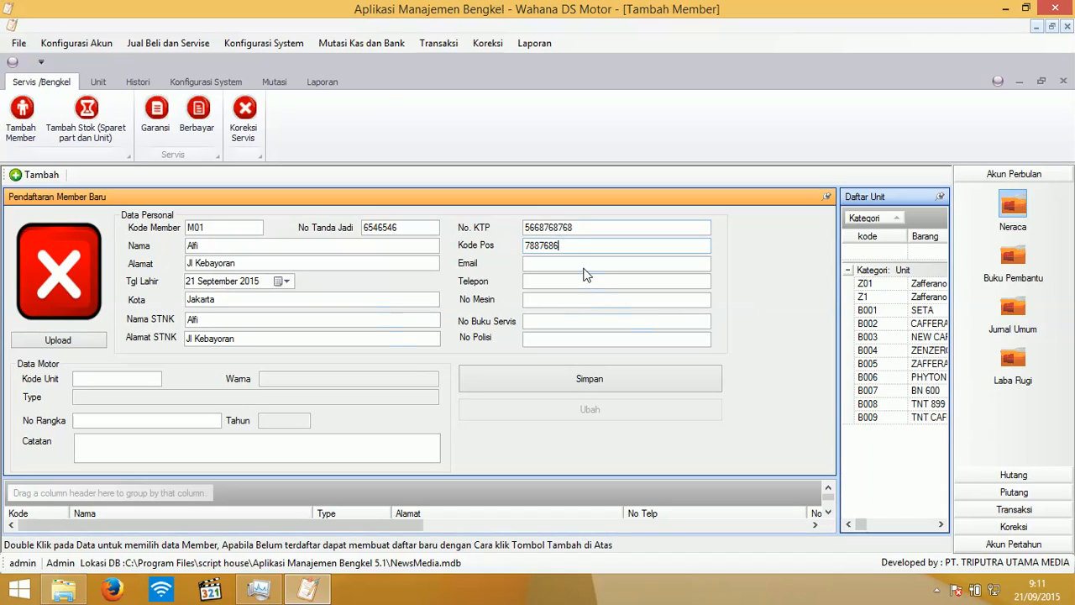
click(582, 265)
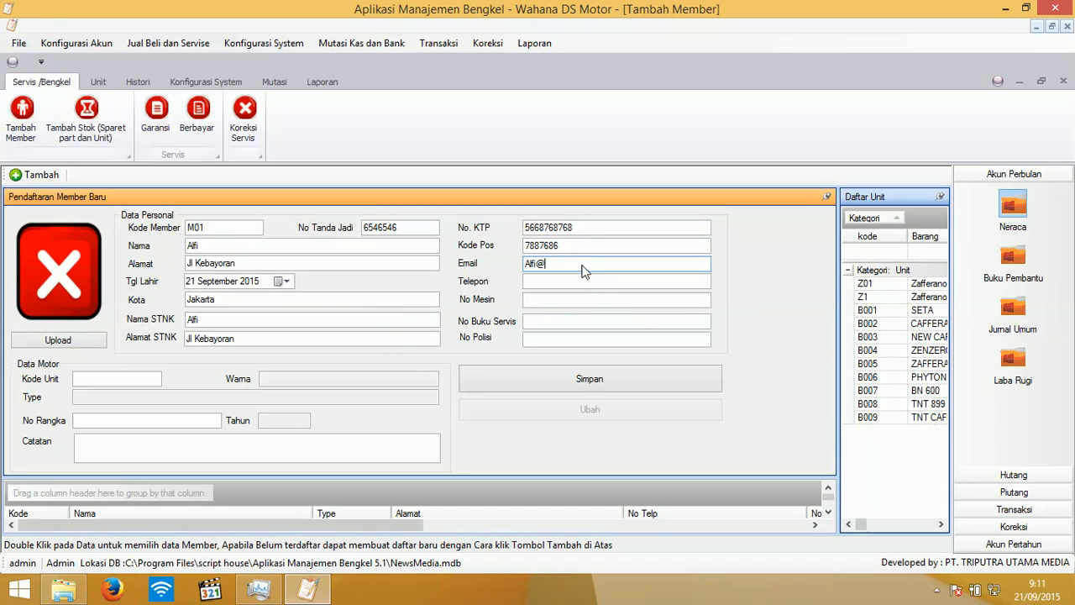
click(623, 285)
text(876876876876)
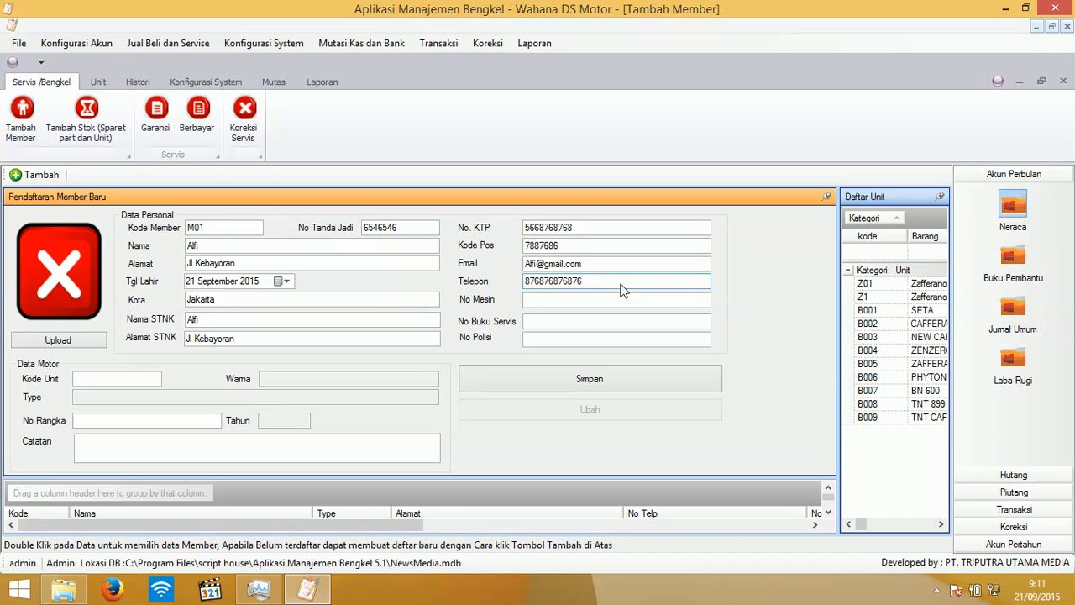
- Enter the motorcycle's engine number, service book number and licence plate number
click(536, 303)
text(8787987989)
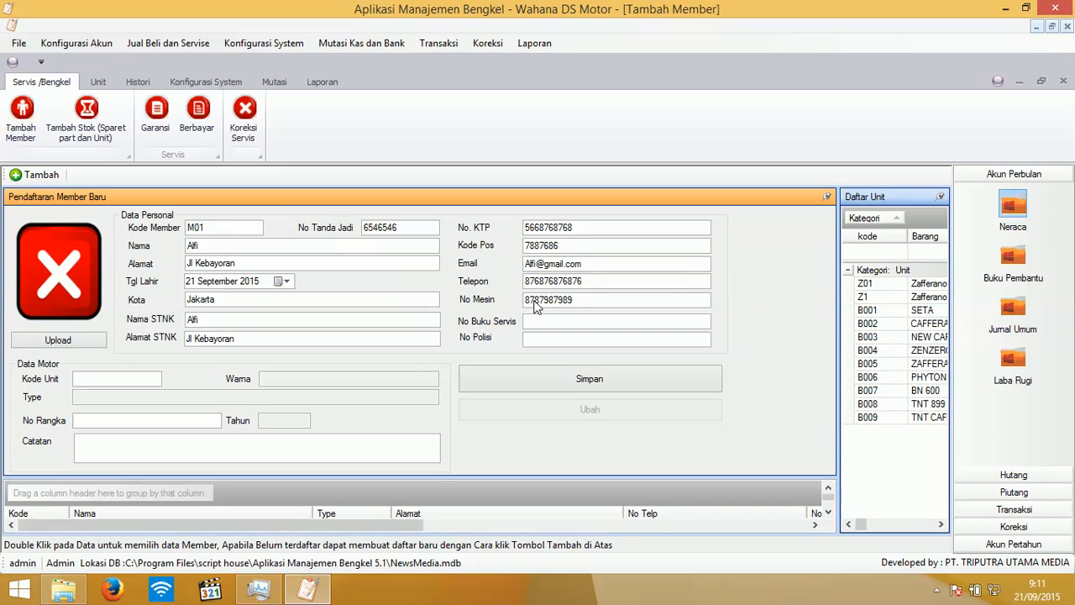
click(537, 325)
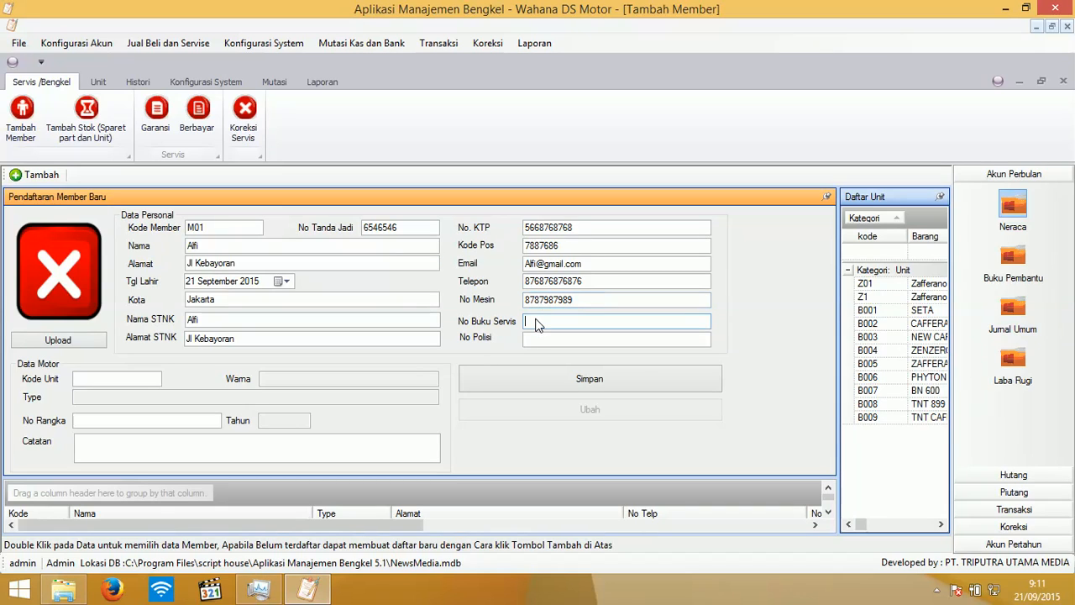
text(87686876876)
click(540, 343)
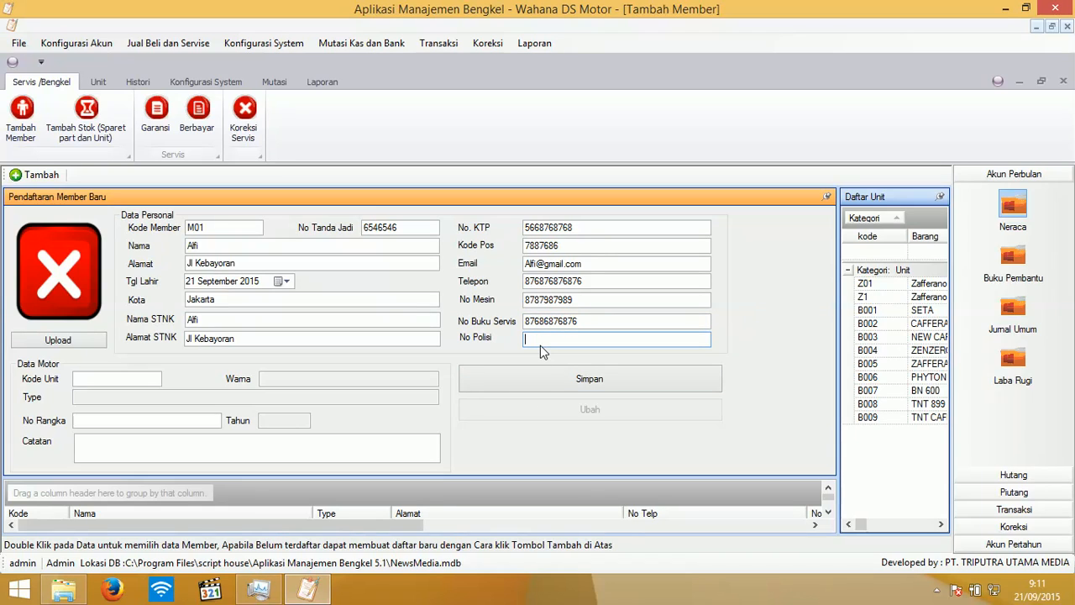
text(B0909ASD)
- Attach the Zafferano Z1 unit to the member and enter its frame number
click(924, 304)
double_click(925, 304)
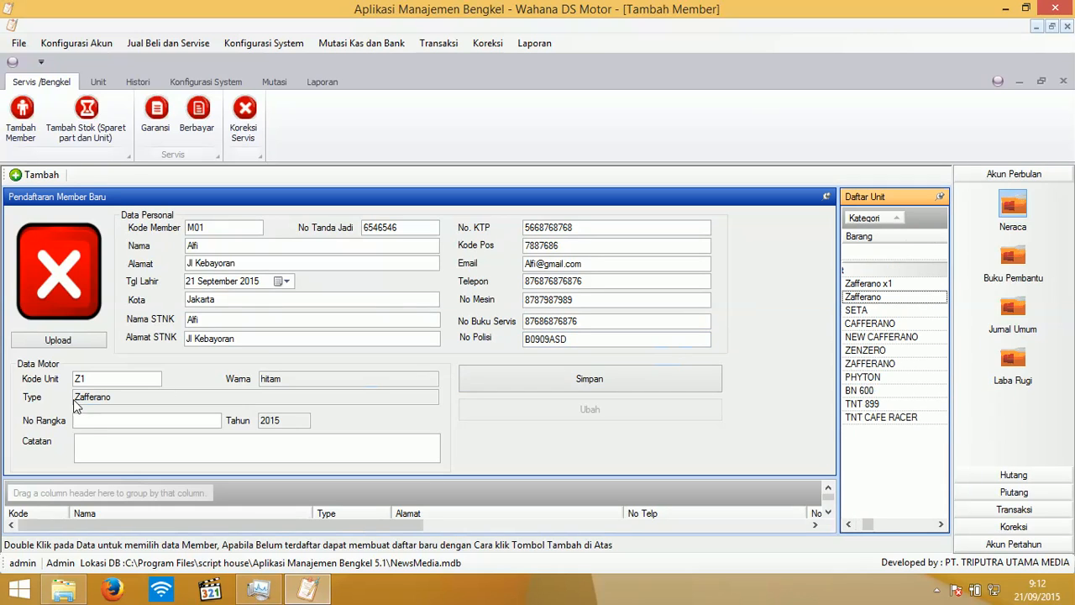
click(89, 427)
text(768)
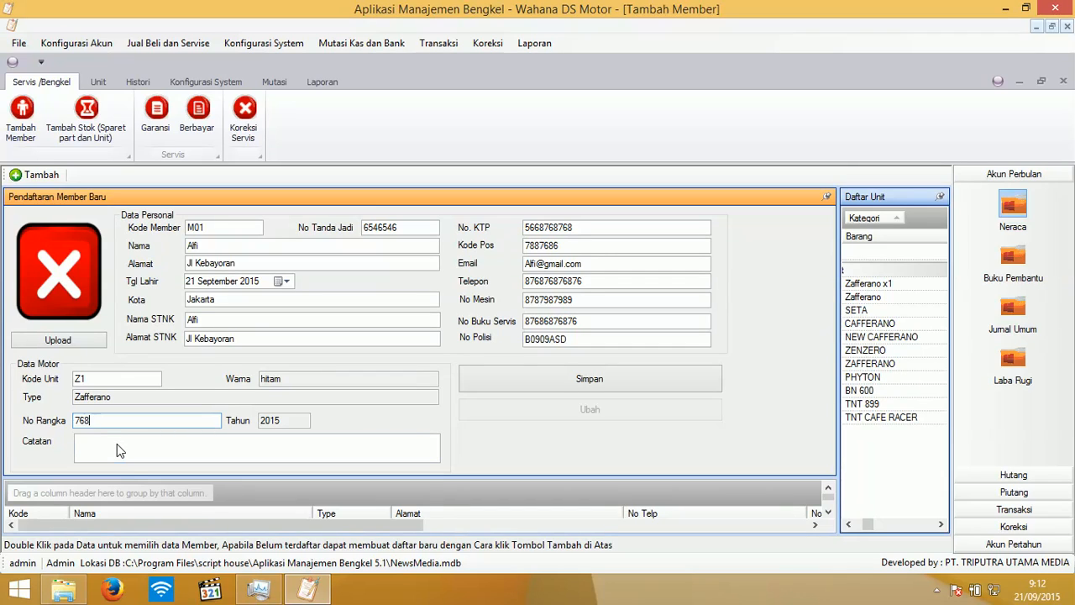
text(867786)
click(173, 445)
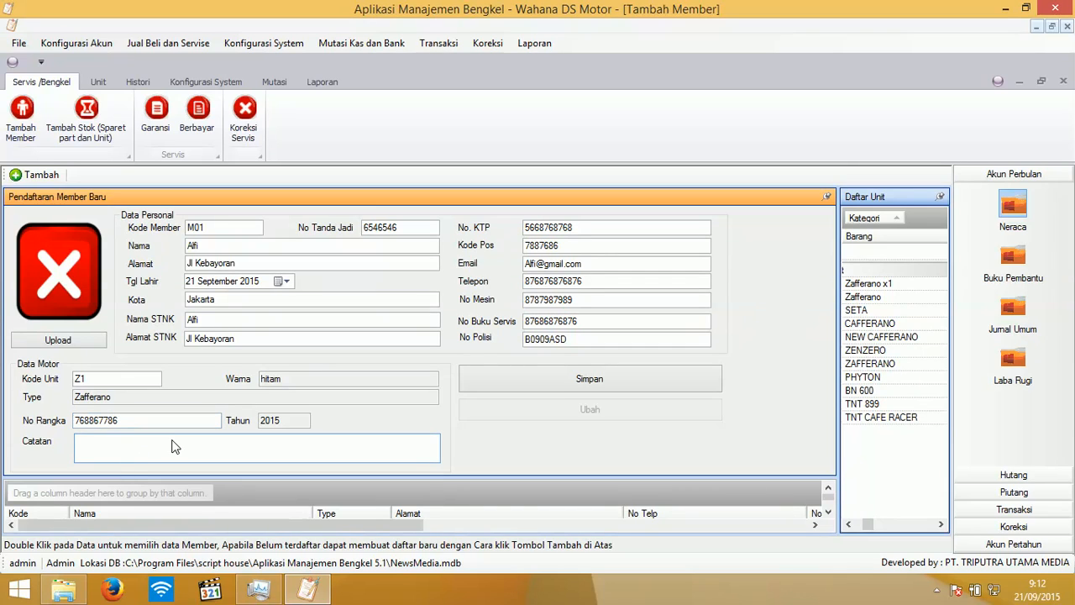
- Save the new member, then close the member and stock registration windows
click(623, 386)
click(541, 344)
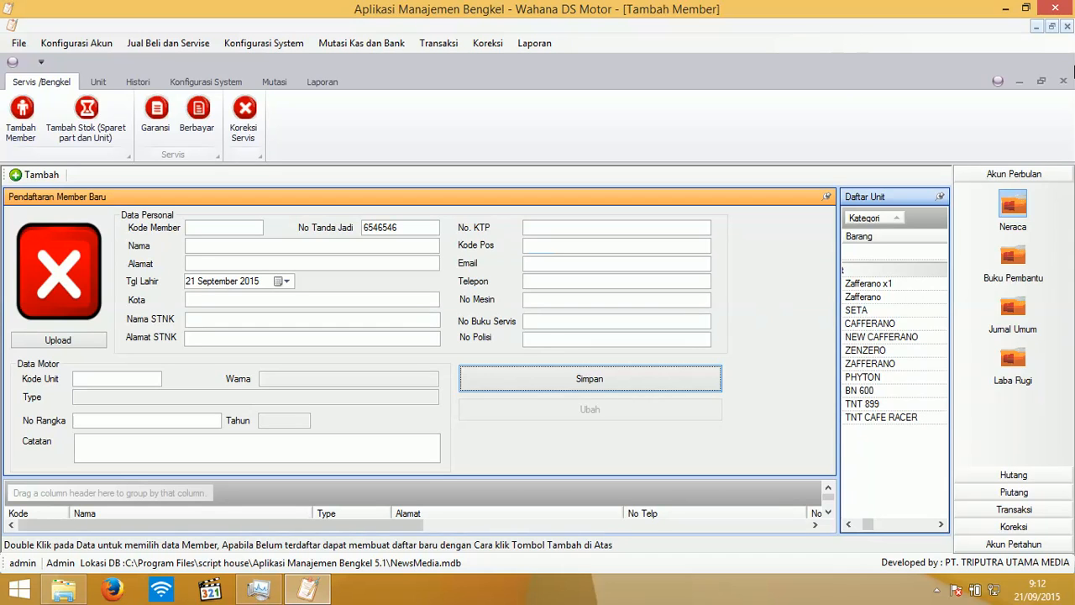
click(1063, 81)
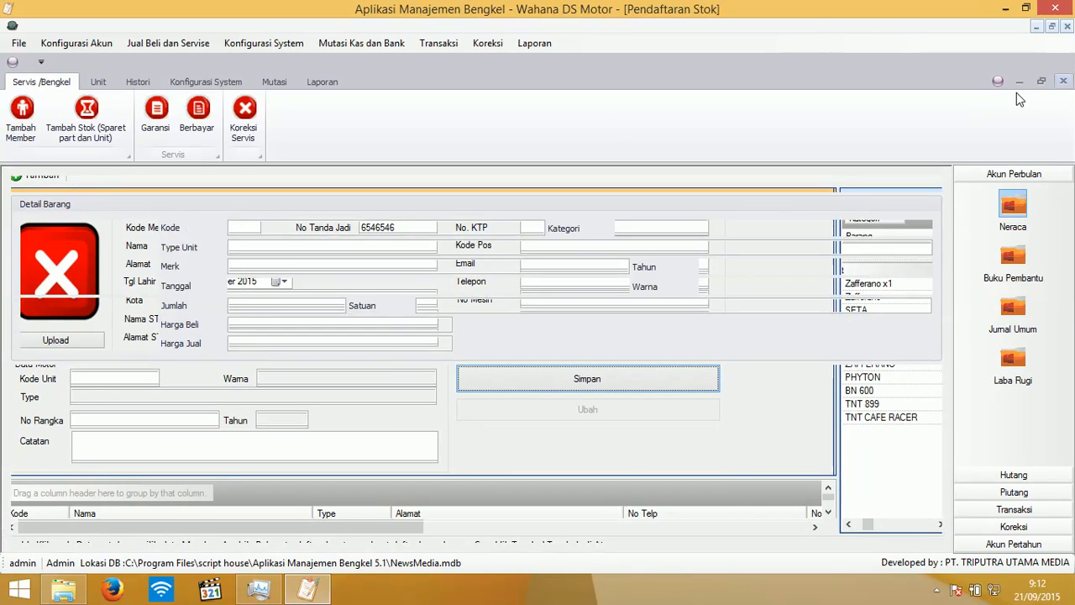
click(1064, 81)
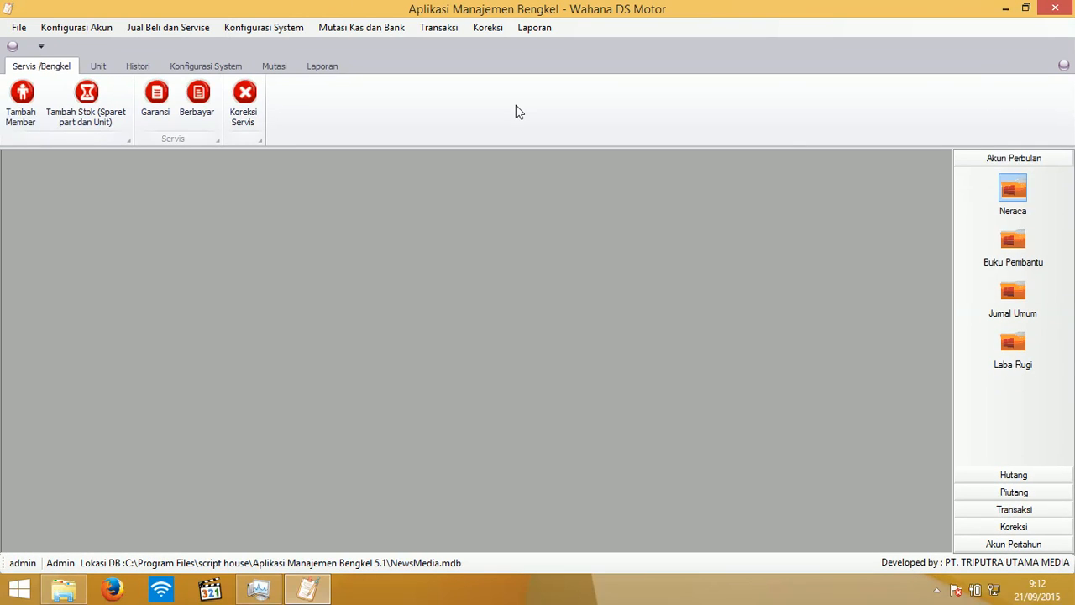
click(21, 99)
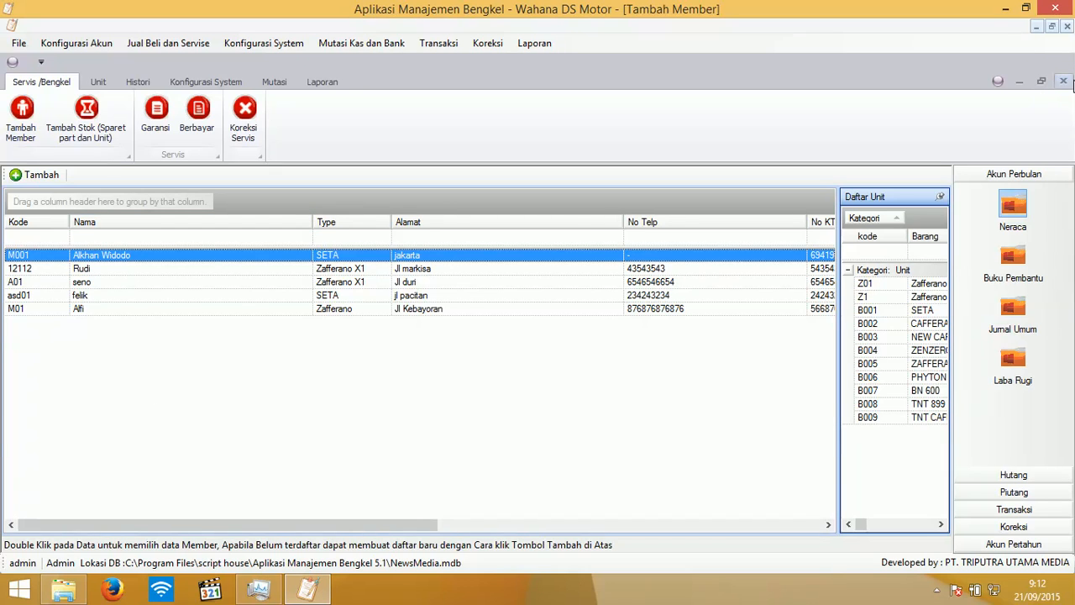
click(1064, 82)
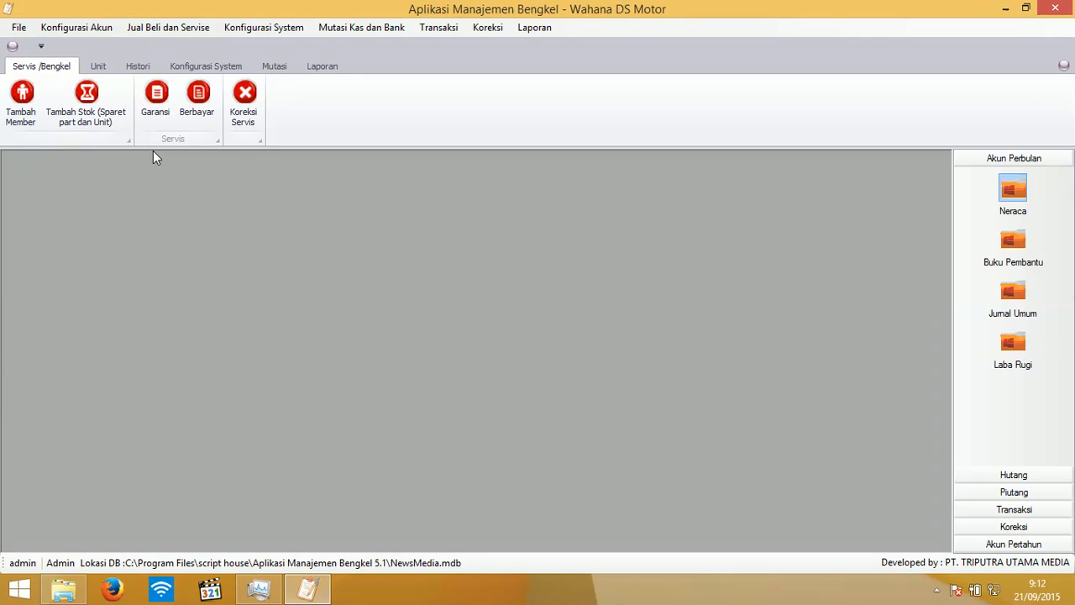
- Start a paid service transaction and add BUSI with quantity 2
click(195, 123)
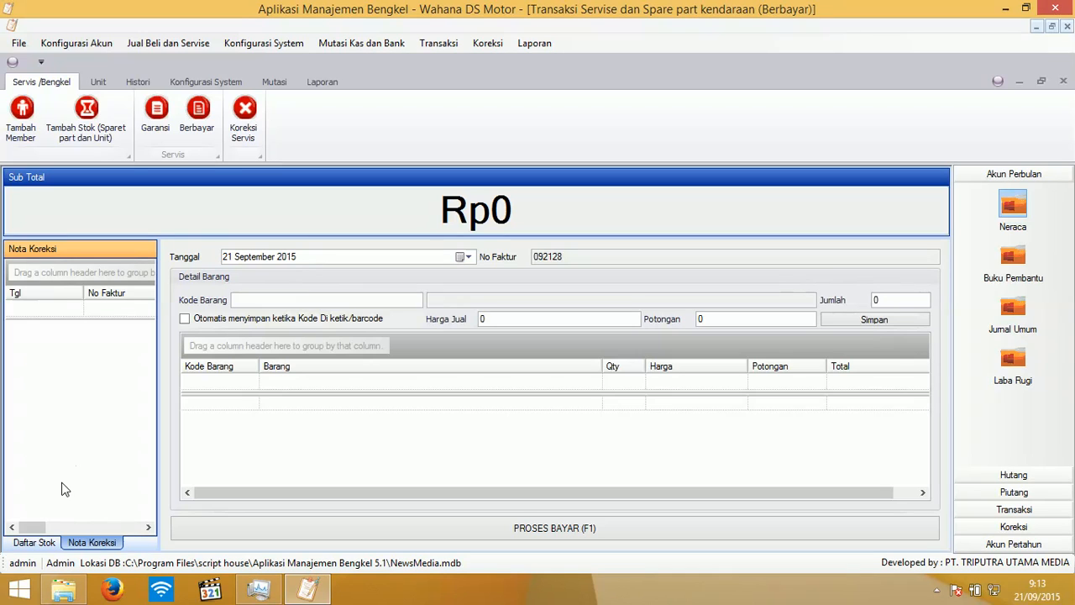
click(39, 542)
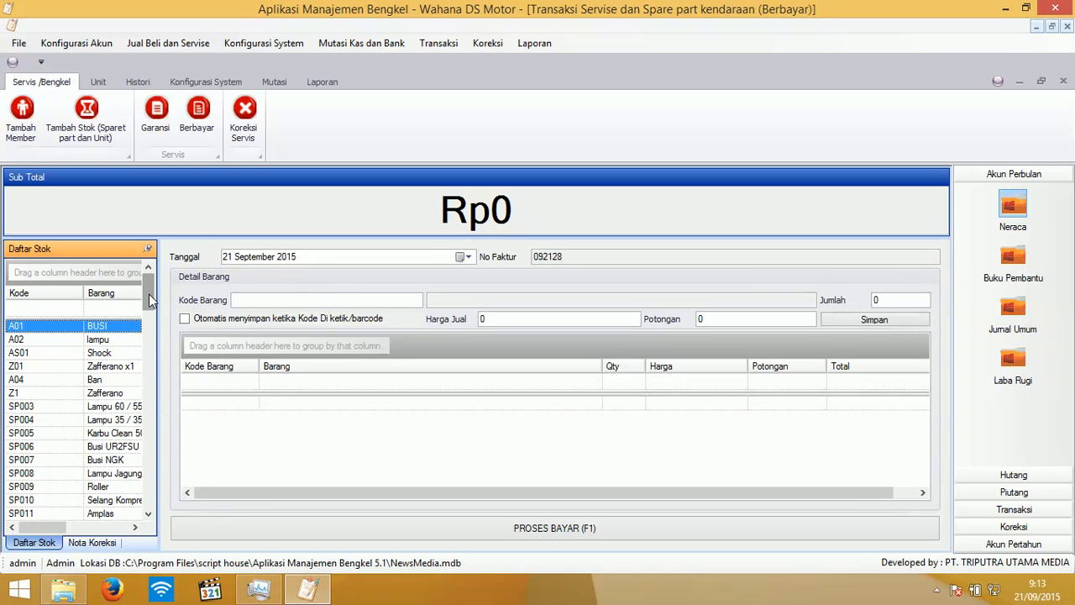
mouse_move(149, 294)
mouse_down()
mouse_move(145, 496)
mouse_move(148, 290)
mouse_up()
double_click(108, 330)
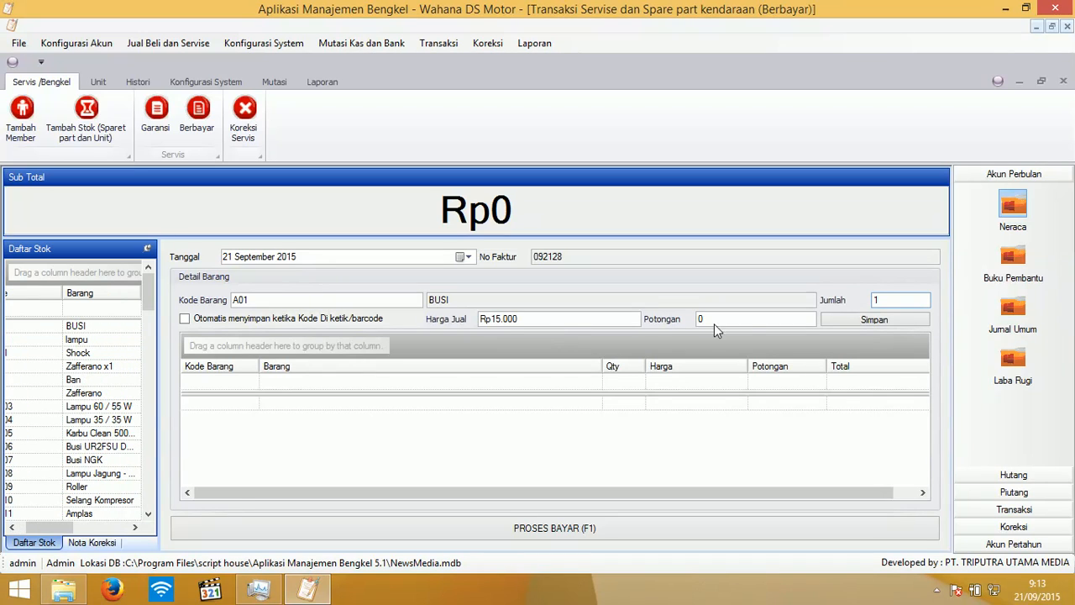
drag(884, 300, 852, 299)
text(2)
key(Tab)
key(Tab)
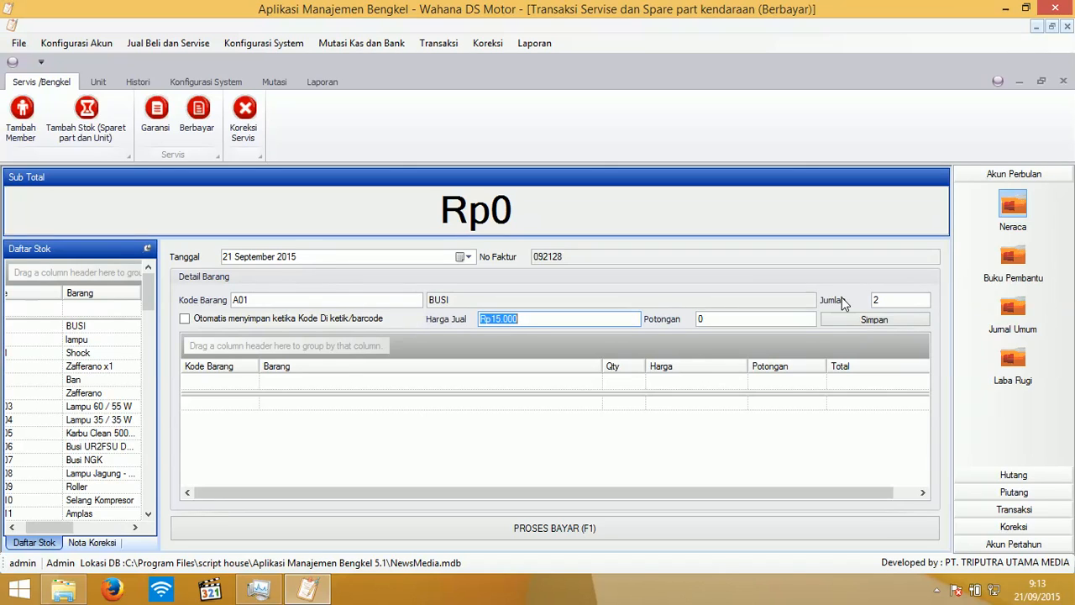
key(Tab)
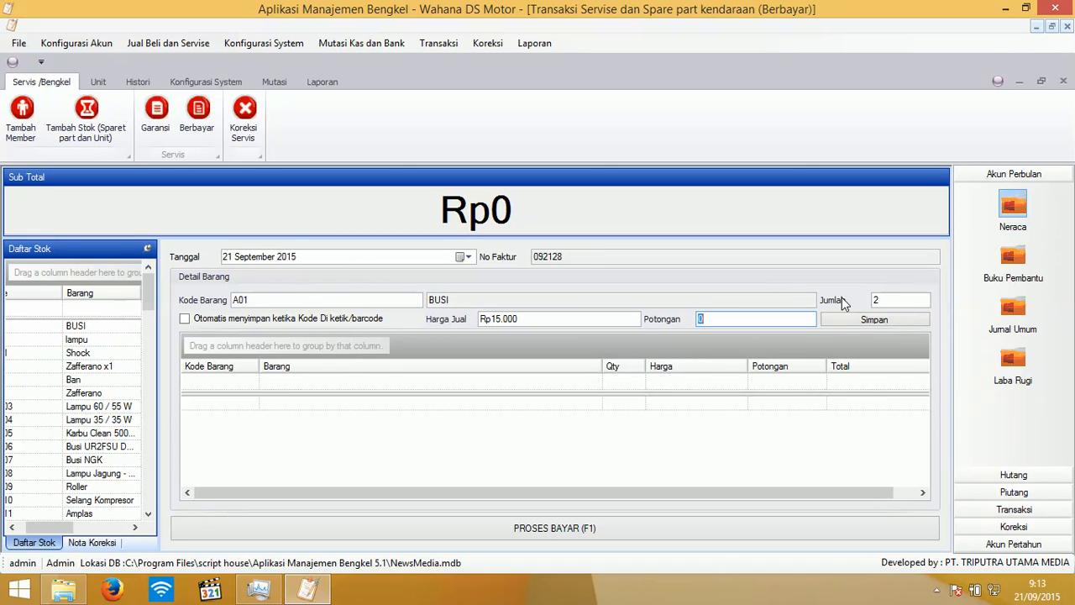
key(Tab)
key(Return)
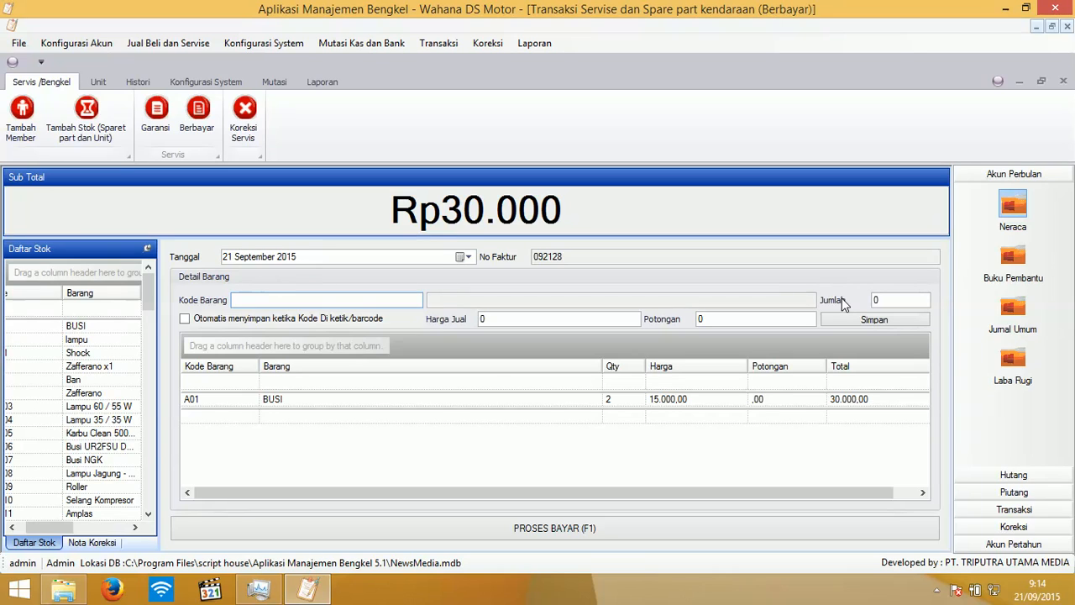
- With auto-save on, add lampu twice, then turn auto-save off and load Shock
click(199, 320)
click(198, 321)
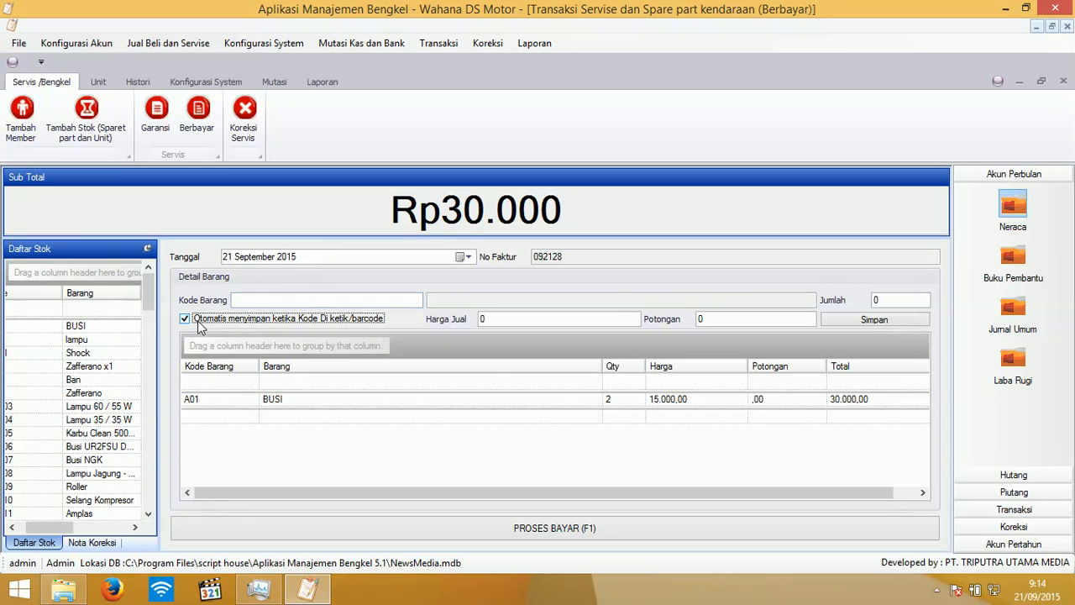
double_click(90, 340)
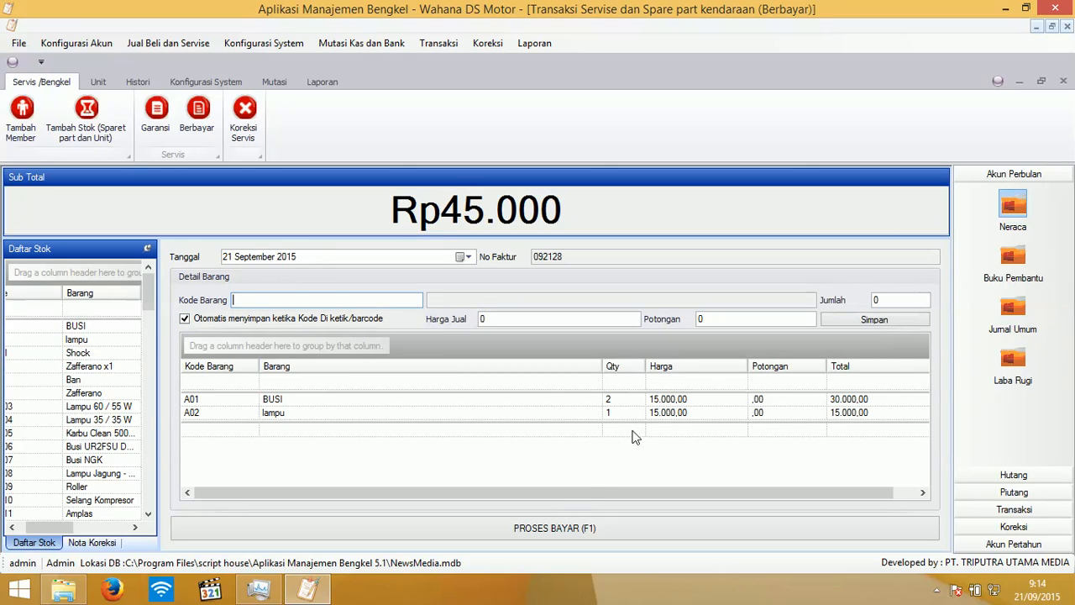
double_click(94, 340)
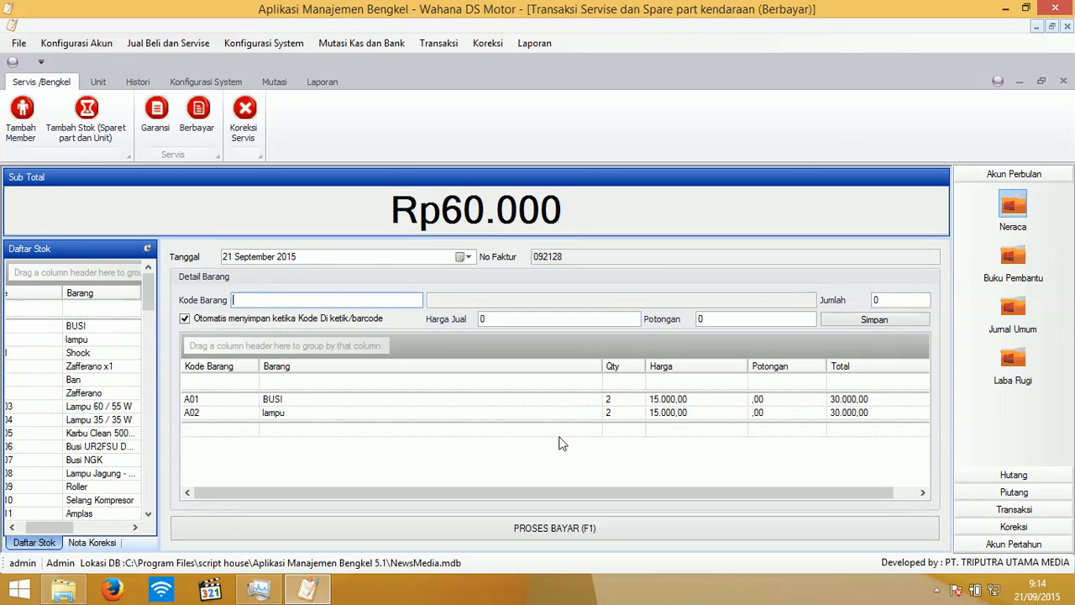
click(203, 324)
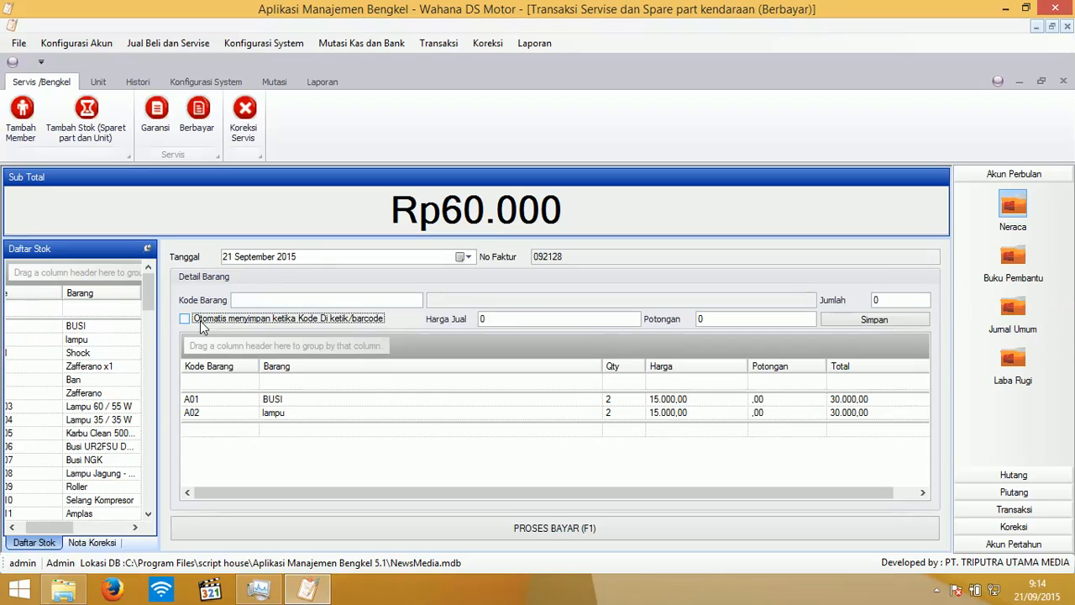
double_click(98, 354)
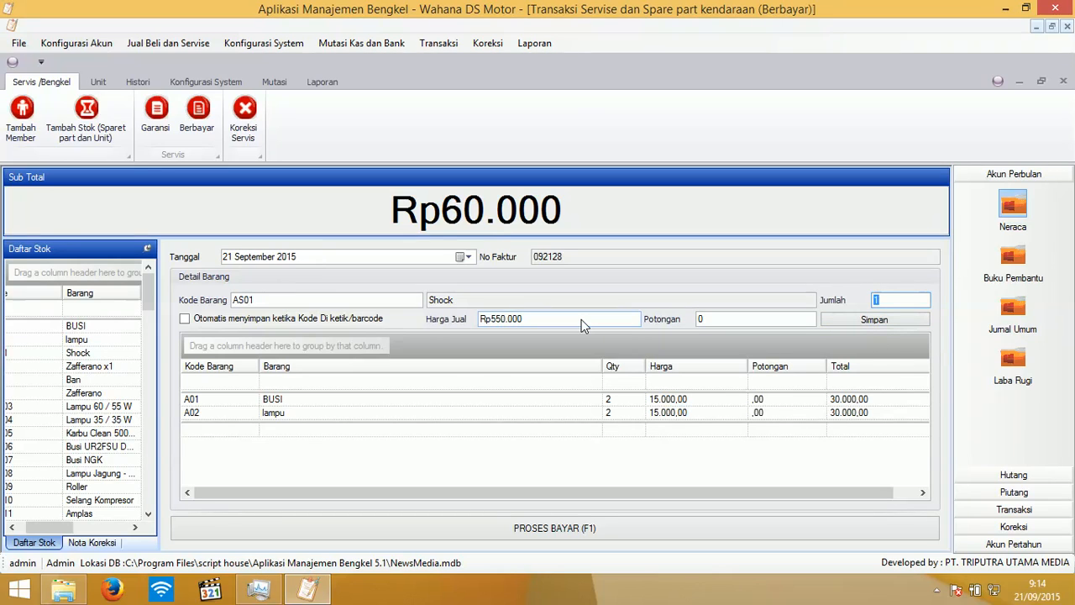
key(Tab)
key(Tab)
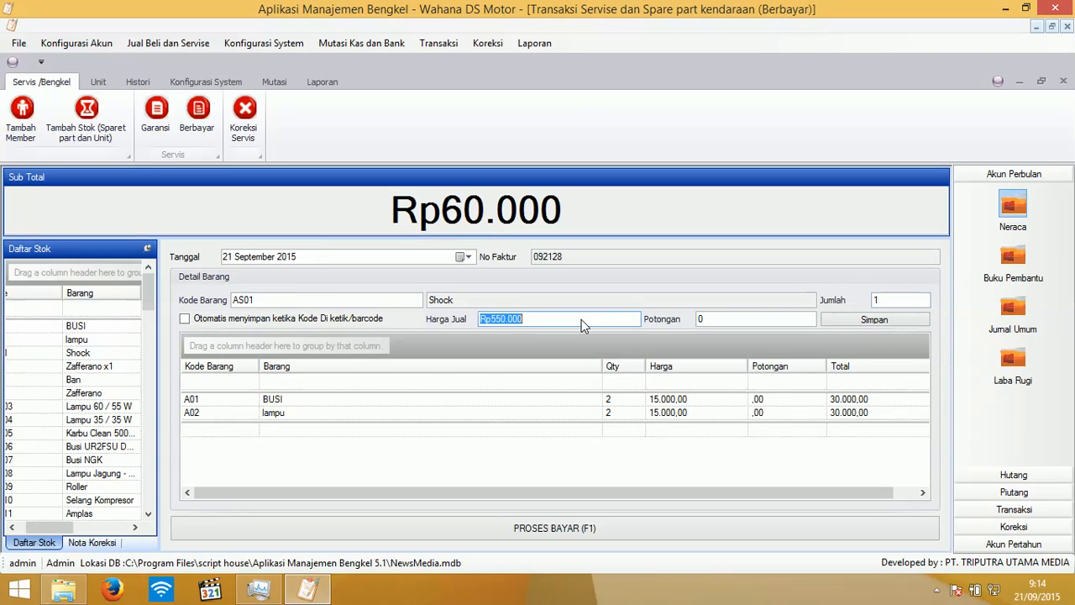
key(Tab)
key(Tab)
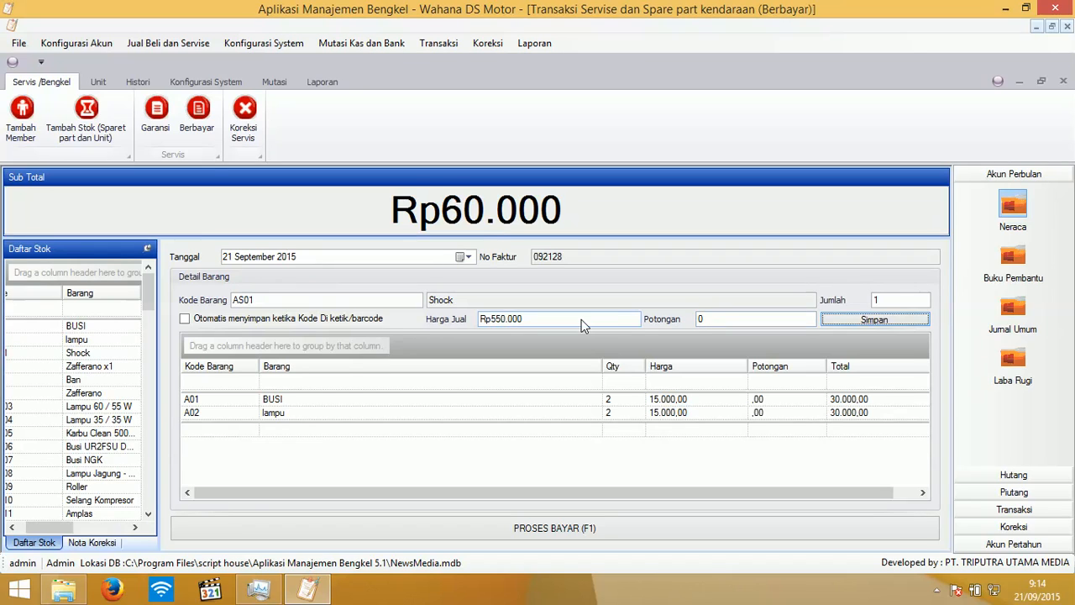
- Save the Shock line and add a second Shock with auto-save on
key(Return)
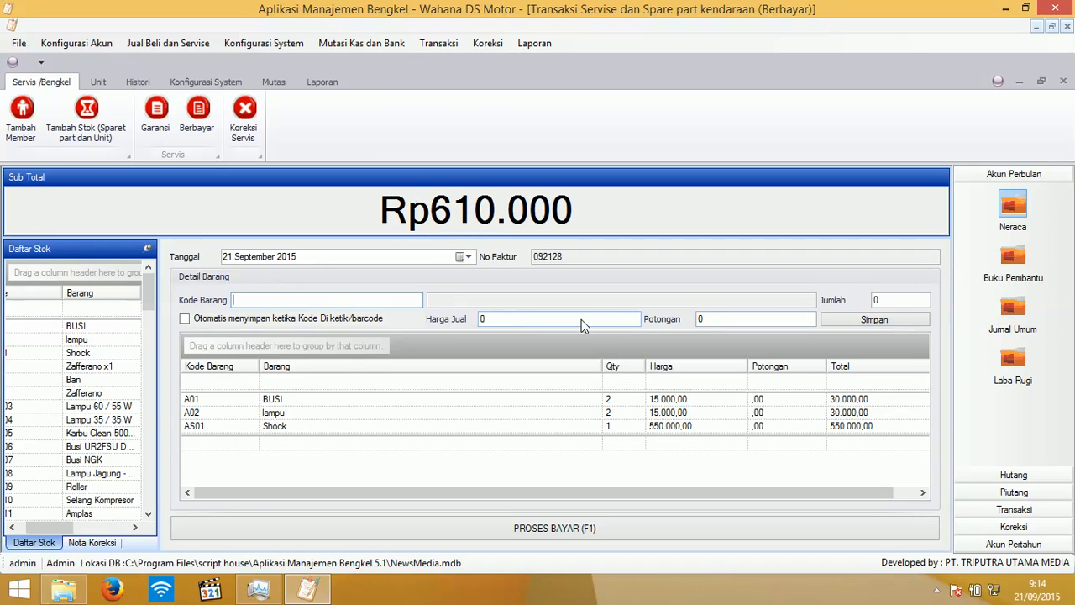
click(202, 319)
double_click(102, 351)
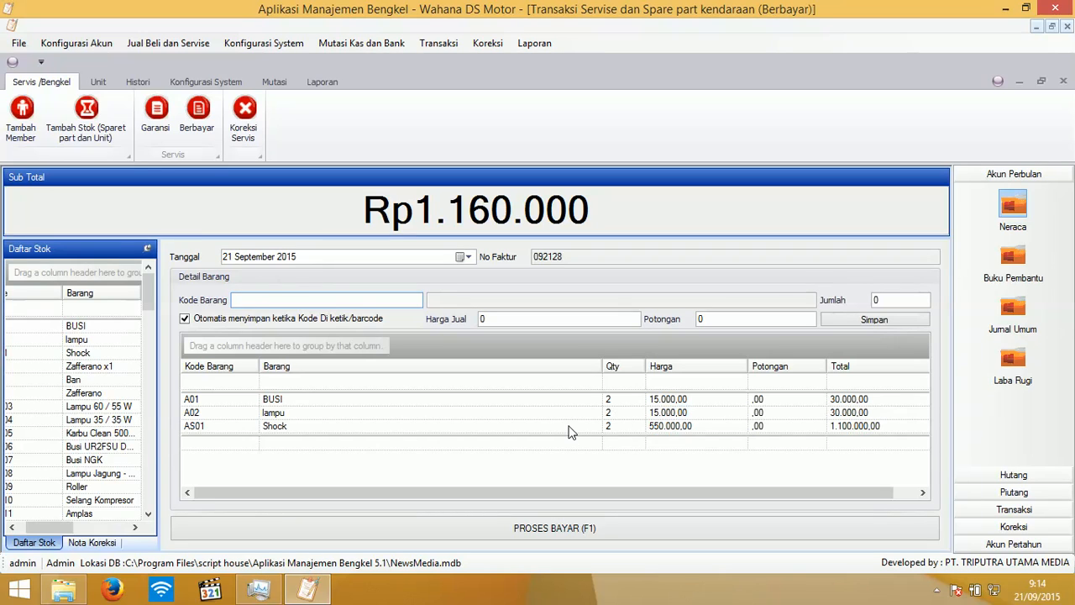
- Add Zafferano x1, cancel that line again, and proceed to payment
click(84, 371)
double_click(84, 372)
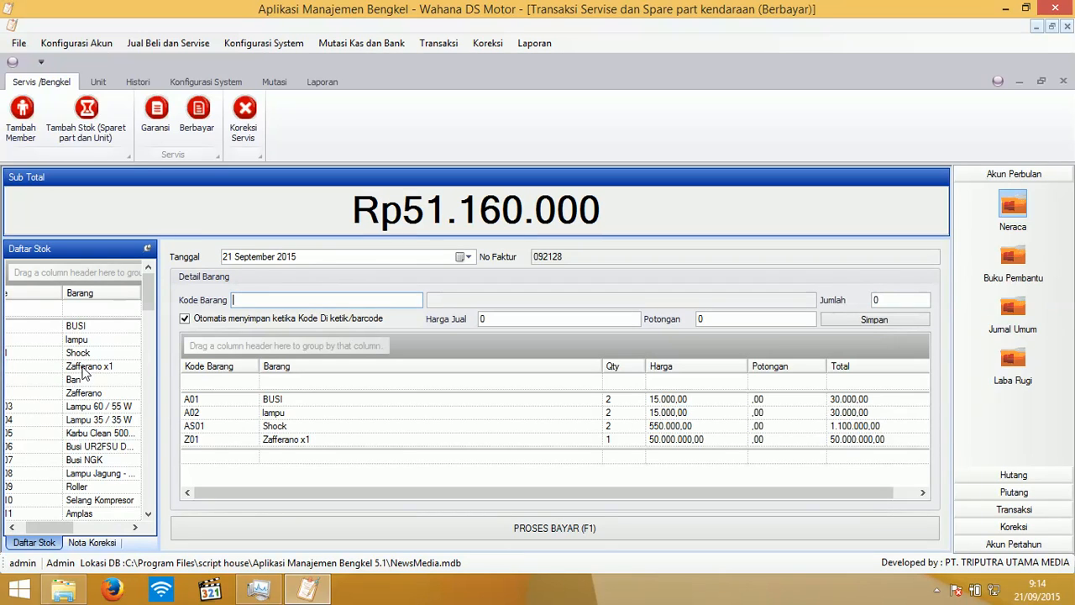
click(504, 441)
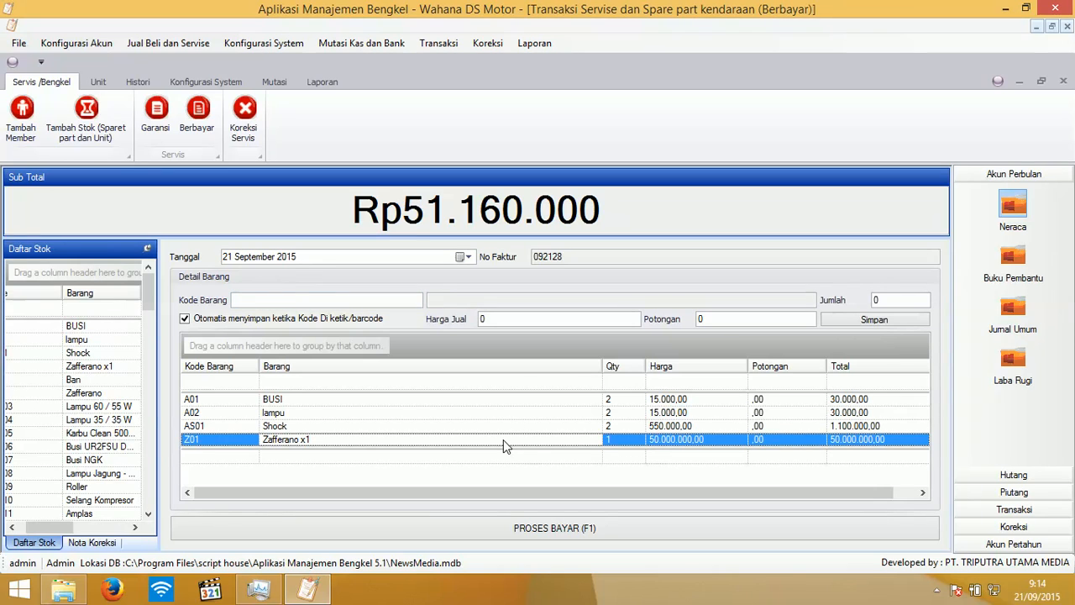
right_click(504, 442)
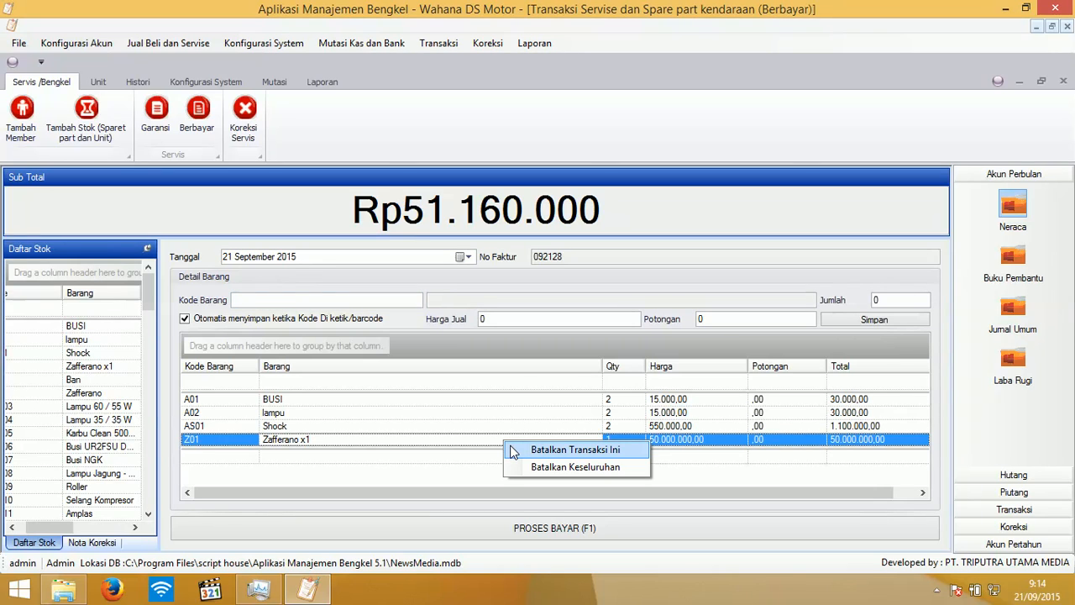
click(514, 451)
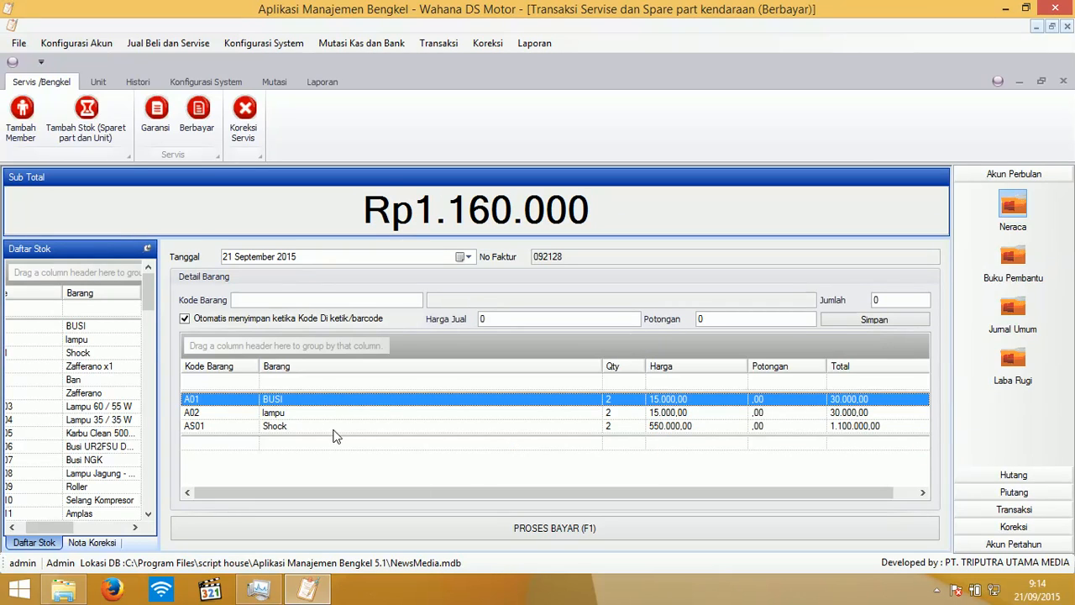
click(611, 527)
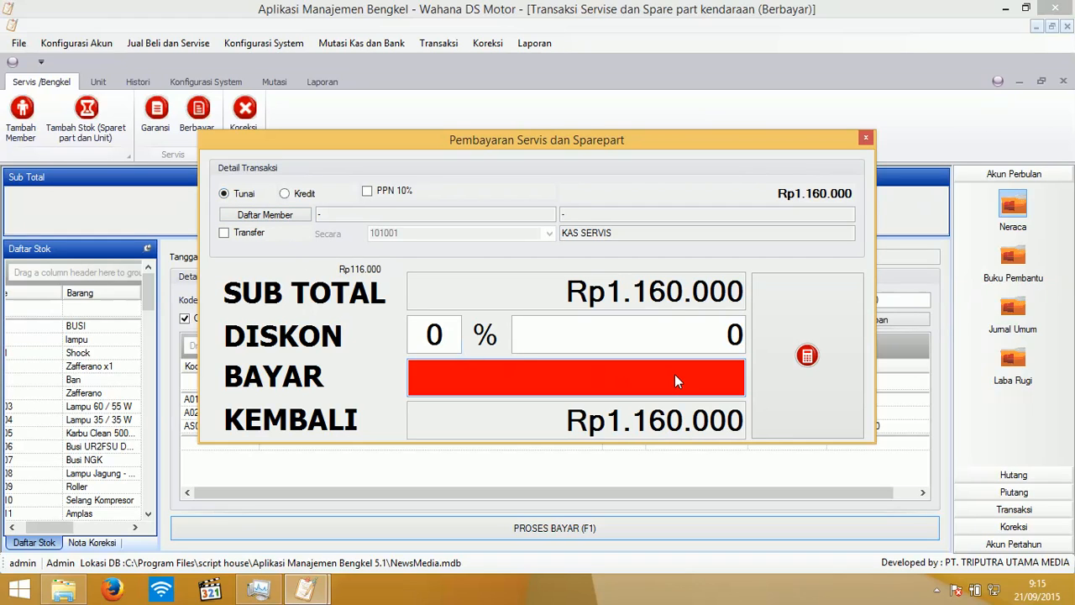
- Enter the amount paid, calculate the Rp40.000 change, and process the Rp1.160.000 payment
click(654, 351)
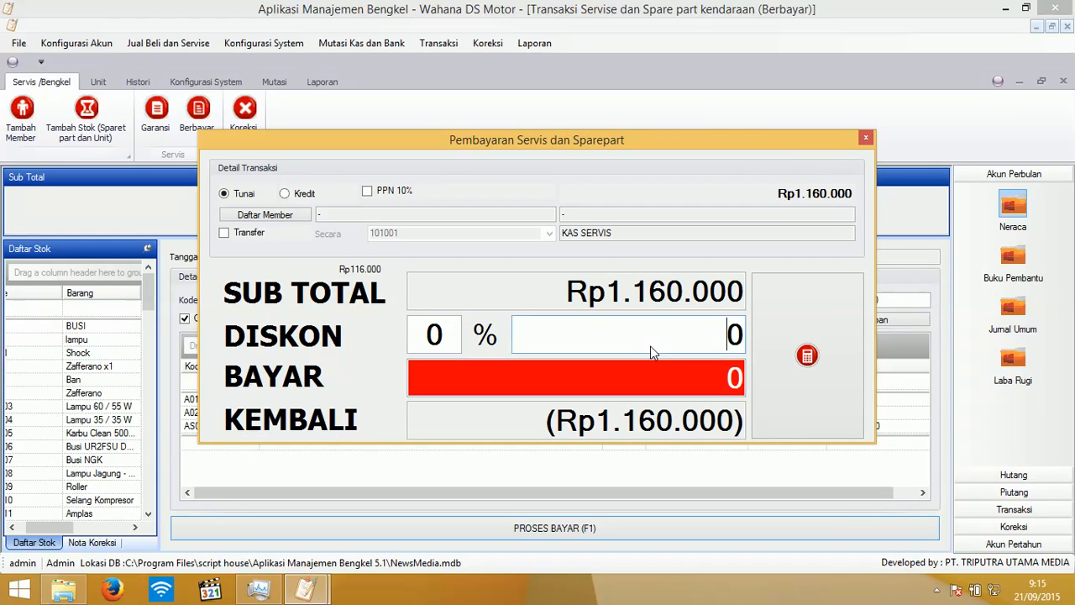
click(672, 378)
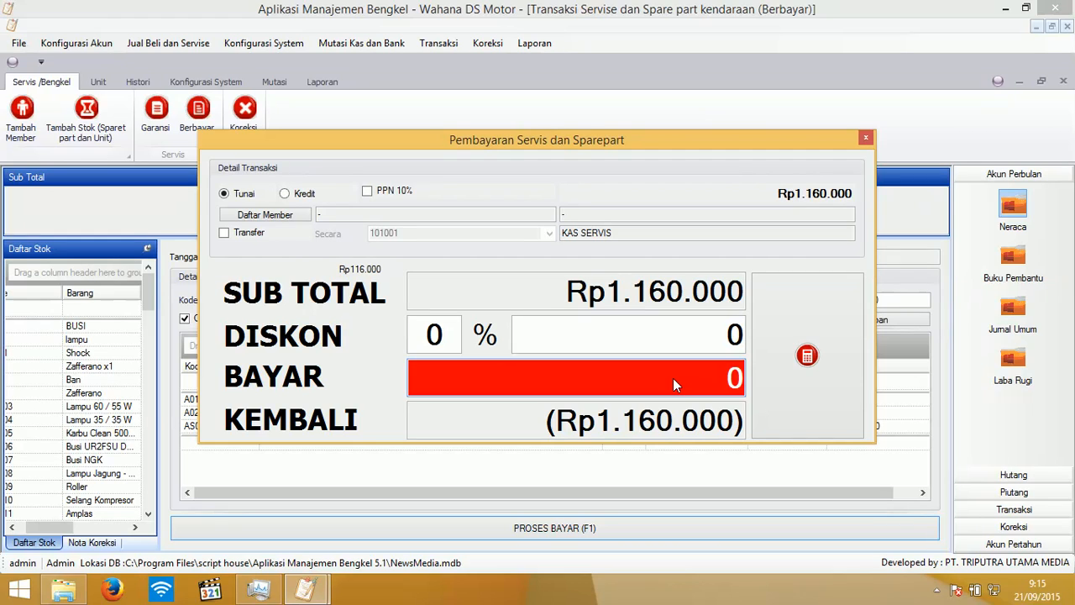
text(1200000)
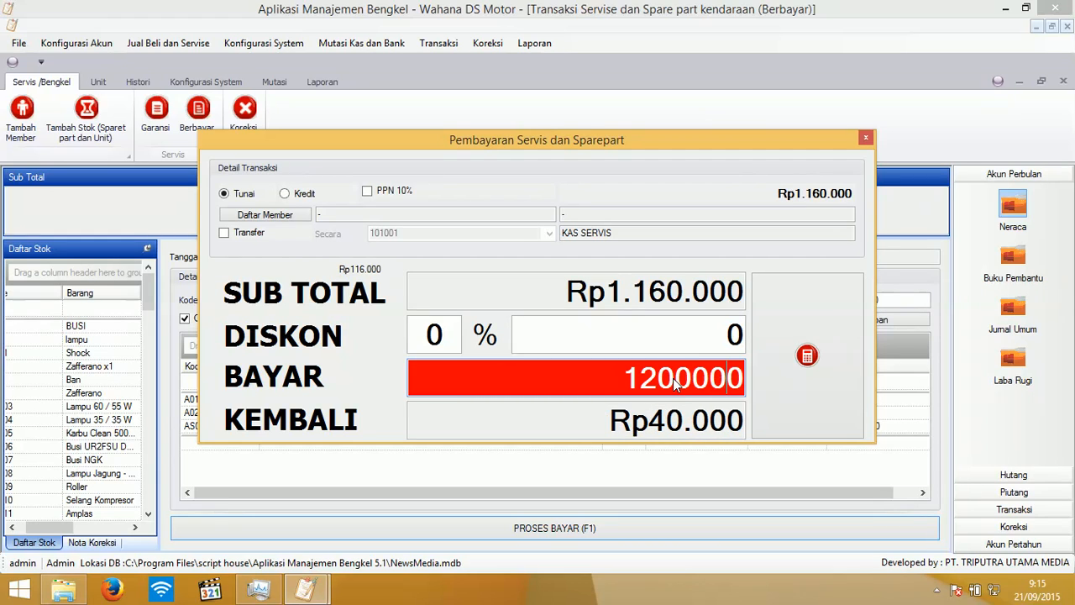
click(797, 354)
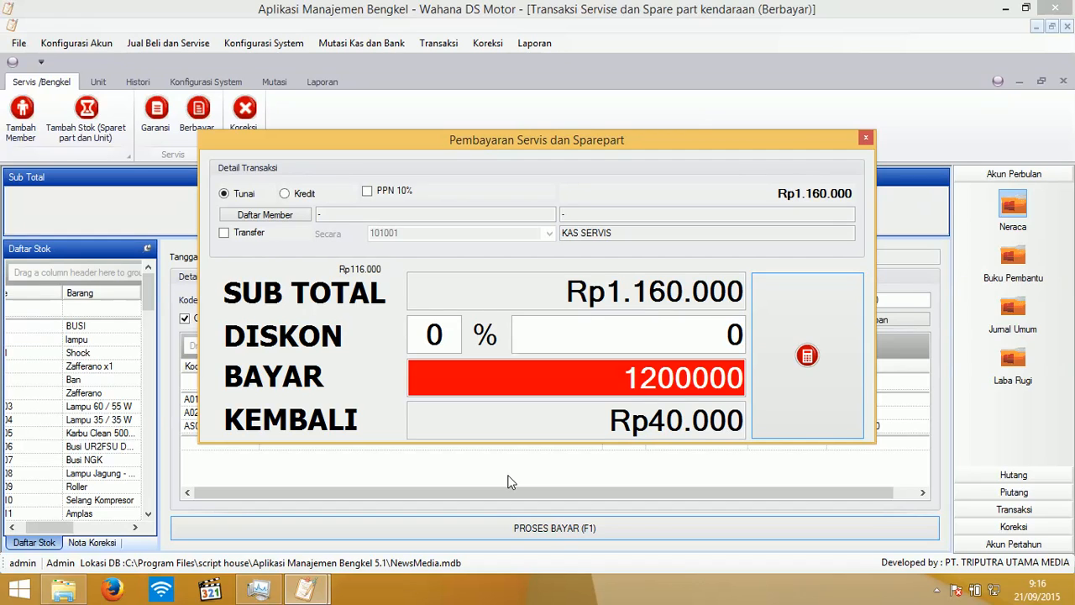
key(Return)
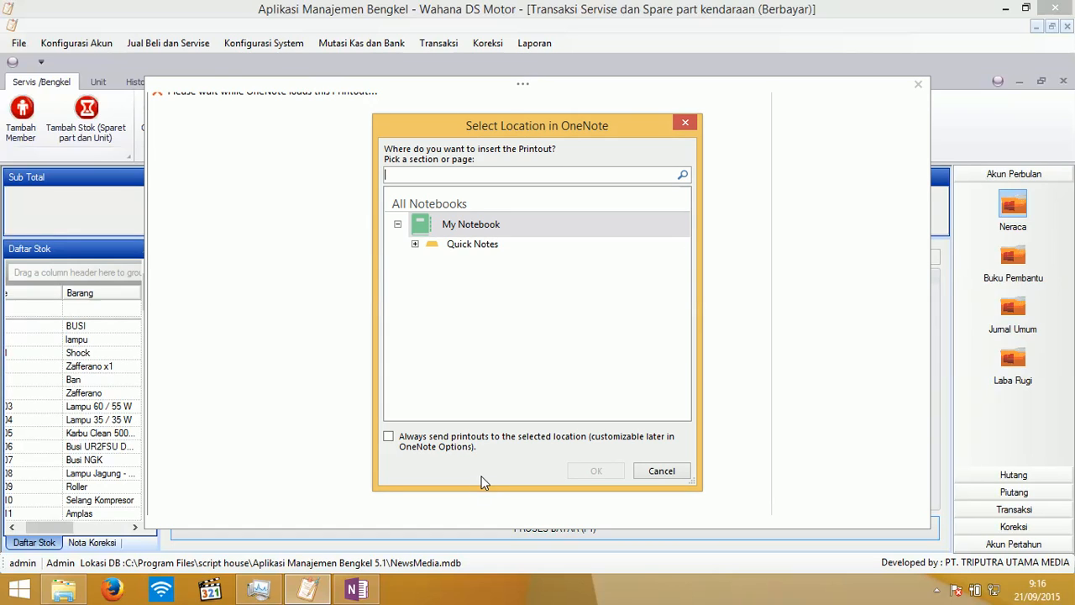
- Dismiss the OneNote location prompt, review the invoice printout, and return to the billing app
click(659, 472)
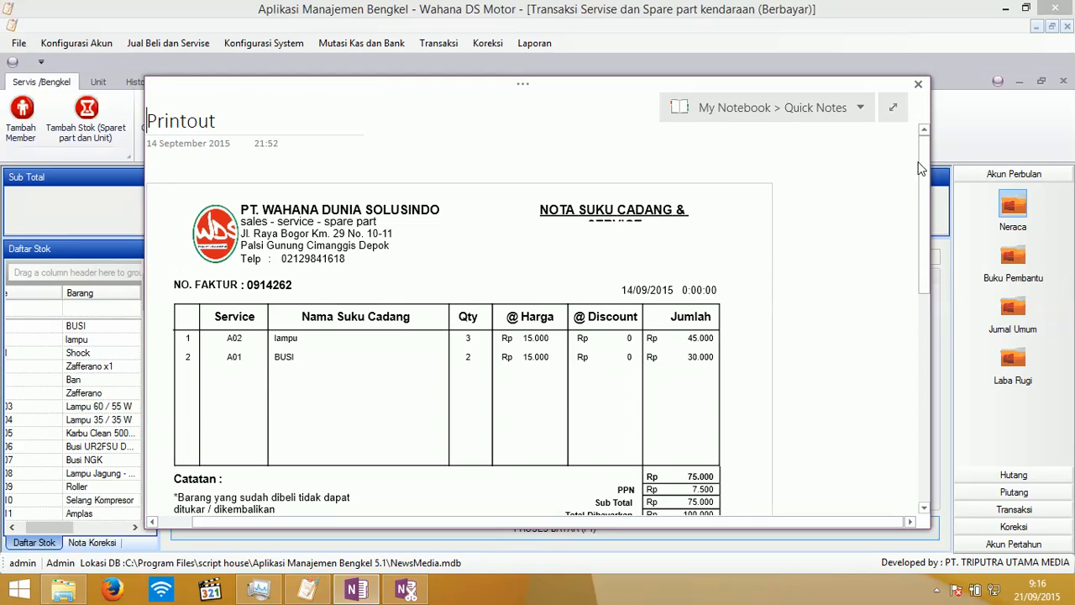
drag(925, 172, 917, 215)
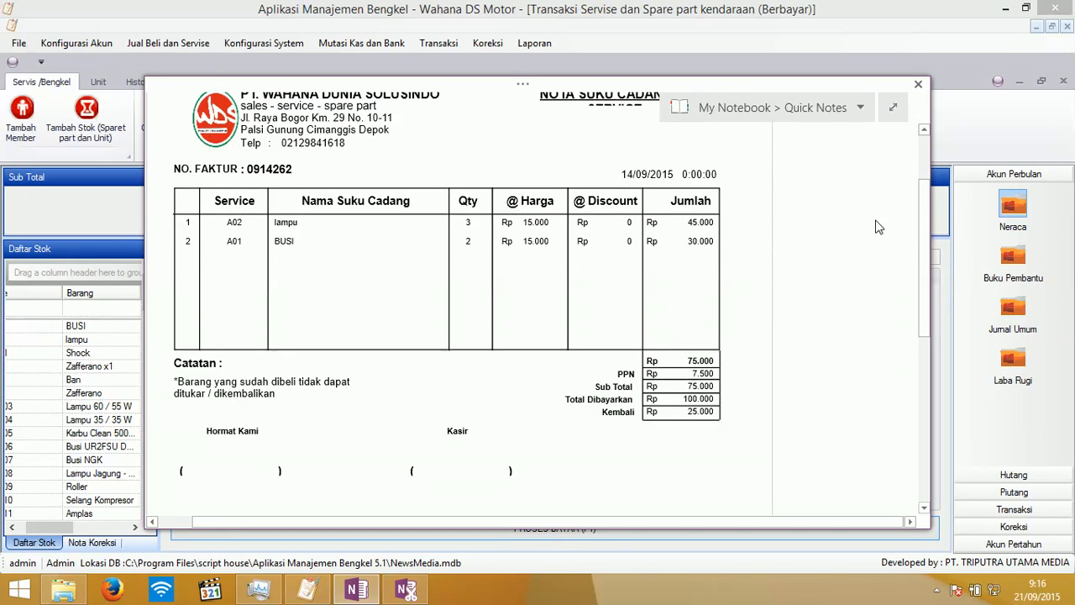
drag(920, 223, 923, 192)
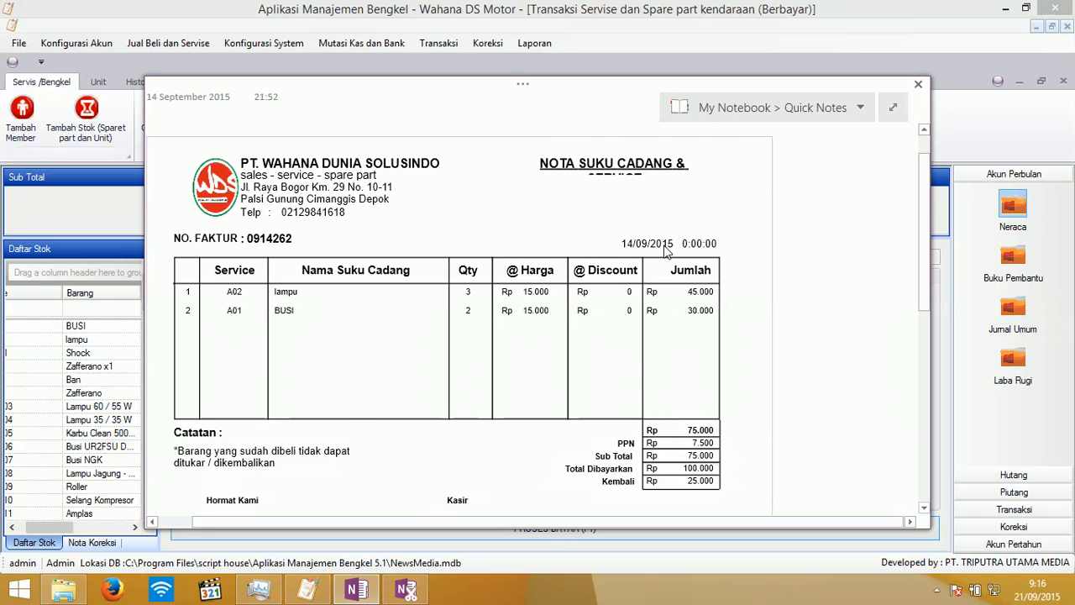
scroll(653, 333, down, 3)
scroll(653, 333, up, 2)
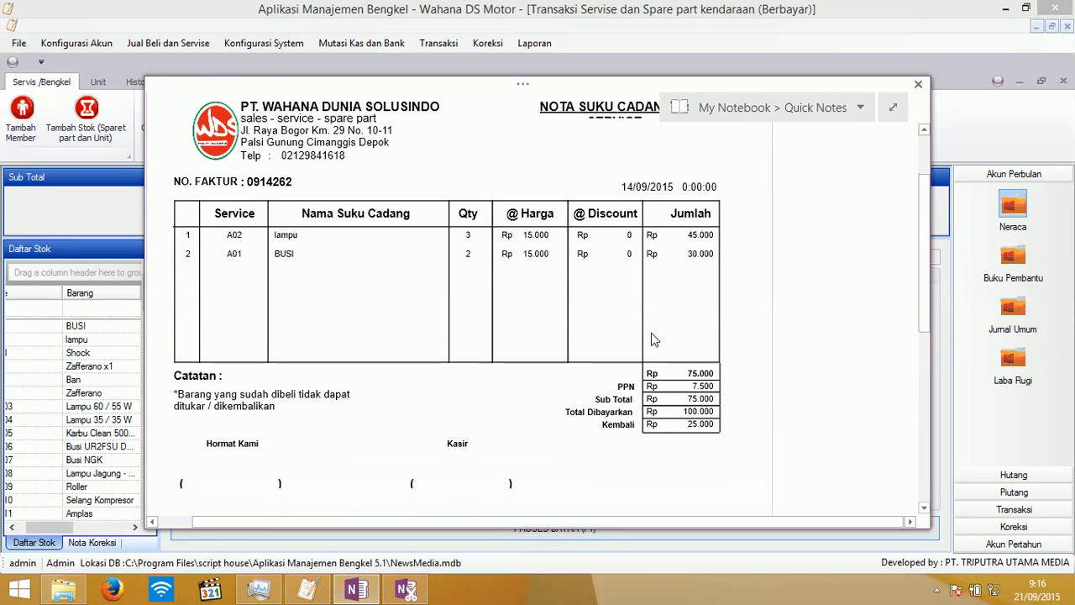
scroll(654, 340, up, 2)
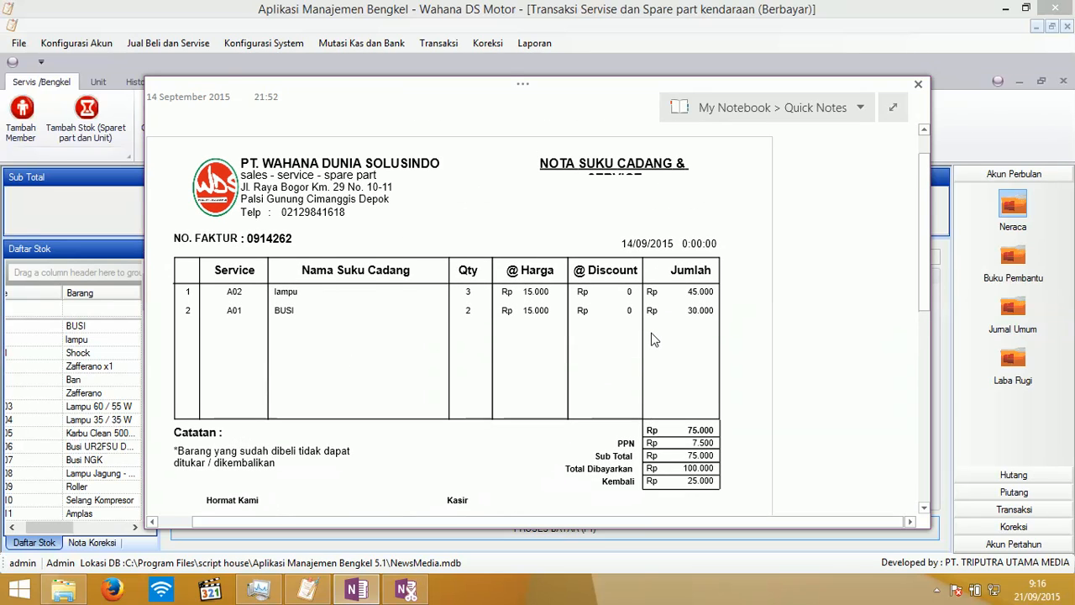
scroll(654, 339, down, 2)
scroll(655, 339, up, 2)
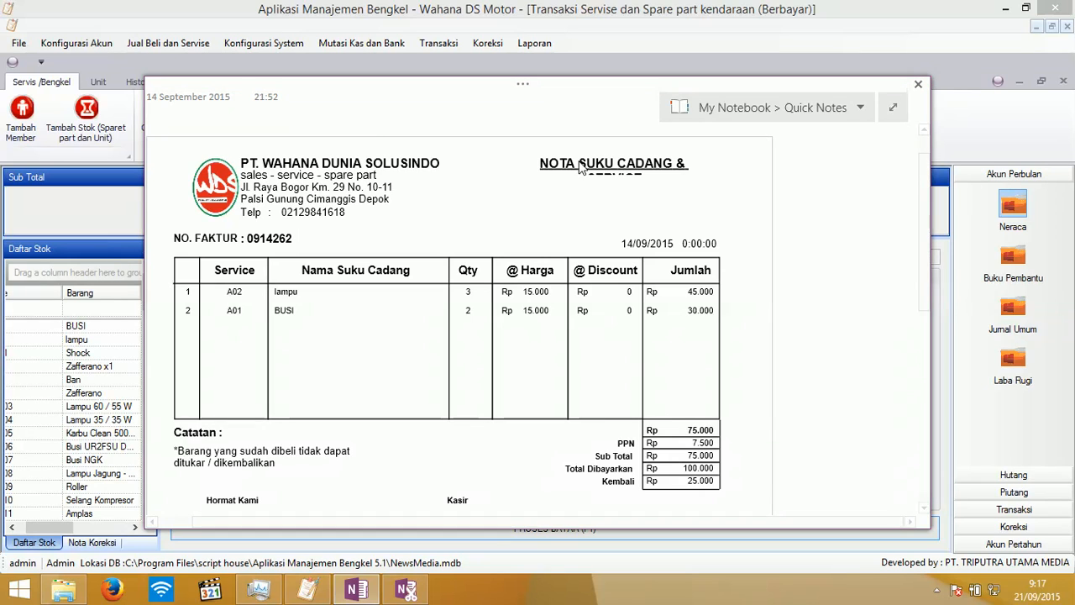
click(470, 6)
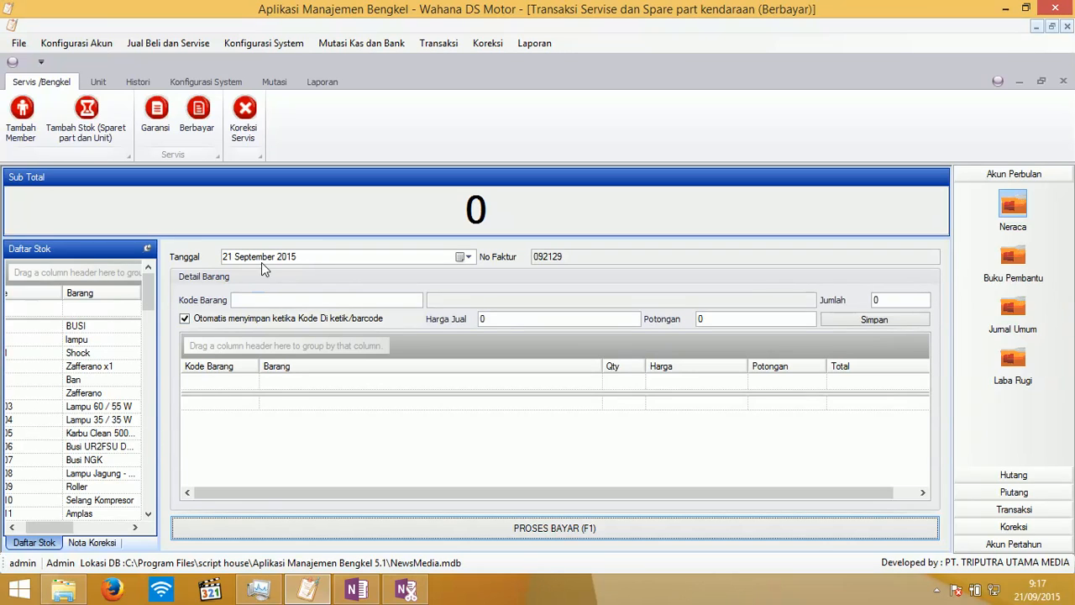
- Submit invoice 092128 for correction with remark 'Salah jual', confirm, and close the window
click(1065, 81)
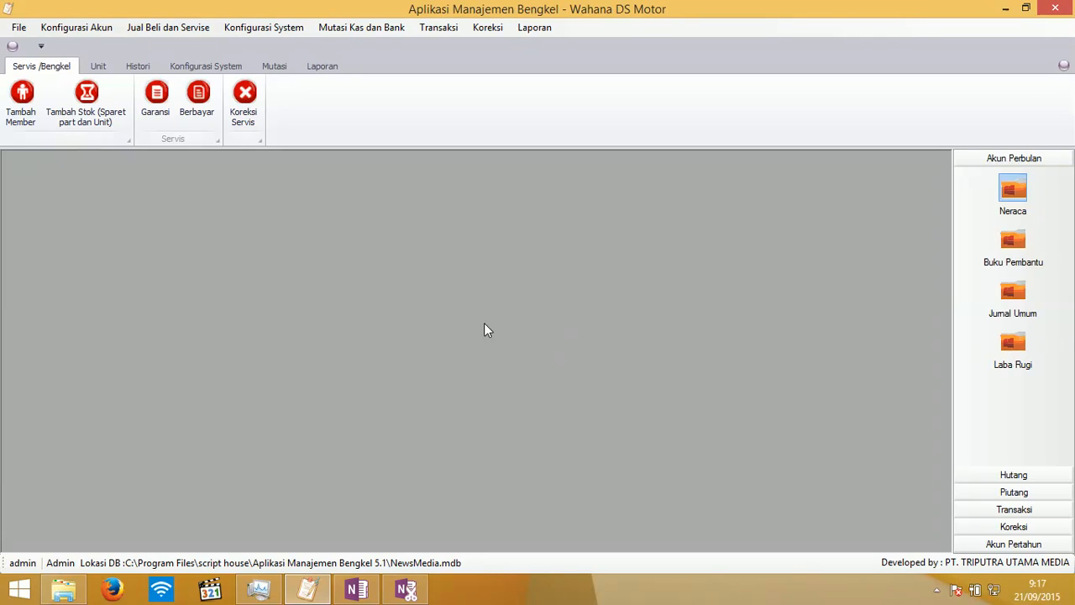
click(234, 101)
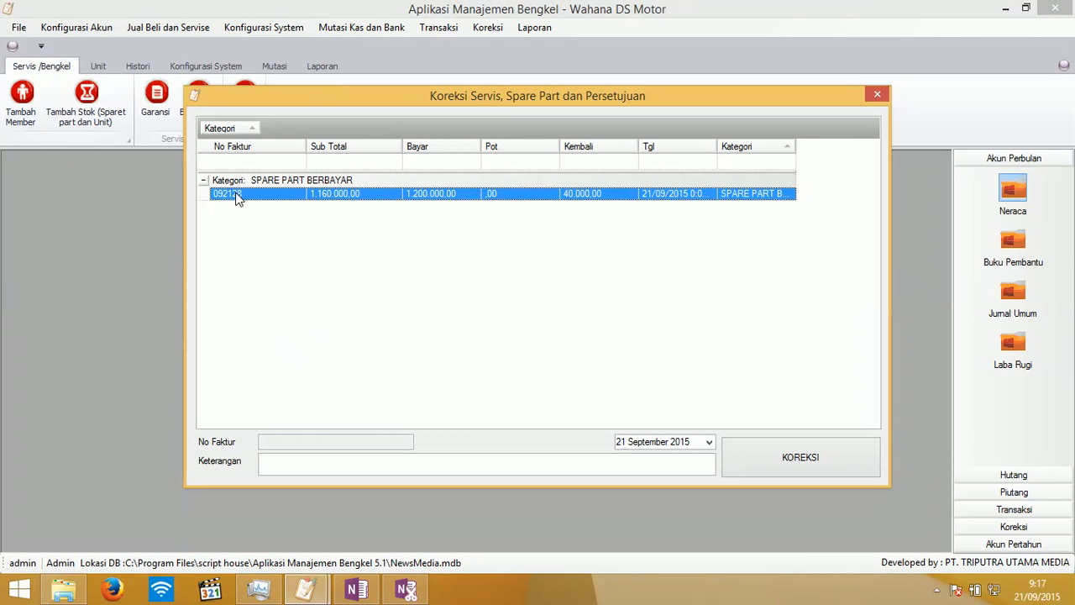
double_click(284, 197)
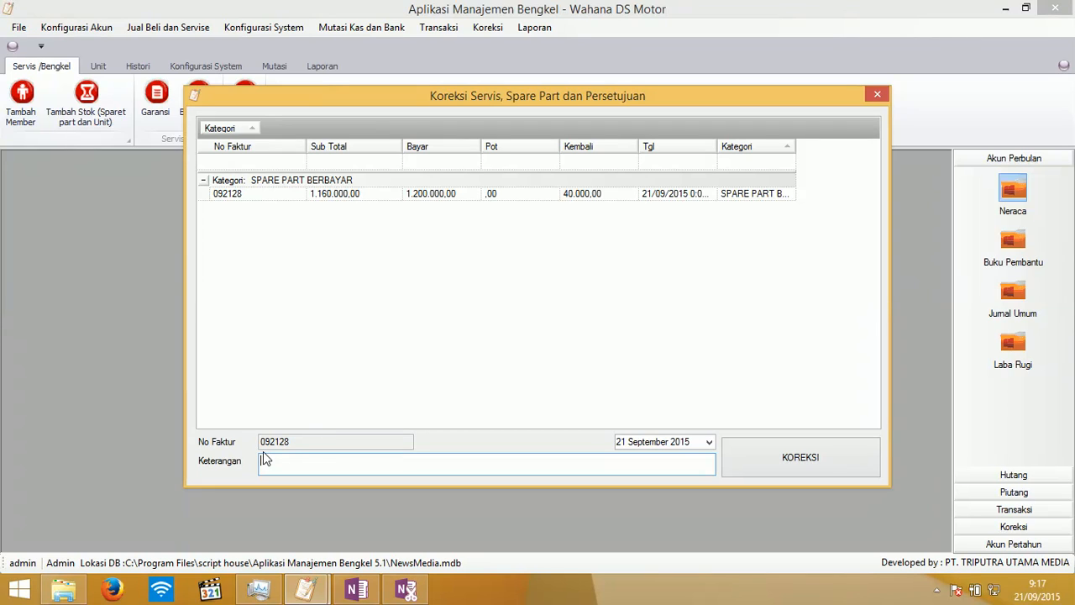
text(S)
text(udah jual)
click(783, 462)
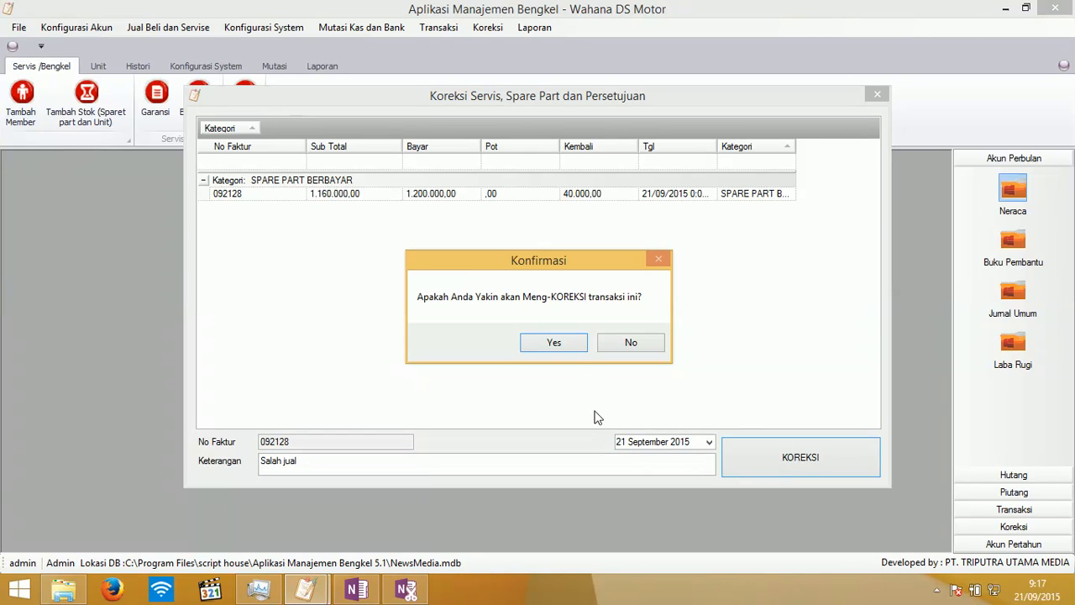
click(571, 351)
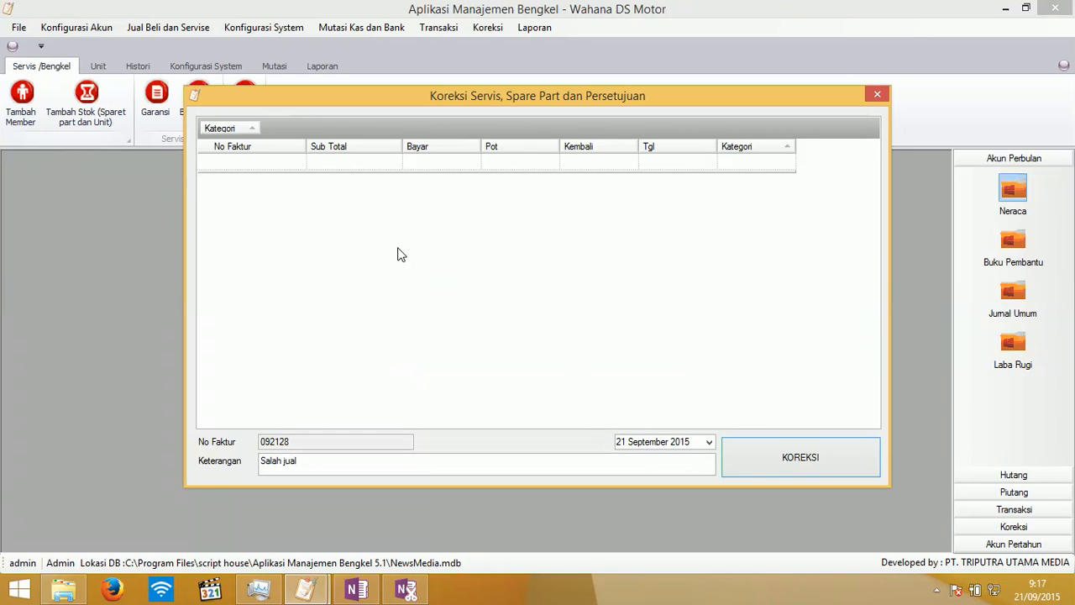
click(876, 97)
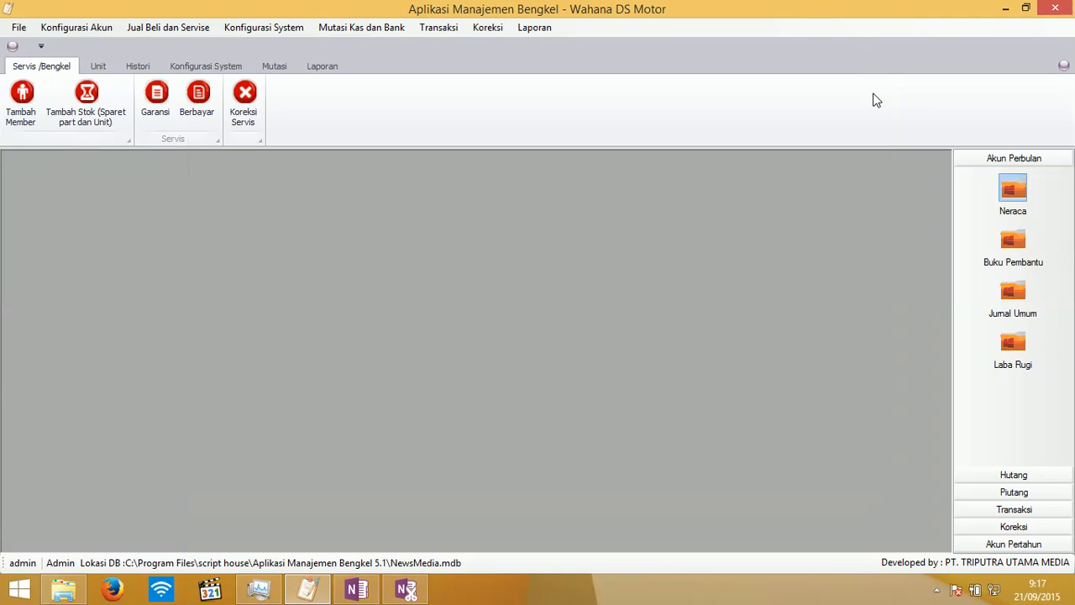
- Load corrected invoice 092128 into the paid service form and cancel its Shock line
click(197, 98)
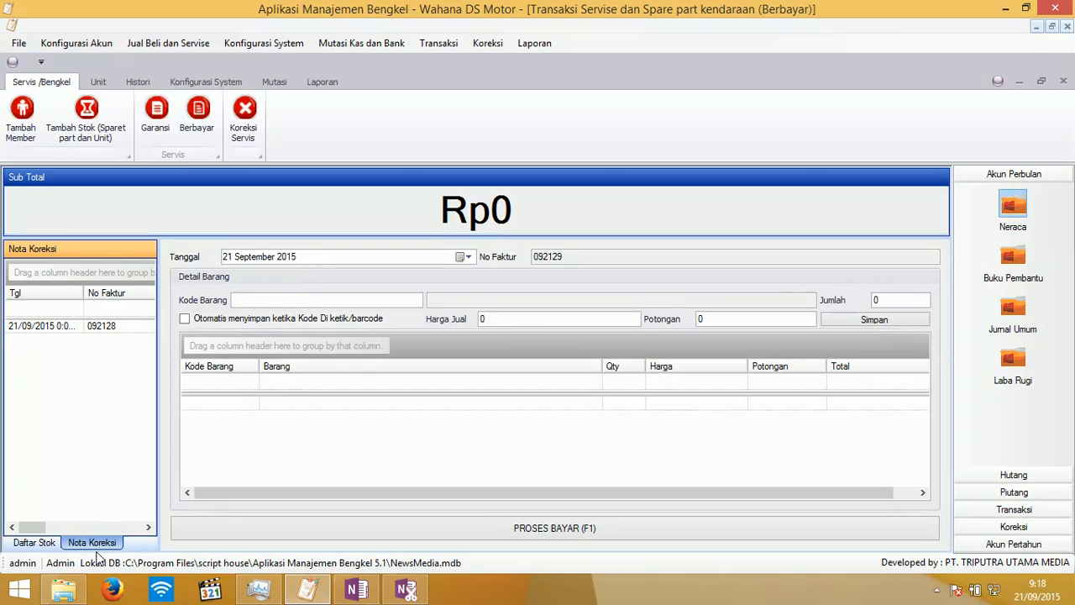
click(46, 330)
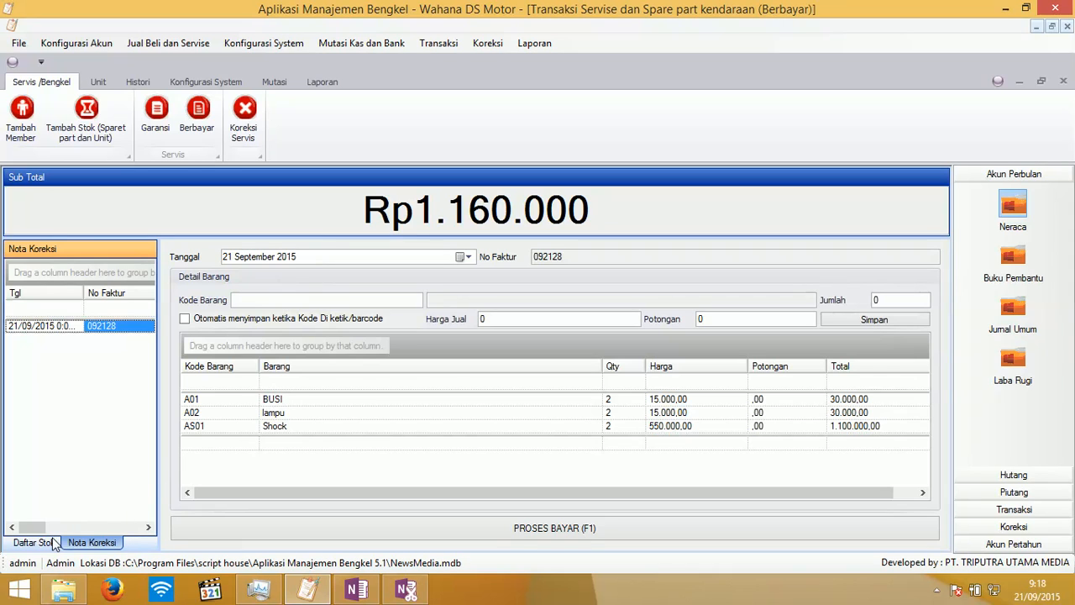
click(308, 426)
right_click(308, 427)
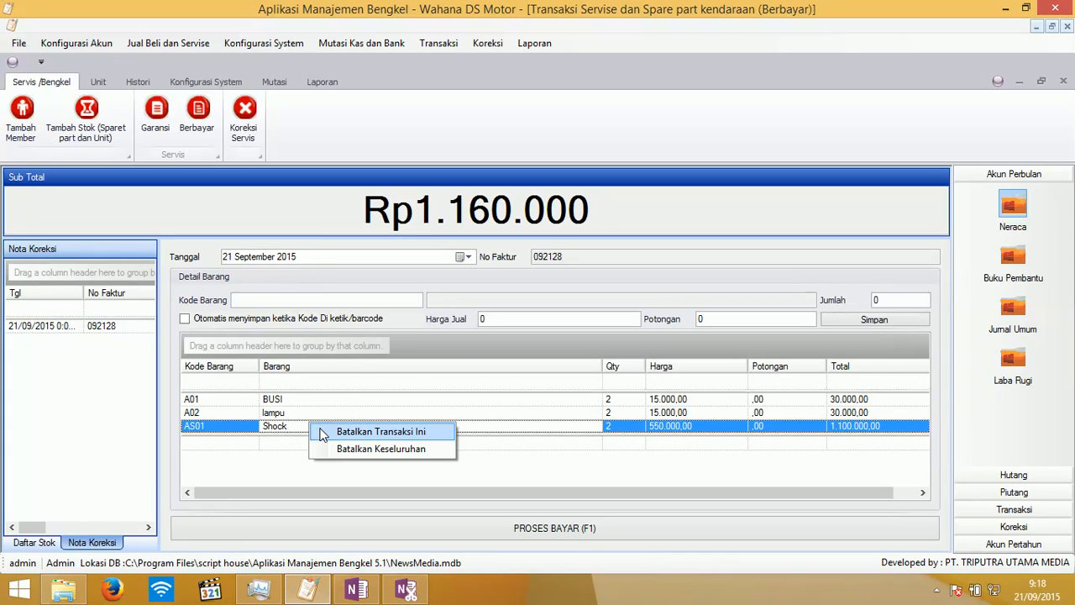
click(326, 432)
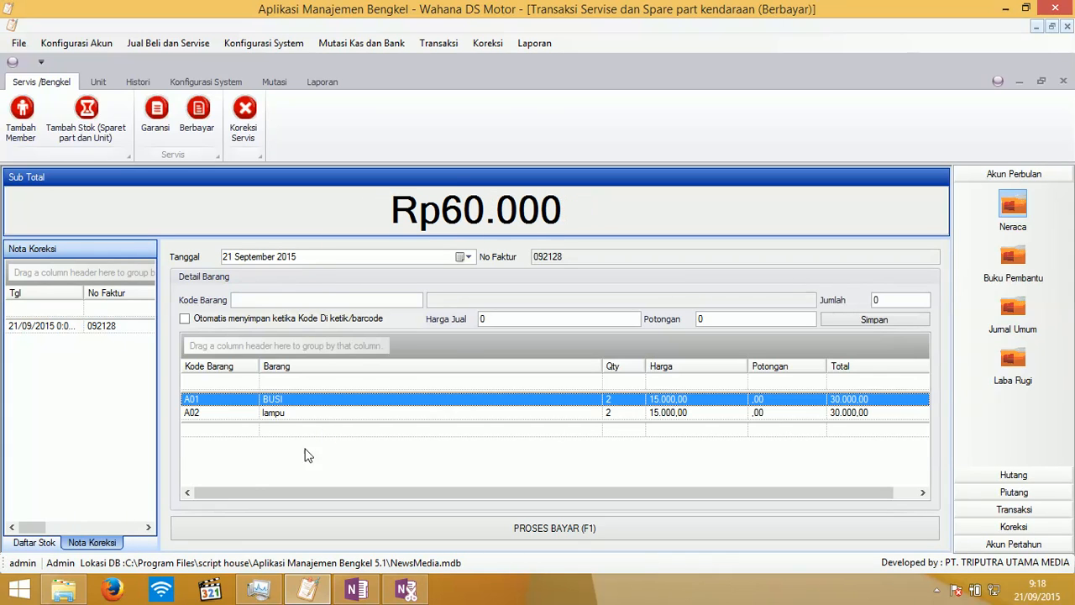
- Add one Shock and one Ban from the stock list, totalling Rp760.000
click(32, 544)
double_click(120, 353)
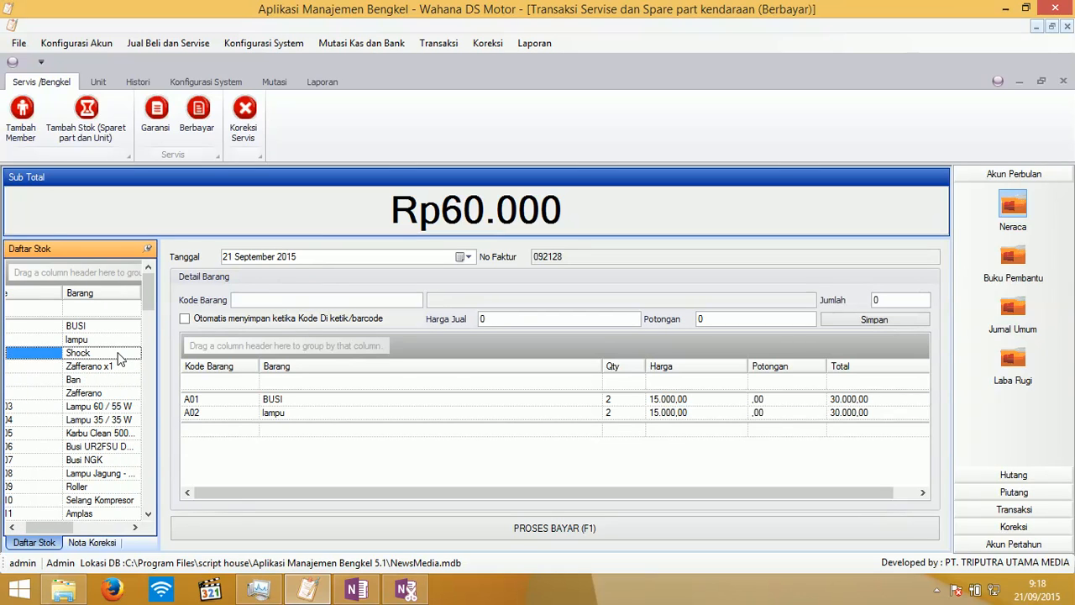
click(874, 319)
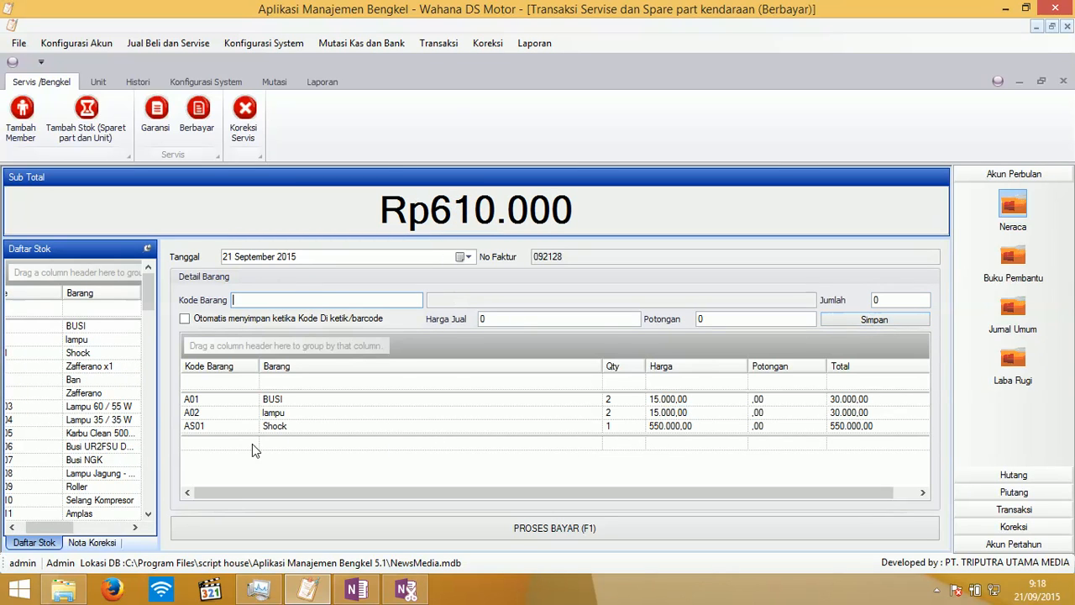
double_click(80, 380)
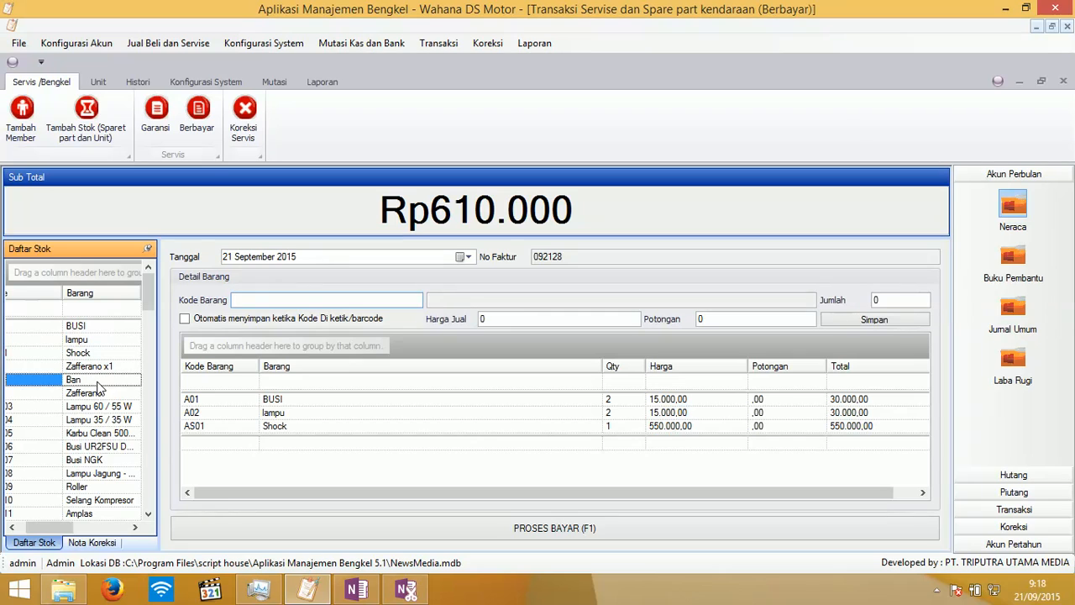
click(887, 319)
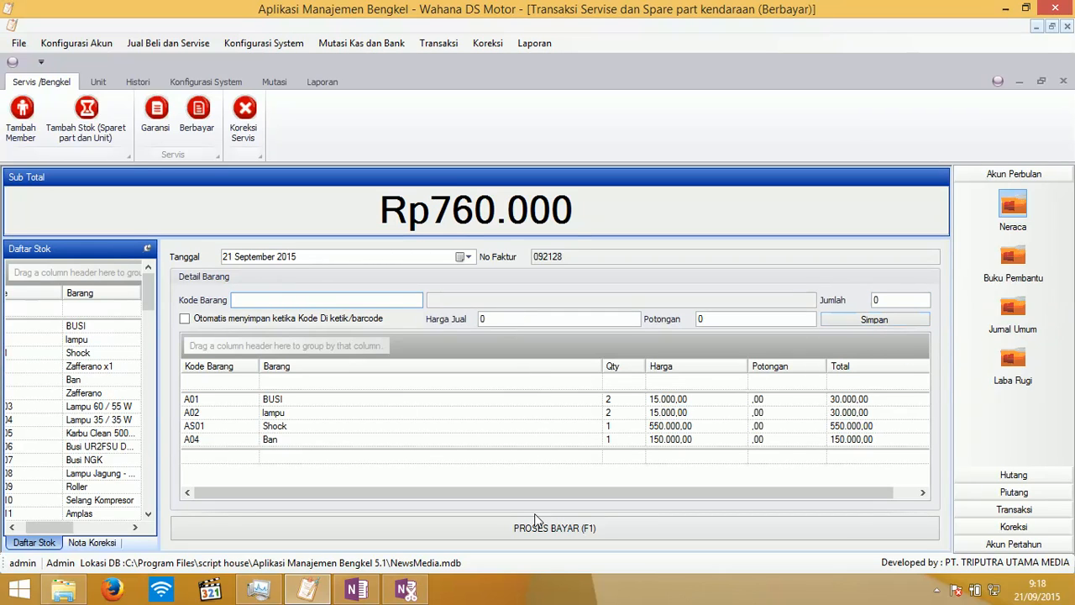
- Pay invoice 092128 with 800000, cancel the OneNote printout prompt, and return to the billing app
click(544, 534)
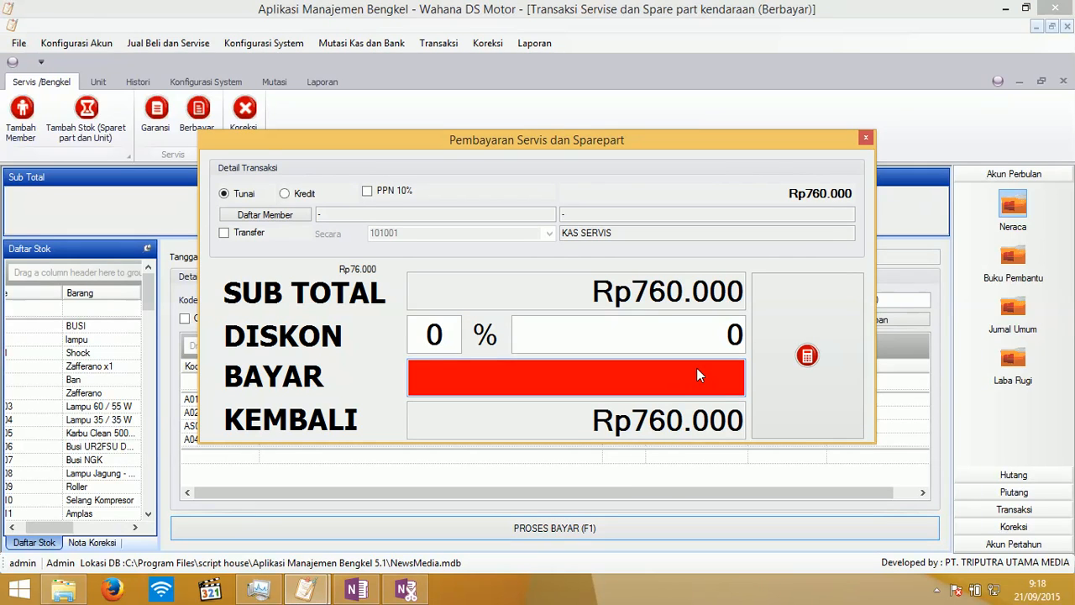
text(800000)
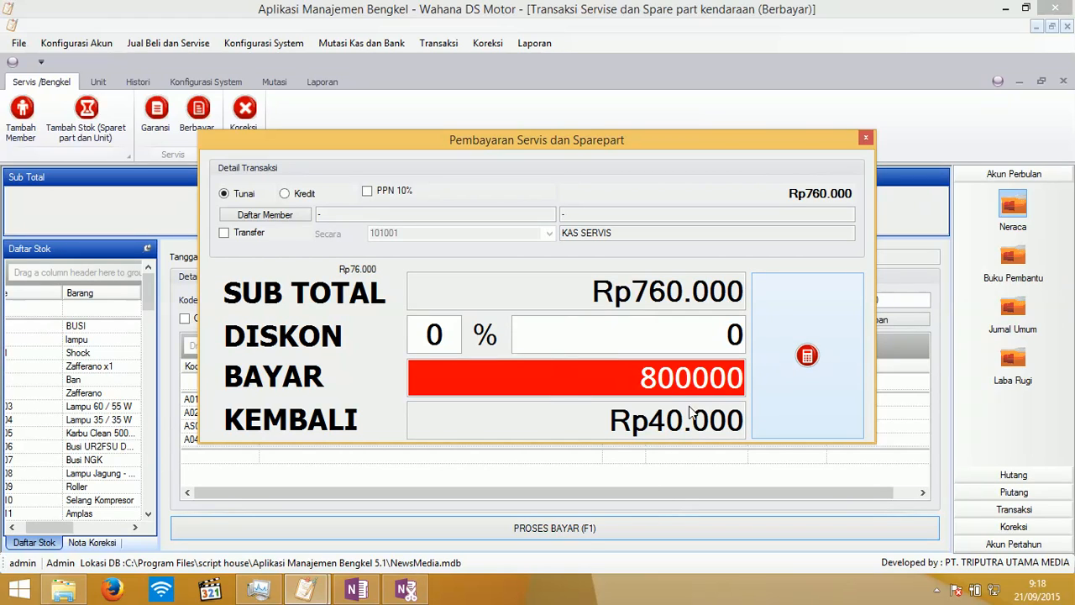
click(836, 354)
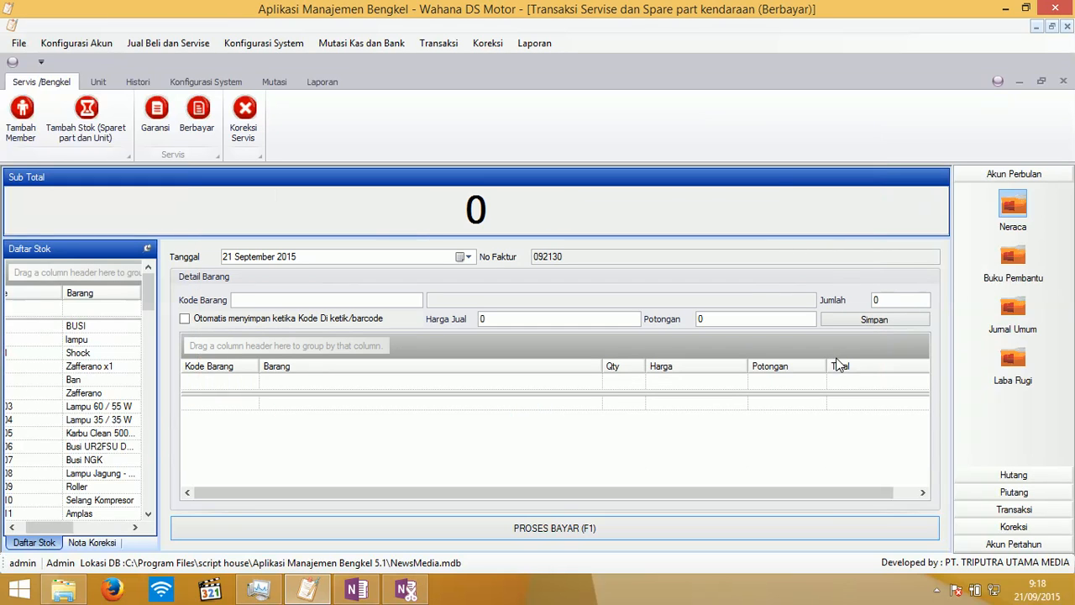
click(355, 587)
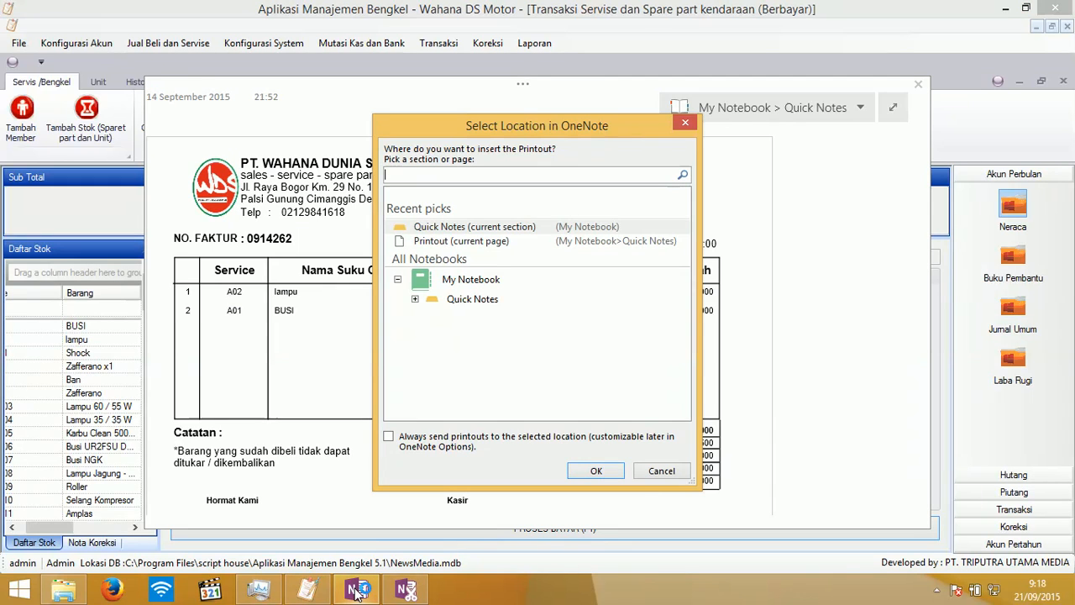
click(659, 475)
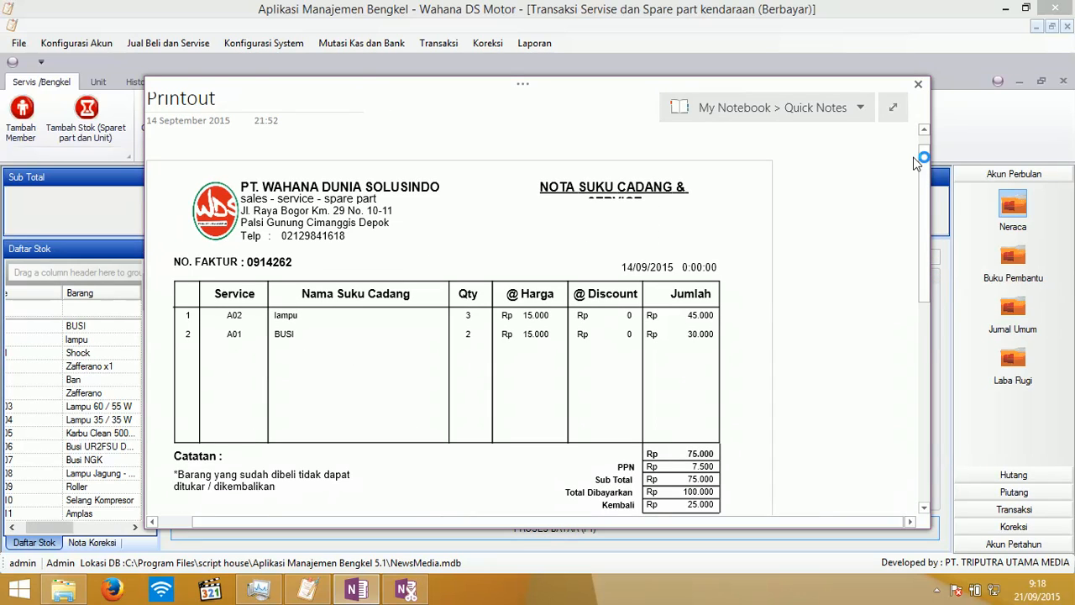
click(652, 12)
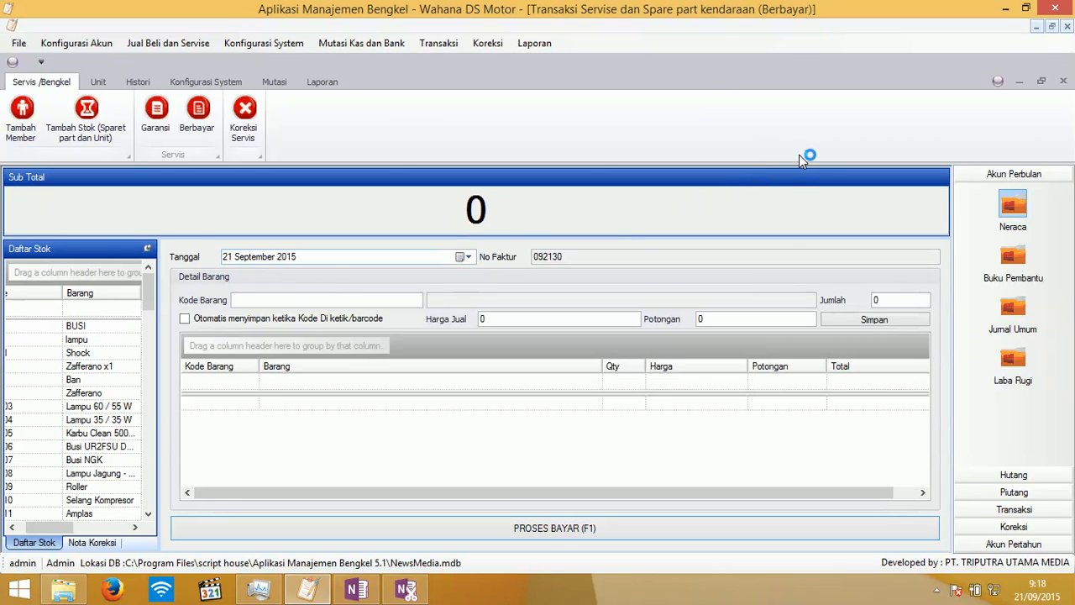
- Close the Berbayar form and bring up a blank Garansi warranty claim form
click(1060, 84)
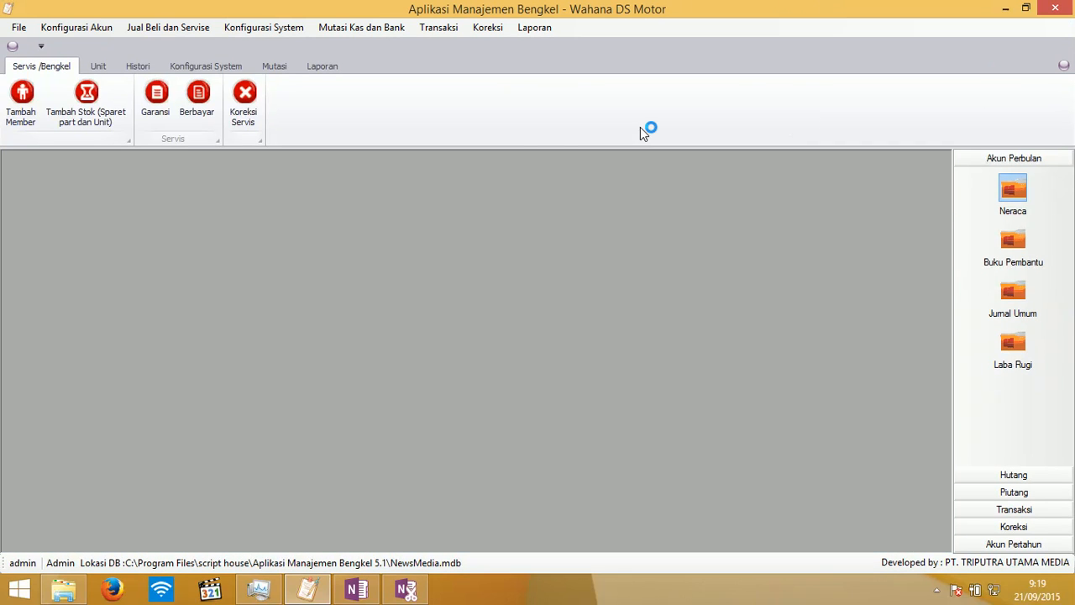
click(162, 112)
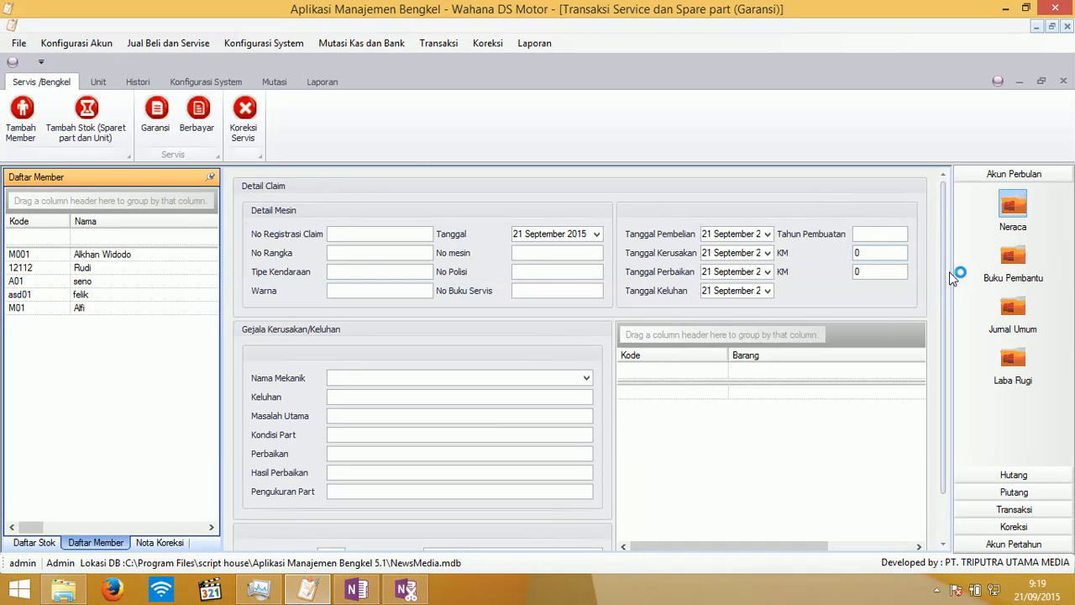
mouse_move(945, 271)
mouse_down()
mouse_move(944, 368)
mouse_move(938, 279)
mouse_up()
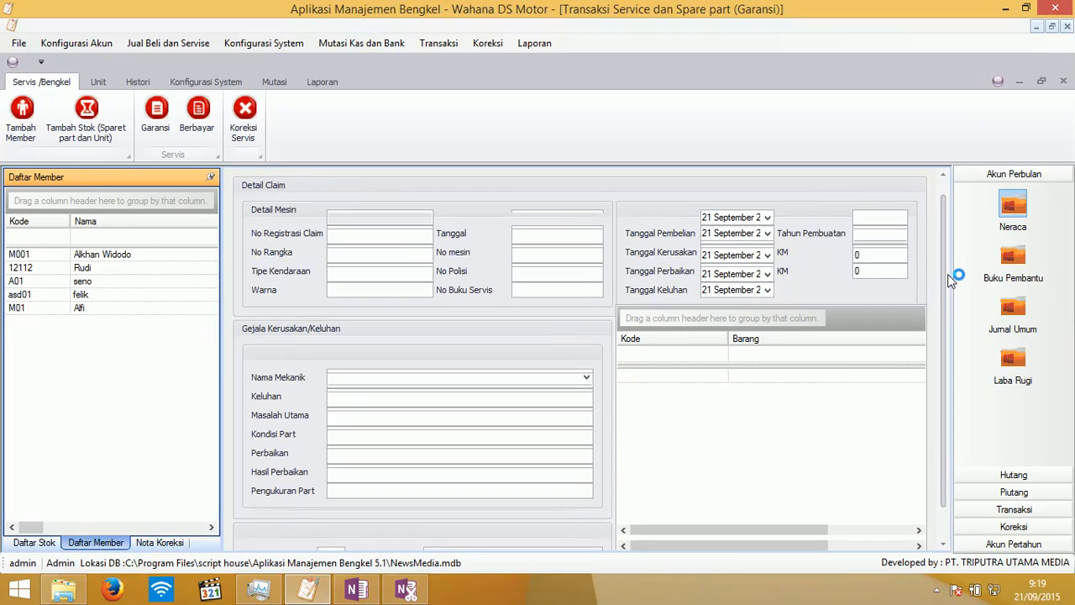
mouse_move(946, 272)
mouse_down()
mouse_move(950, 308)
mouse_move(948, 271)
mouse_up()
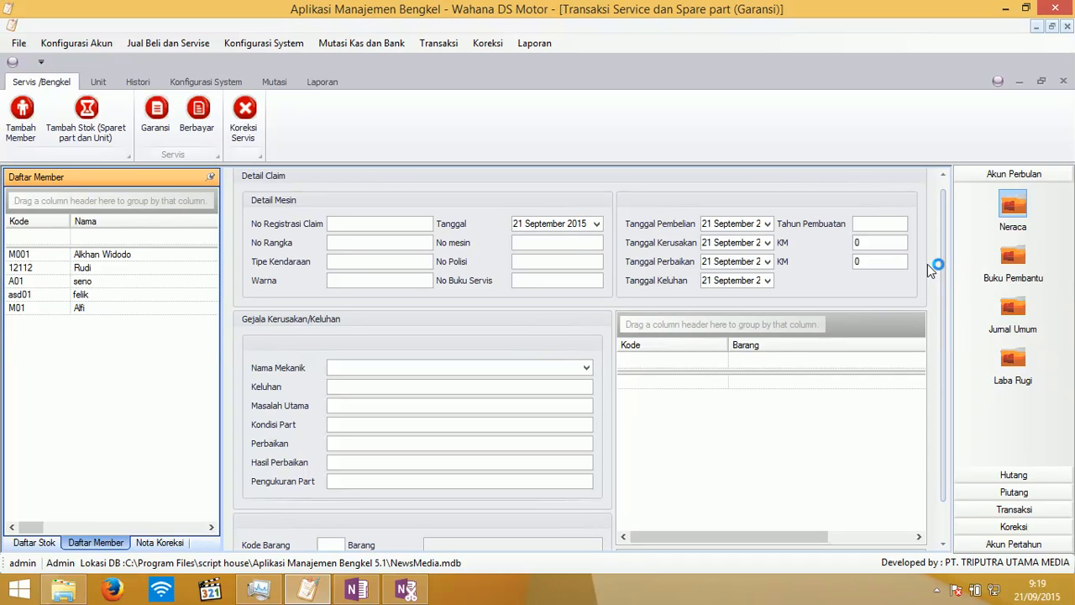
- Enter claim 1: frame 54353543, engine 45345435, Zafferano, plate B0909ASD, hitam, service book 65465465
click(363, 227)
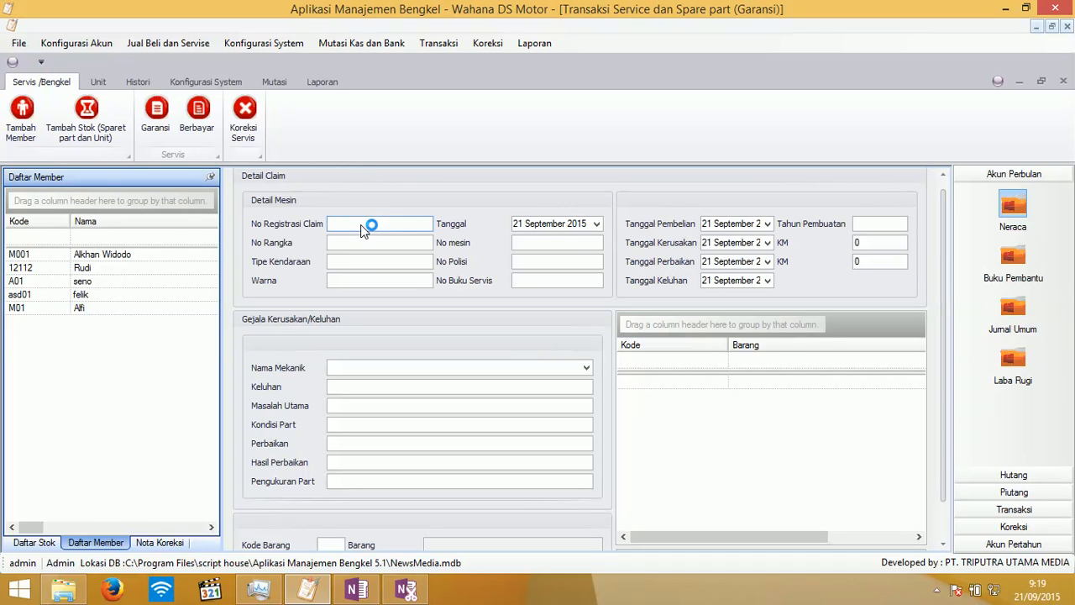
text(1)
key(Tab)
text(54353543)
key(Tab)
text(45345435)
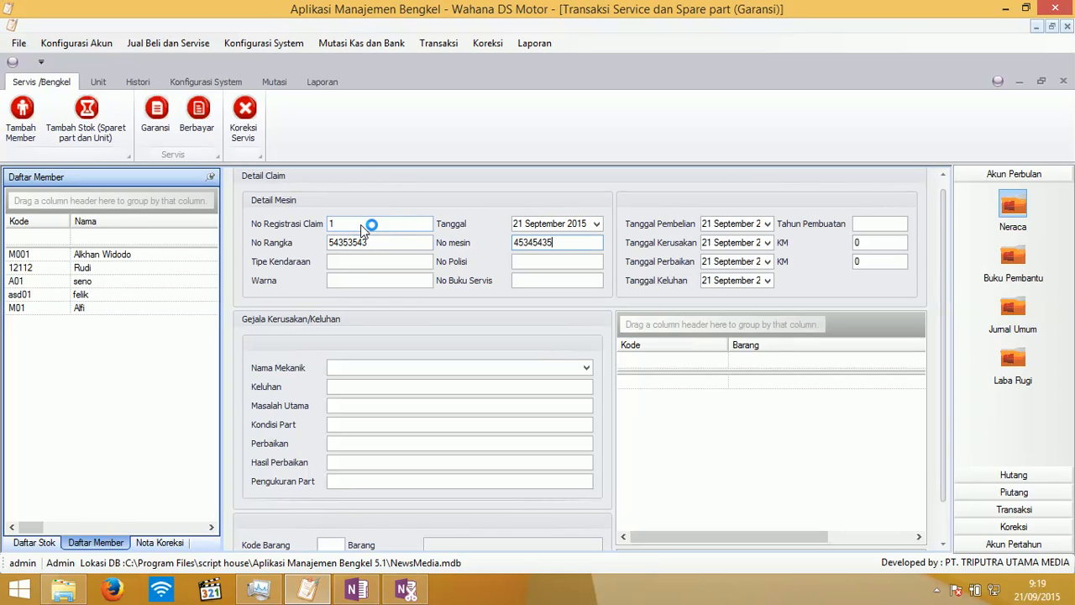
key(Tab)
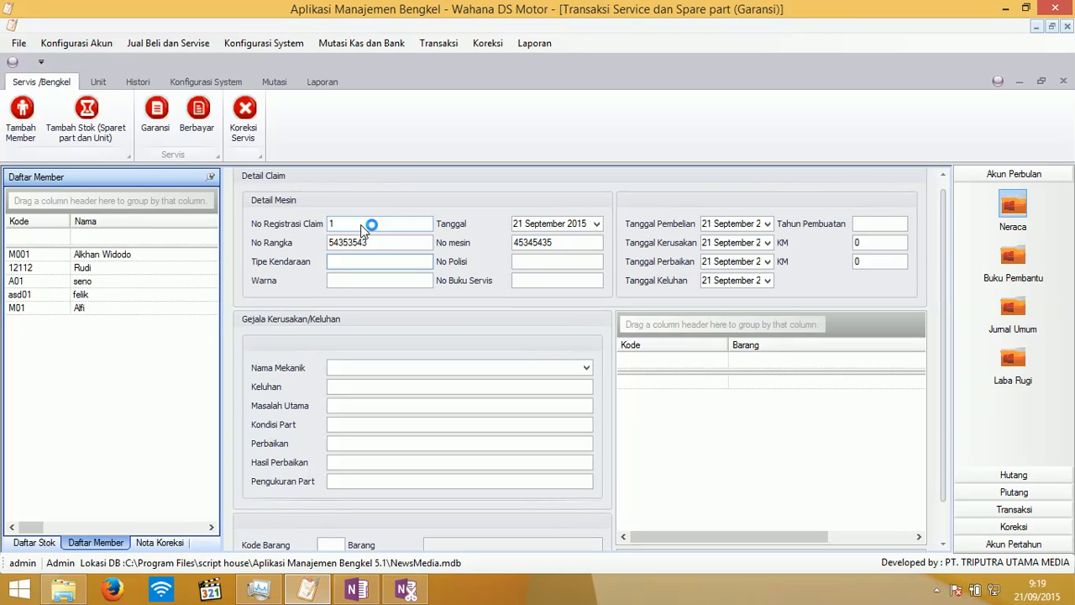
text(Zafferano)
key(Tab)
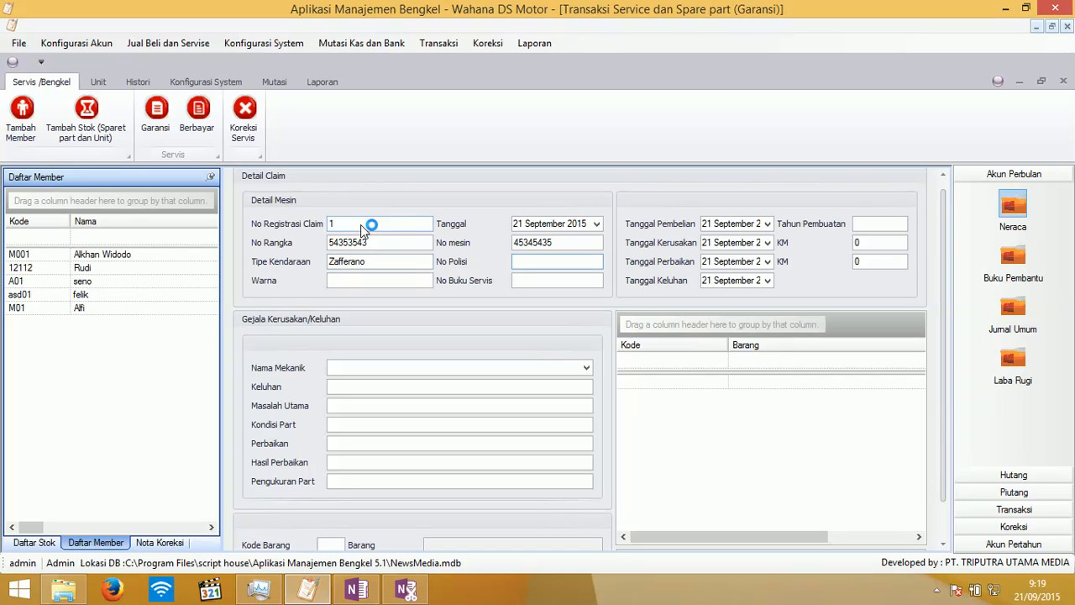
text(B0909ASD)
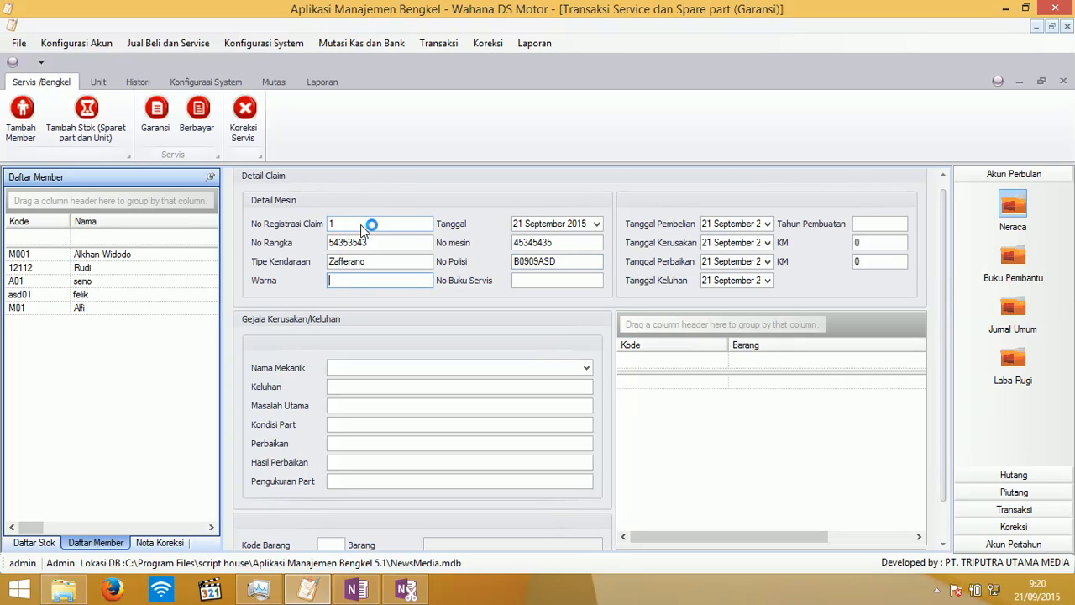
text(hitam)
key(Tab)
text(65465465)
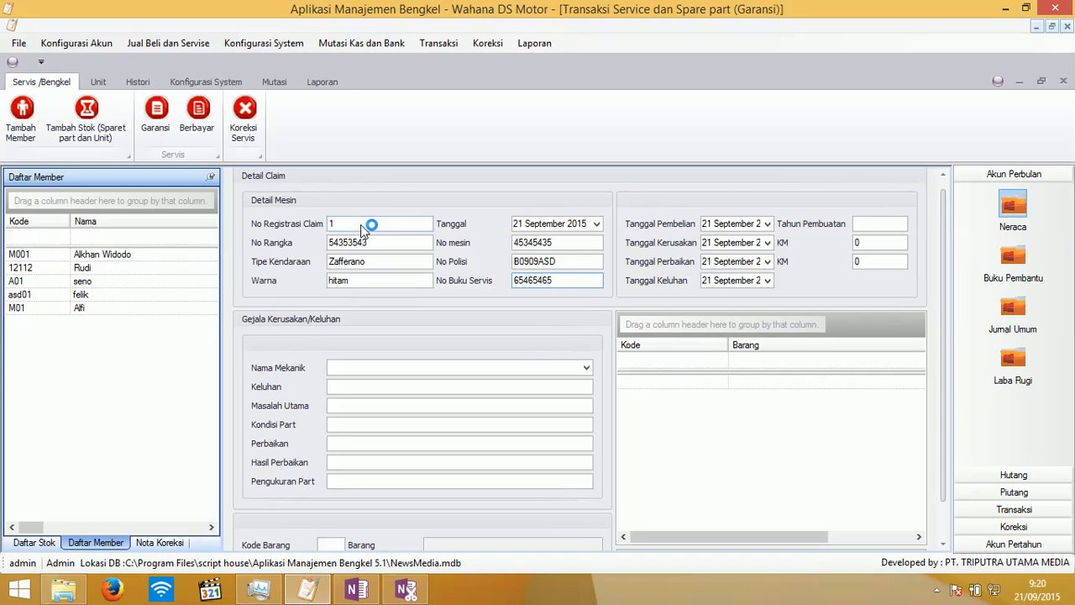
- Set damage, repair and complaint dates to 22, 23 and 22 September
click(767, 242)
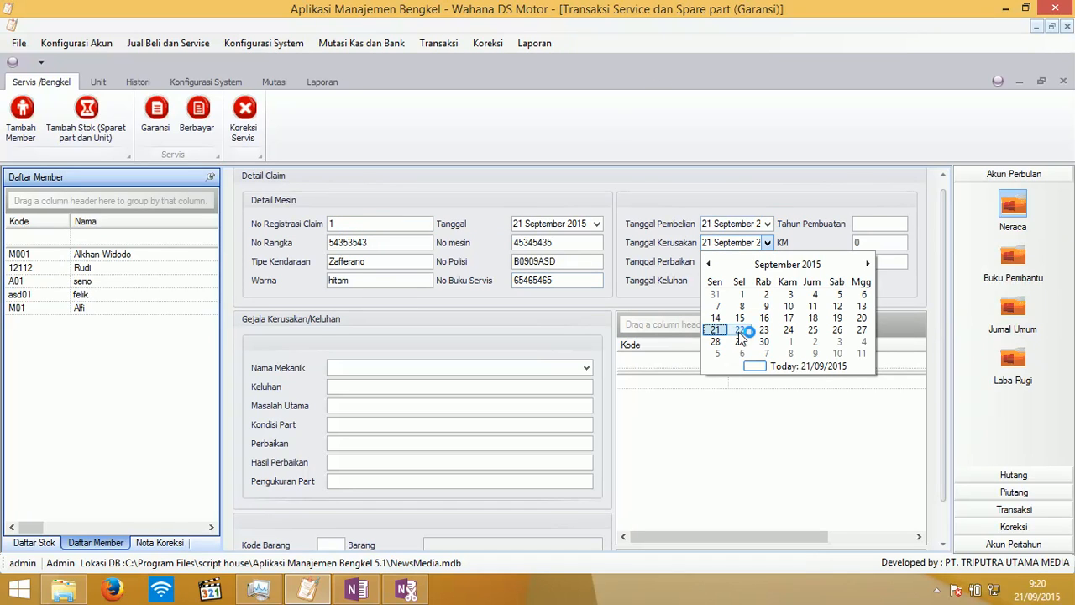
click(740, 331)
click(767, 261)
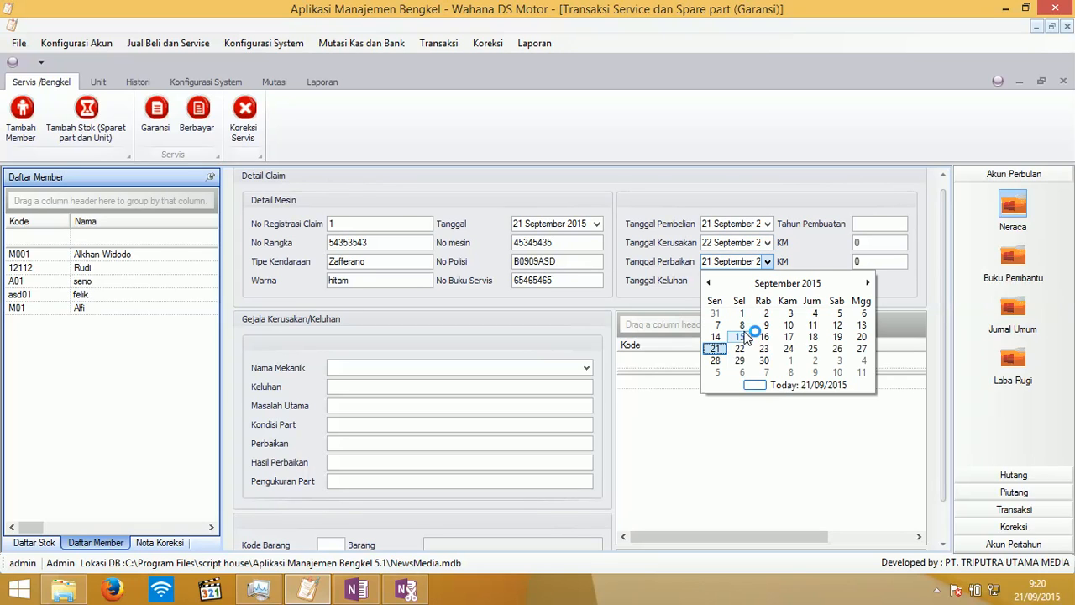
click(764, 348)
click(767, 281)
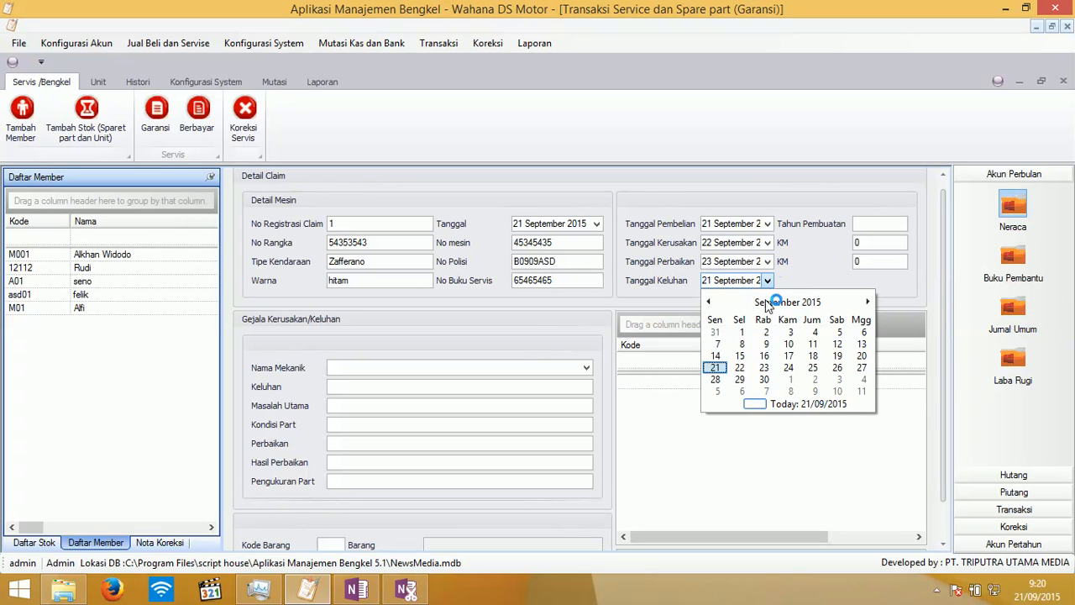
click(739, 369)
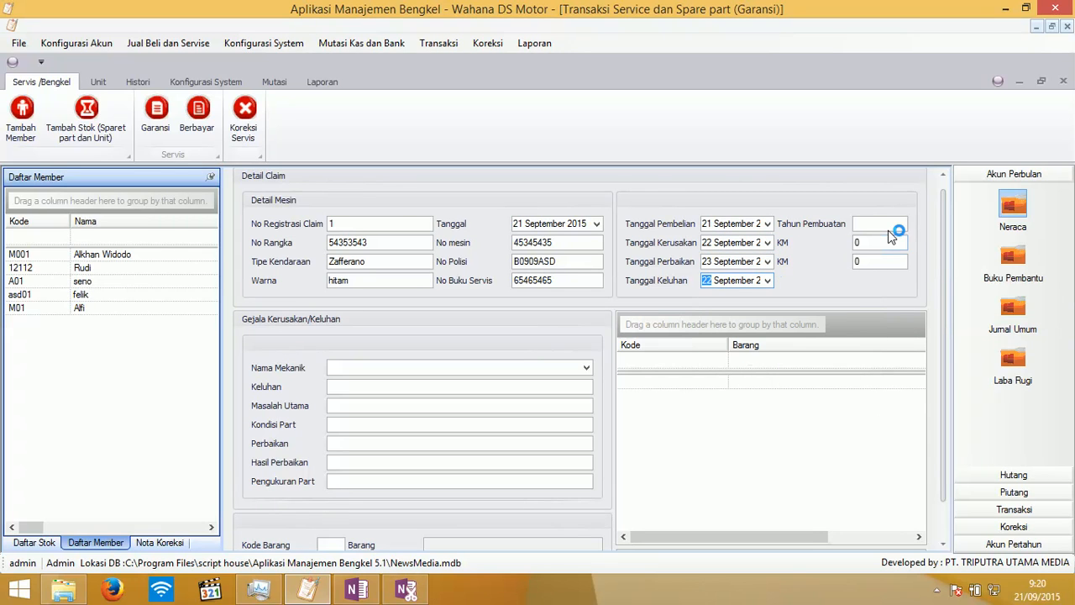
- Enter production year 2015 and KM readings 564 and 435
click(893, 223)
text(2015)
key(Tab)
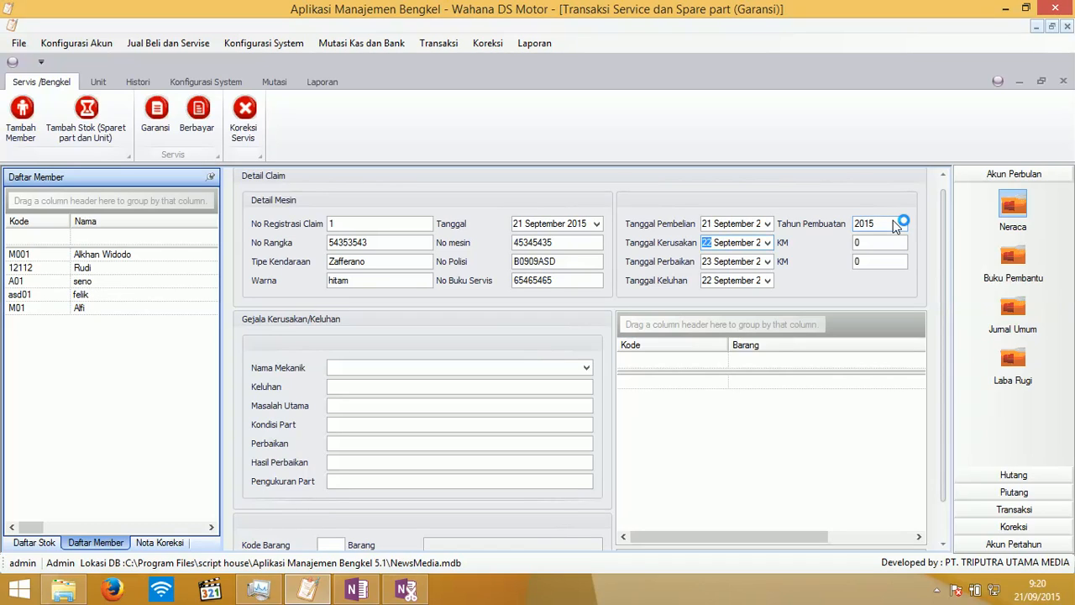
key(Tab)
text(564)
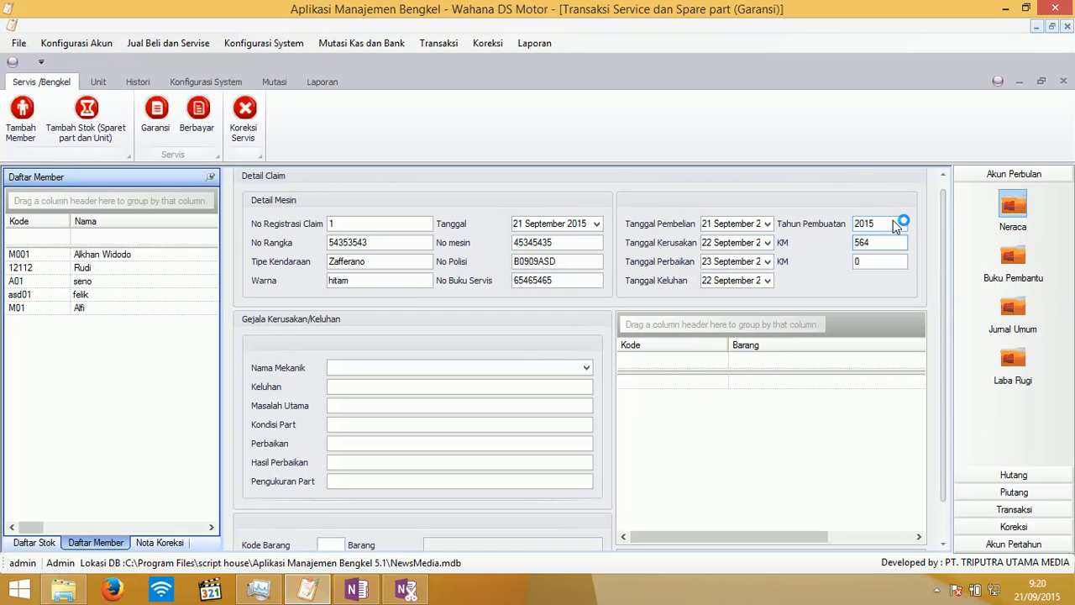
key(Tab)
key(Tab)
text(435)
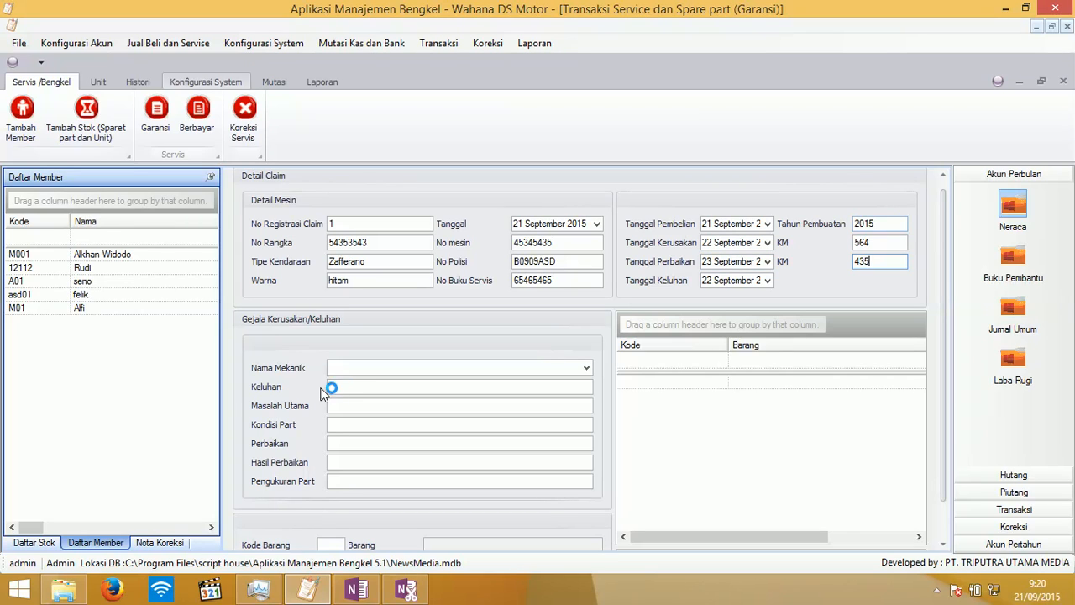
- Pick the mechanic and enter complaint Mogok, problem Busi, condition Jelek, repair and result Berhasil
click(357, 371)
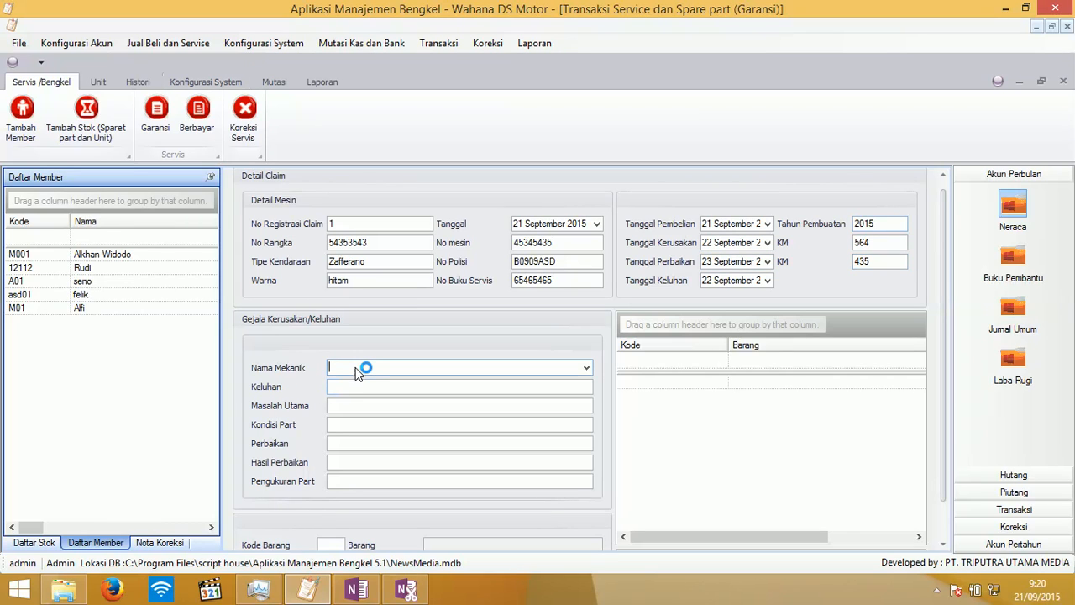
text(Al)
key(Tab)
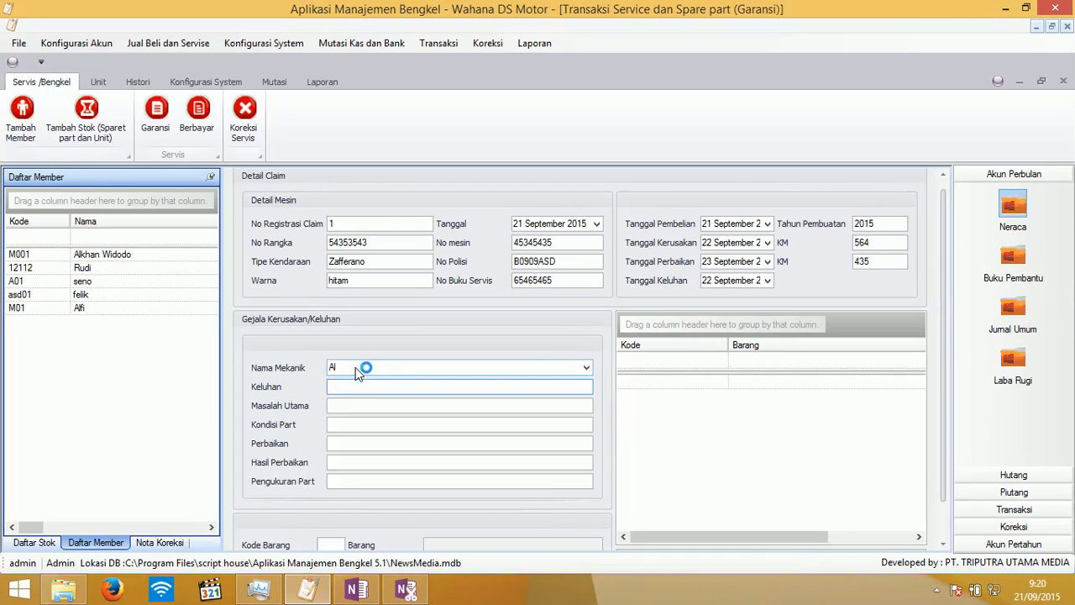
text(Mogok)
key(Tab)
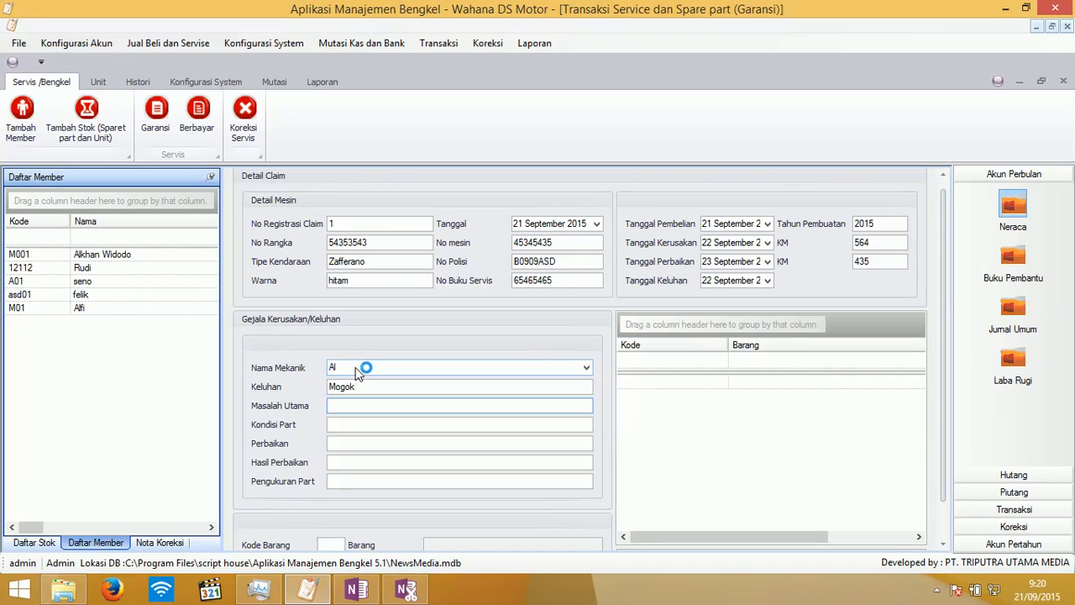
text(Busi)
key(Tab)
text(J)
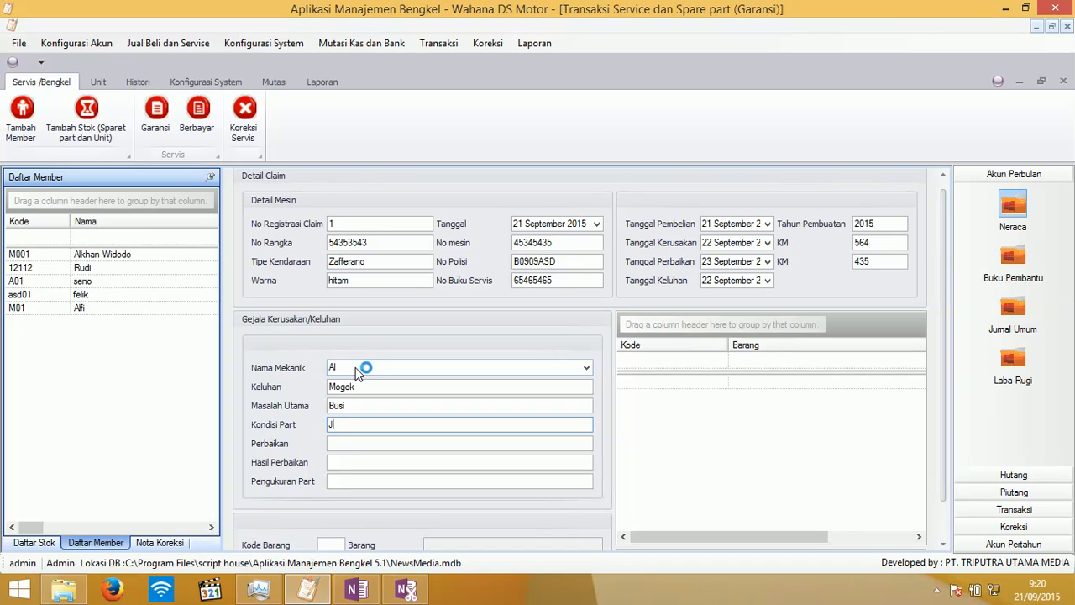
text(elek)
key(Tab)
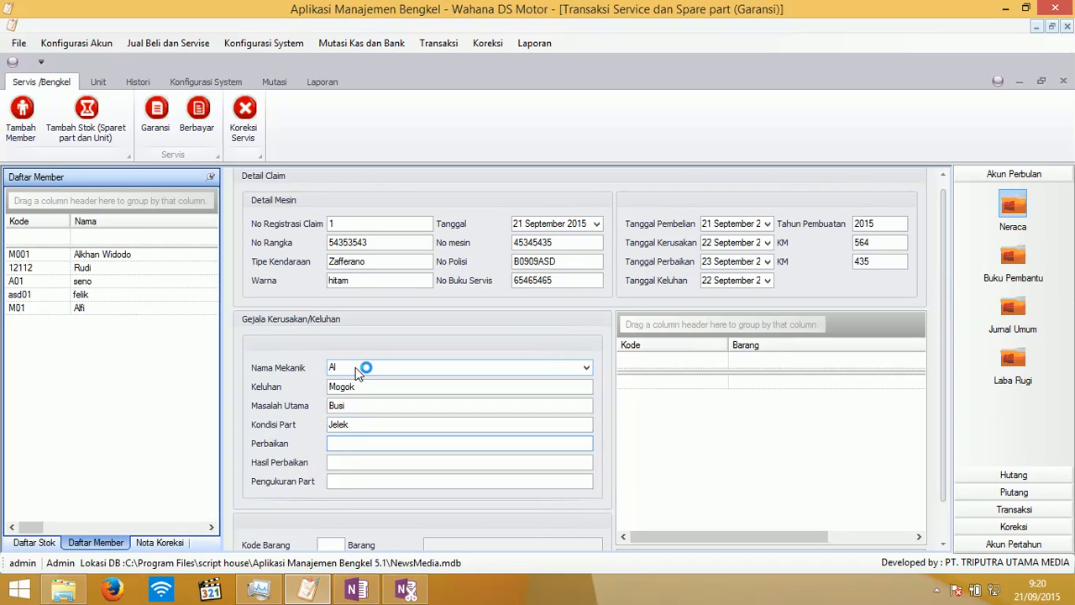
text(Berhasil)
key(Tab)
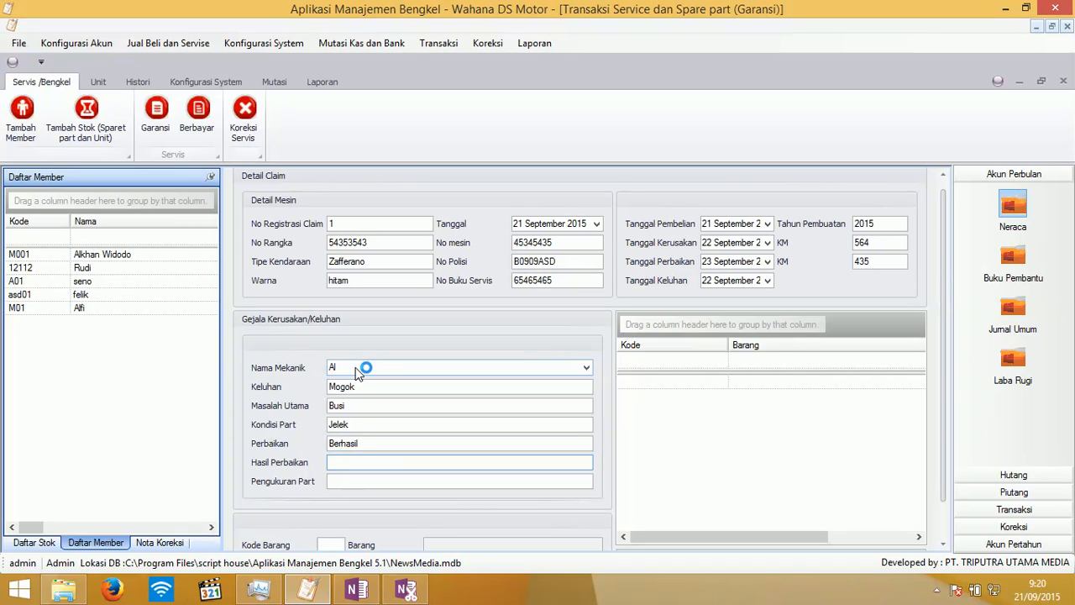
text(Berhasil)
key(Tab)
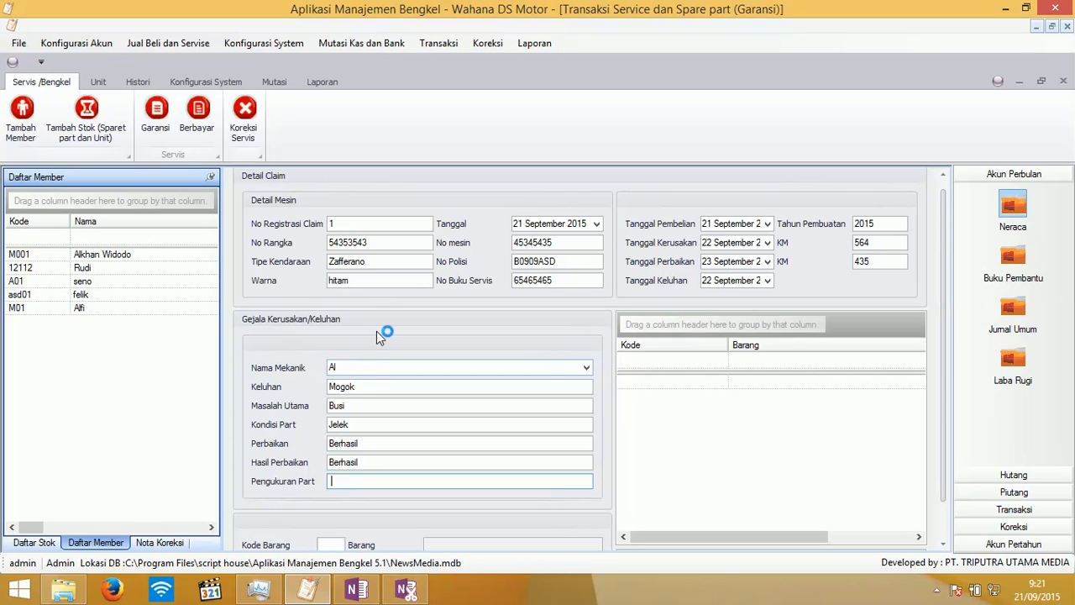
- Add Lampu 60 / 55 W, Karbu Clean 500 ml and Busi UR2FSU Denso from stock to the claim
scroll(948, 212, down, 1)
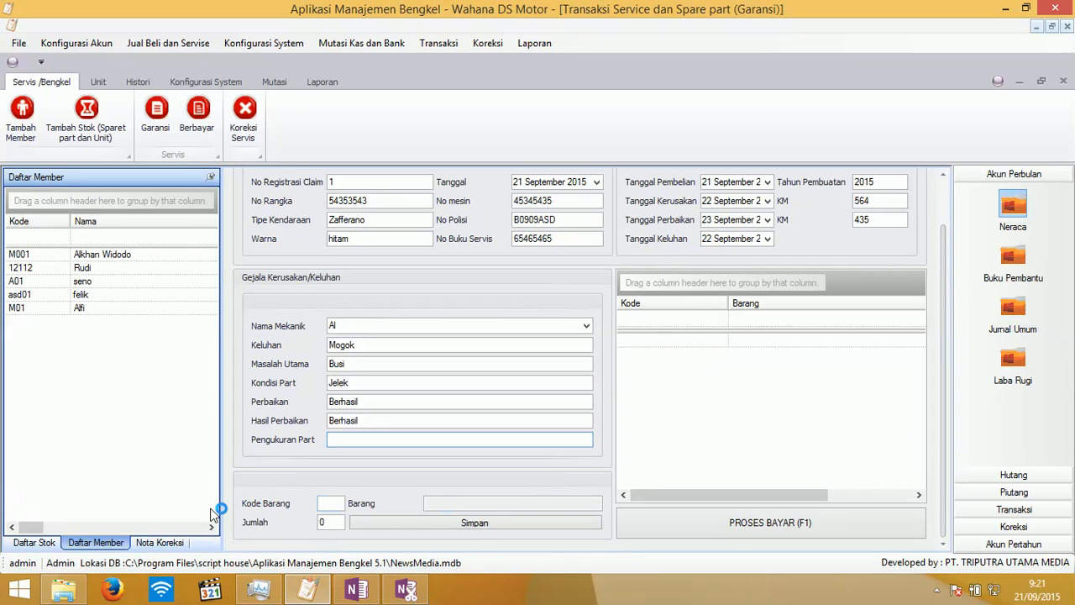
click(33, 543)
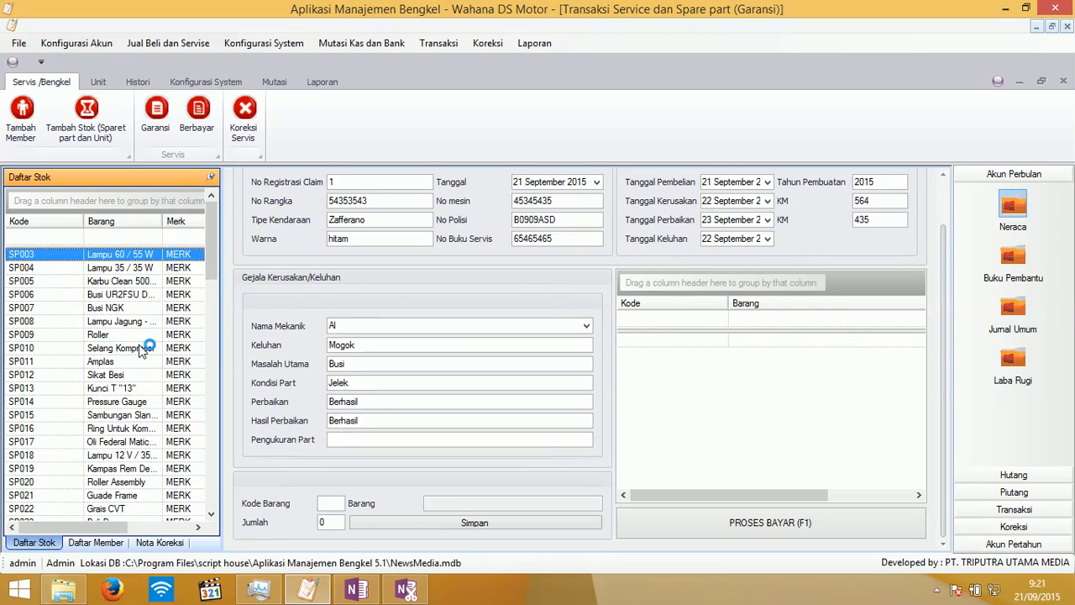
click(126, 257)
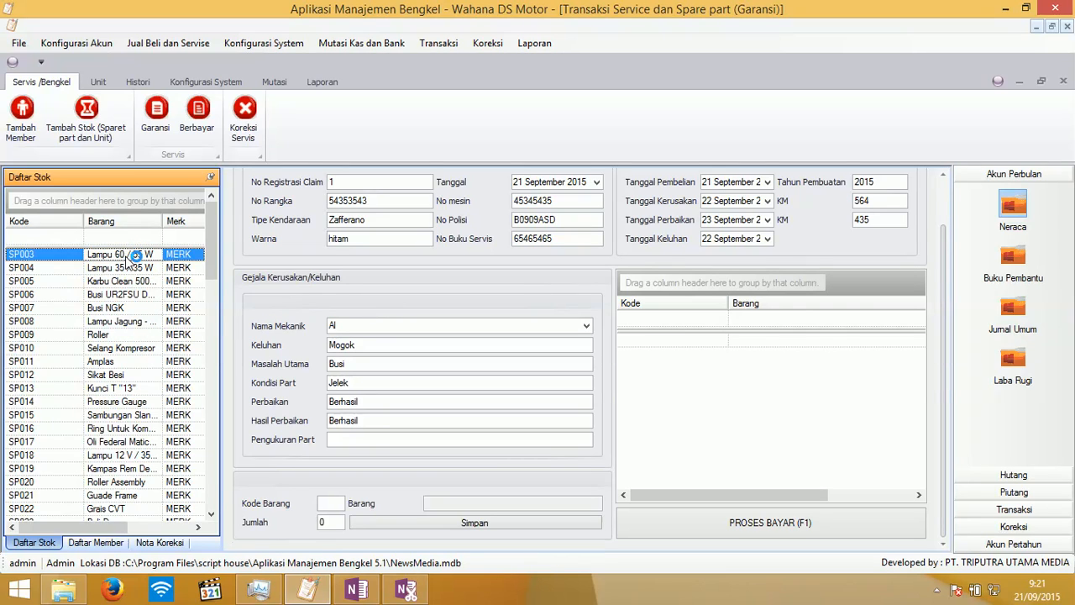
double_click(126, 257)
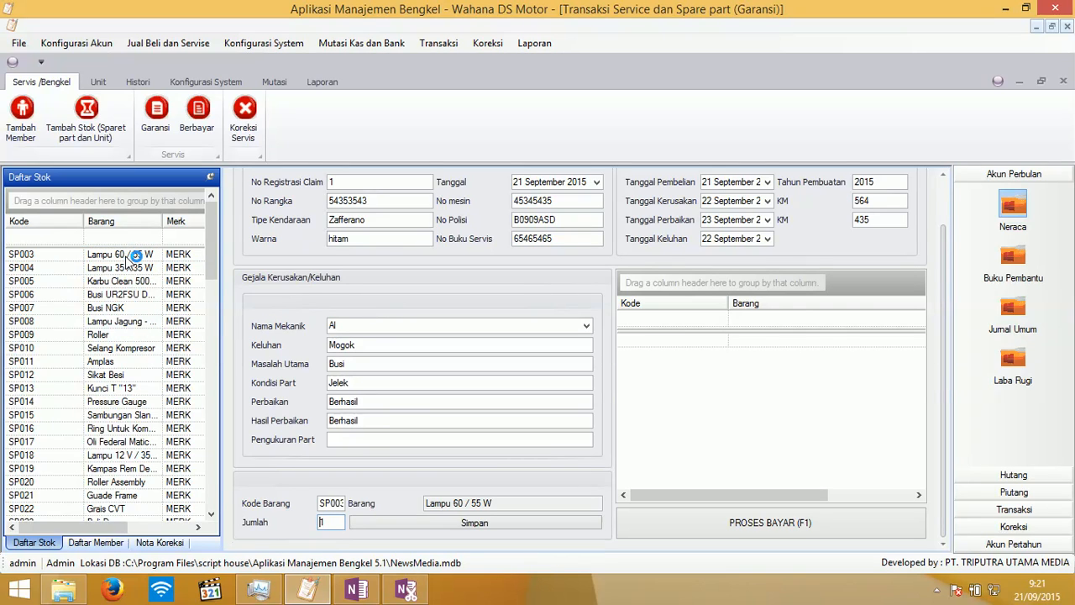
click(429, 525)
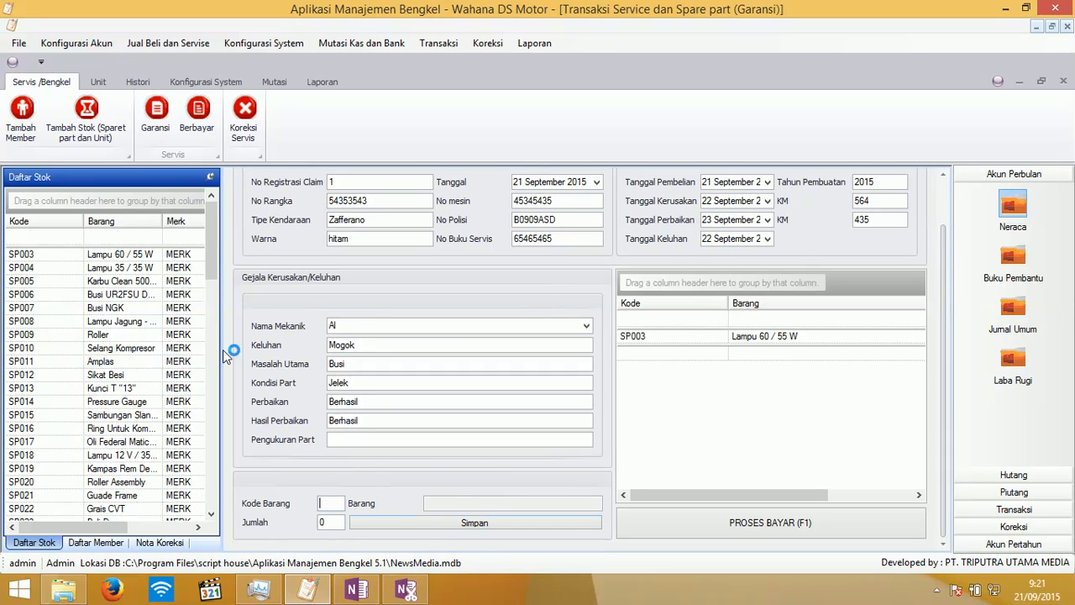
click(120, 283)
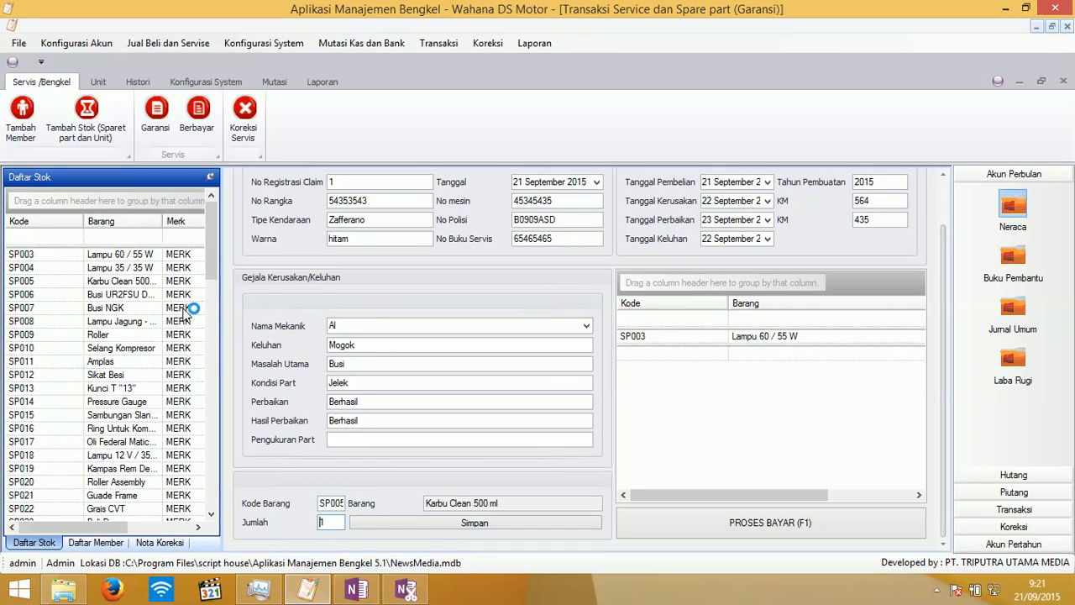
click(368, 518)
click(125, 298)
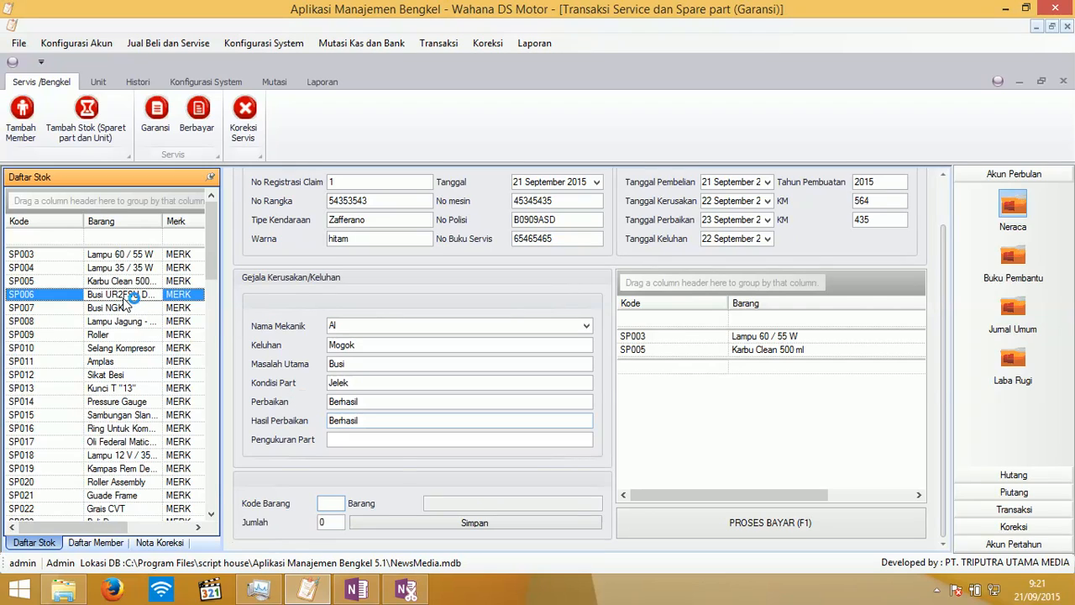
click(413, 518)
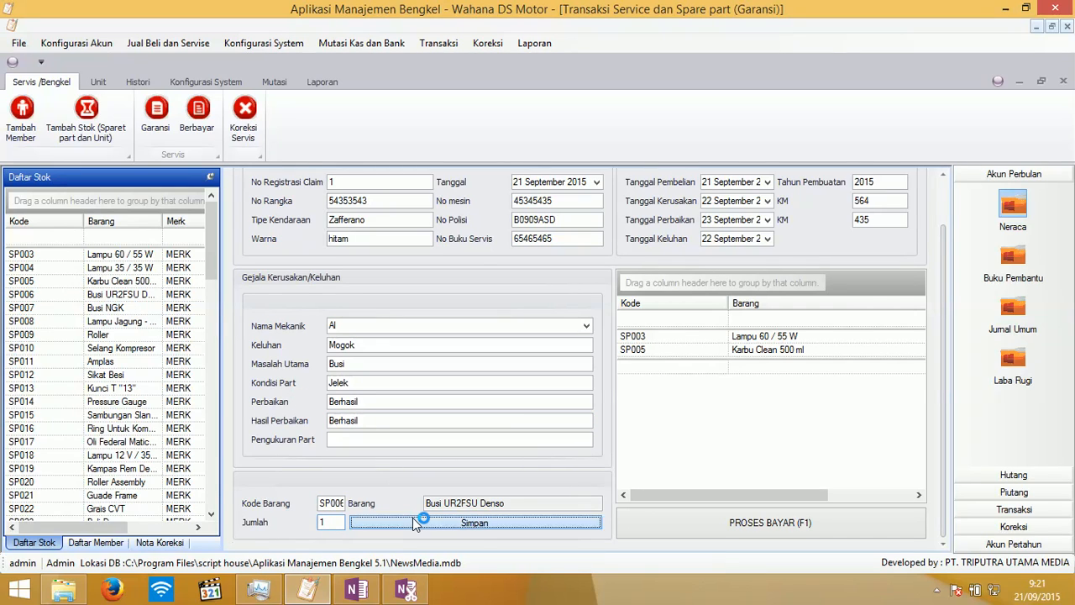
- Add a Roller line to the claim, then cancel it again
click(138, 336)
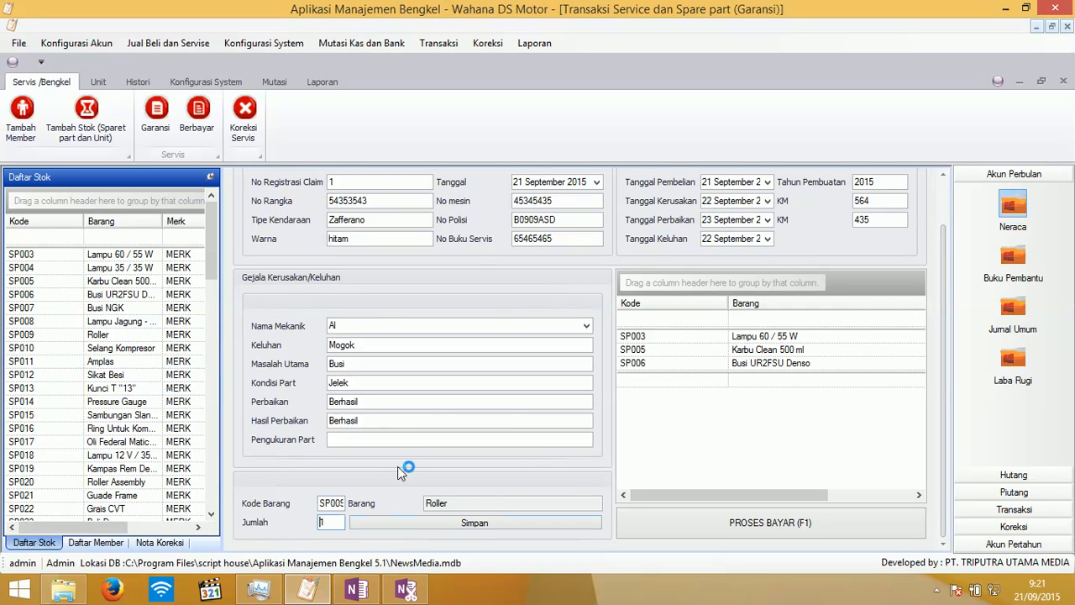
click(431, 519)
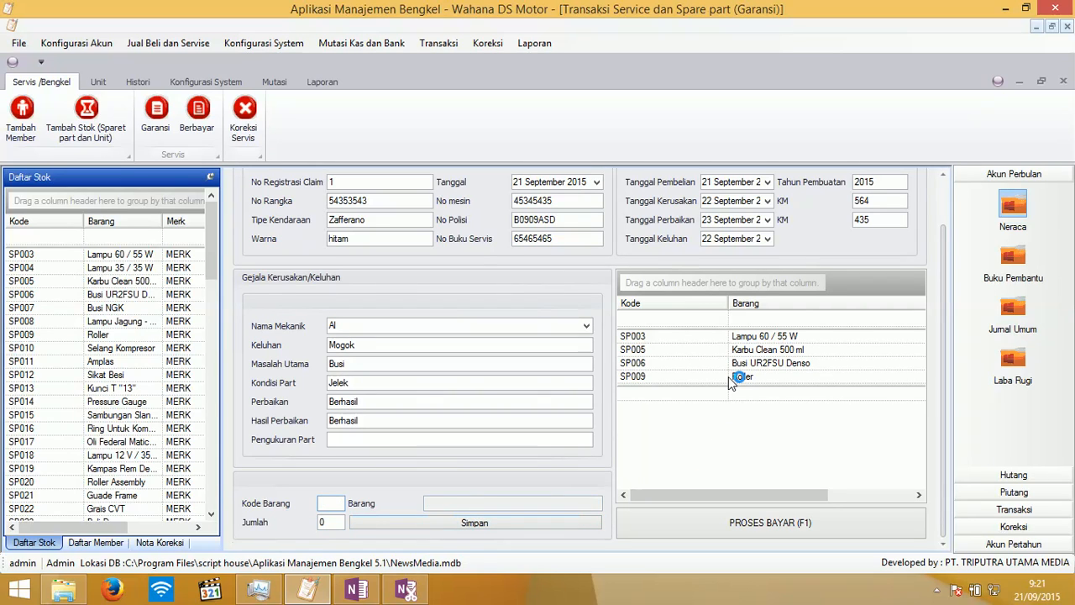
click(731, 379)
right_click(729, 379)
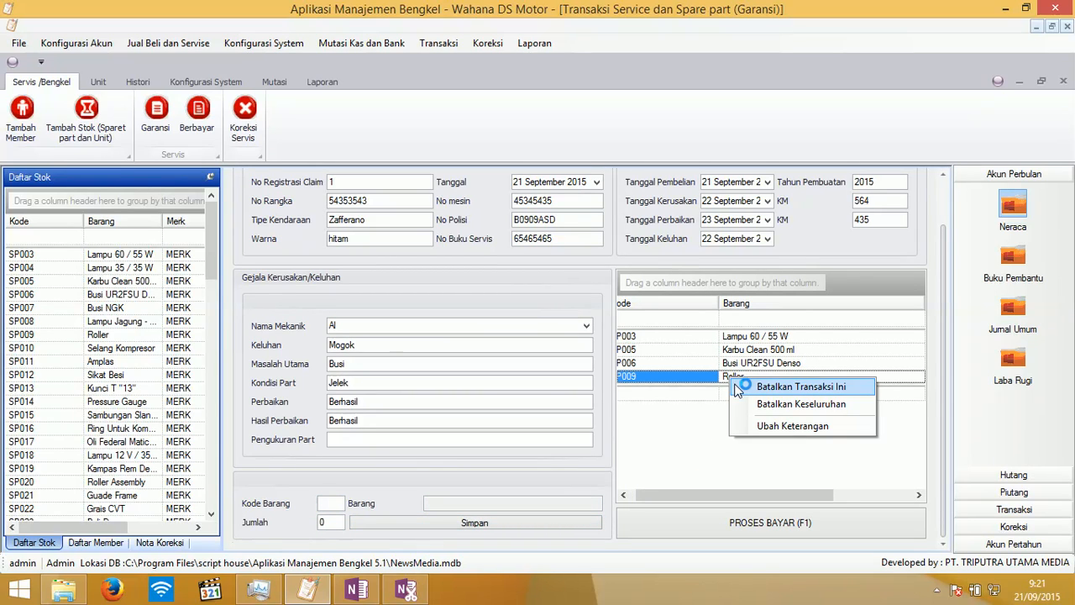
click(737, 388)
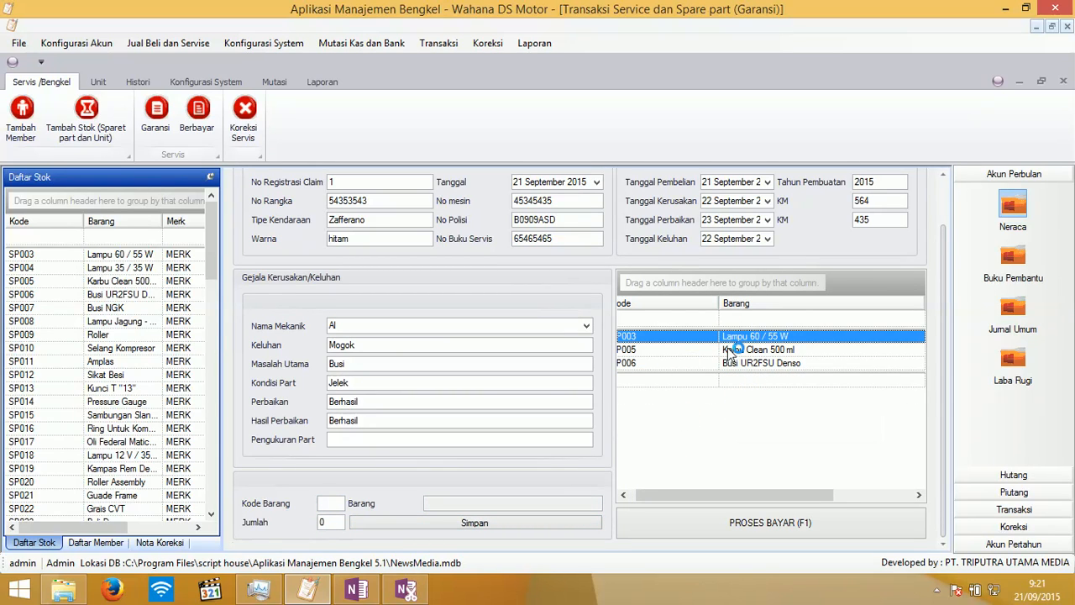
- Process payment for the Rp45.000 warranty claim and confirm printing
click(720, 523)
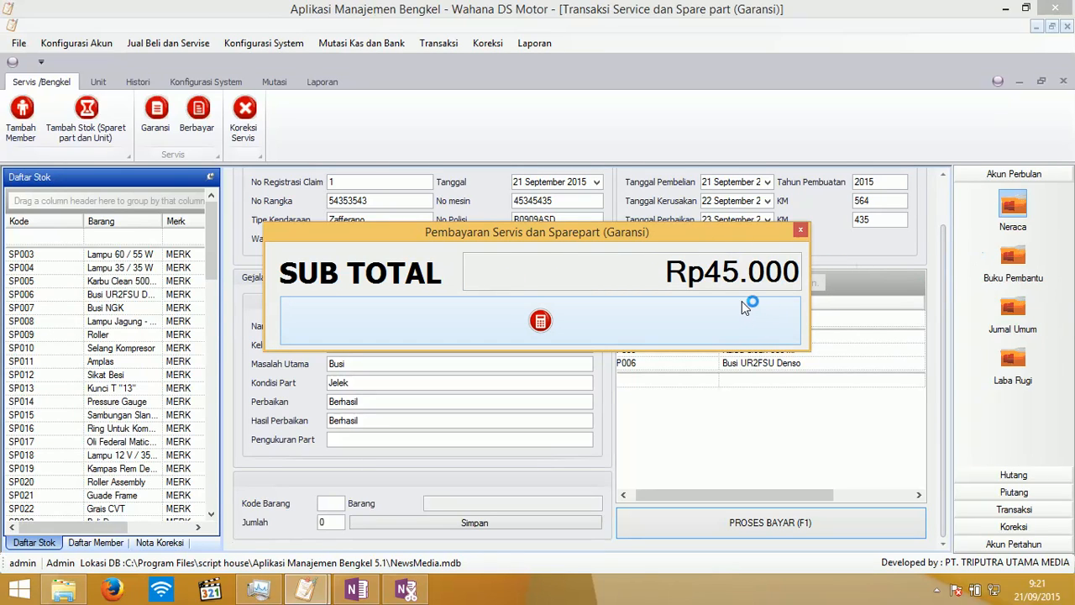
click(530, 308)
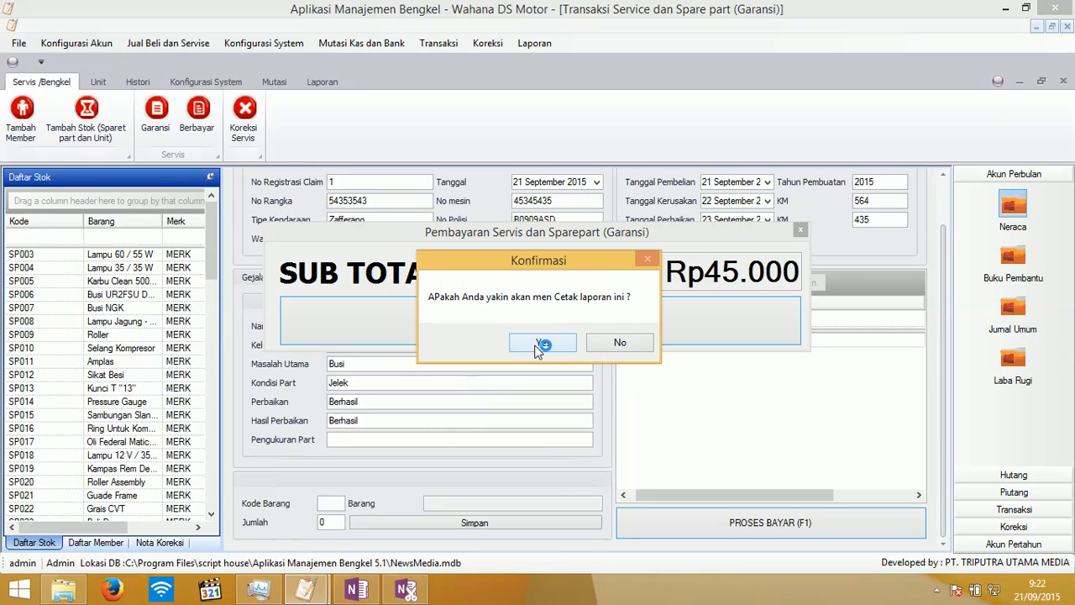
click(542, 344)
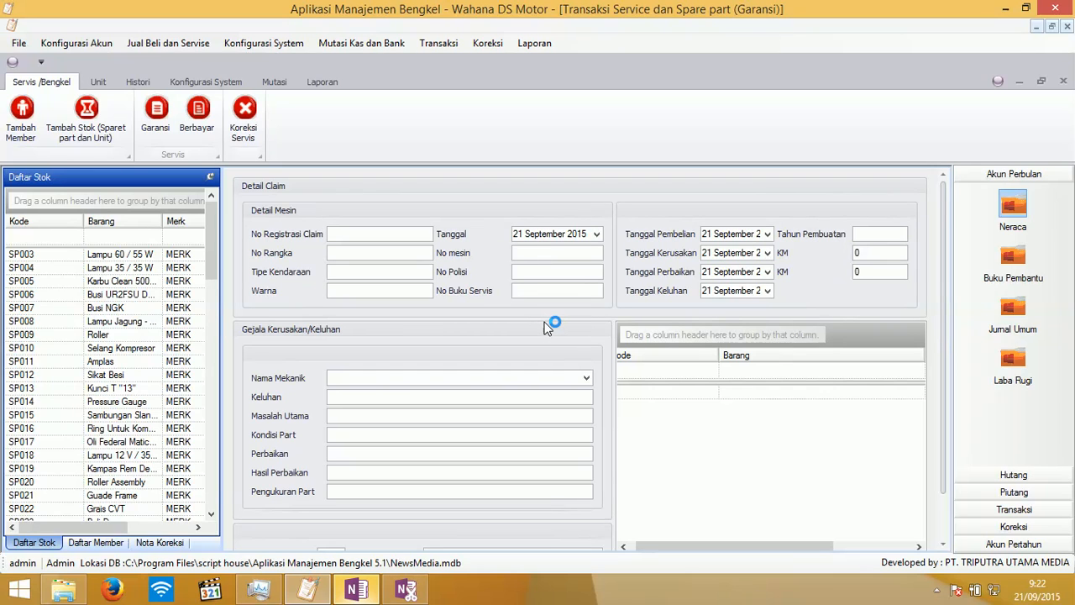
- Cancel OneNote's location prompt and minimize the printout, leaving the blank Garansi form
click(370, 592)
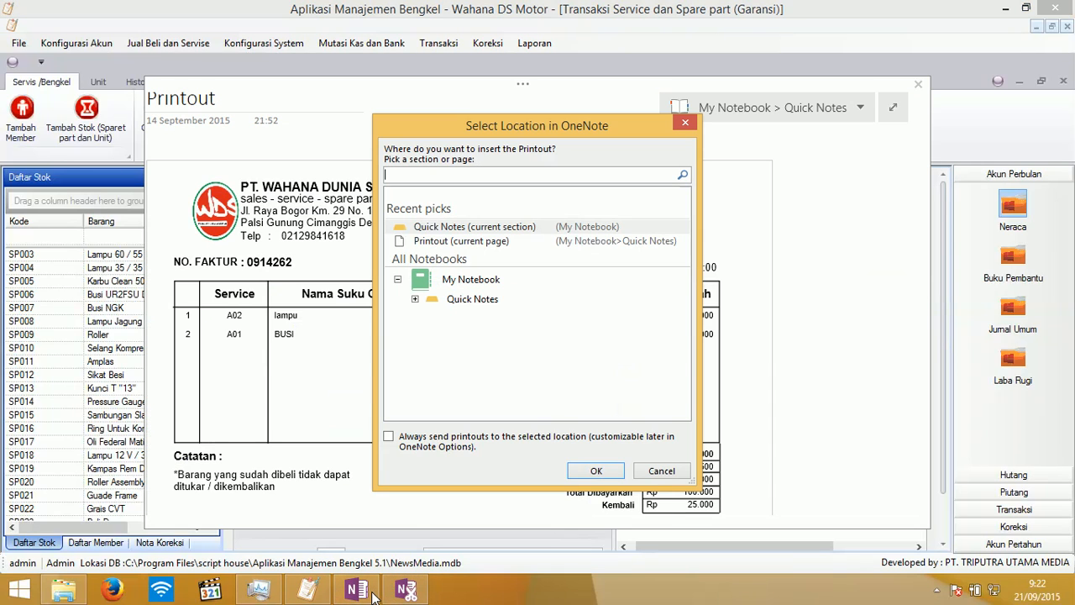
click(644, 471)
click(352, 593)
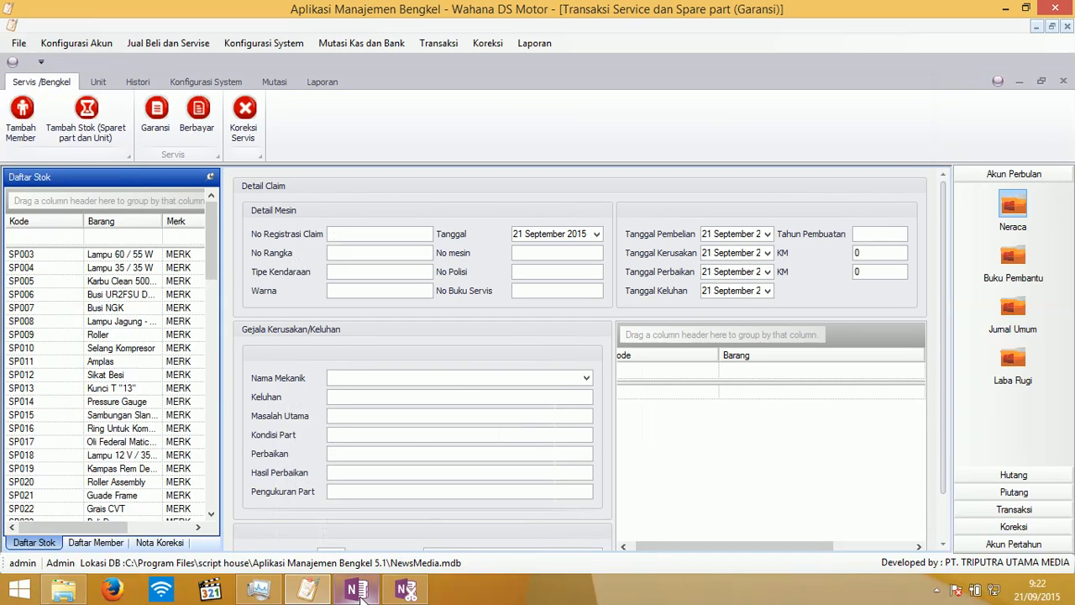
click(367, 594)
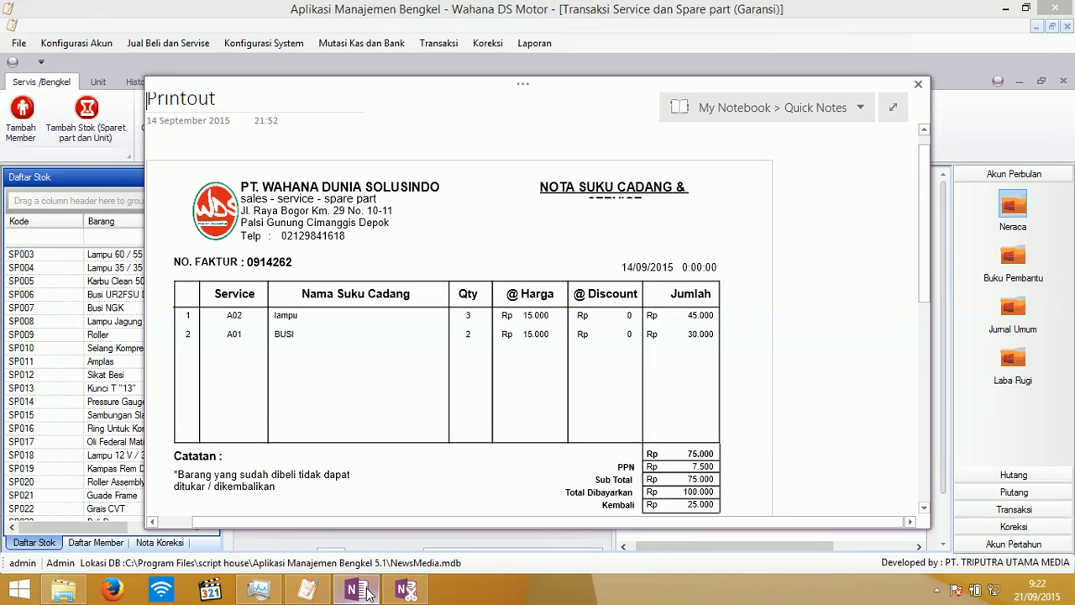
click(368, 593)
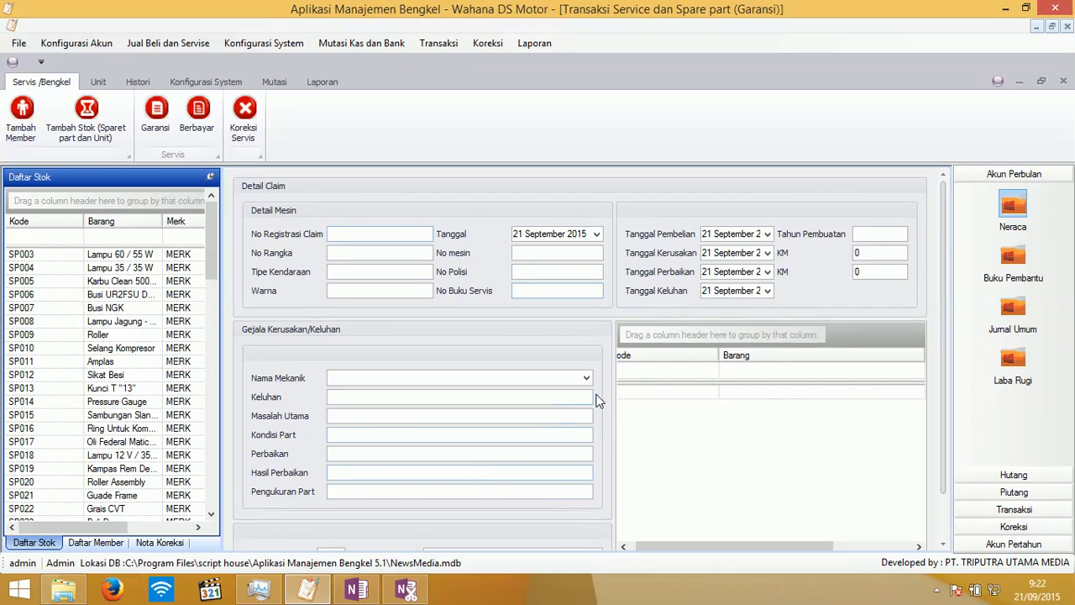
scroll(601, 397, down, 1)
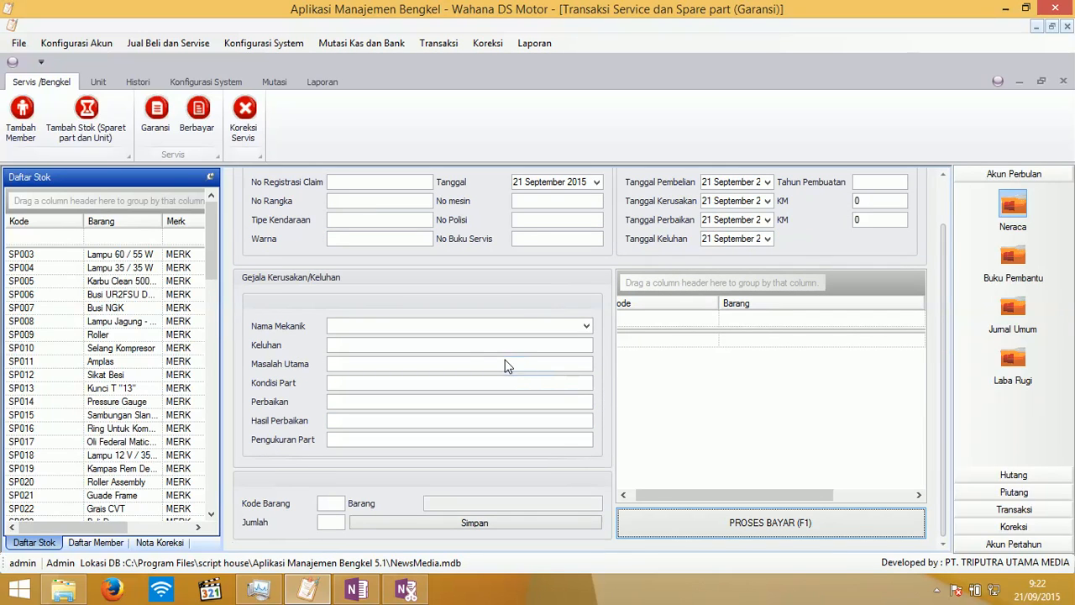
- Load warranty invoice 1 (Rp45.000) in Koreksi Servis and submit its correction with note 'Salah klik'
click(243, 118)
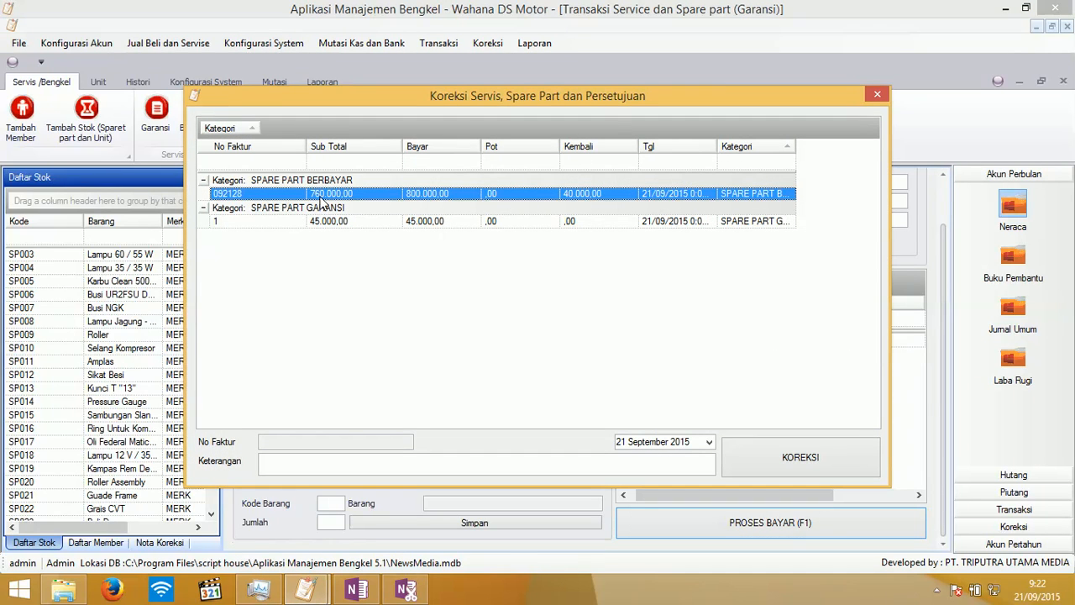
click(332, 223)
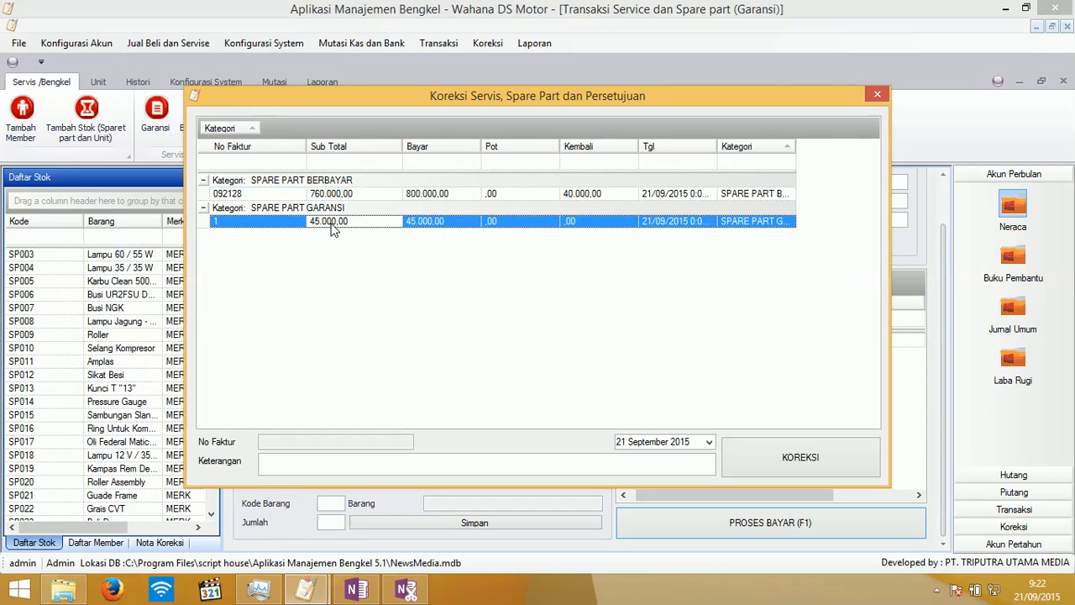
double_click(333, 225)
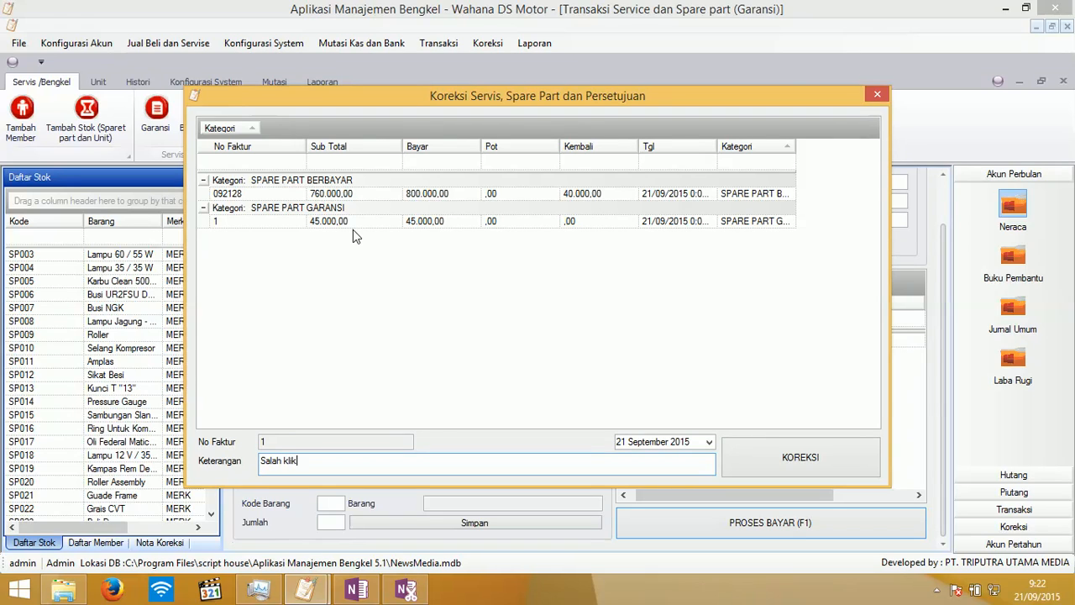
click(826, 453)
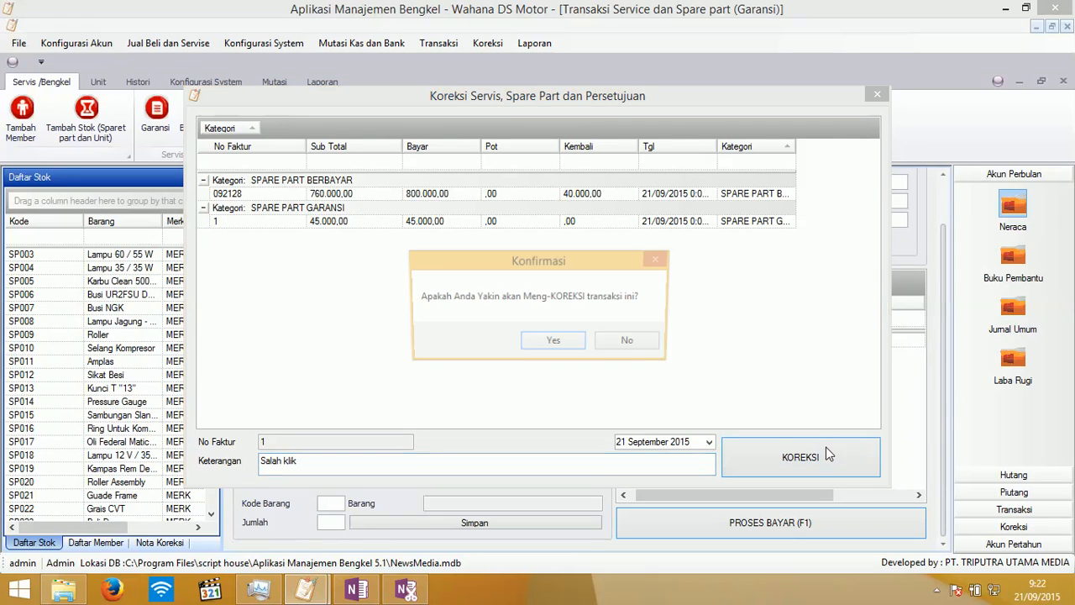
click(554, 340)
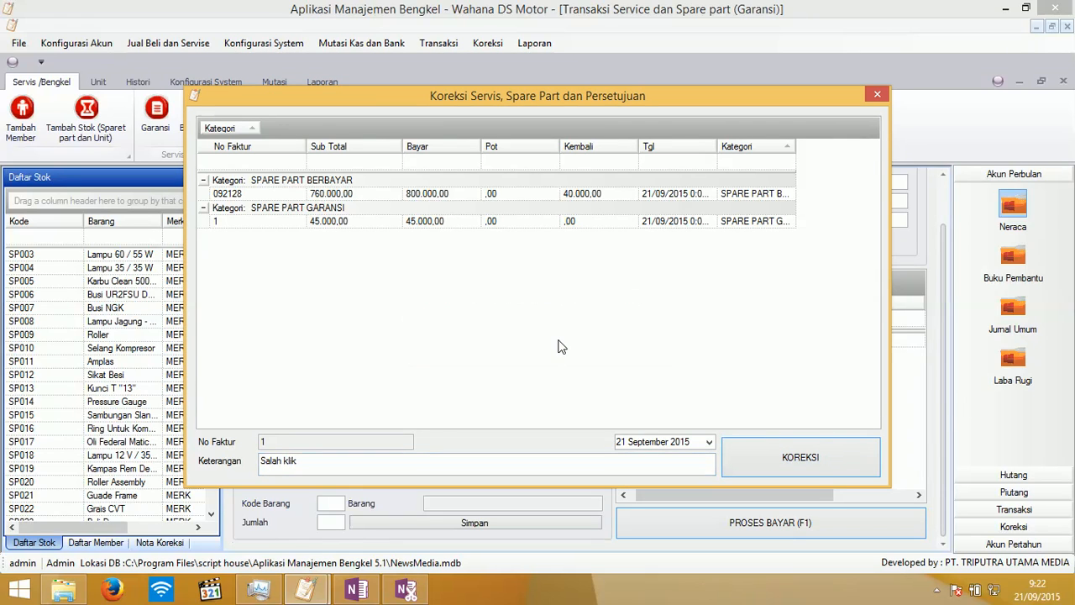
- Refresh the Nota Koreksi list and load correction note 1 into the warranty form
click(876, 96)
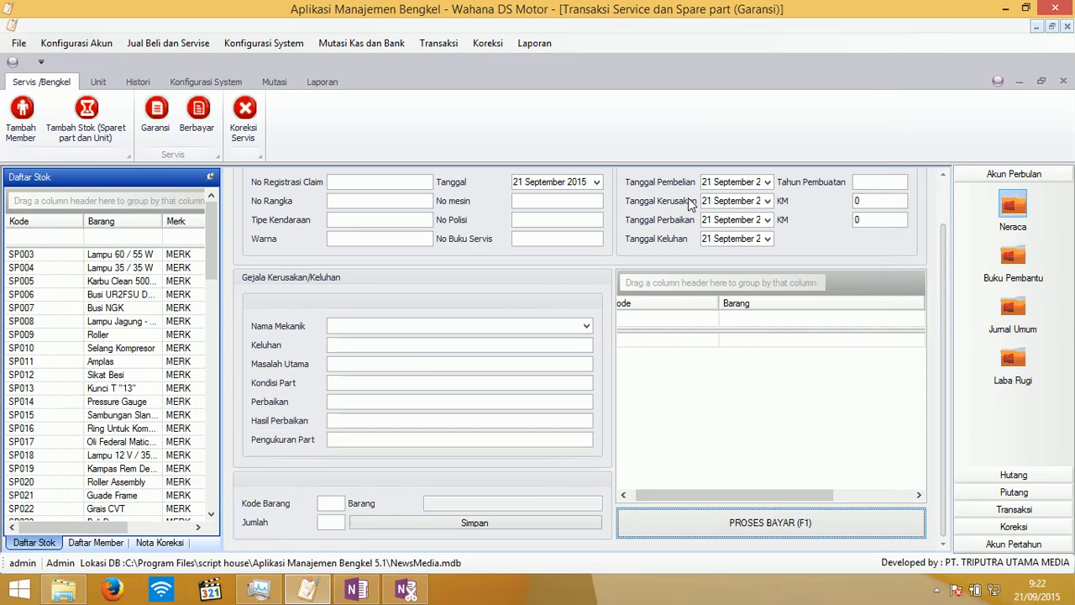
click(160, 541)
right_click(141, 312)
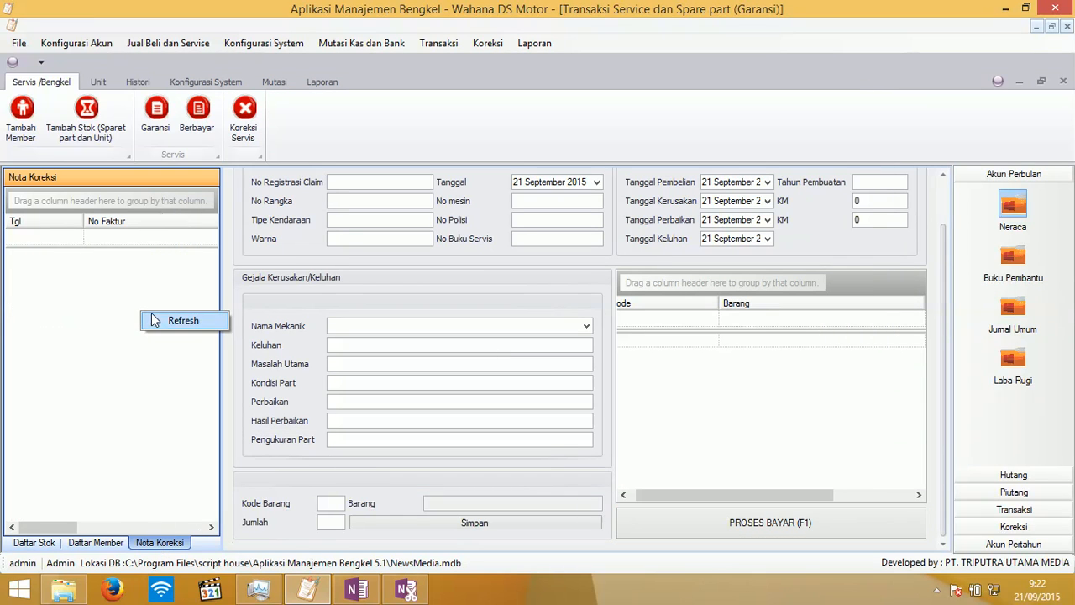
click(176, 320)
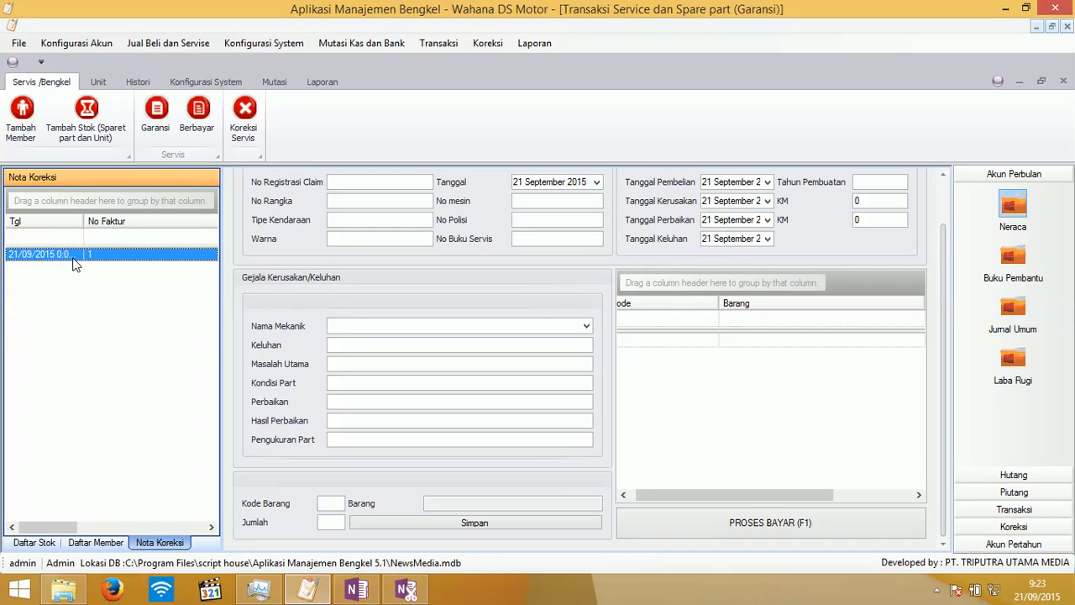
double_click(77, 257)
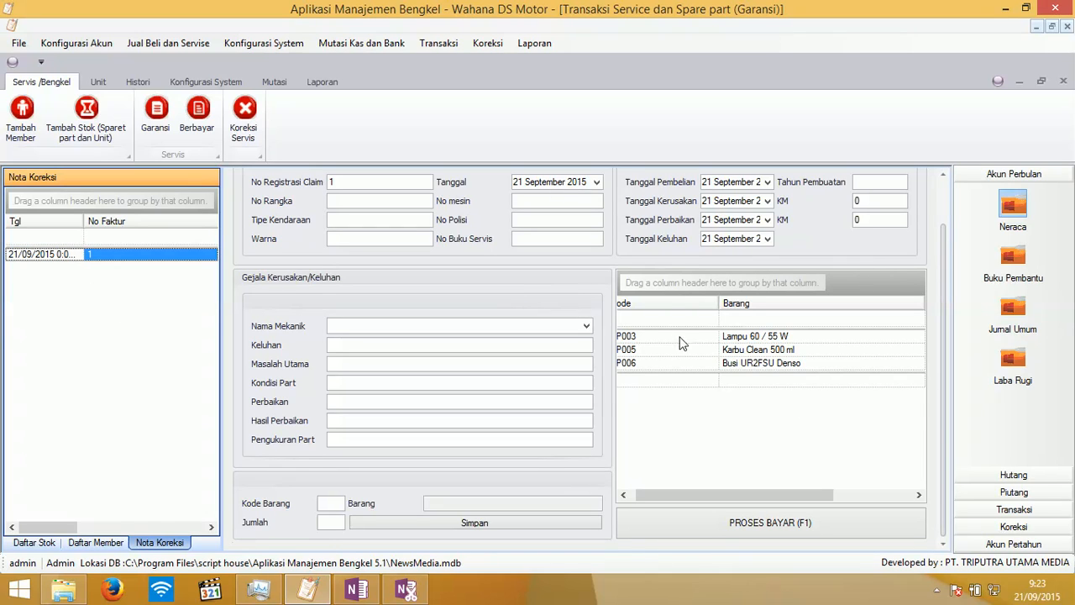
- Cancel the Busi UR2FSU Denso line and process the Rp30.000 payment with printing
click(729, 368)
right_click(731, 366)
click(741, 372)
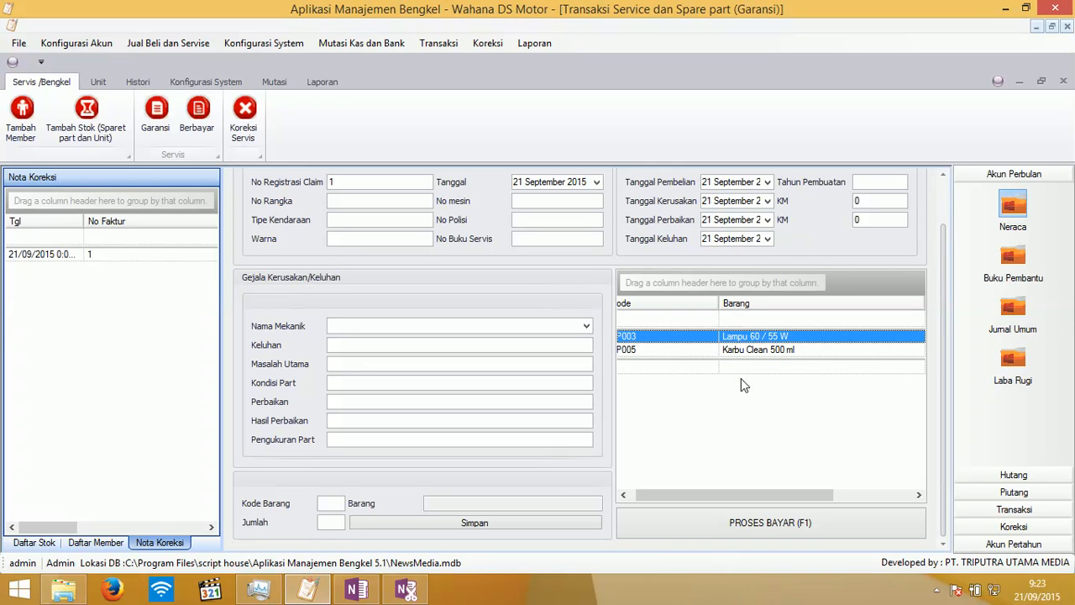
click(665, 538)
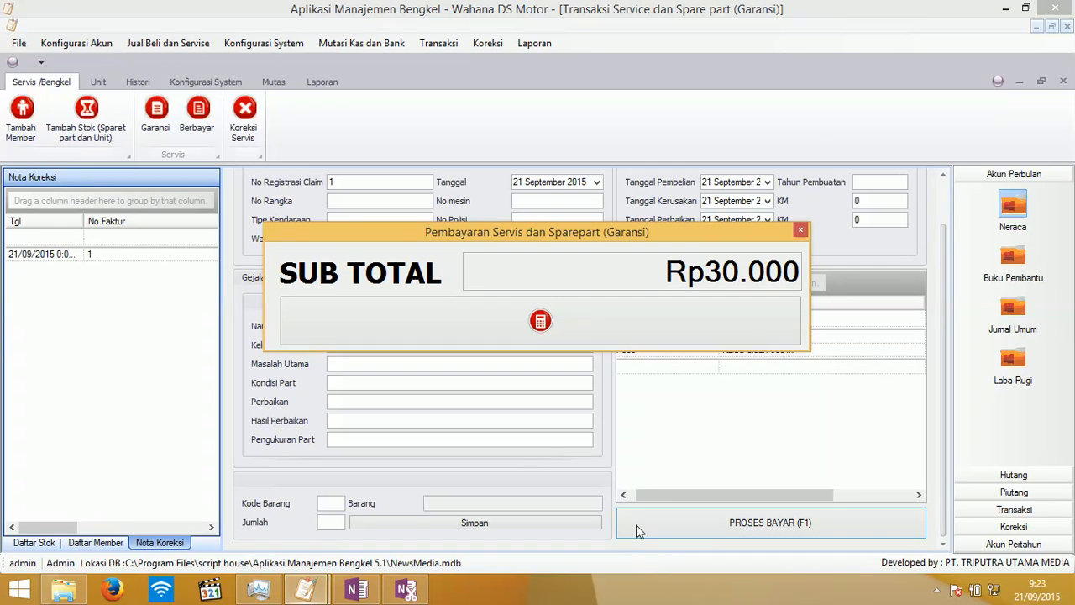
click(589, 331)
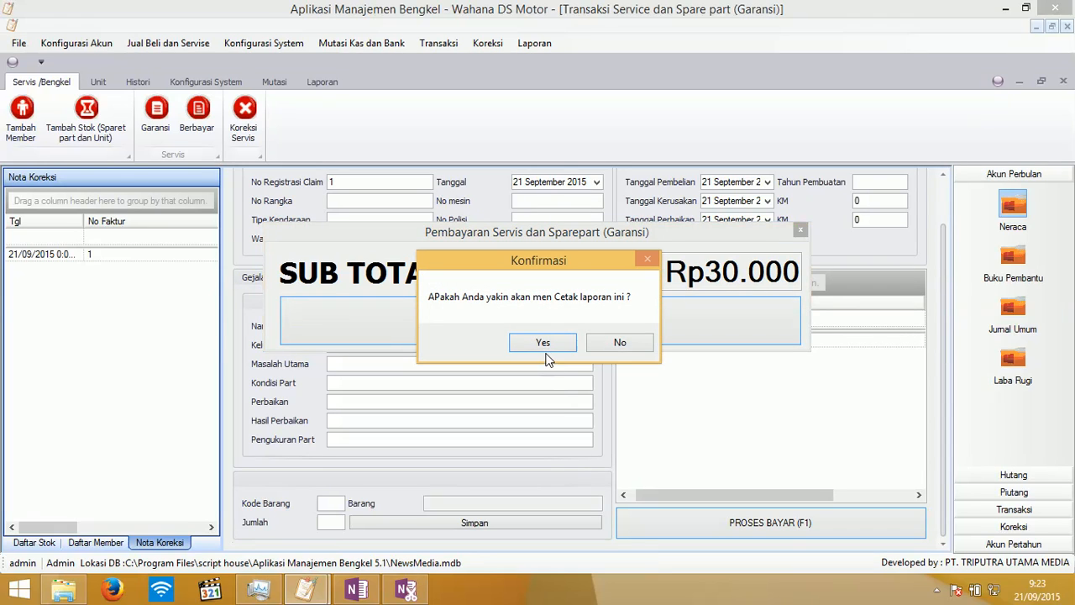
click(546, 344)
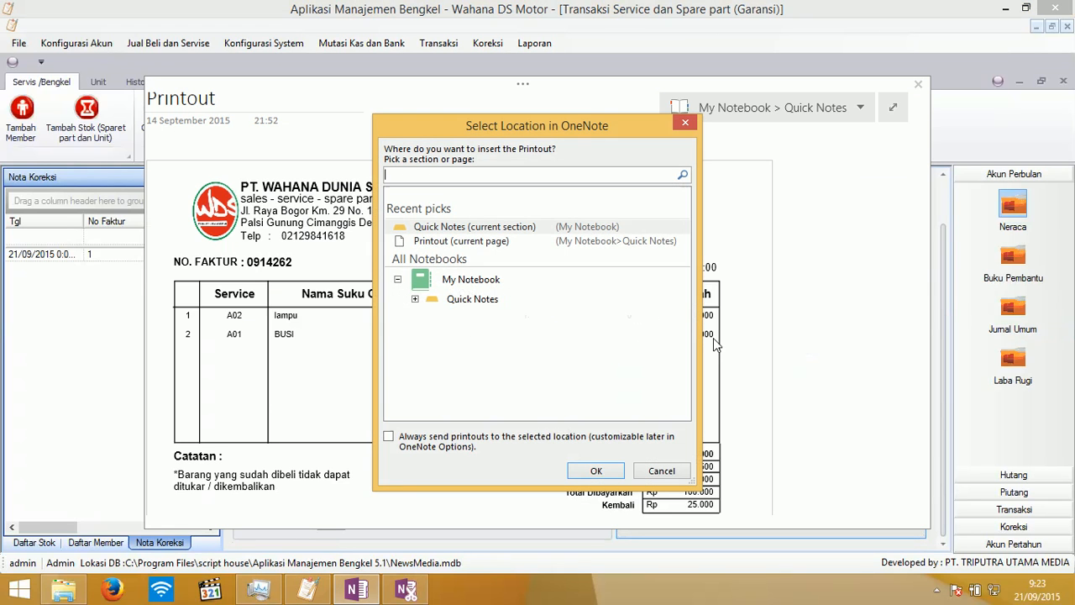
- Dismiss the OneNote location prompt, close the printout, and close the warranty form
click(661, 471)
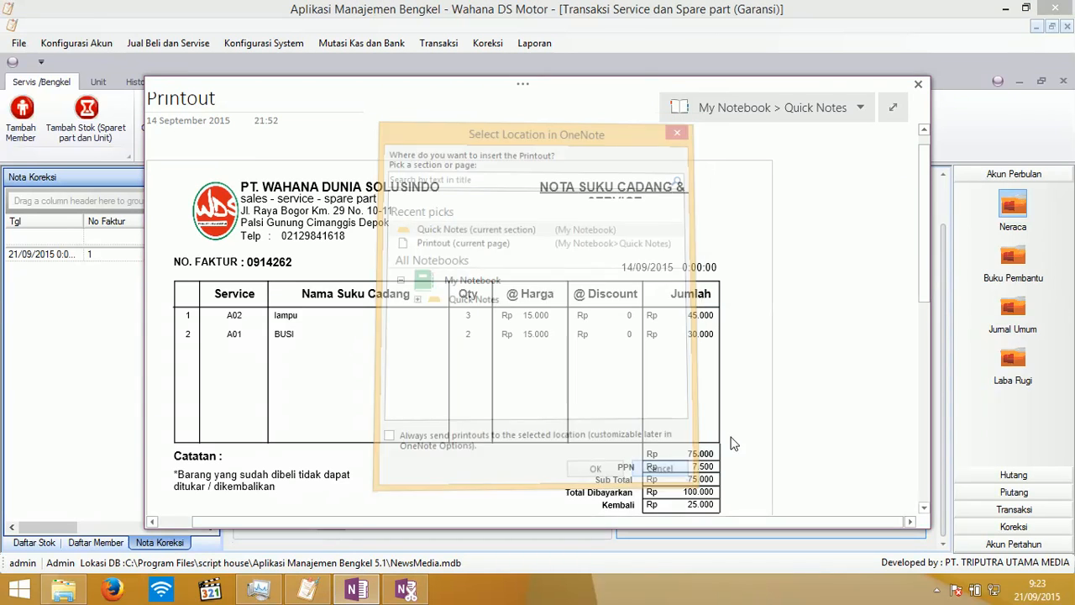
click(919, 86)
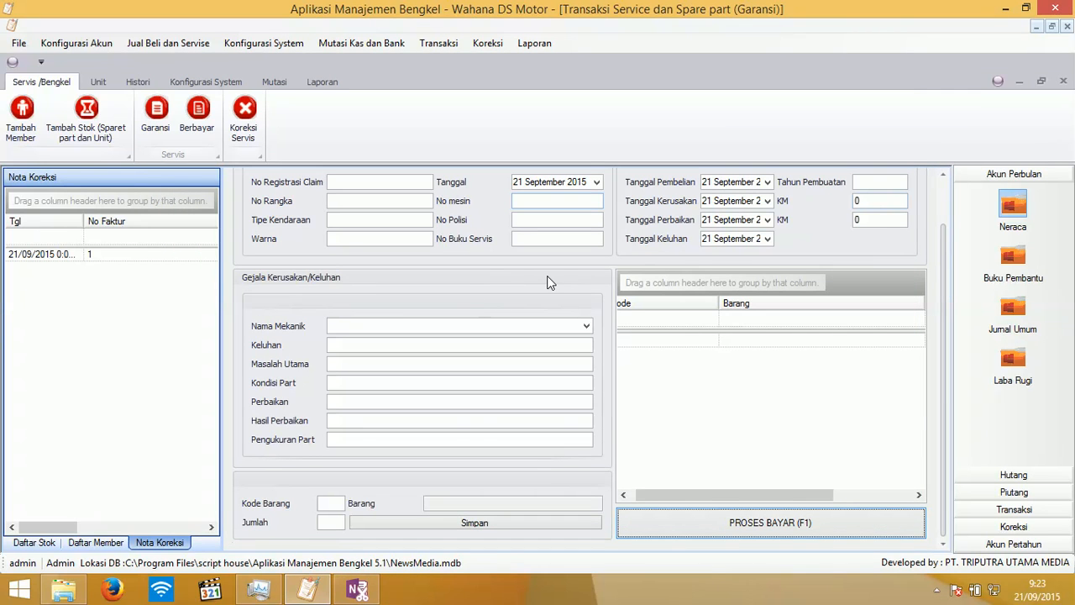
click(1065, 83)
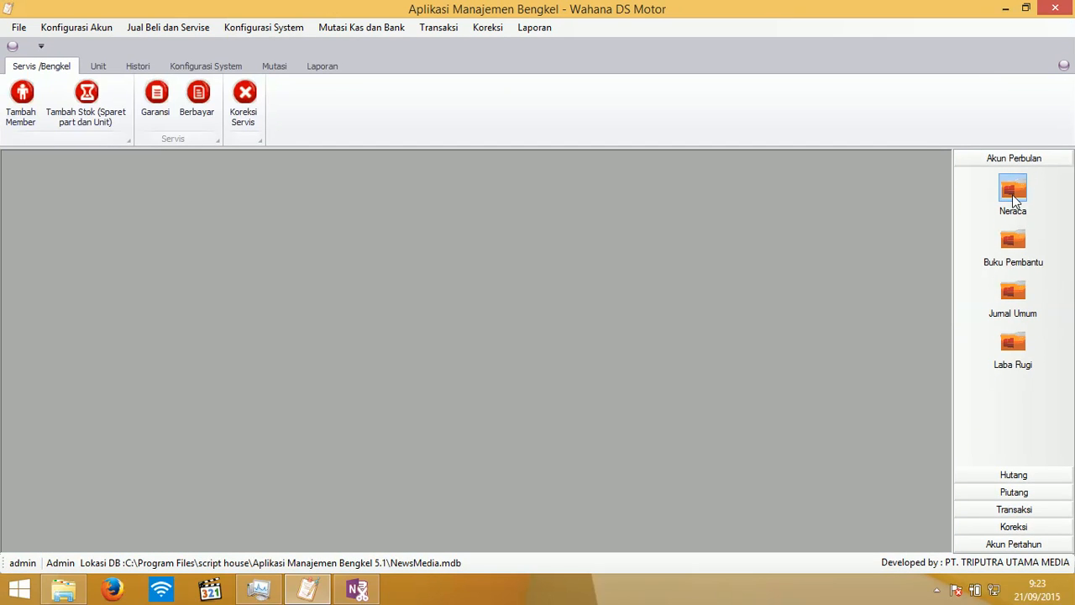
- Open Neraca and review Aktiva accounts, with both sides totalling 14.130.000,00
click(1013, 192)
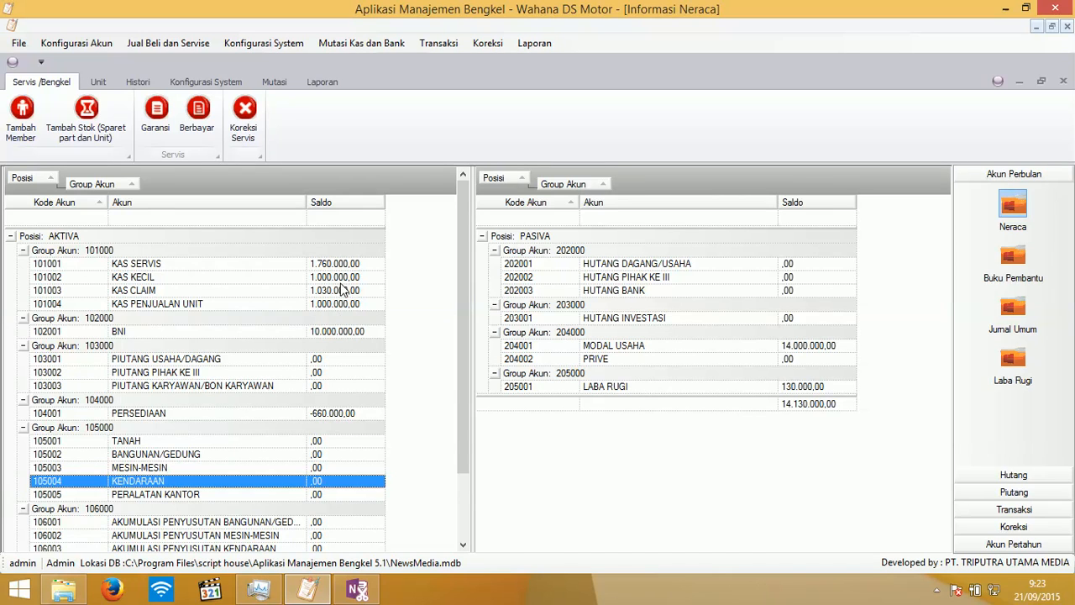
scroll(466, 296, down, 2)
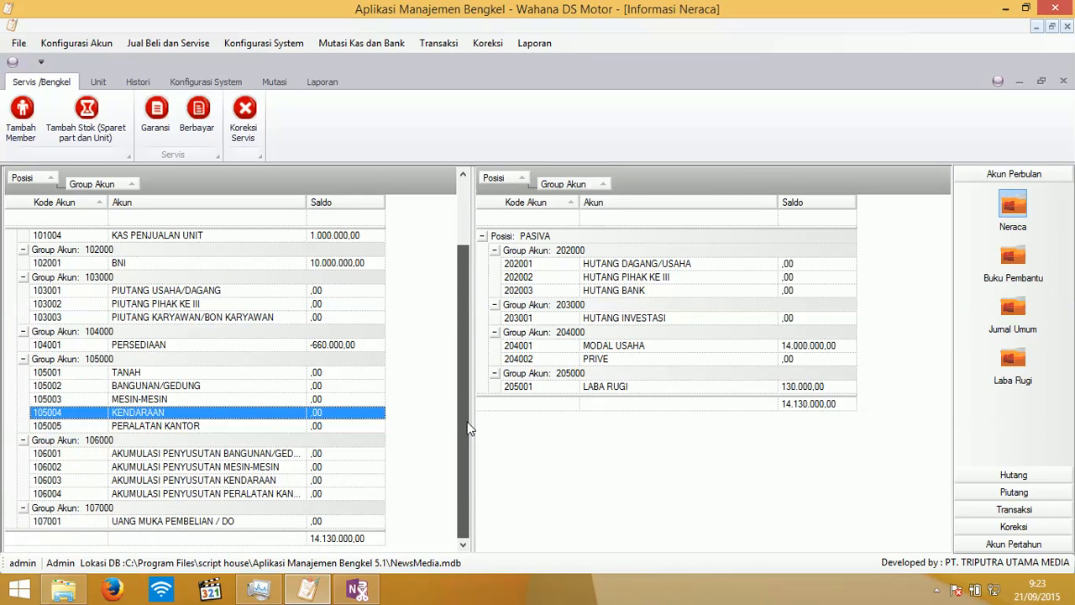
drag(465, 384, 458, 252)
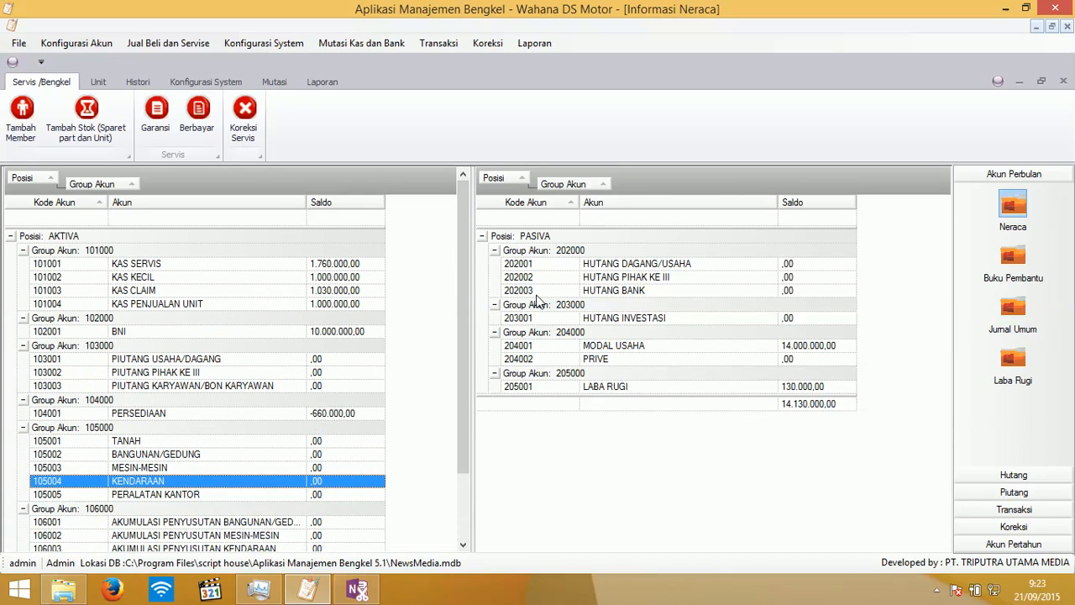
drag(467, 415, 456, 473)
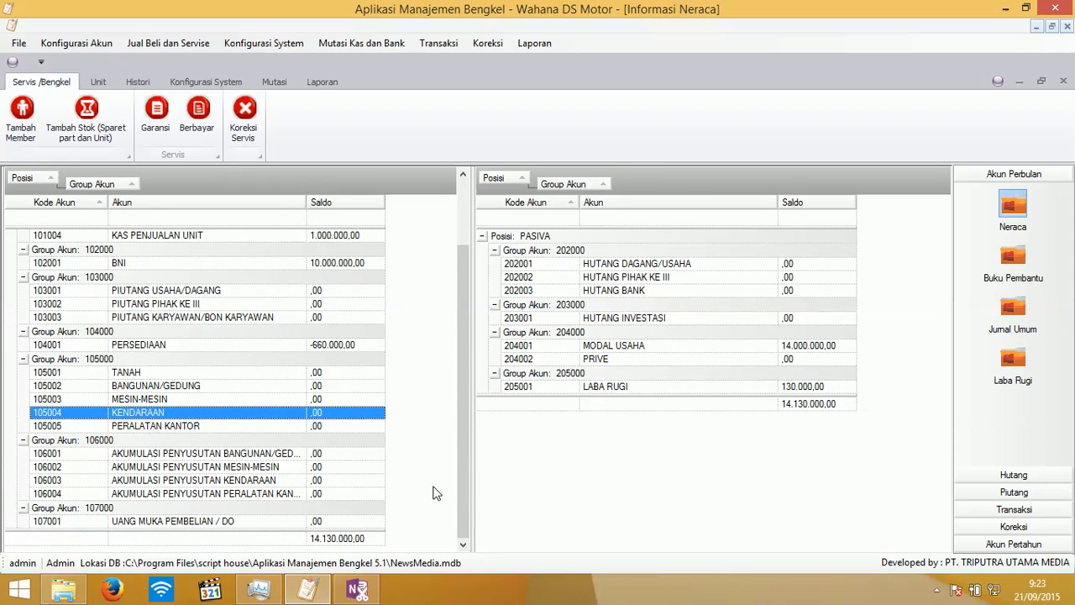
drag(462, 468, 473, 348)
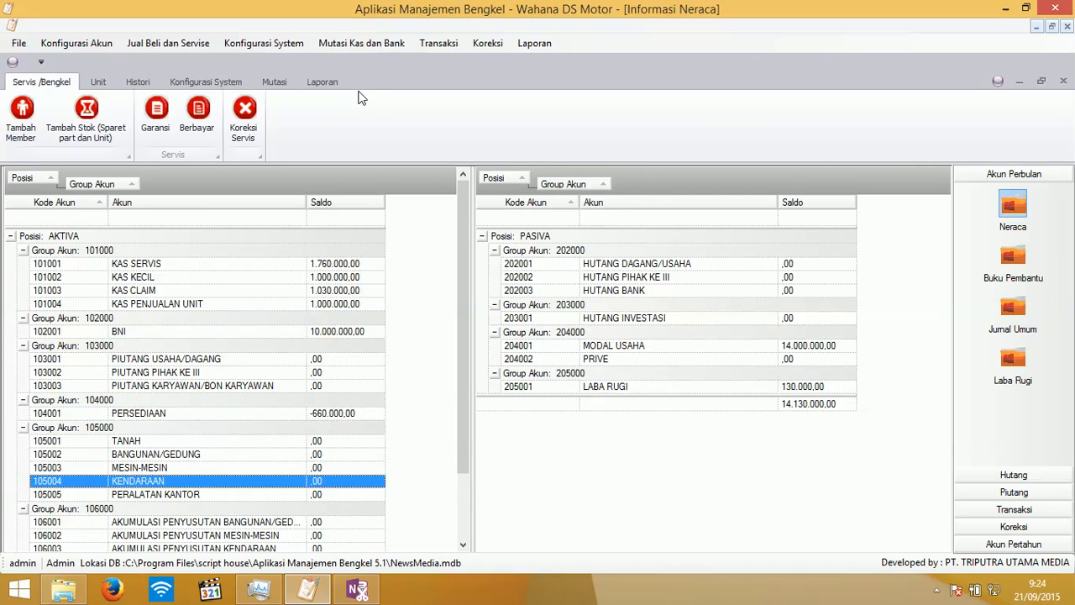
click(328, 82)
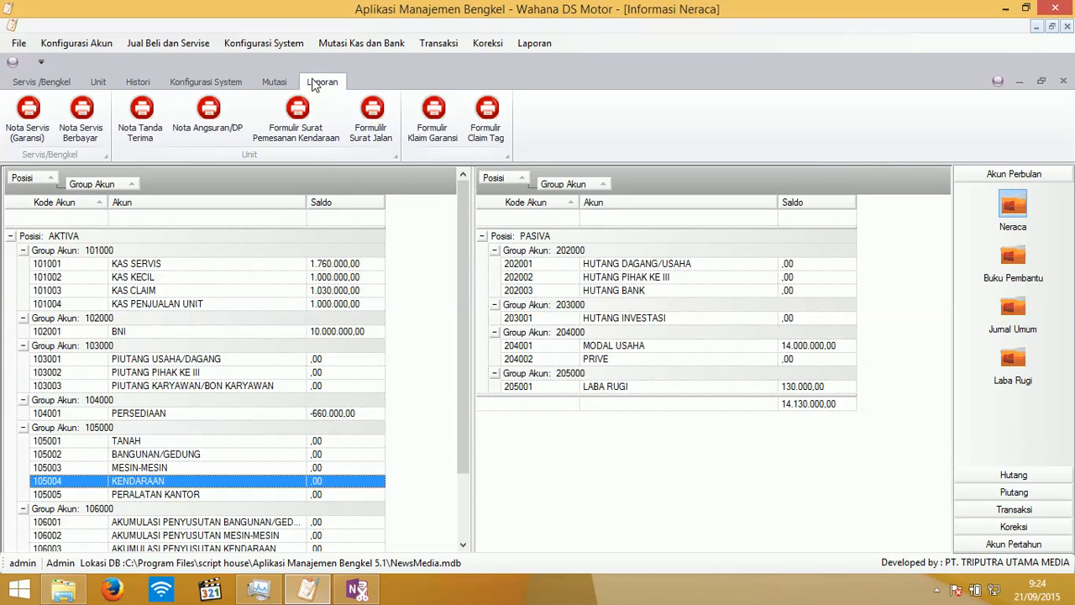
click(496, 116)
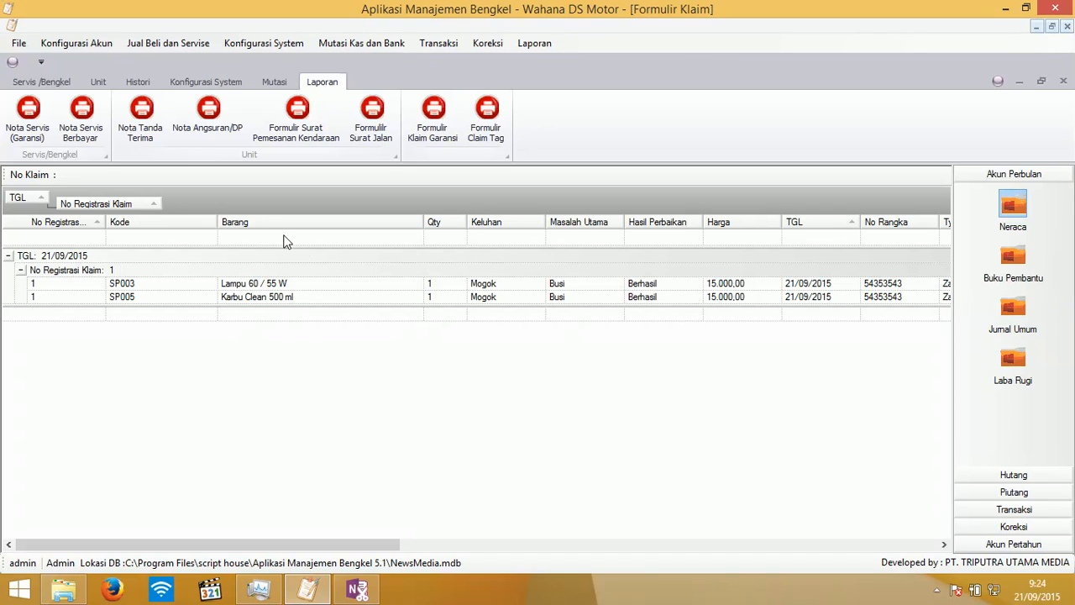
click(445, 135)
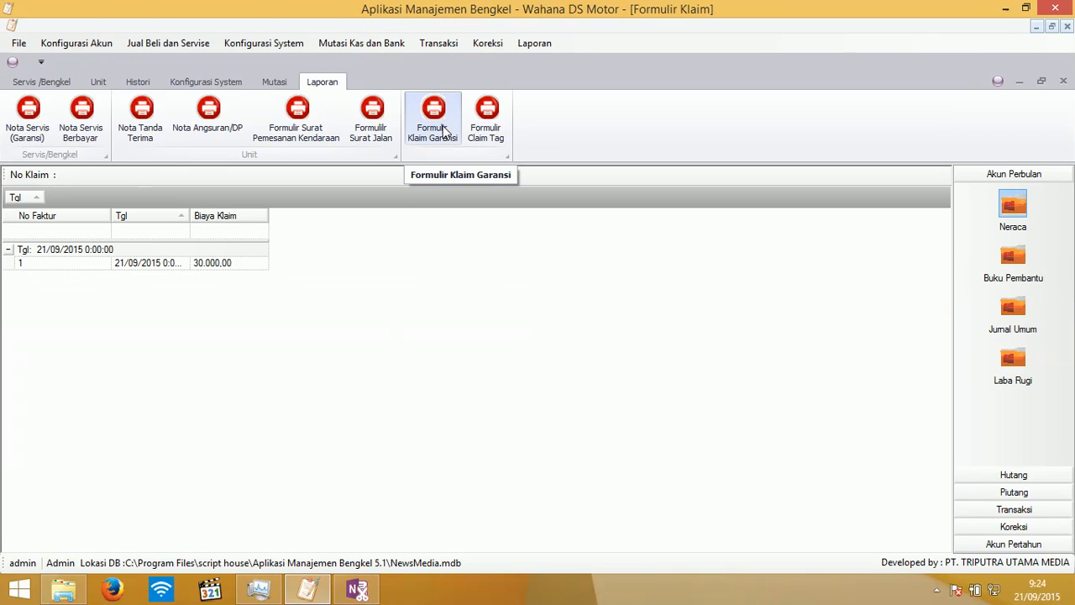
double_click(140, 264)
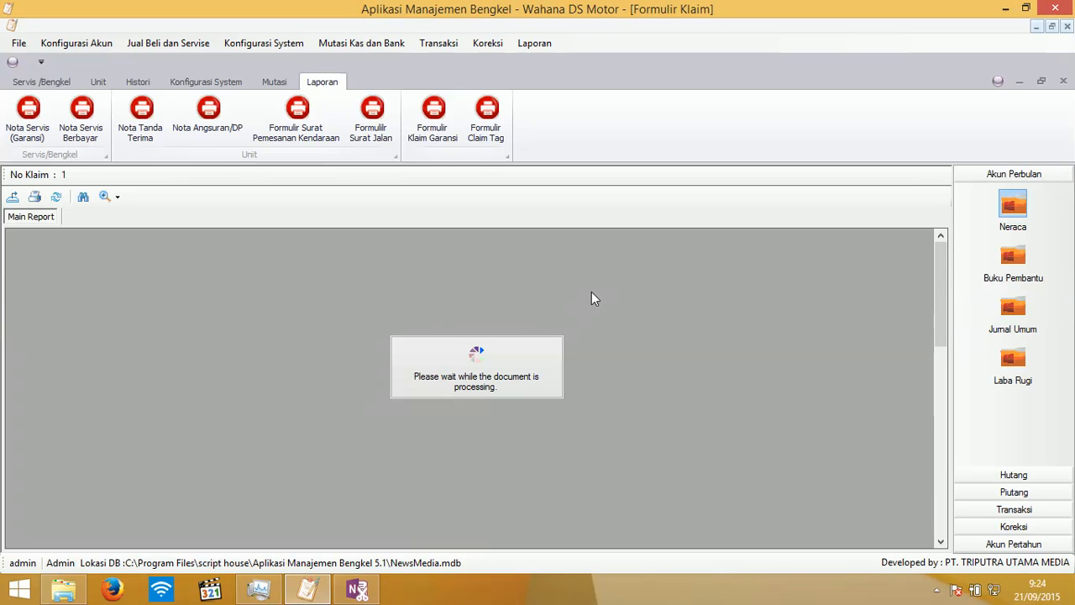
scroll(591, 291, down, 10)
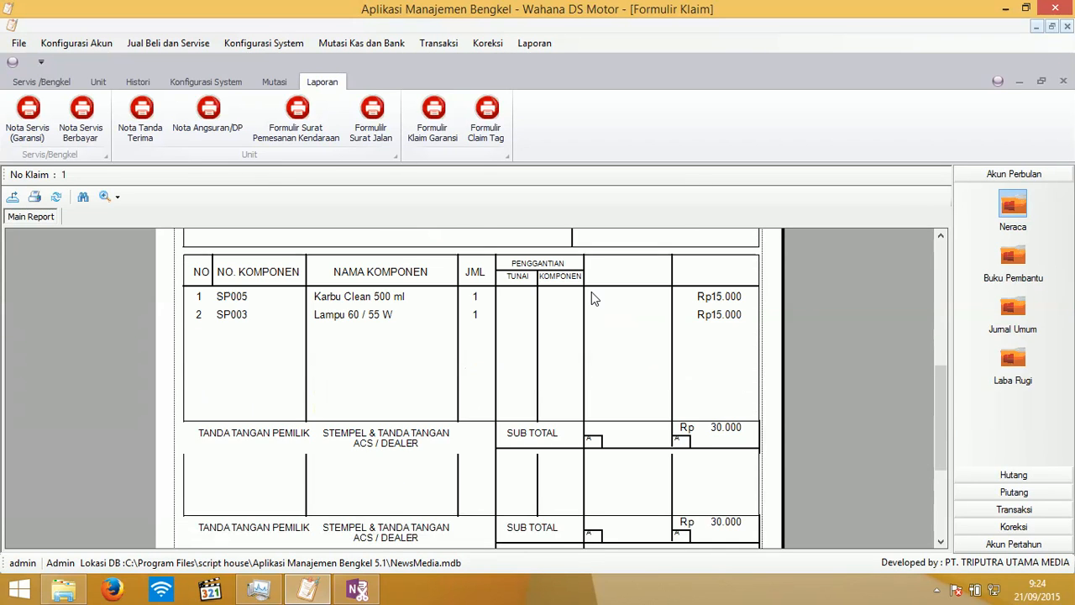
scroll(592, 291, up, 4)
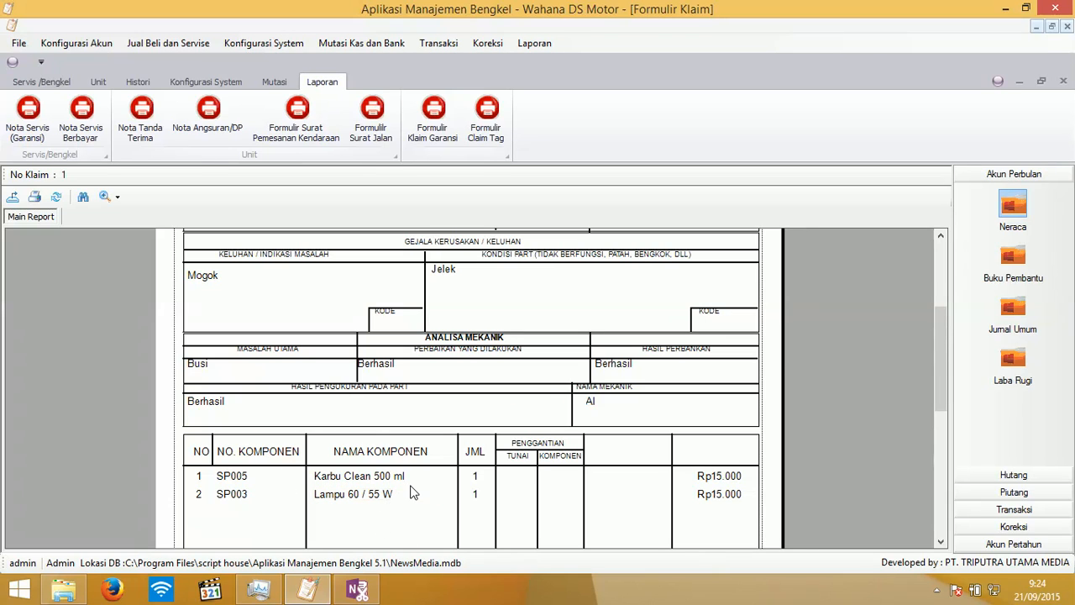
scroll(504, 454, up, 3)
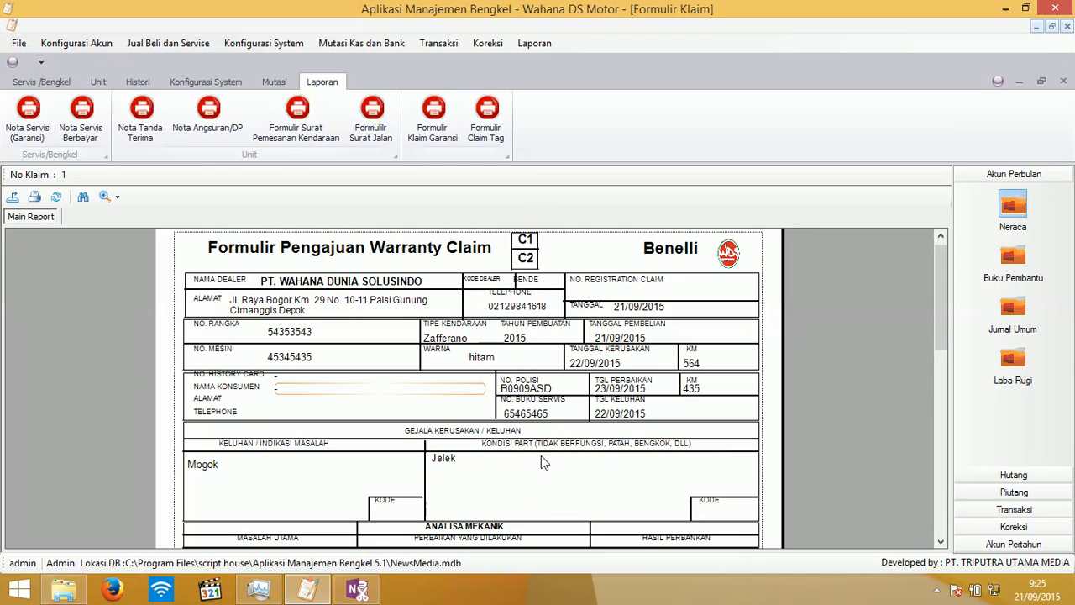
scroll(638, 362, down, 10)
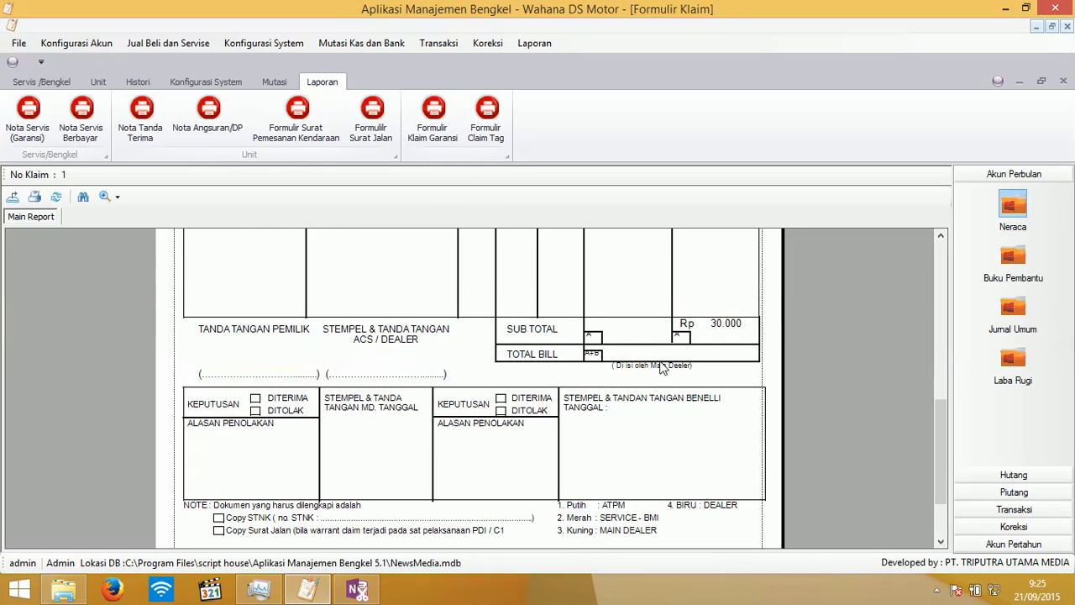
scroll(626, 357, up, 3)
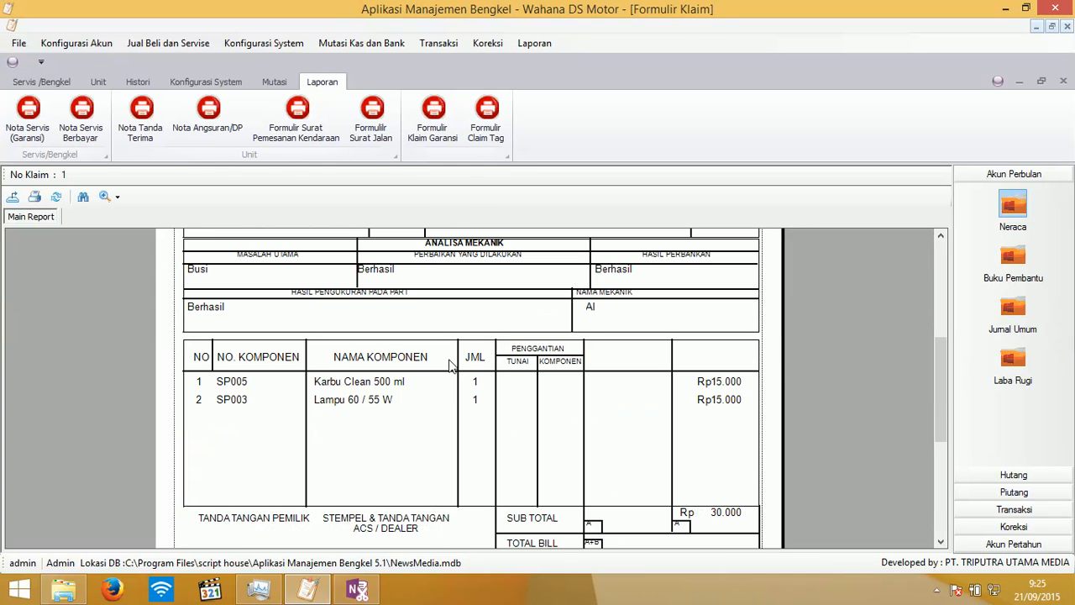
scroll(445, 384, up, 2)
scroll(445, 384, up, 3)
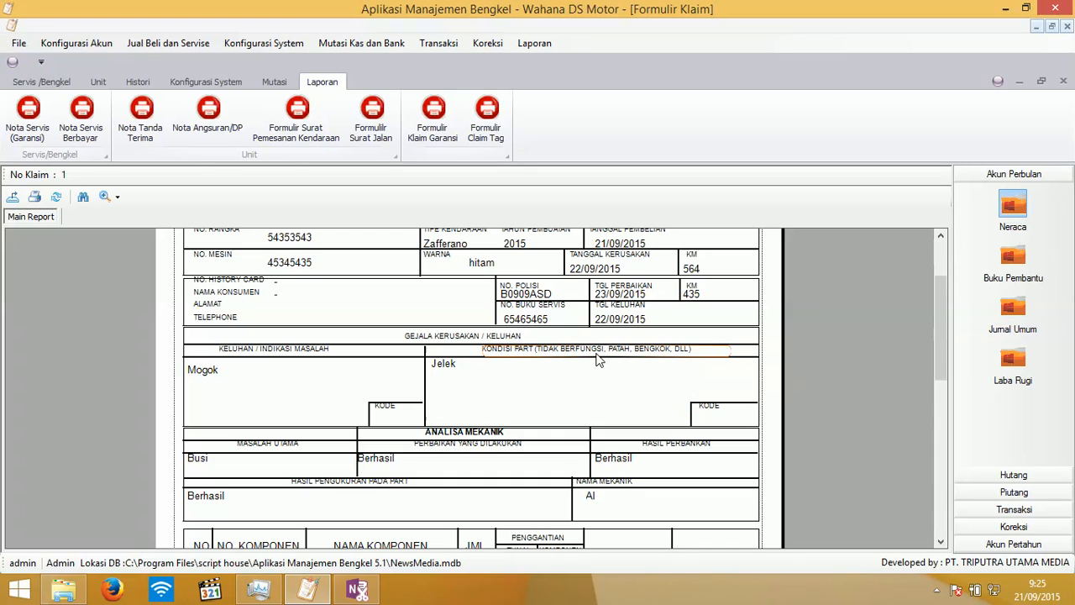
scroll(599, 358, up, 1)
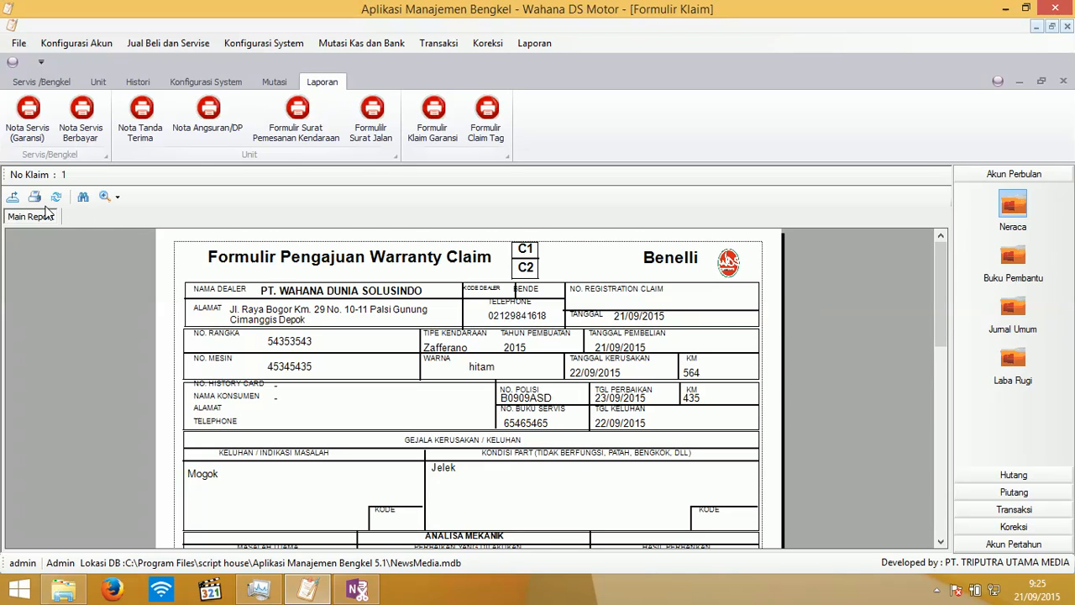
scroll(542, 307, down, 5)
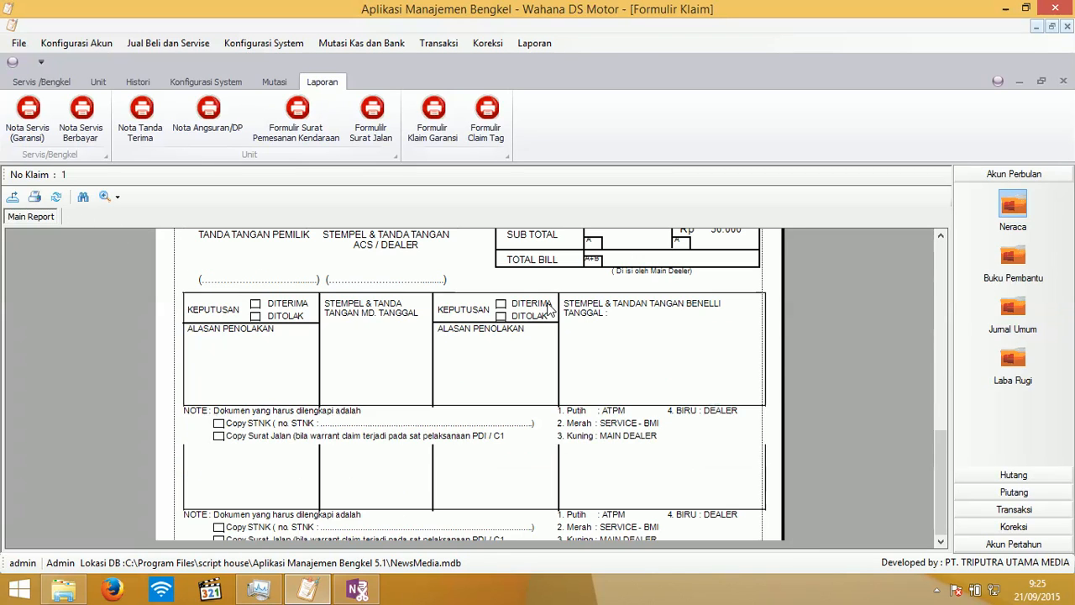
scroll(550, 308, up, 5)
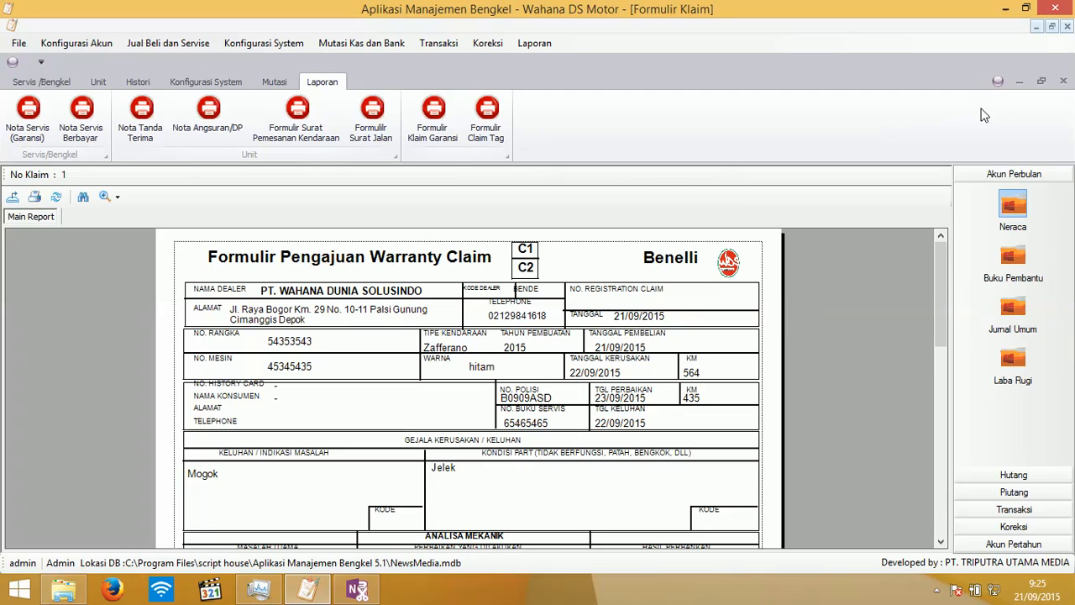
click(1062, 82)
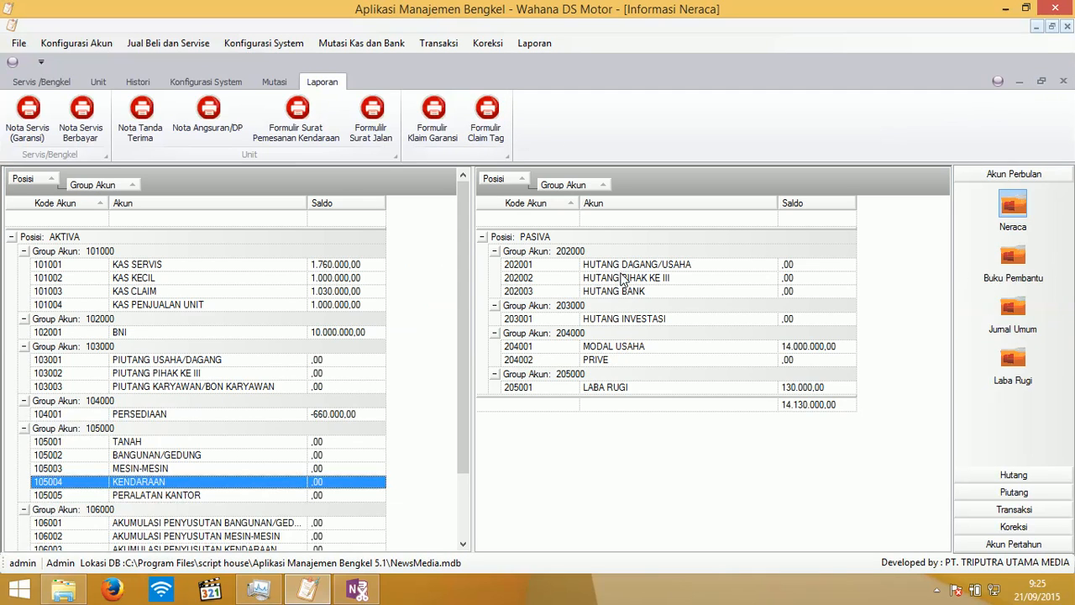
- Close the open windows and preview the Karbu Clean 500 ml claim tag in Formulir Claim Tag
click(1063, 81)
click(1063, 83)
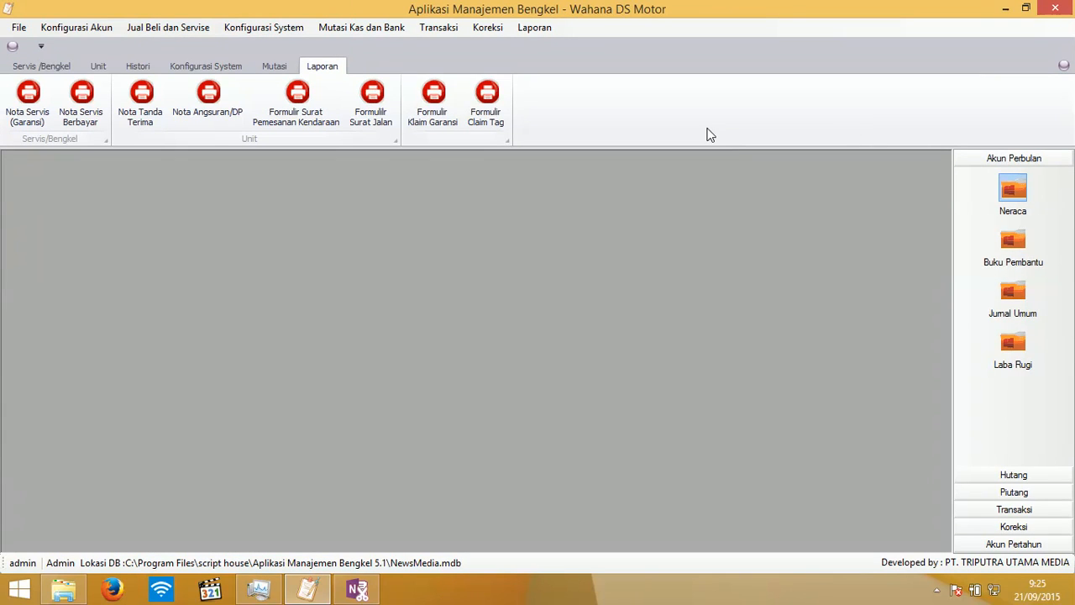
click(482, 98)
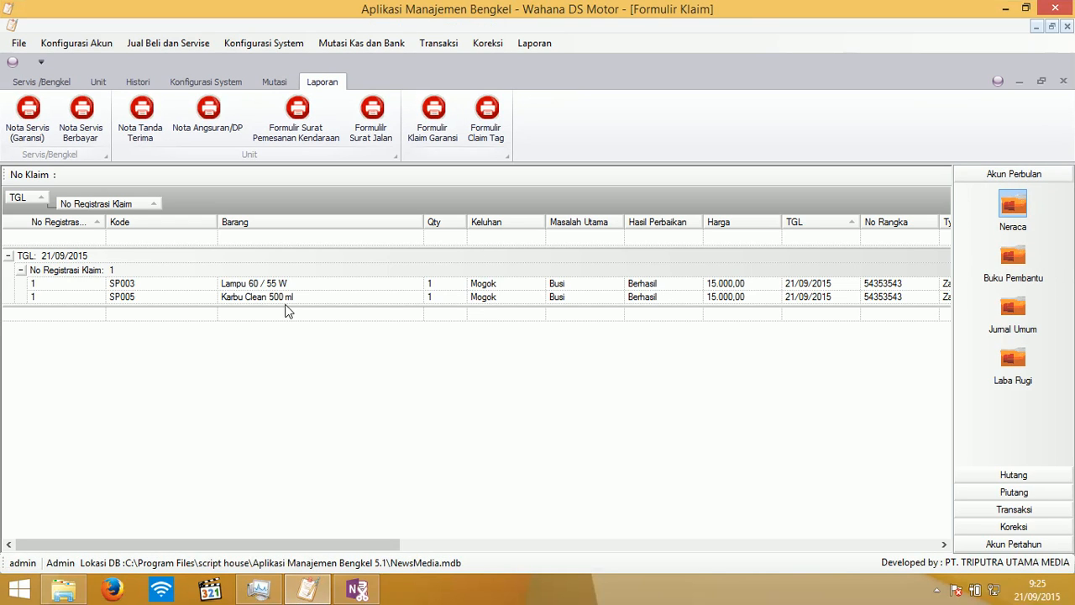
double_click(289, 298)
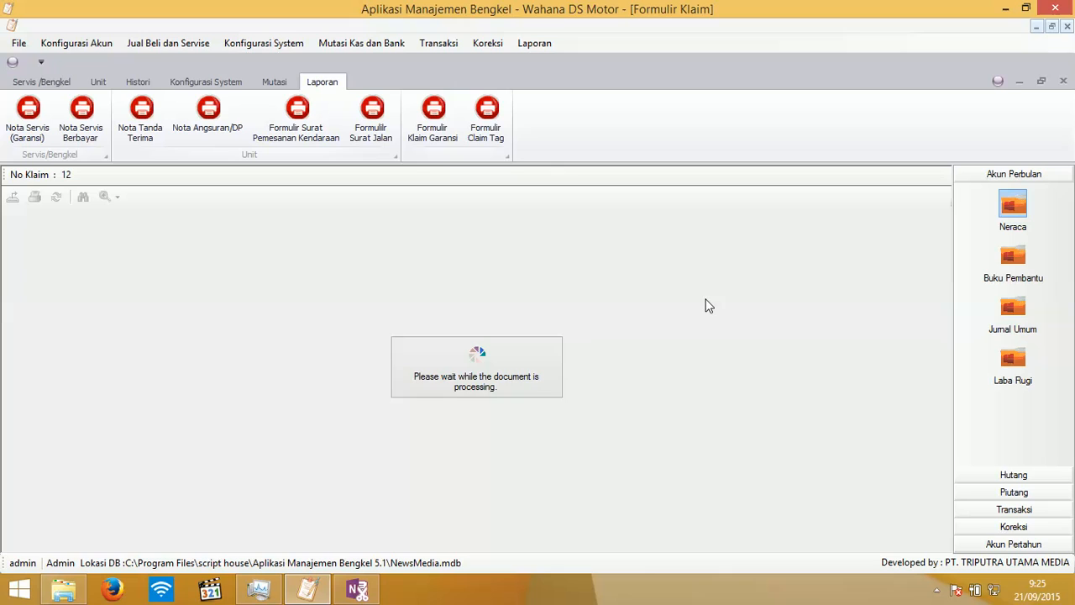
scroll(708, 305, down, 3)
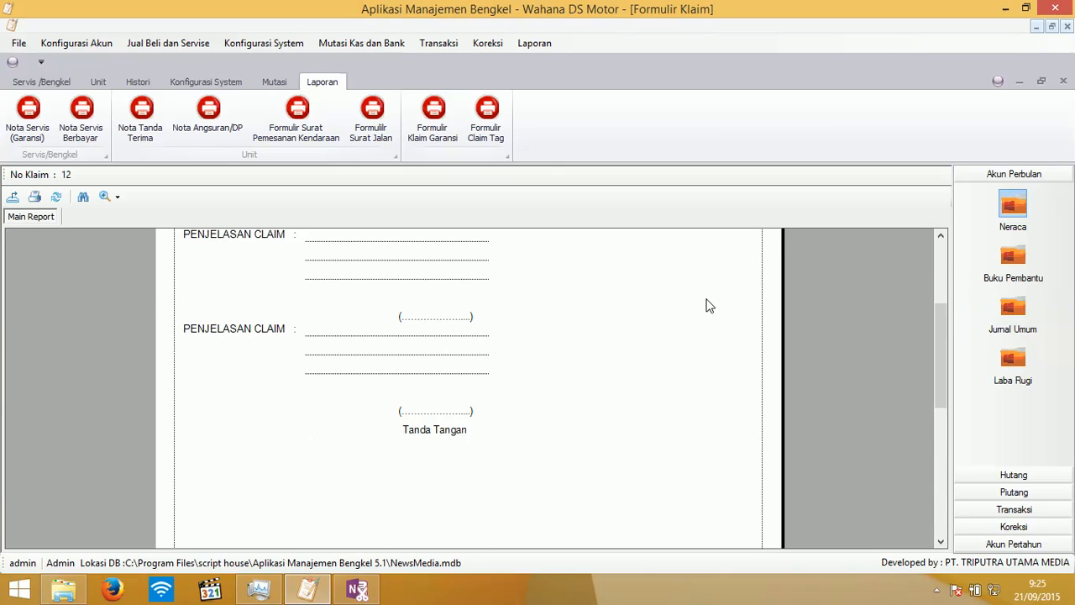
scroll(708, 305, up, 3)
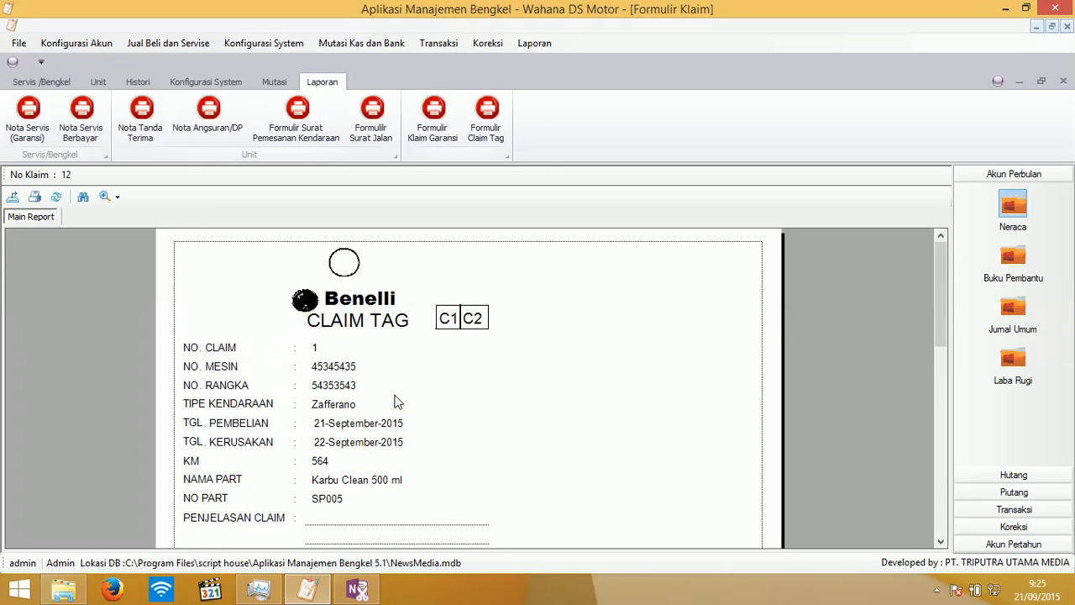
right_click(542, 341)
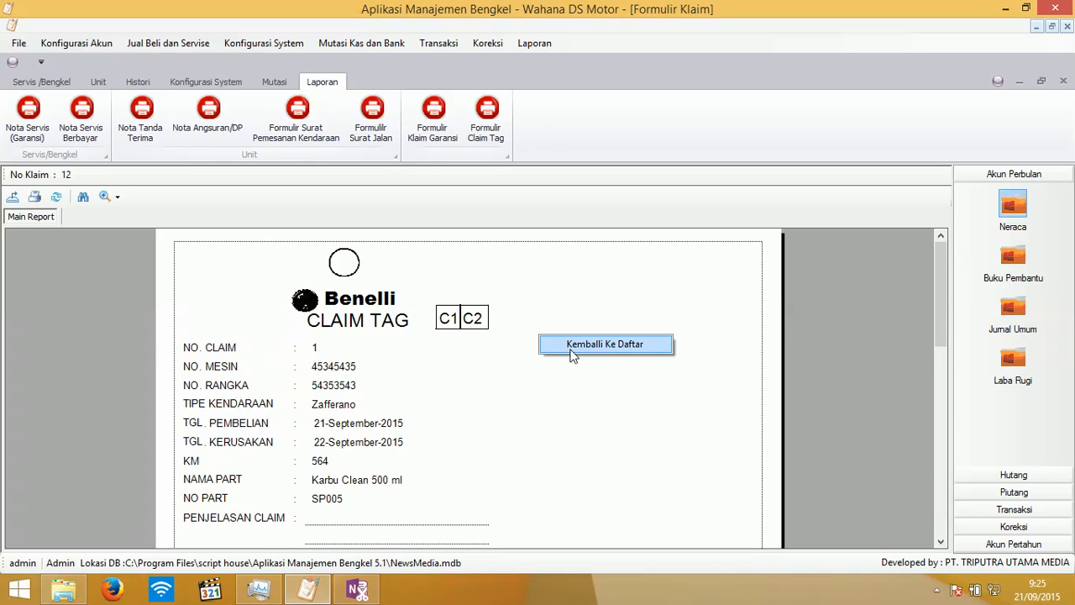
click(571, 351)
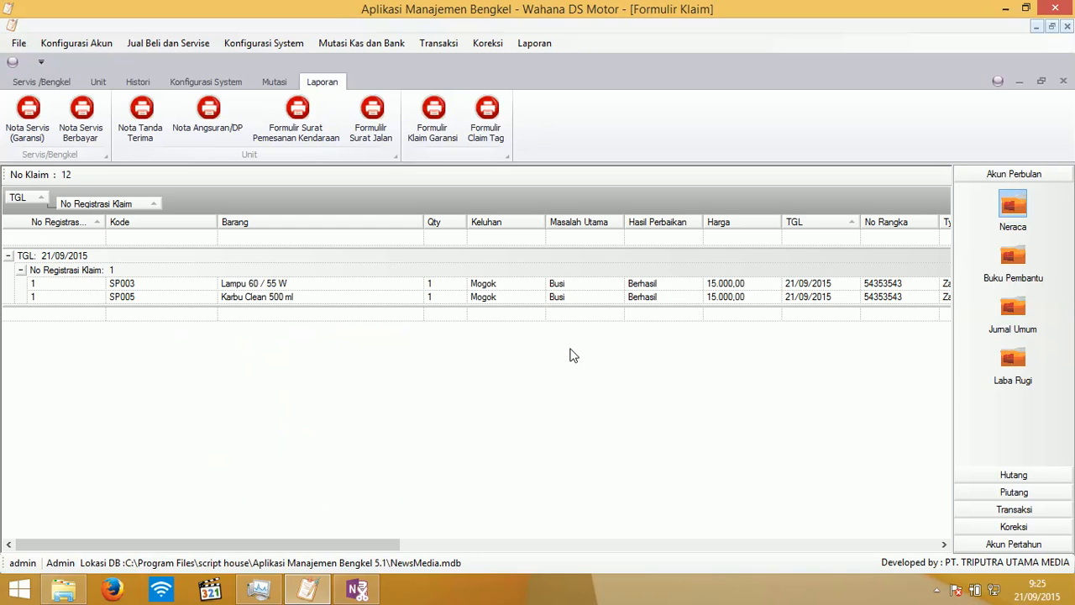
- Preview the Lampu 60 / 55 W claim tag, then close the claim tag form
double_click(310, 291)
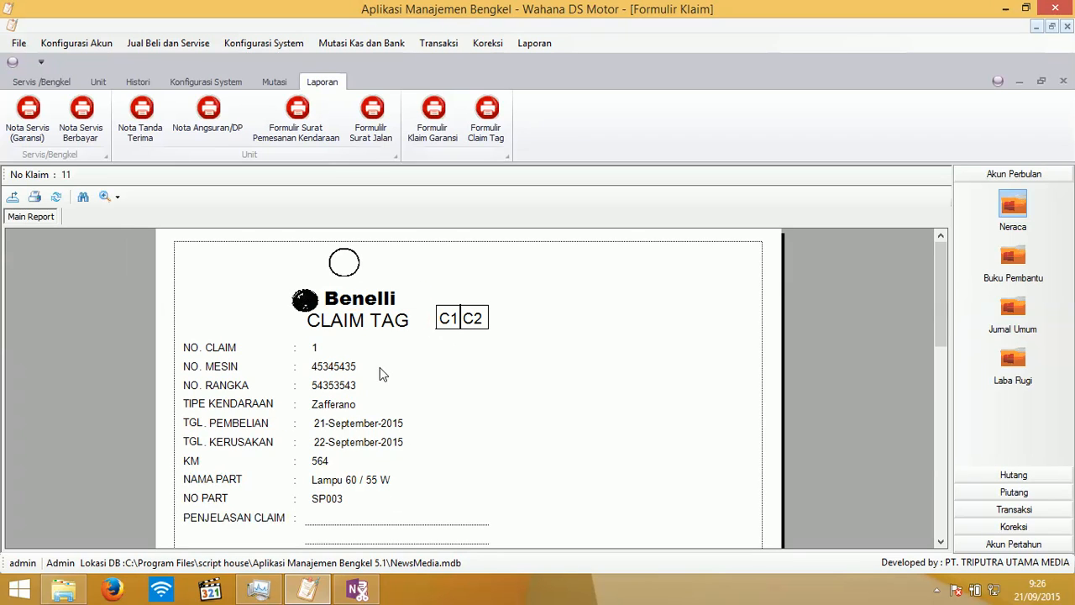
right_click(564, 344)
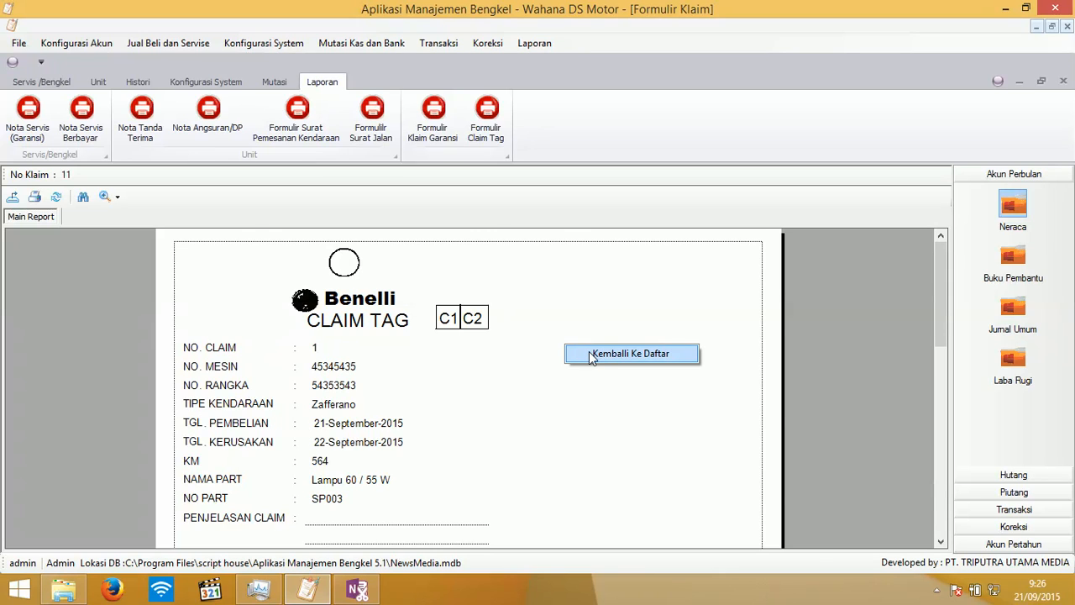
click(588, 353)
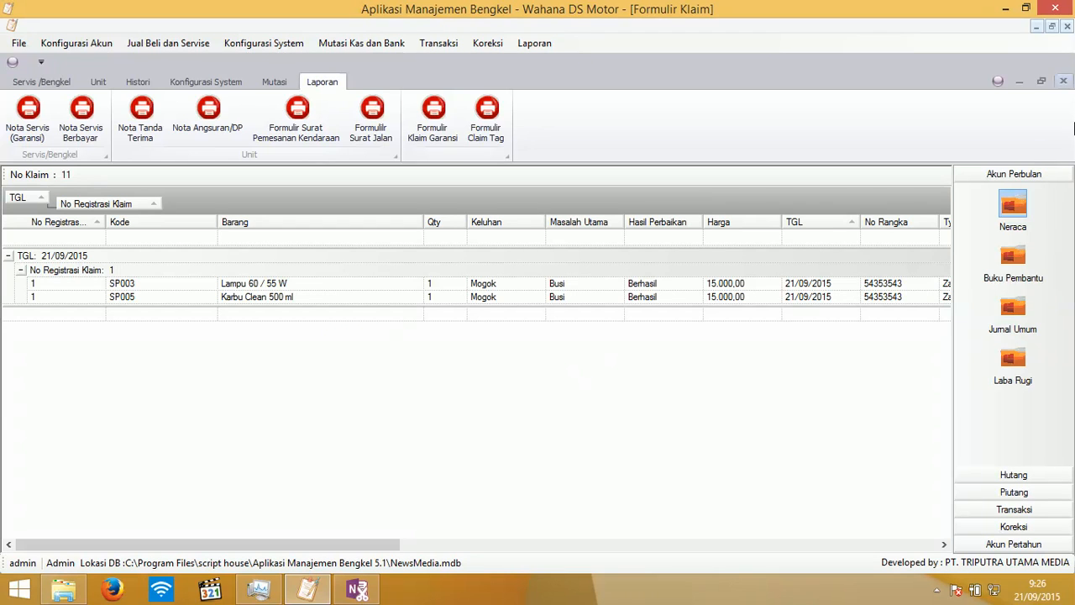
click(1064, 81)
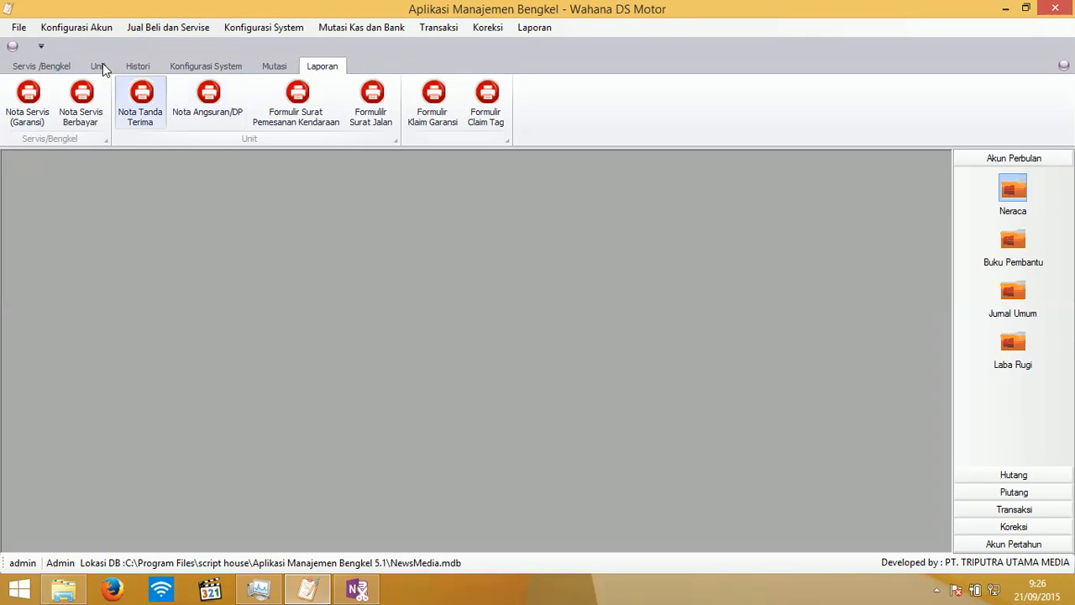
- Switch the ribbon from Servis /Bengkel to the Unit sales tab
click(55, 70)
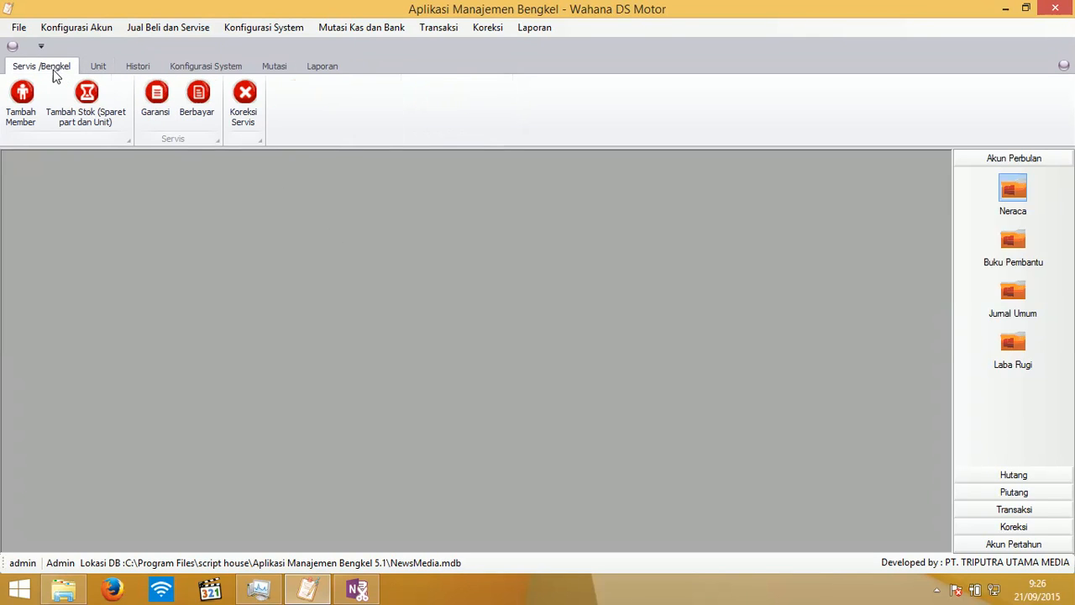
click(96, 67)
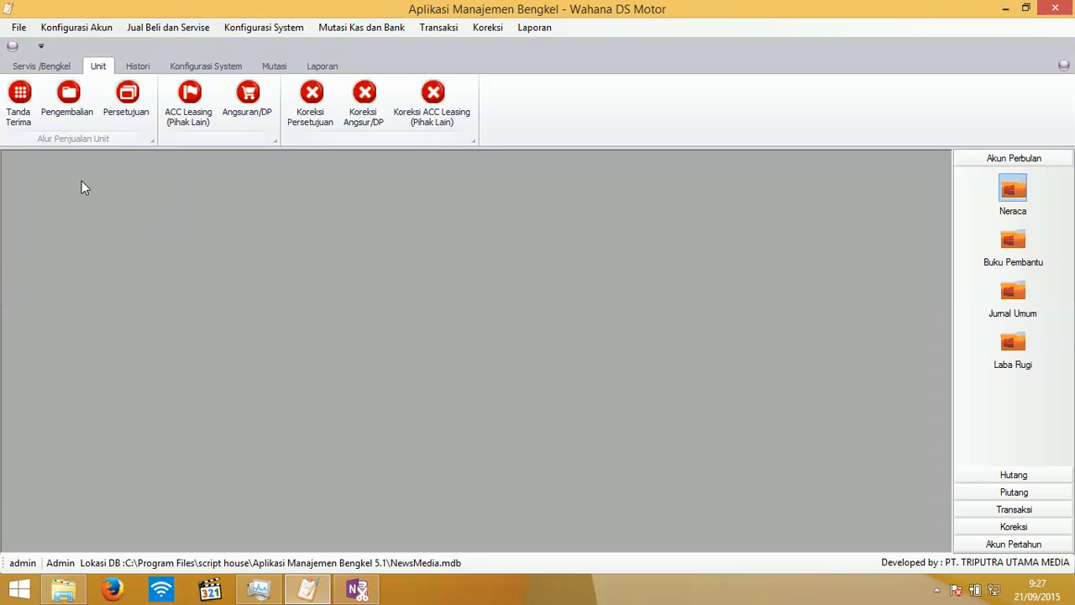
- In Tanda Jadi Penjualan Unit, add new member A1 with the customer's name and street address
click(18, 107)
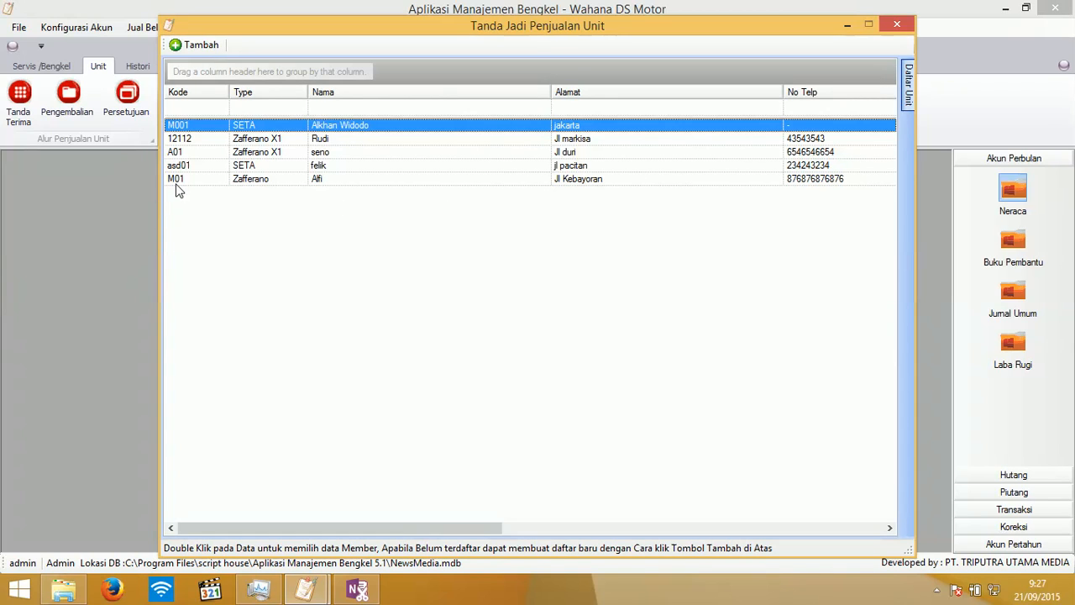
click(196, 48)
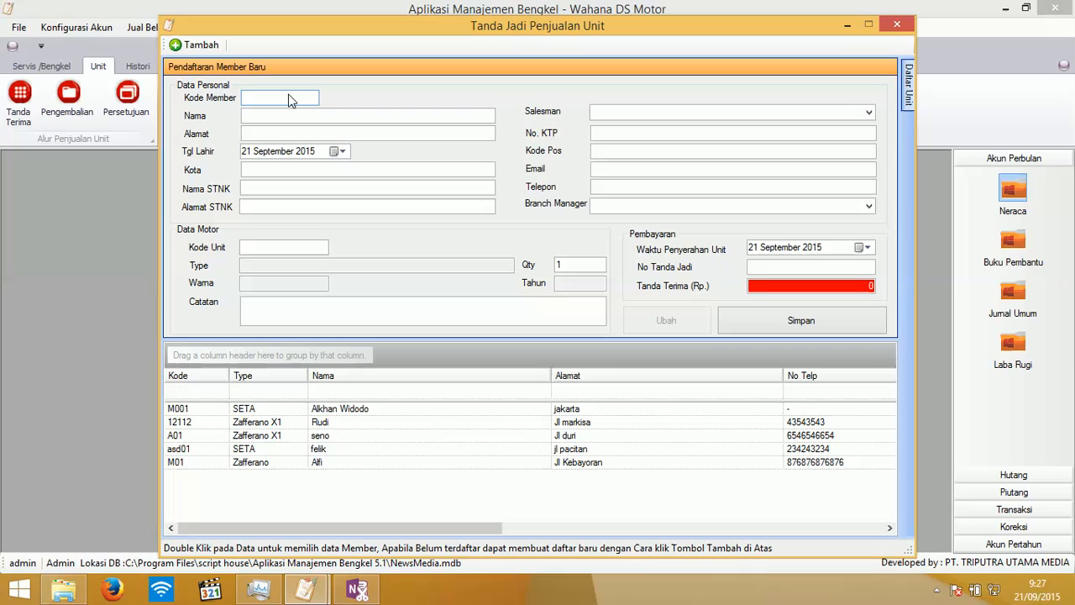
text(A1)
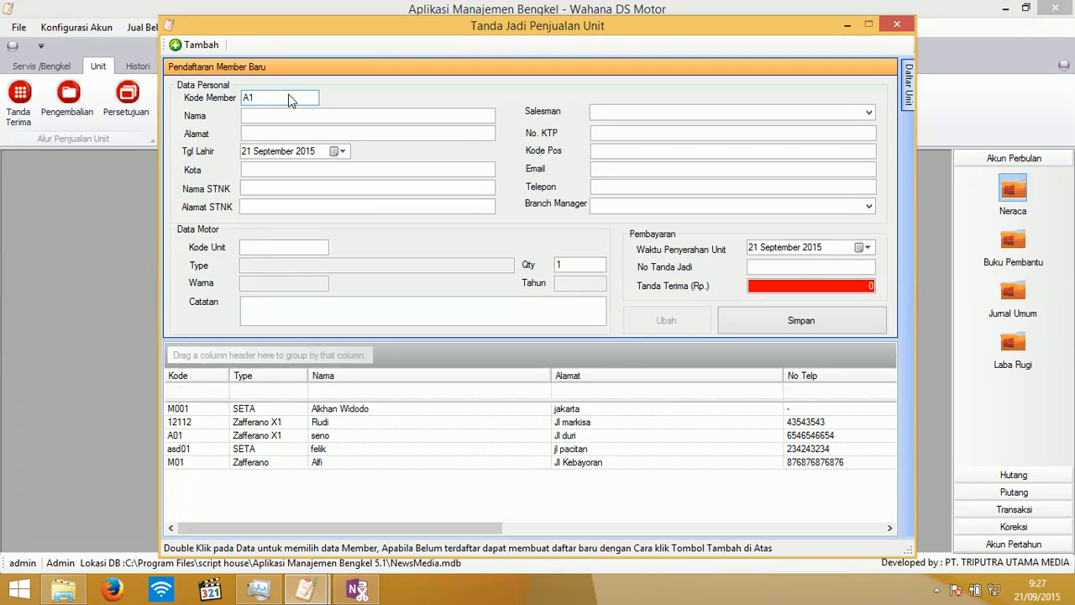
key(Tab)
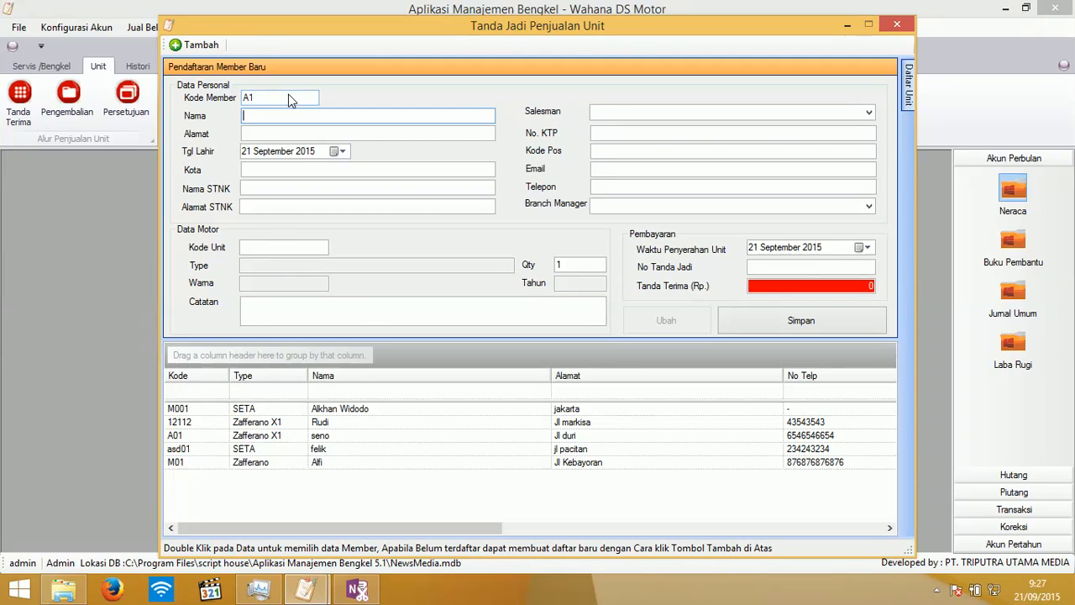
text(Sani)
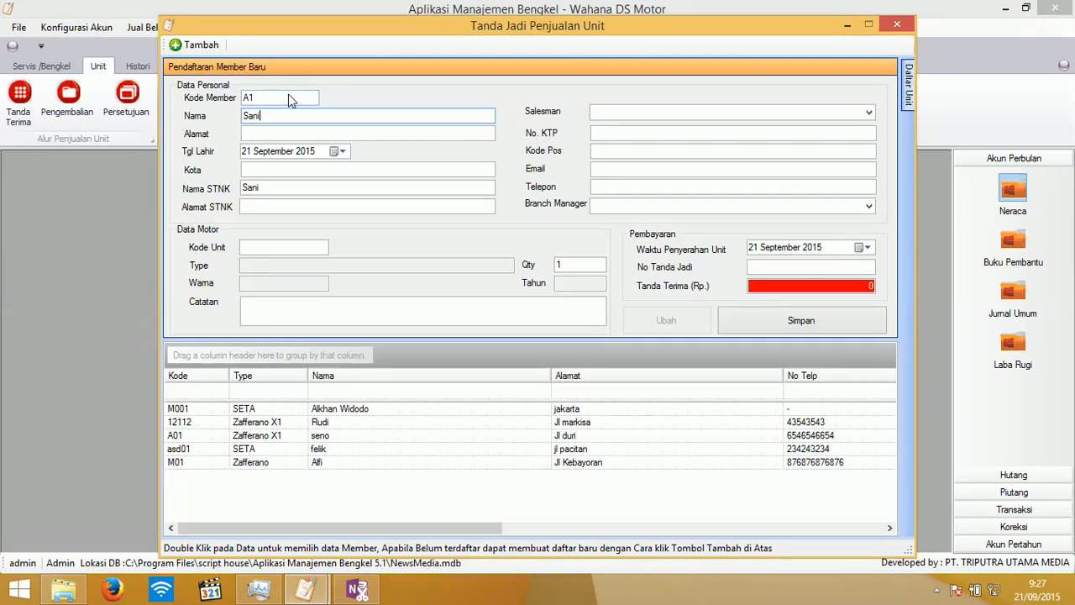
key(Tab)
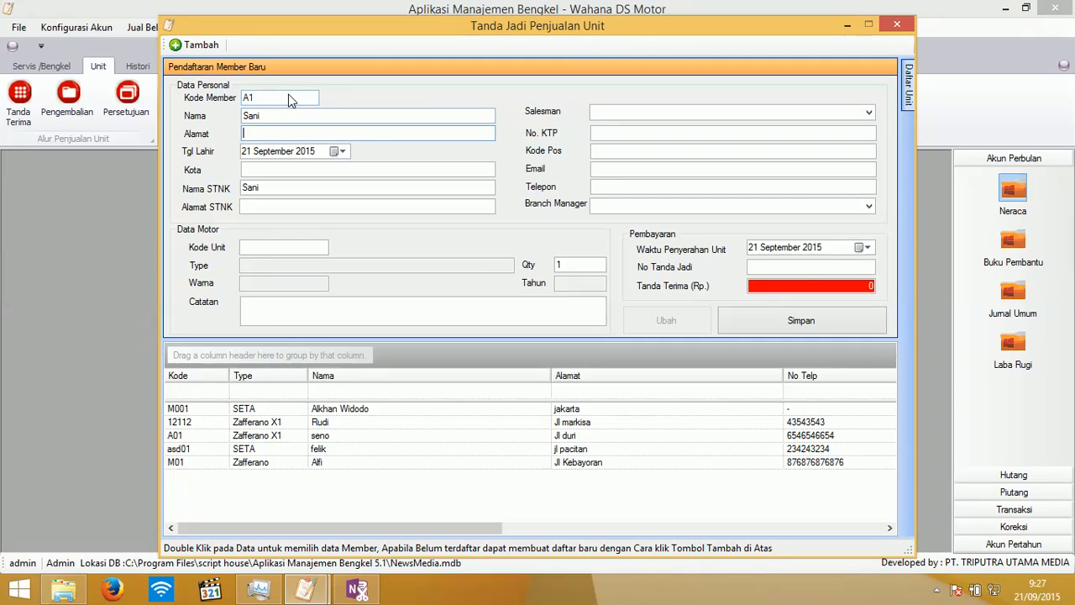
text(Jl)
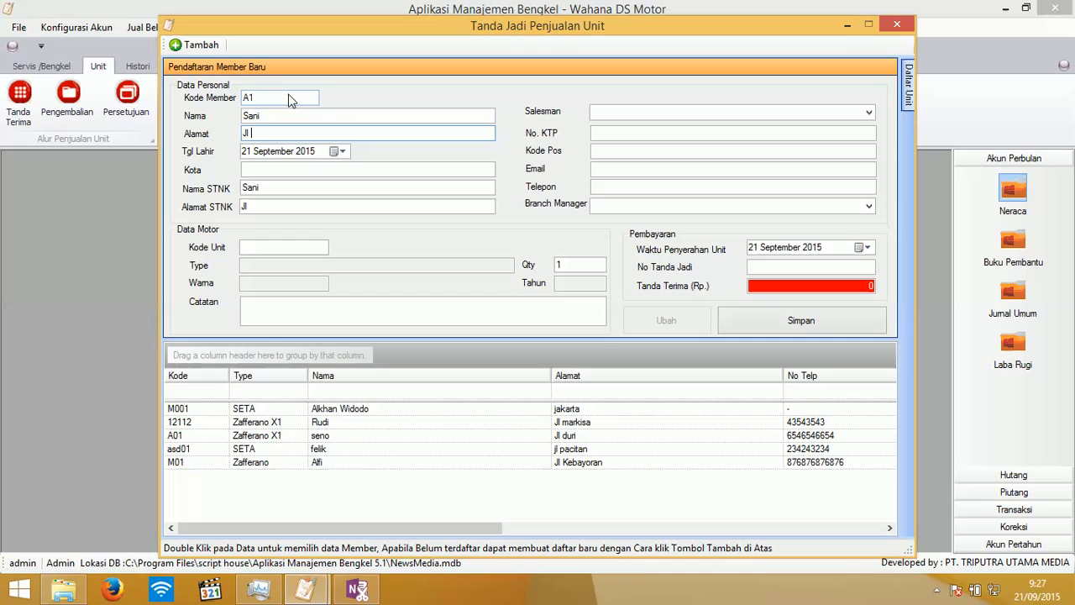
text( Kenanga)
- Set the member's birth date to 21 September 1990 with the calendar
click(340, 151)
click(356, 176)
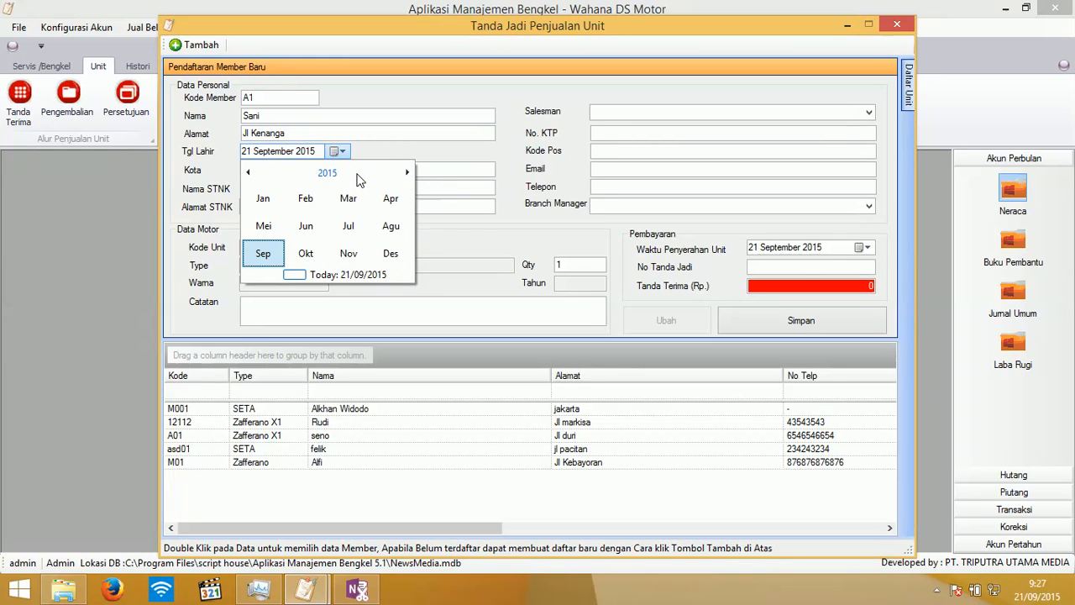
click(327, 173)
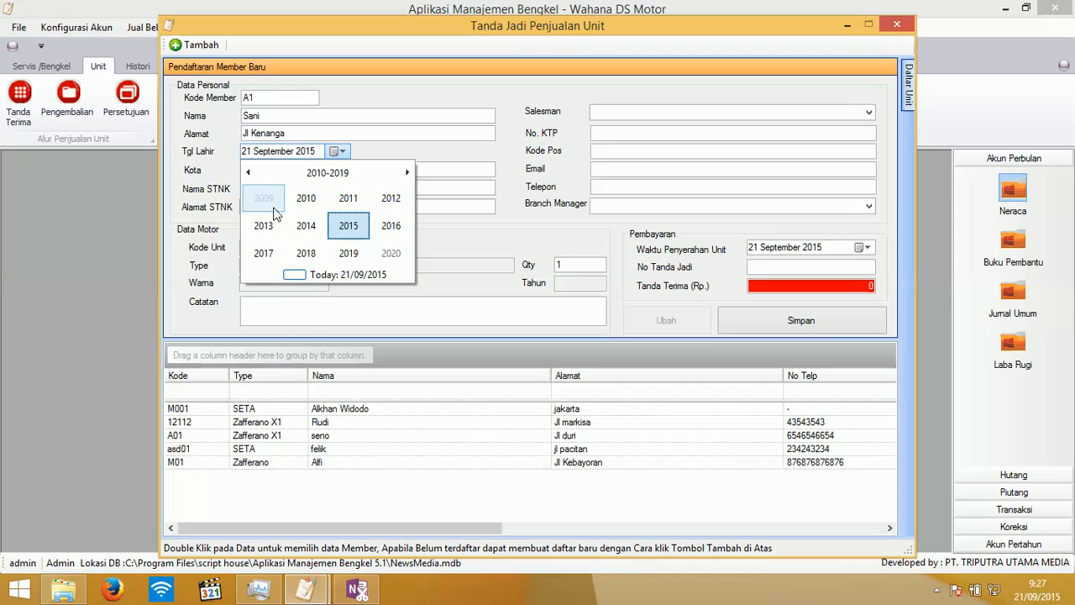
click(247, 175)
click(247, 175)
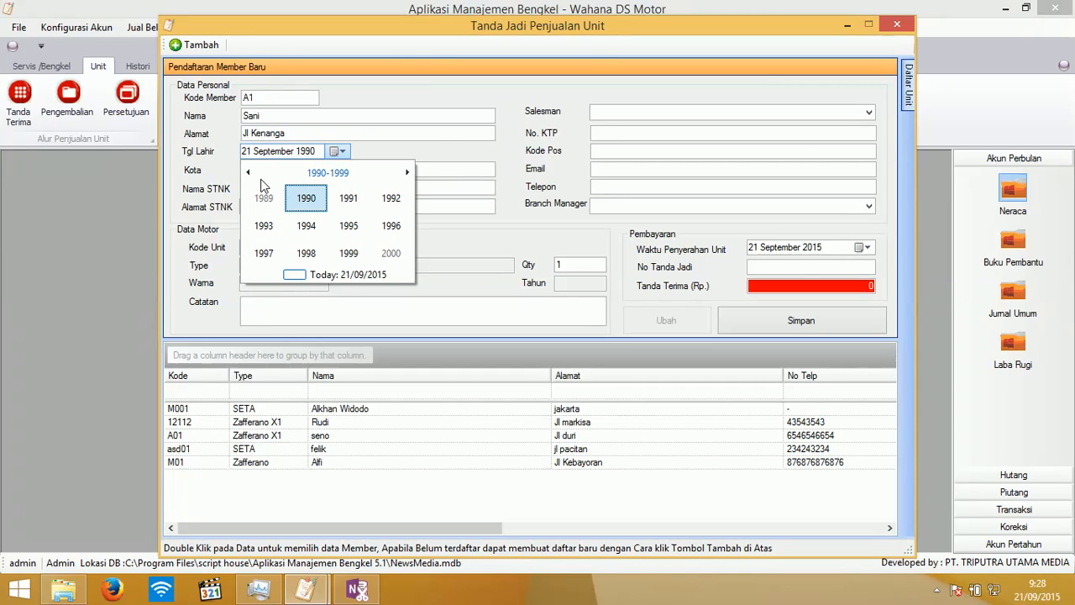
click(306, 199)
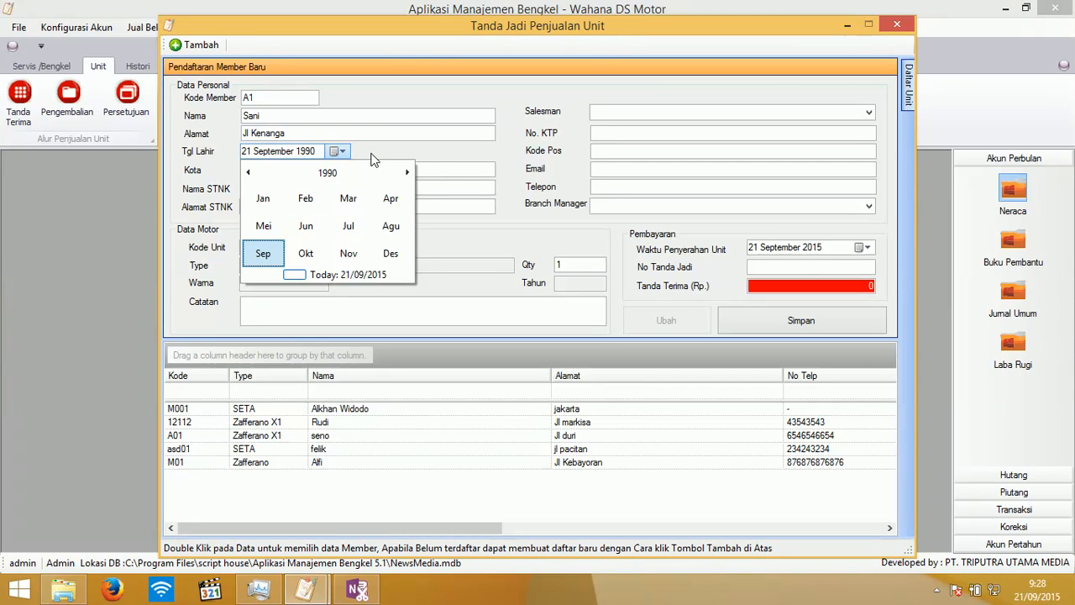
click(438, 169)
- Fill in the member's city, salesman, KTP number and postal code
click(319, 170)
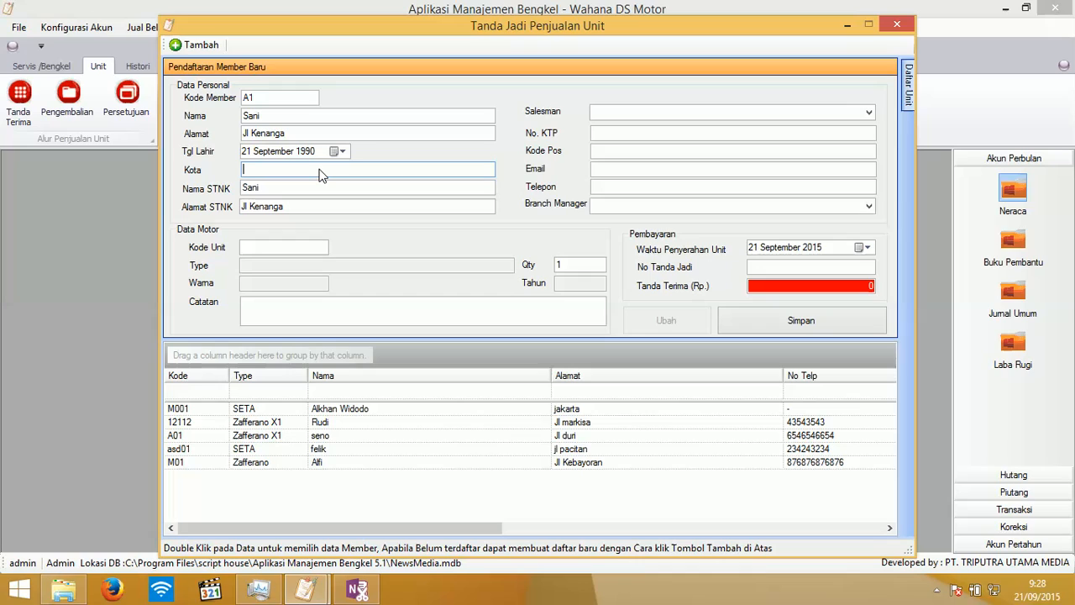
text(Jak)
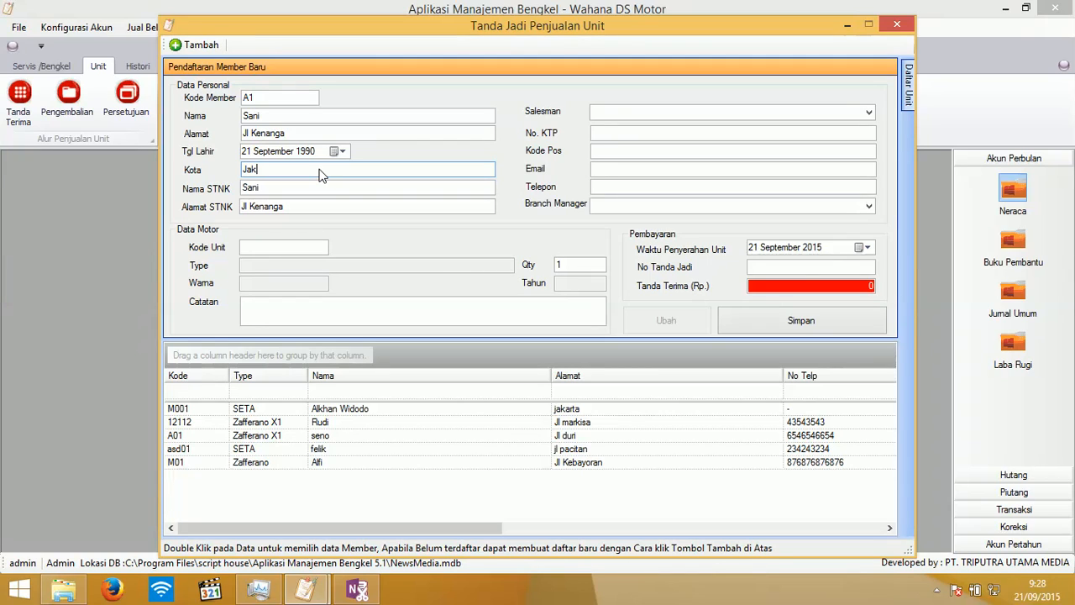
text(arta)
key(Tab)
key(Tab)
key(Tab)
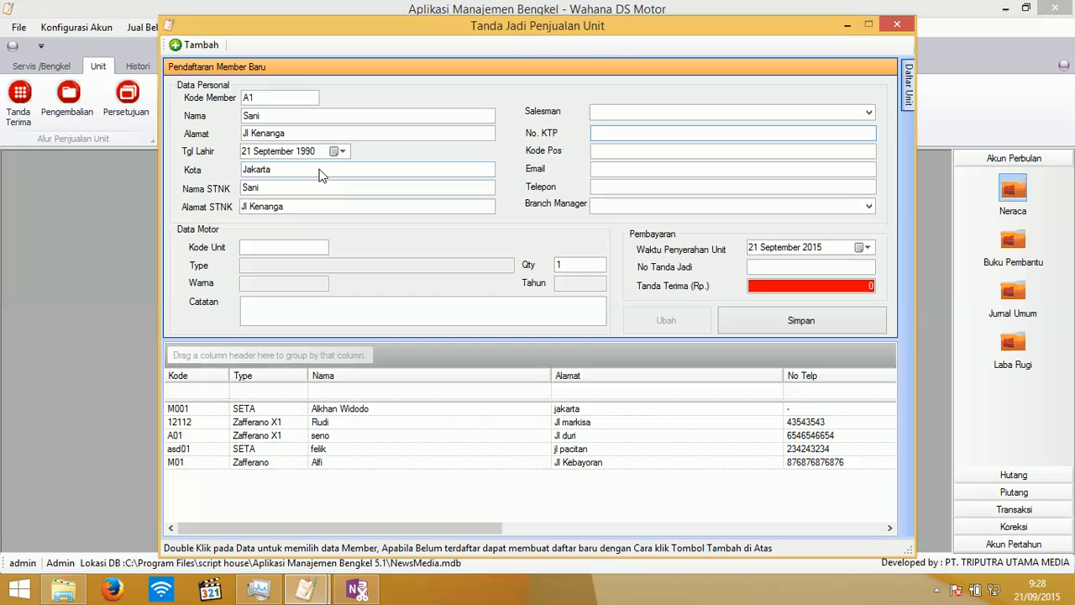
click(605, 115)
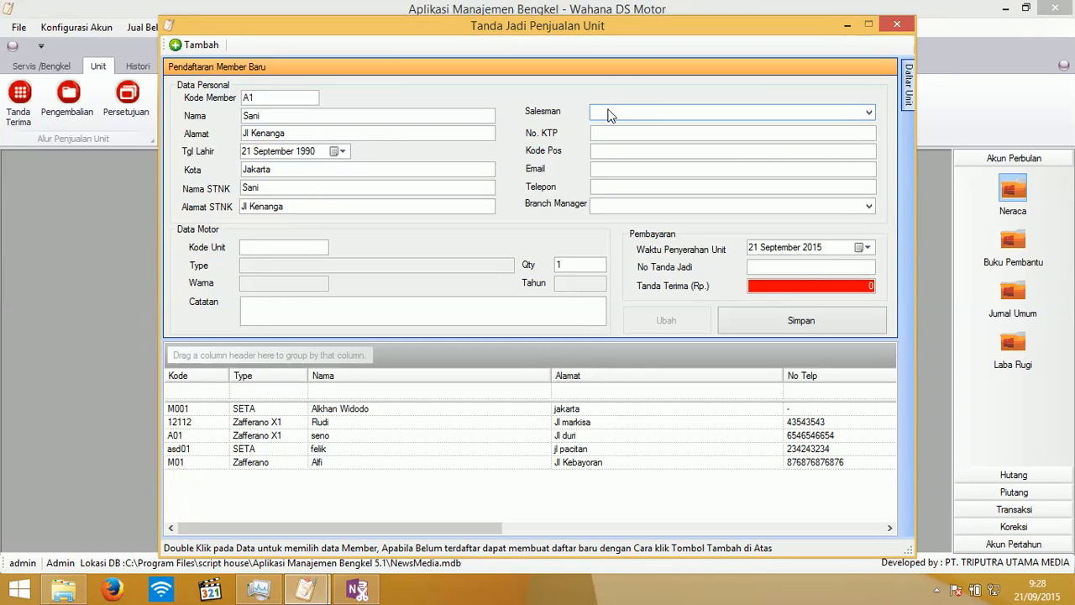
text(Dani)
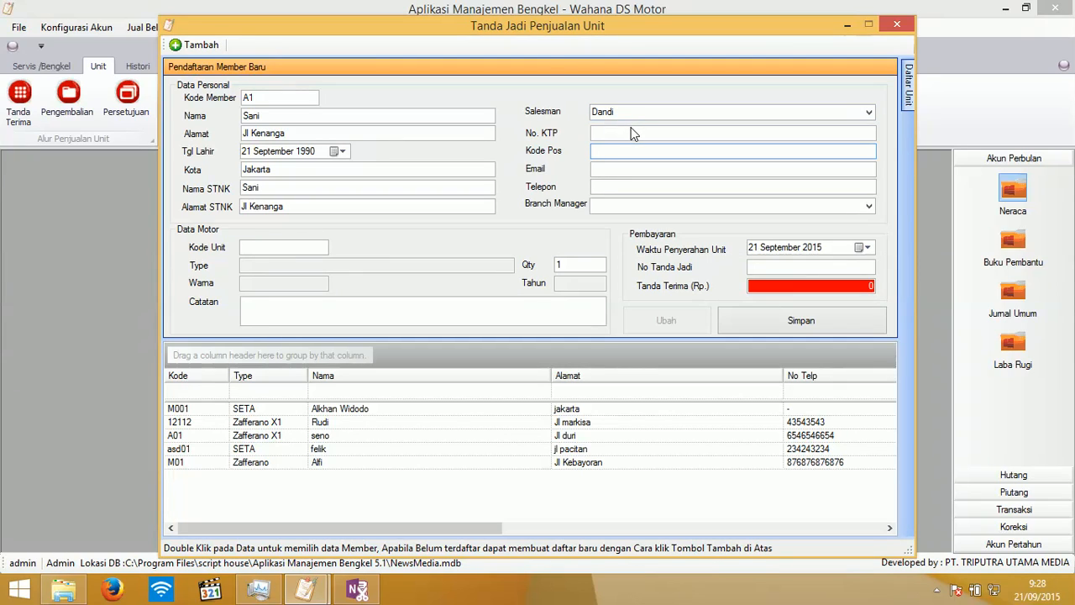
click(634, 135)
text(765765767576)
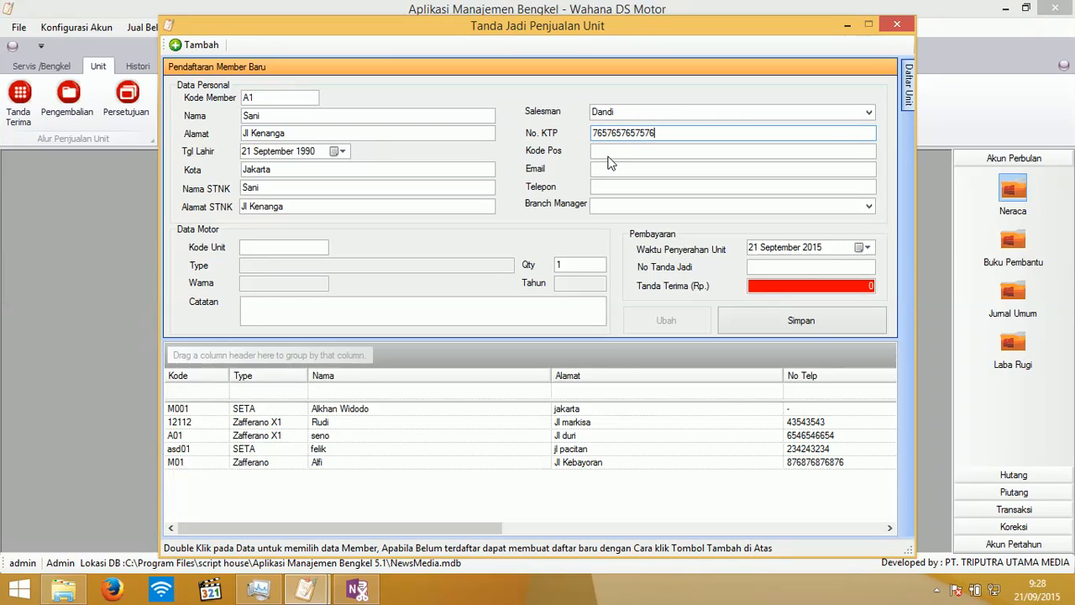
click(612, 160)
text(654654)
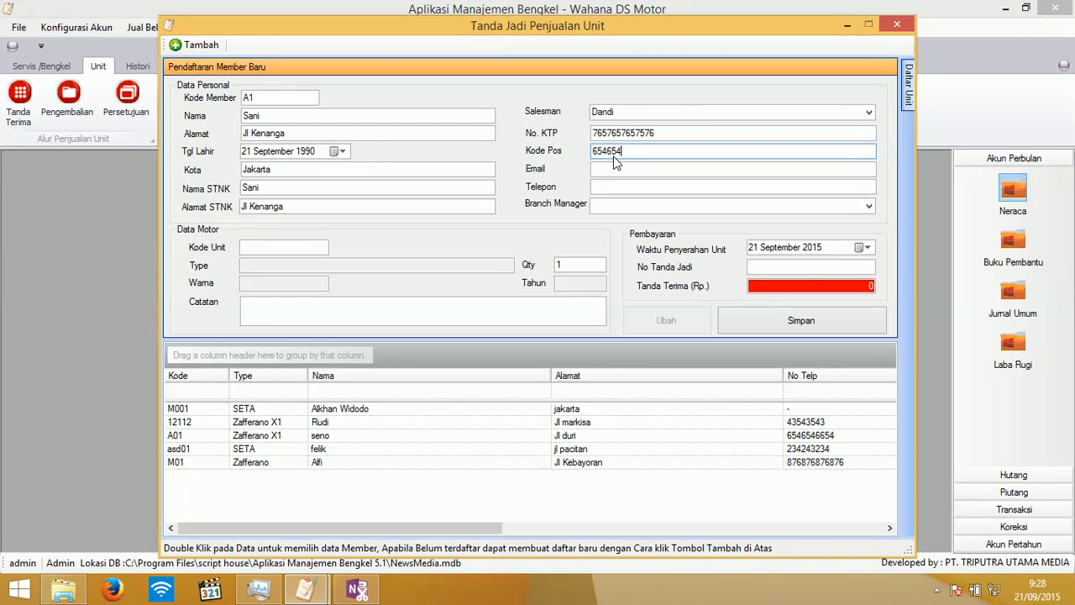
- Enter the member's e-mail, phone number and branch manager
click(636, 171)
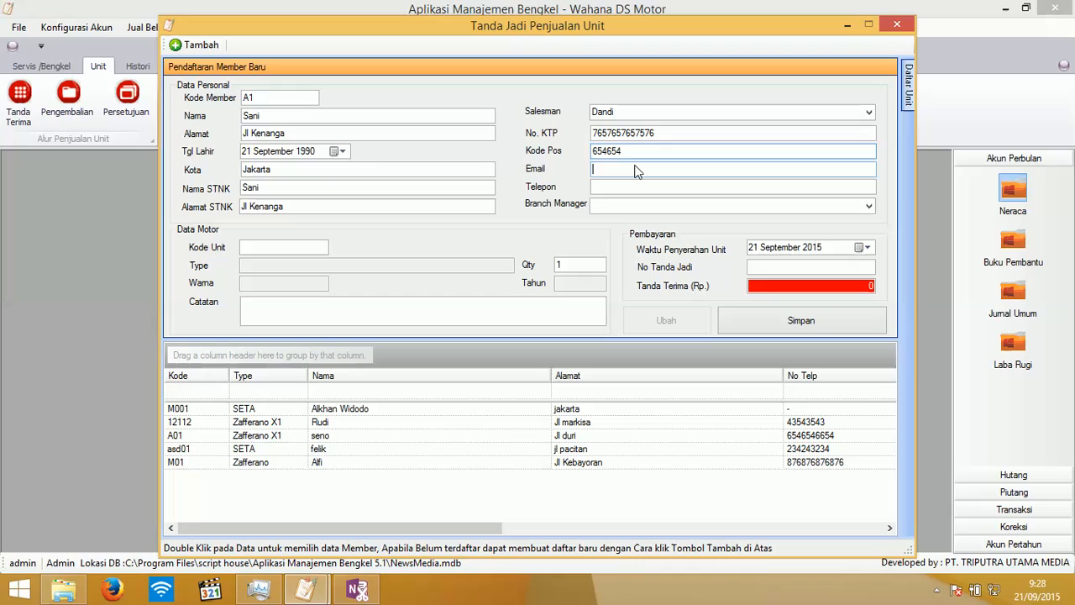
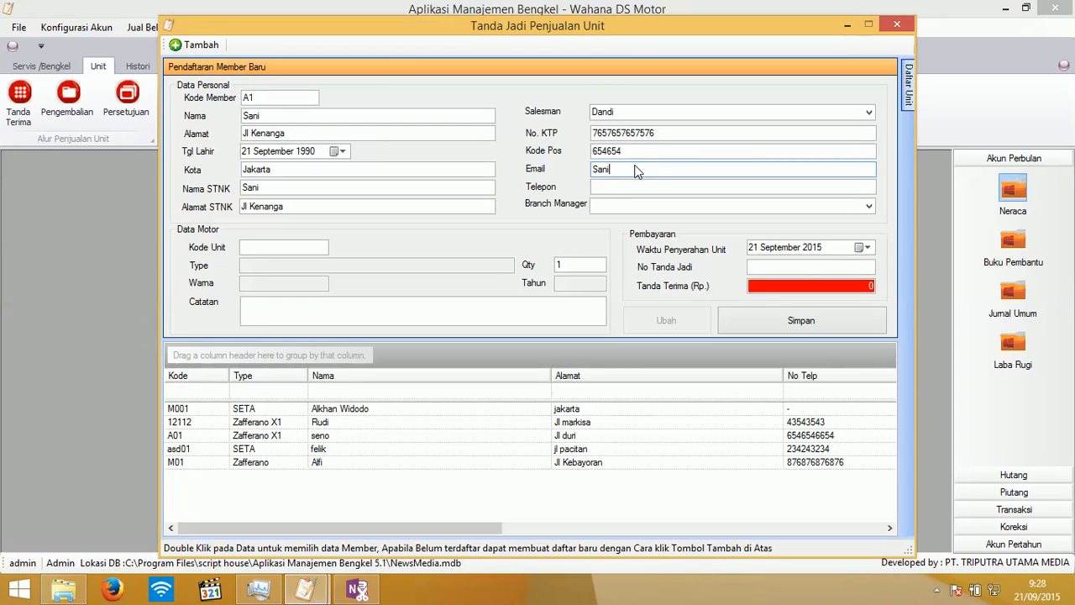
click(611, 192)
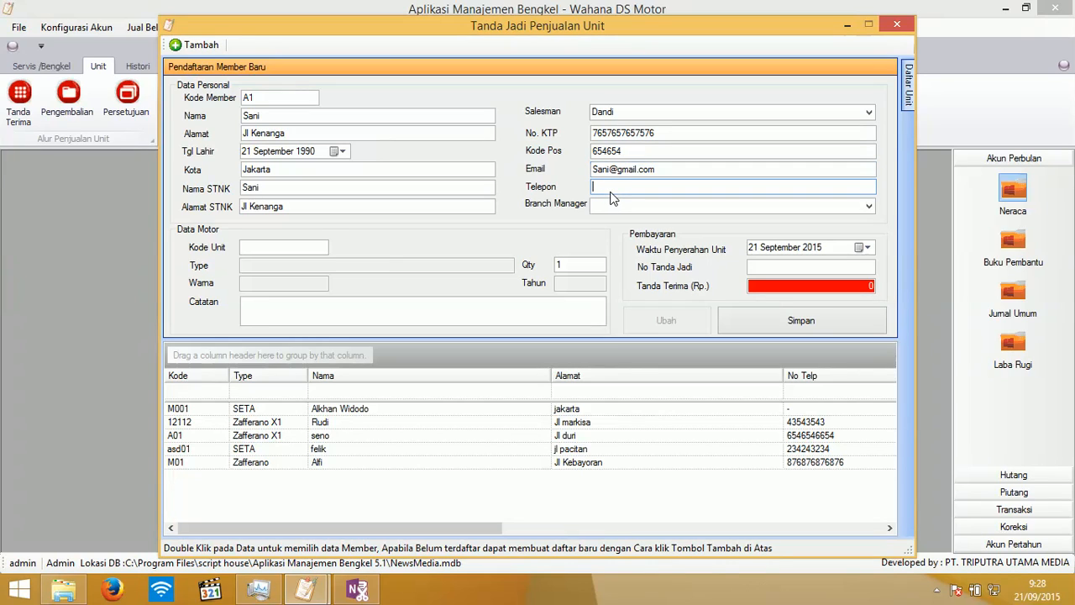
click(654, 203)
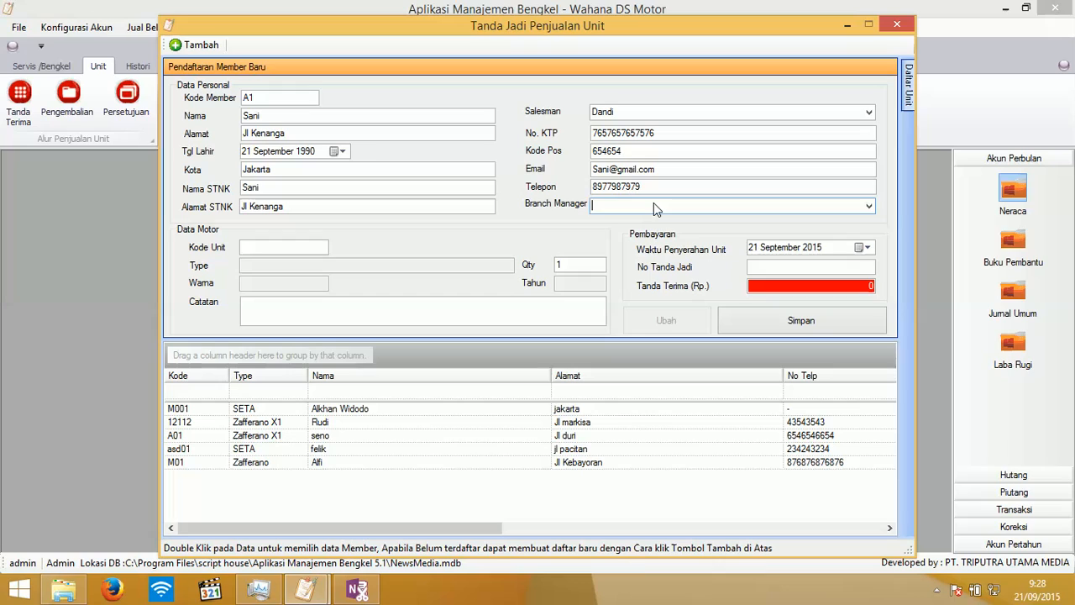
text(D)
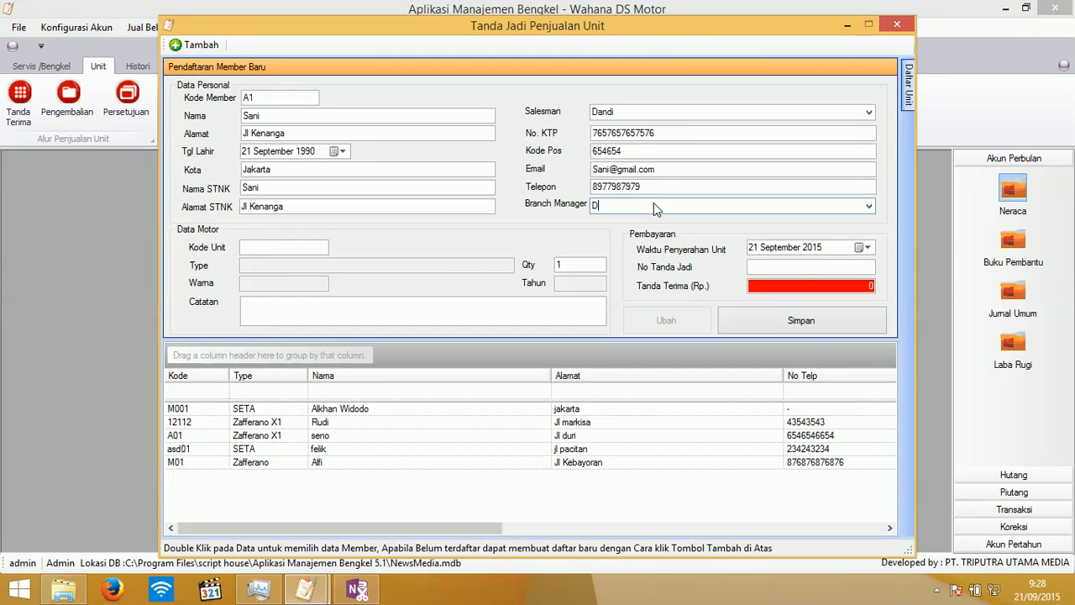
text(epok)
- Fill the motor data with unit B001 SETA and add the note 'blok hitam'
mouse_move(906, 101)
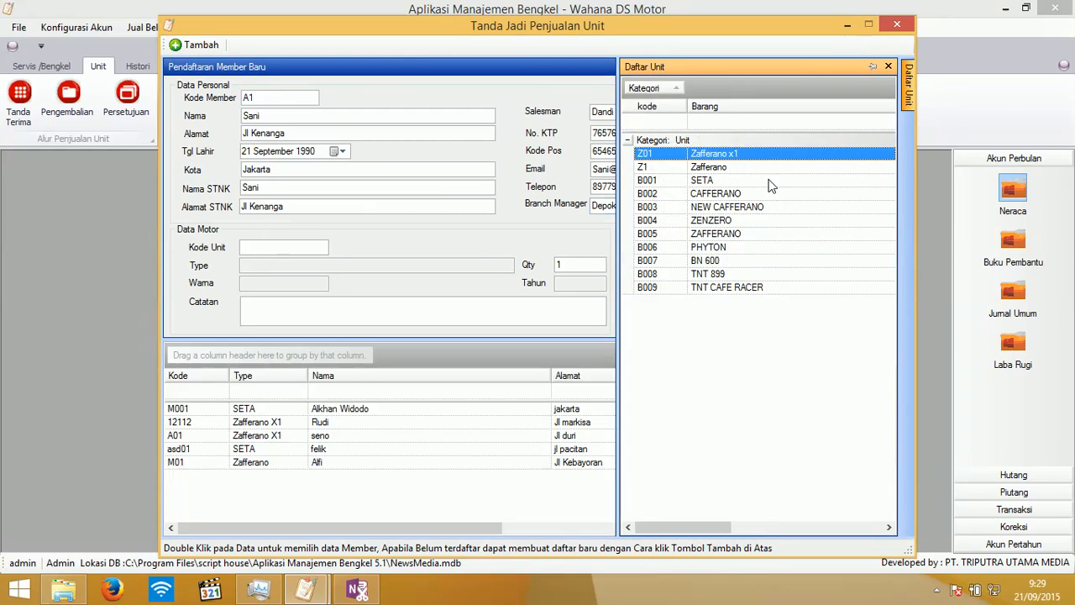
click(740, 180)
double_click(740, 181)
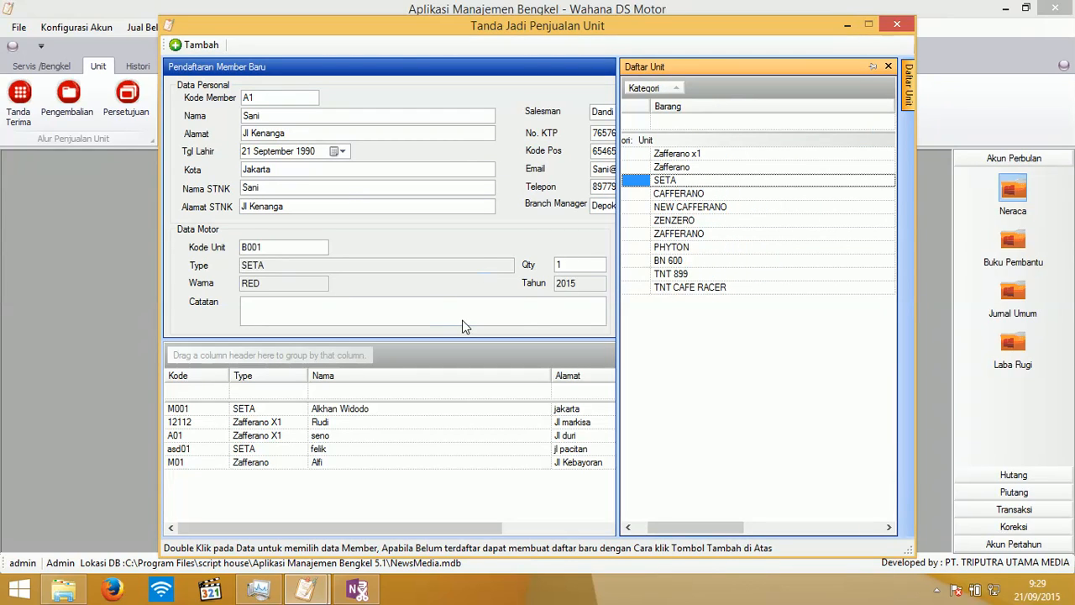
click(524, 315)
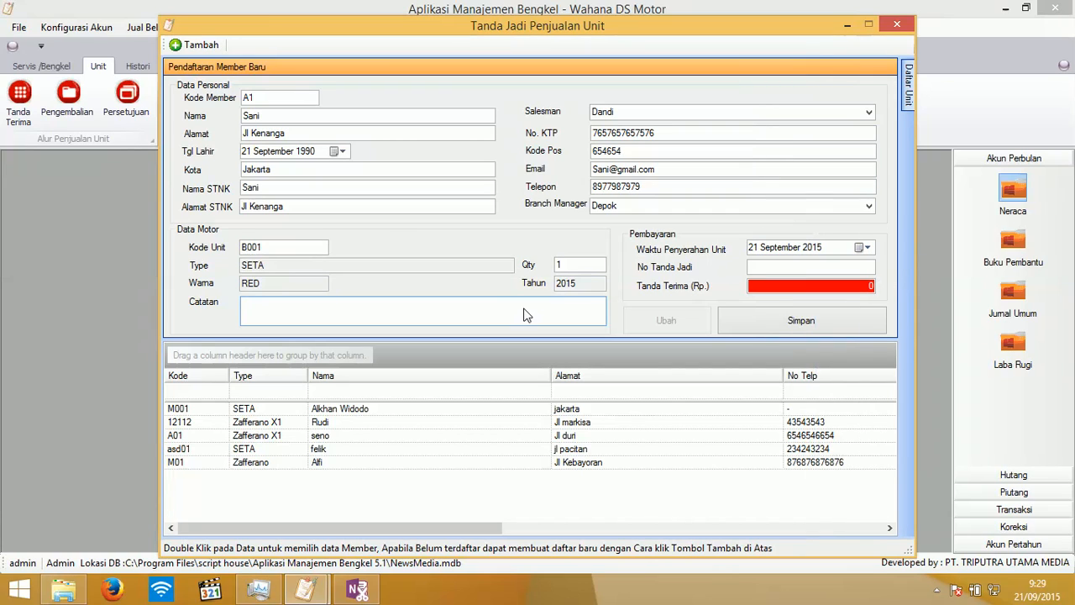
text(blok hitam)
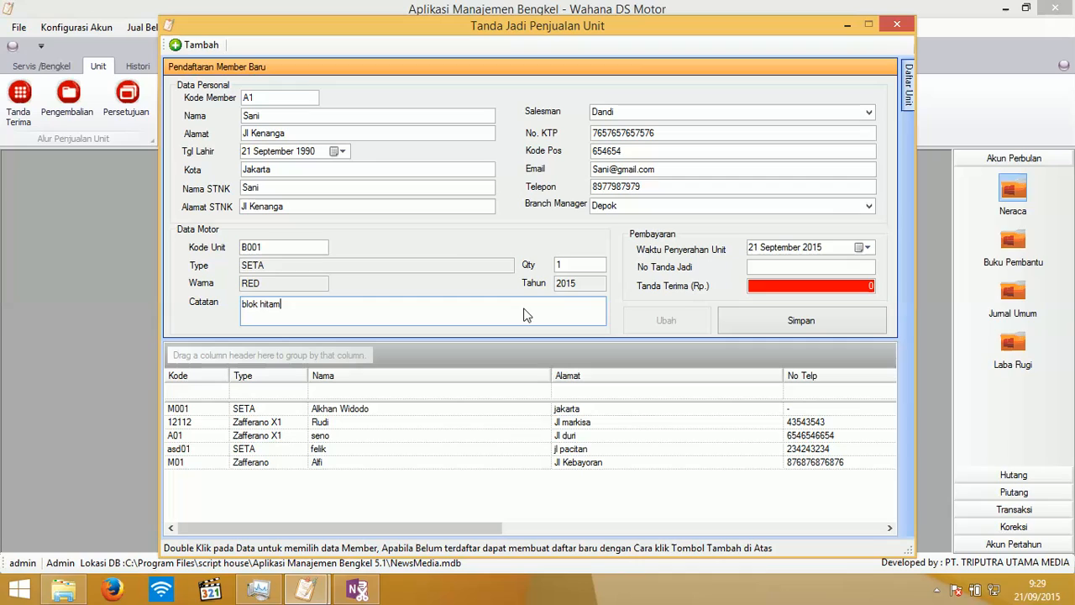
- Enter Tanda Jadi number 1 and a Tanda Terima amount of 1000000
click(808, 271)
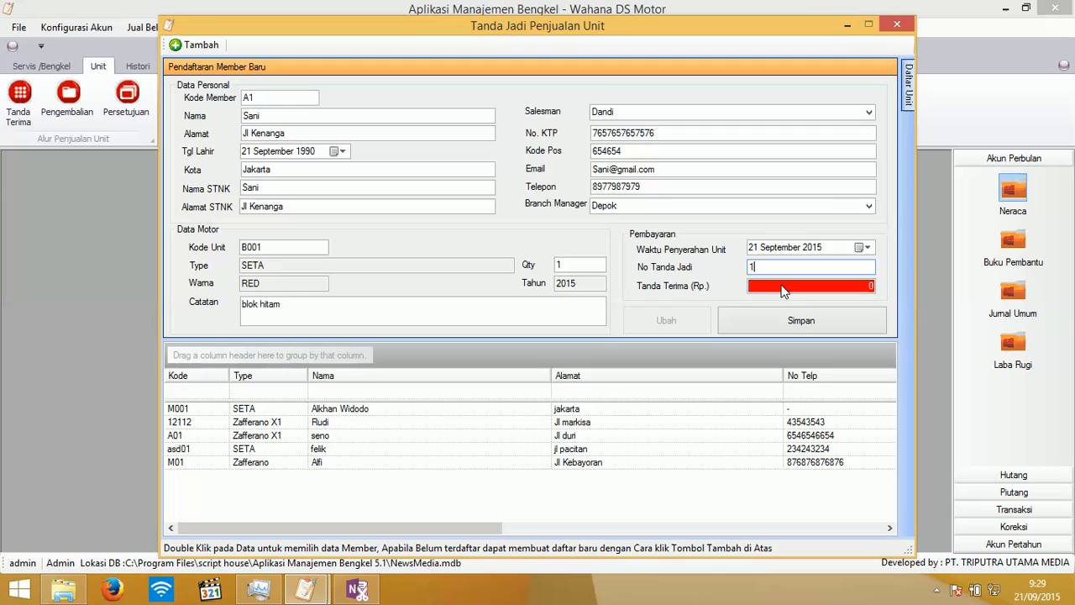
click(786, 292)
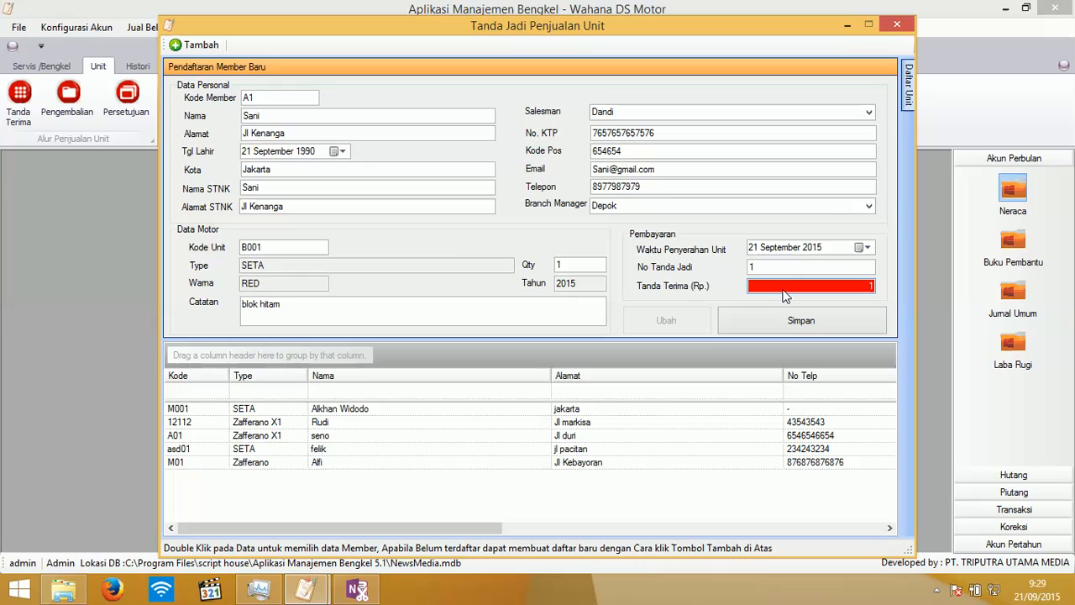
text(1000000)
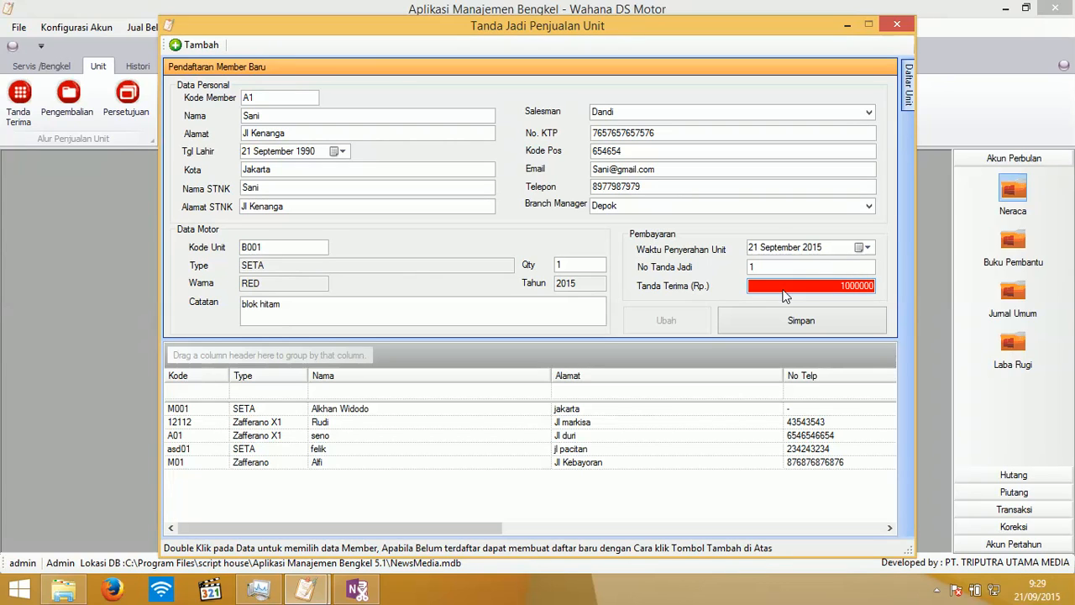
- Save the A1 booking and accept printing its receipt, closing OneNote beforehand
click(810, 327)
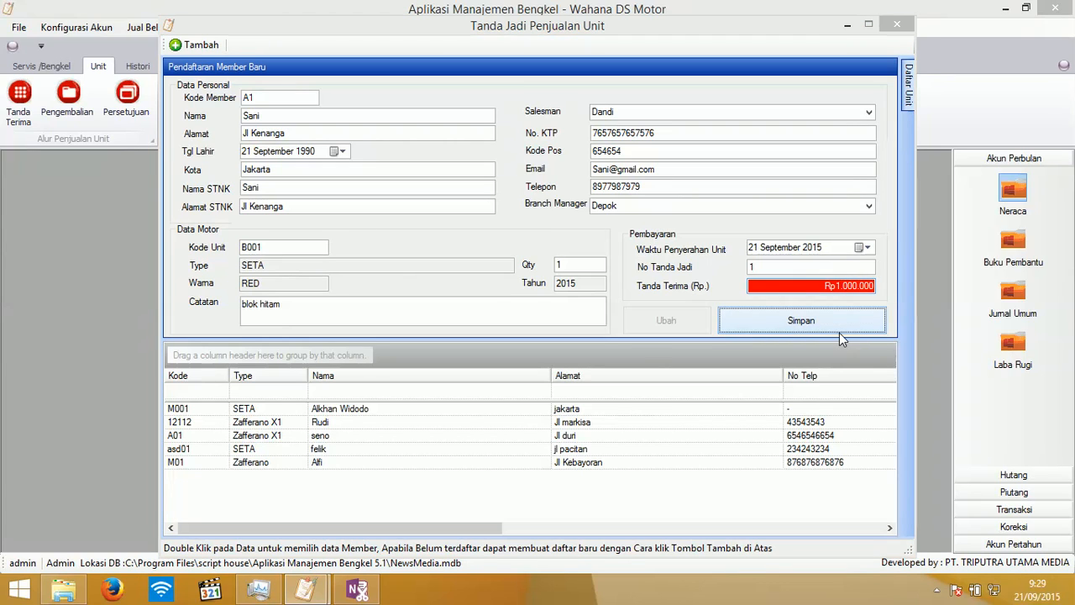
click(529, 348)
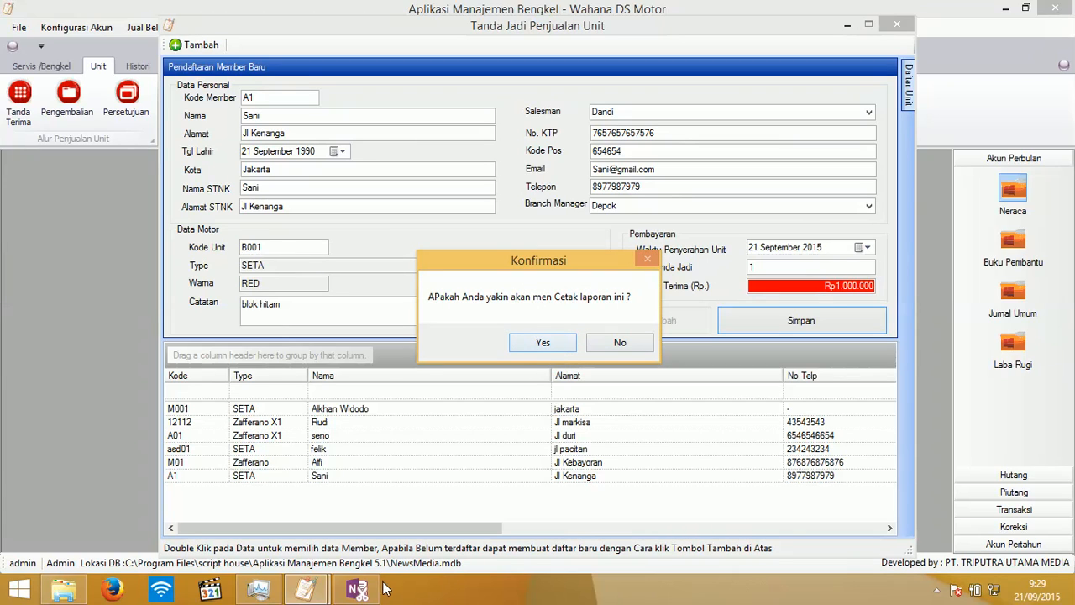
right_click(357, 590)
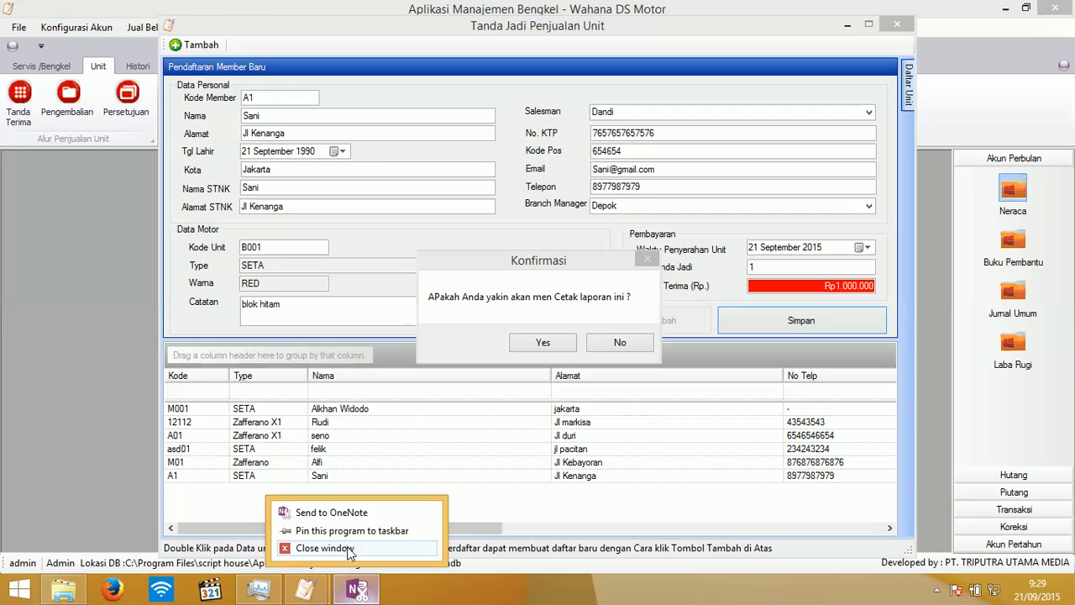
click(354, 553)
click(542, 344)
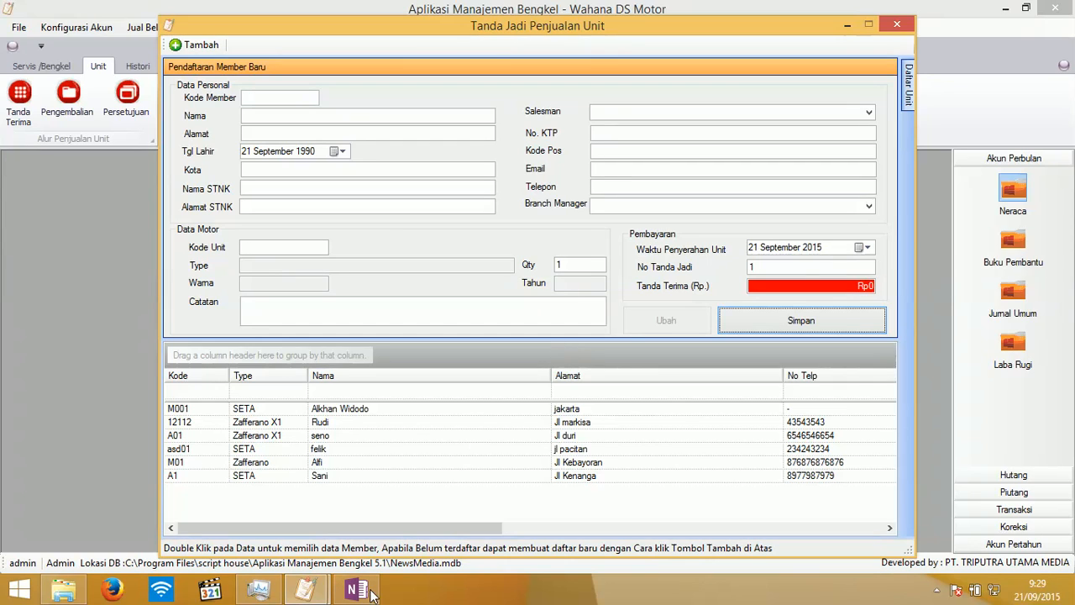
right_click(367, 593)
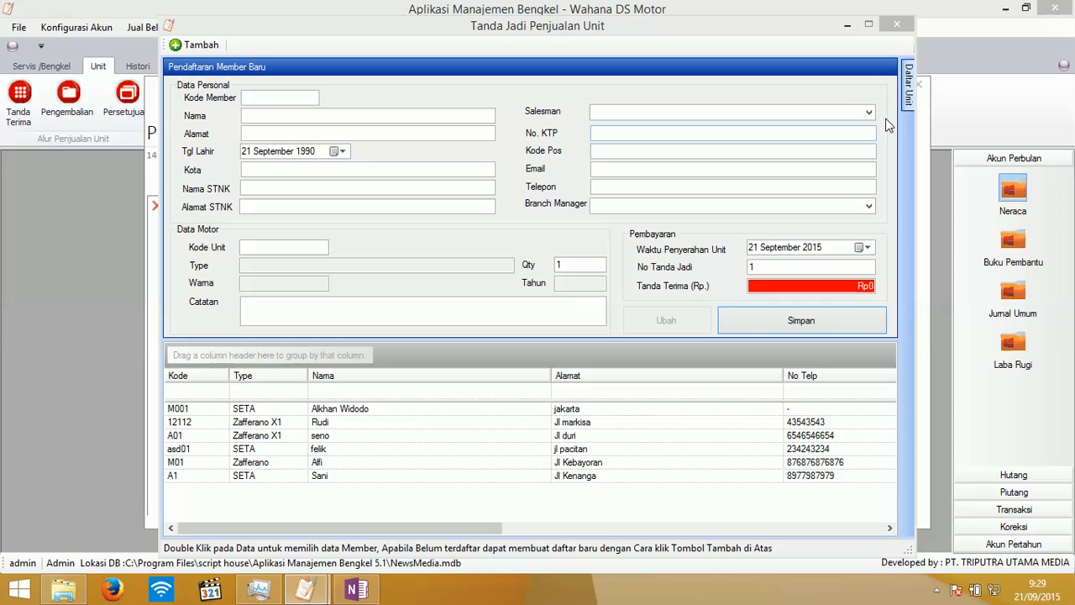
- Close the booking form, file the receipt printout in OneNote Quick Notes, then close it
click(897, 24)
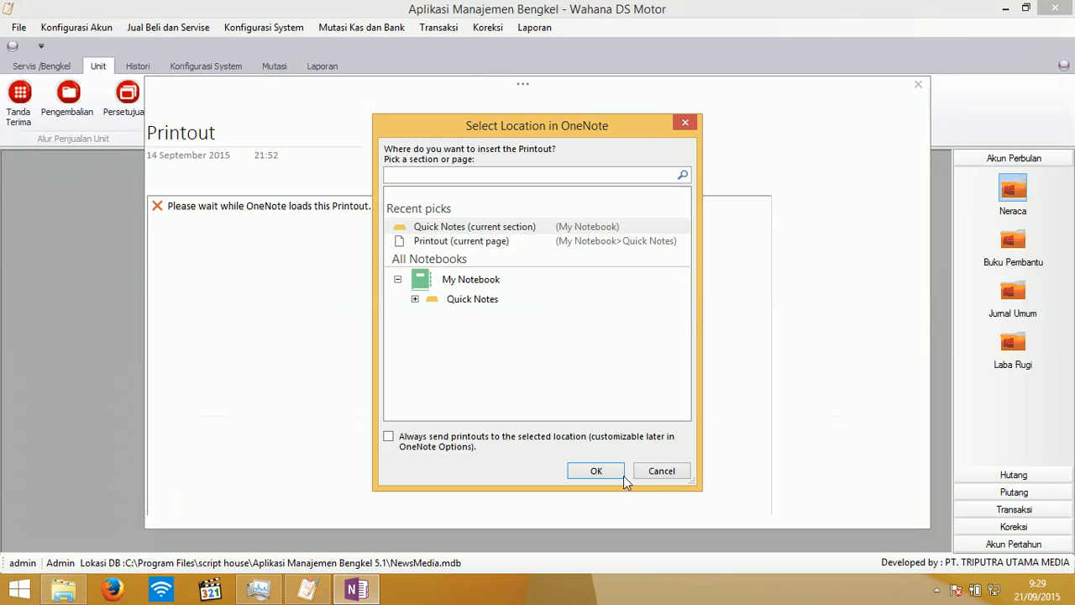
click(646, 475)
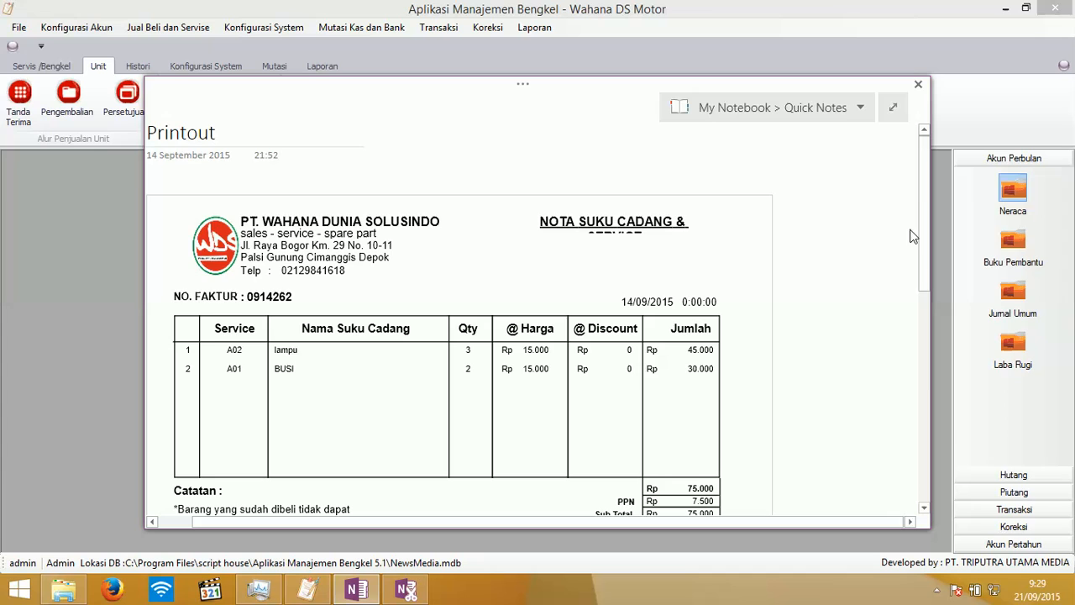
drag(927, 234, 938, 444)
drag(928, 381, 914, 206)
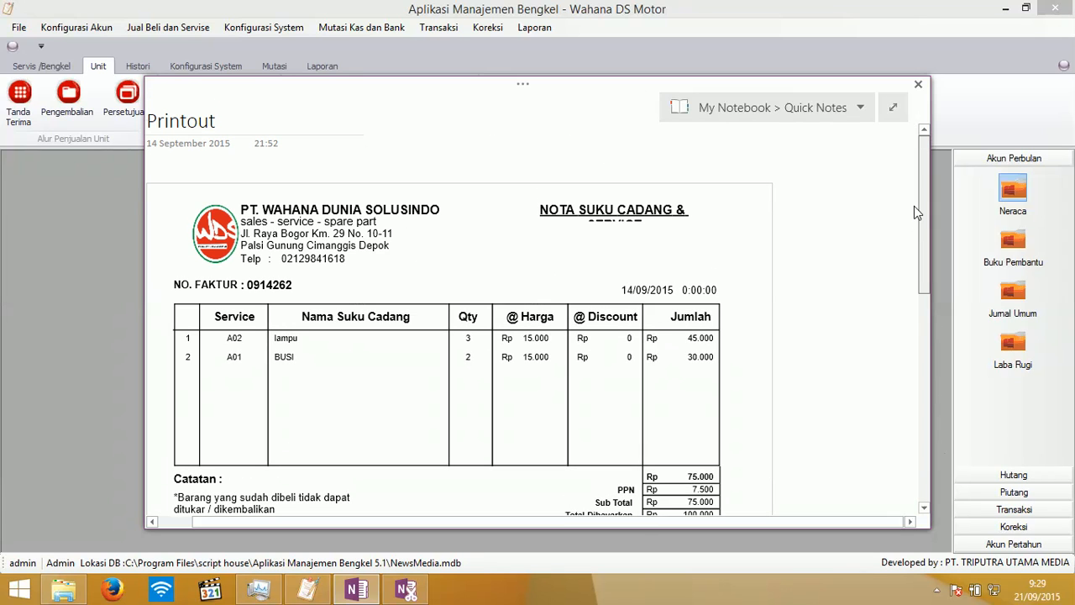
click(919, 84)
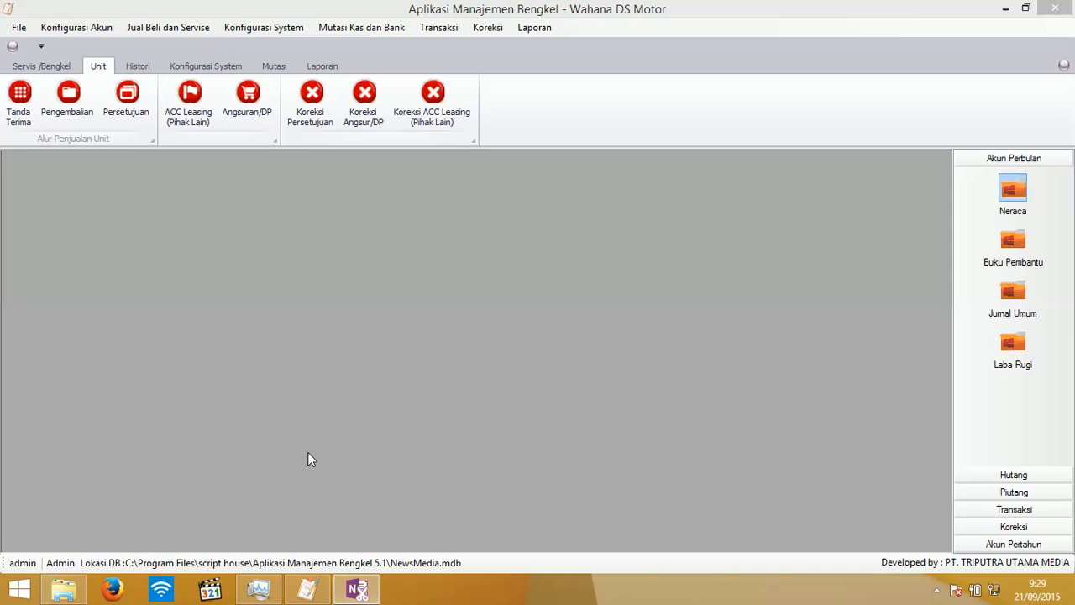
click(357, 589)
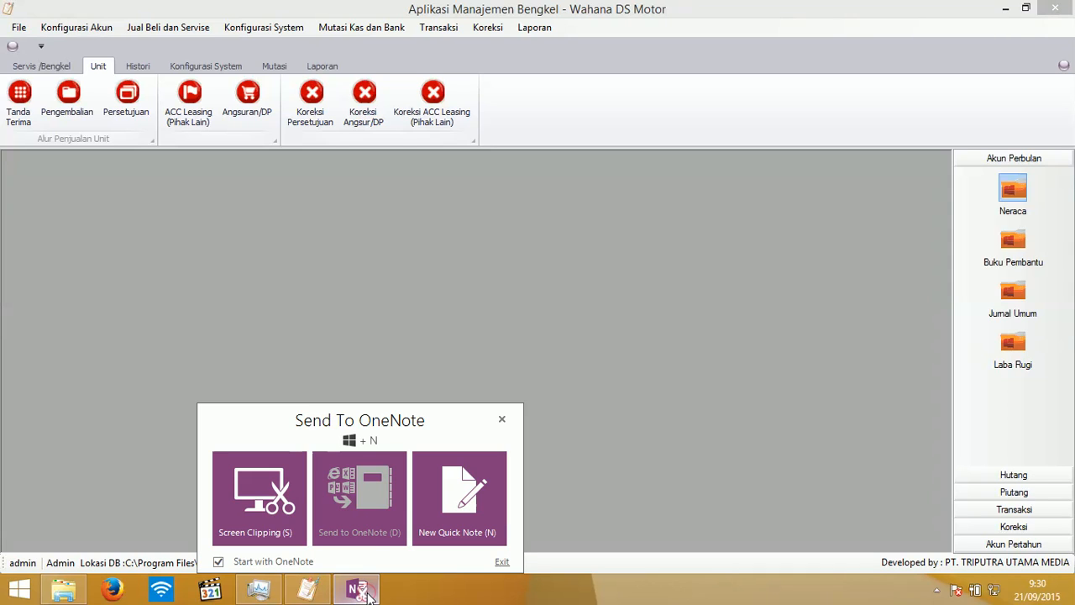
click(505, 269)
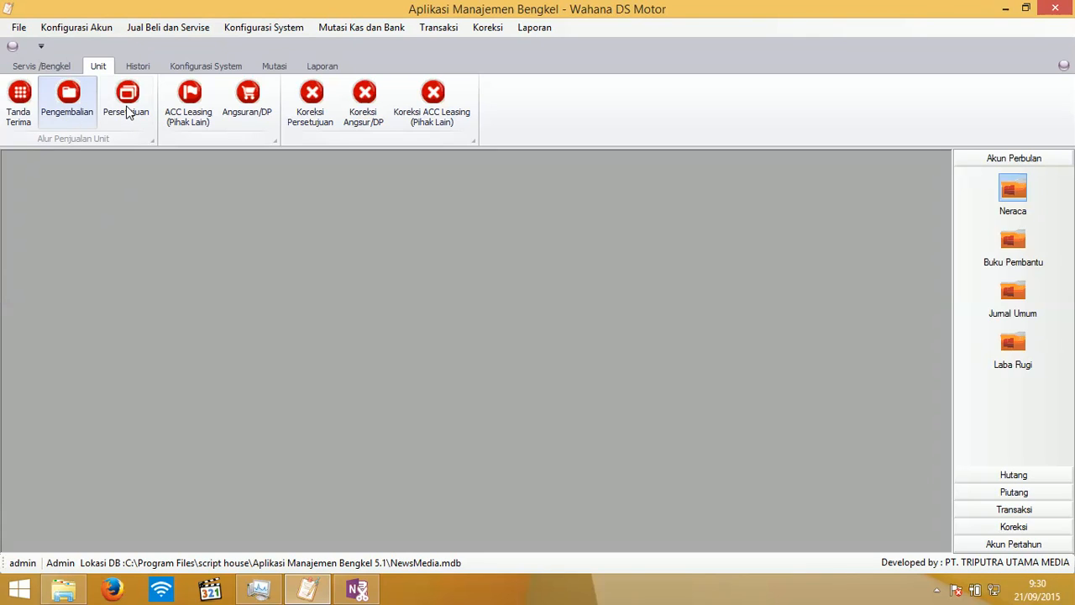
- Open the Pengembalian cancellation list, select booking A1 and refresh the list
click(80, 119)
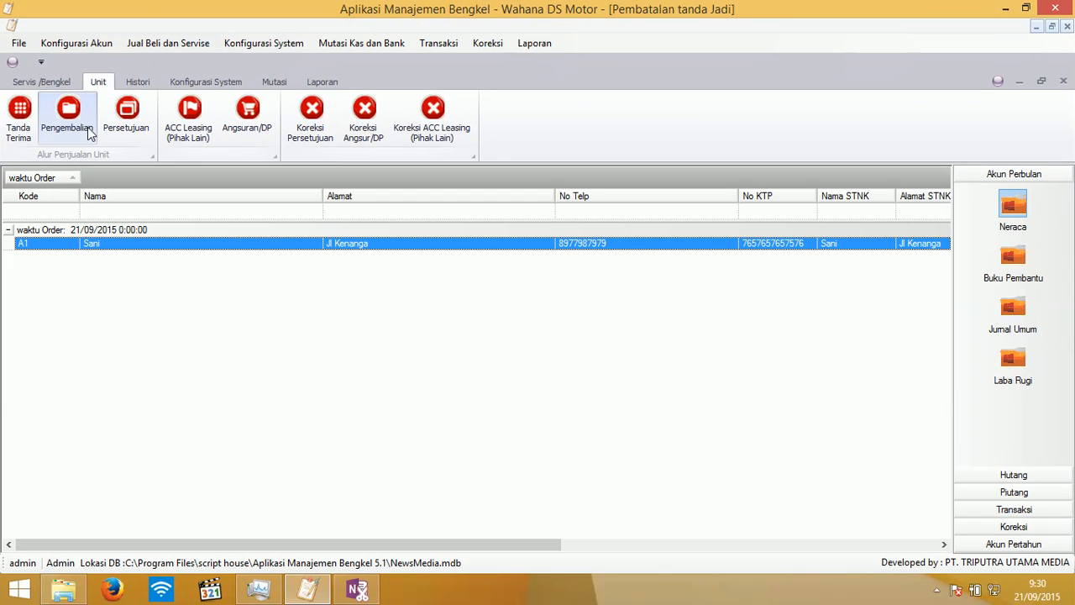
click(114, 247)
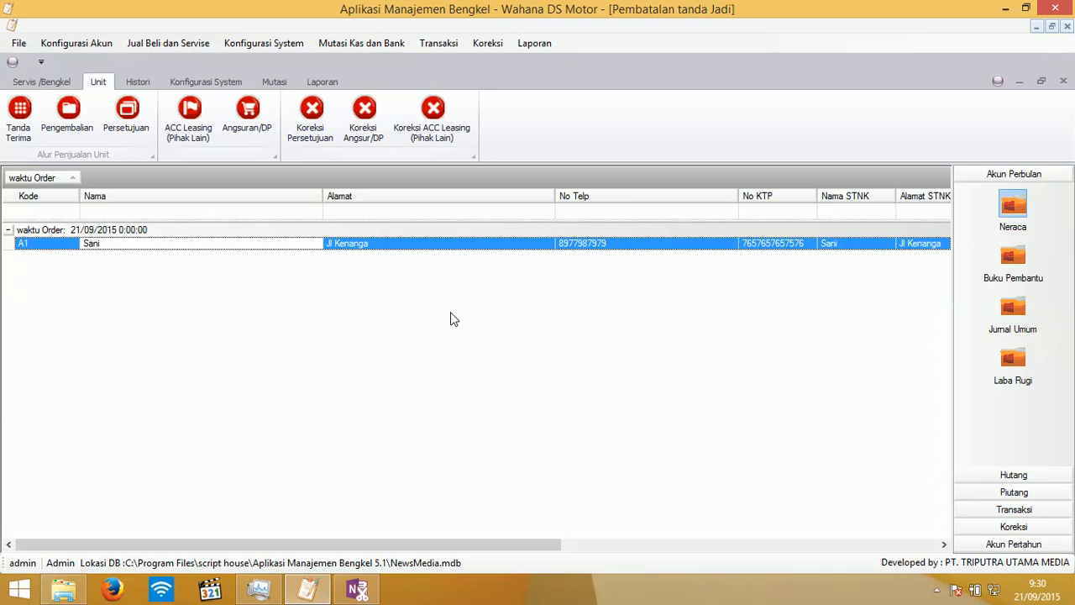
click(357, 590)
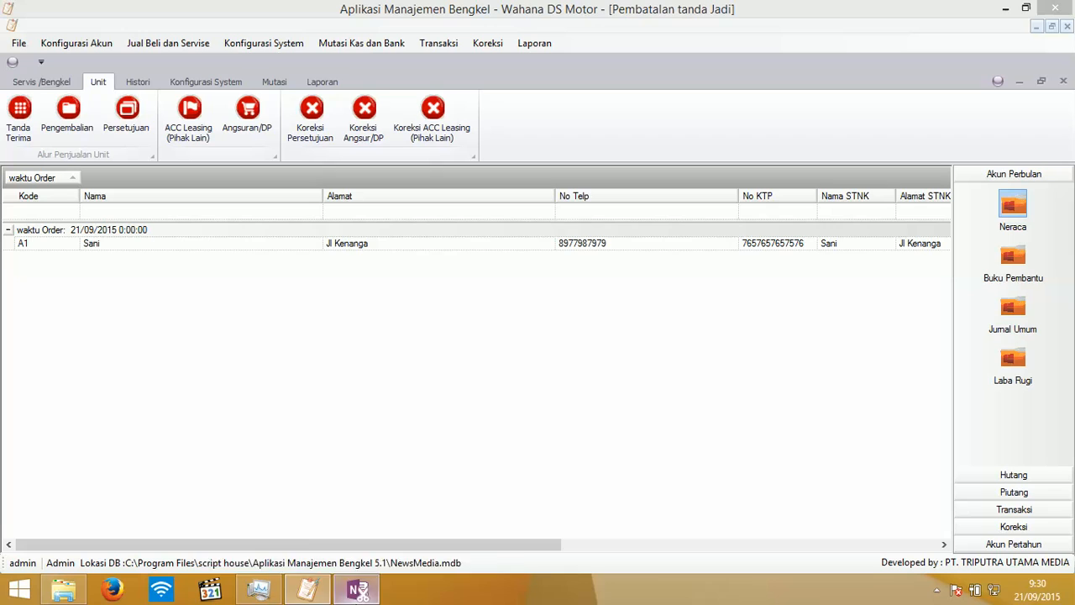
click(121, 259)
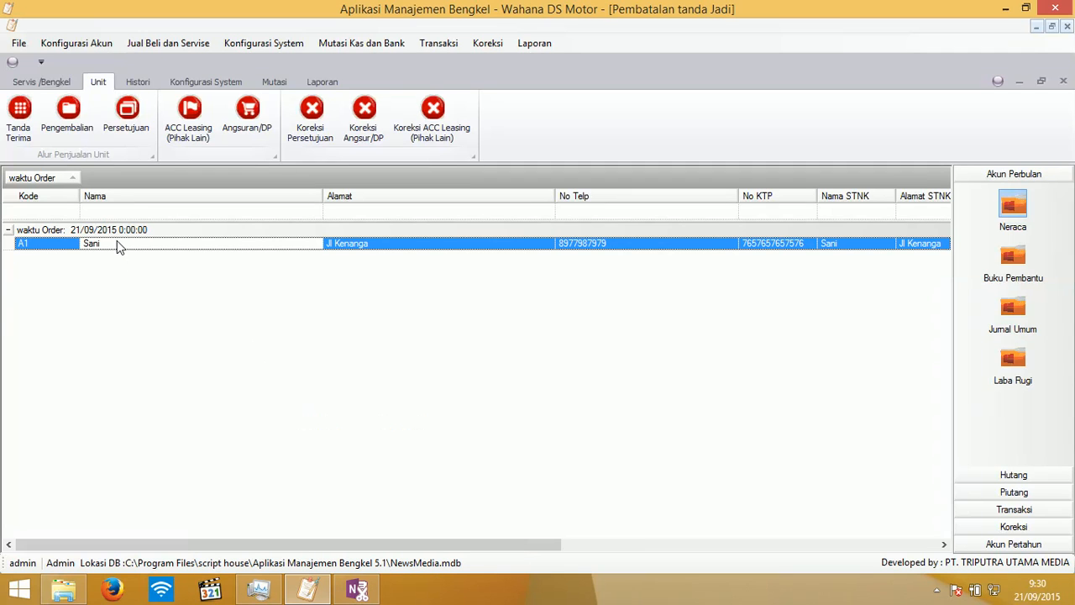
right_click(115, 239)
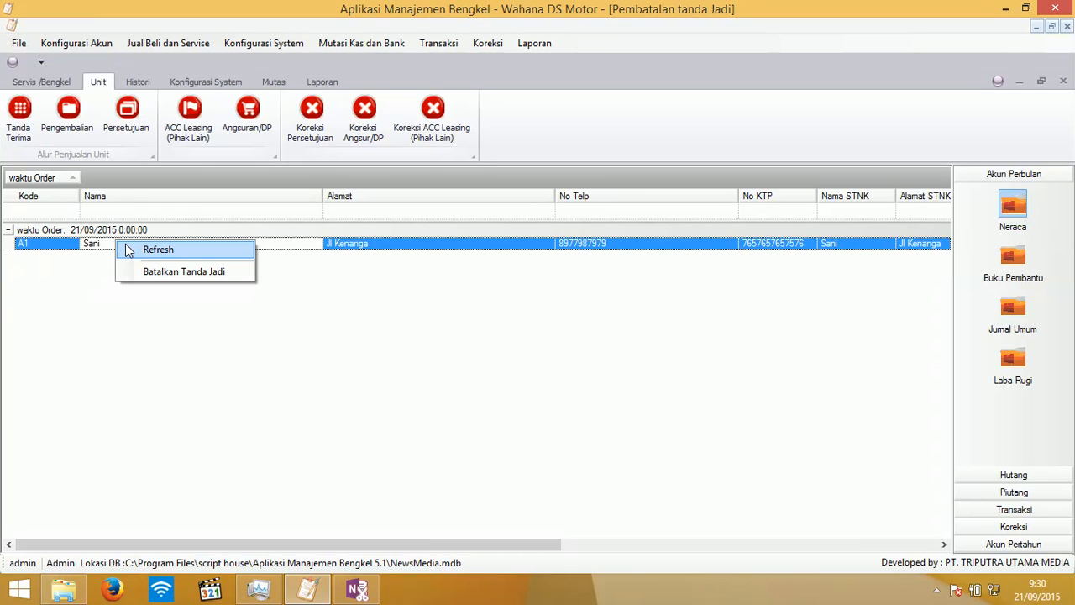
click(127, 253)
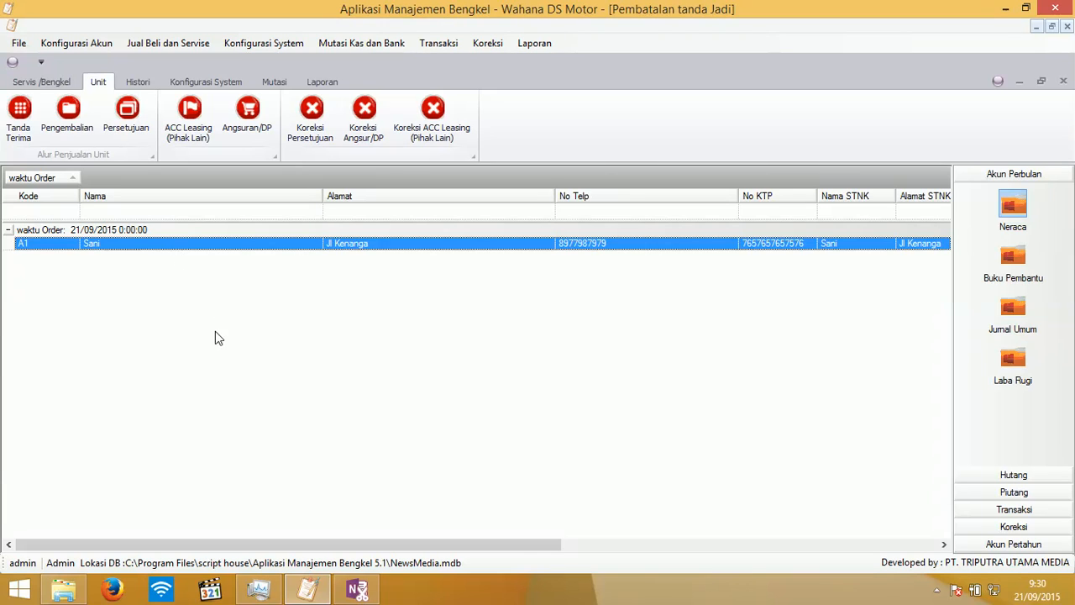
- Bring up booking A1's actions and dismiss them without cancelling it
click(184, 246)
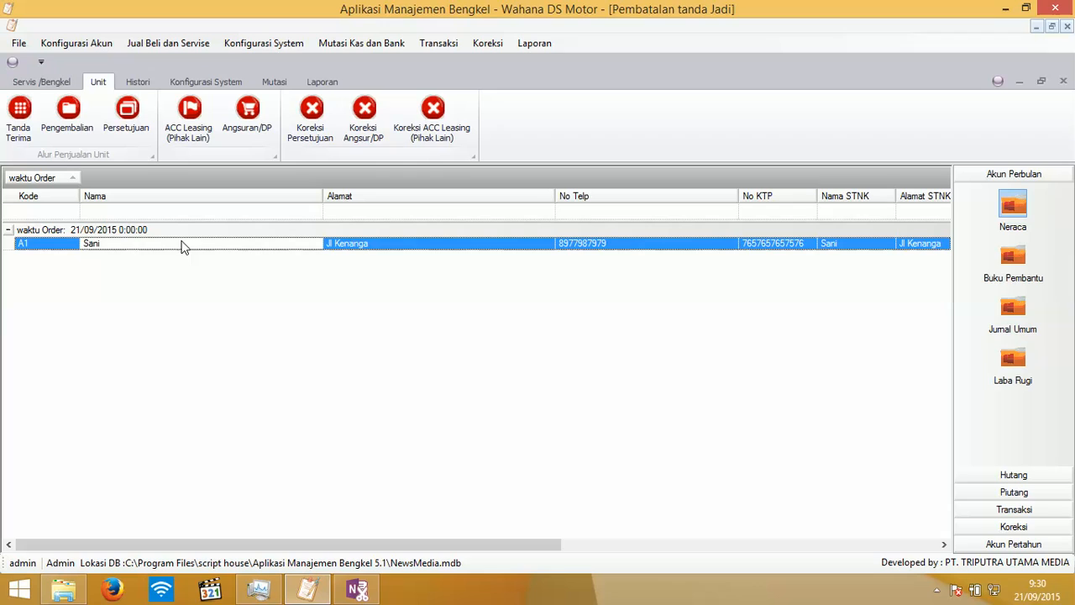
right_click(184, 246)
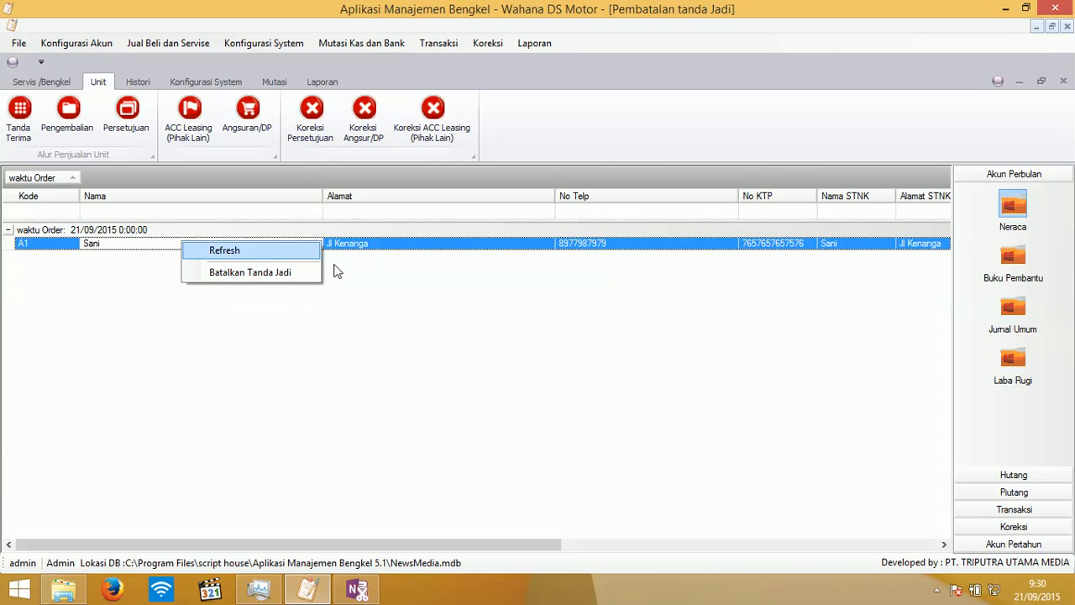
click(272, 381)
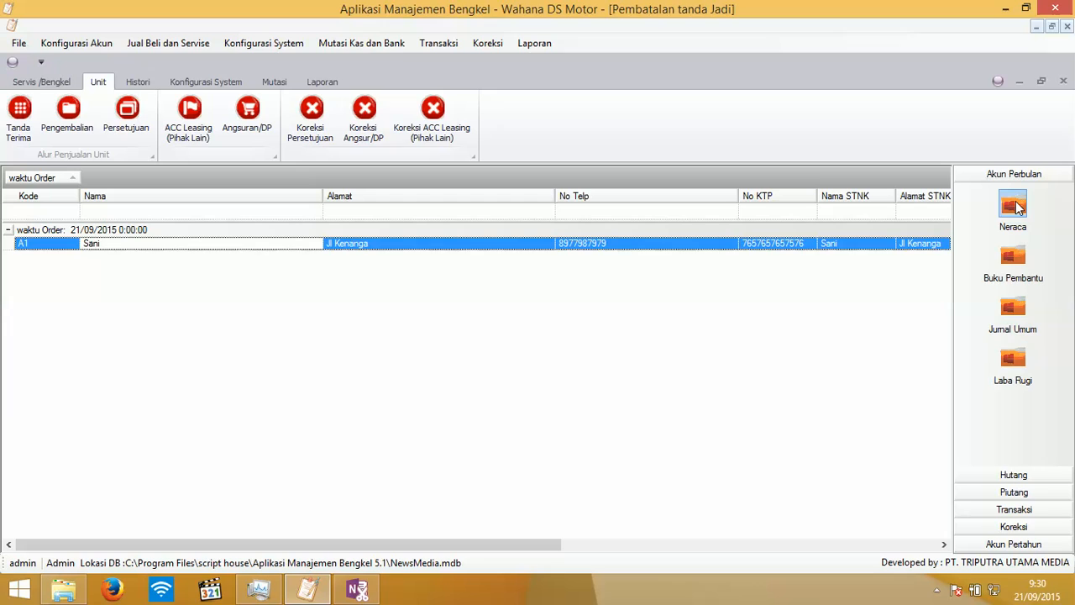
right_click(211, 252)
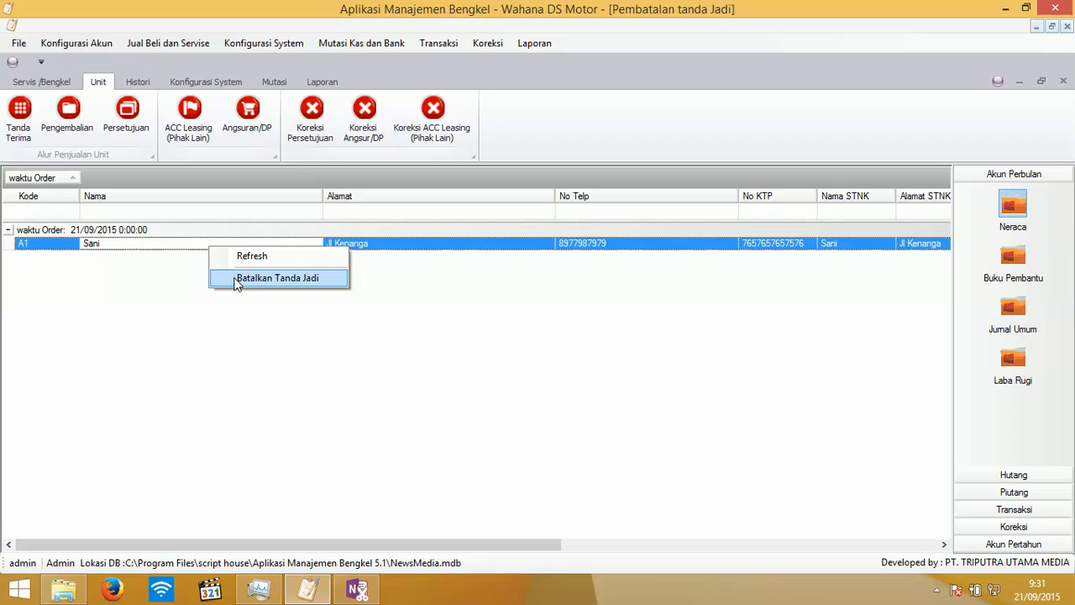
click(241, 328)
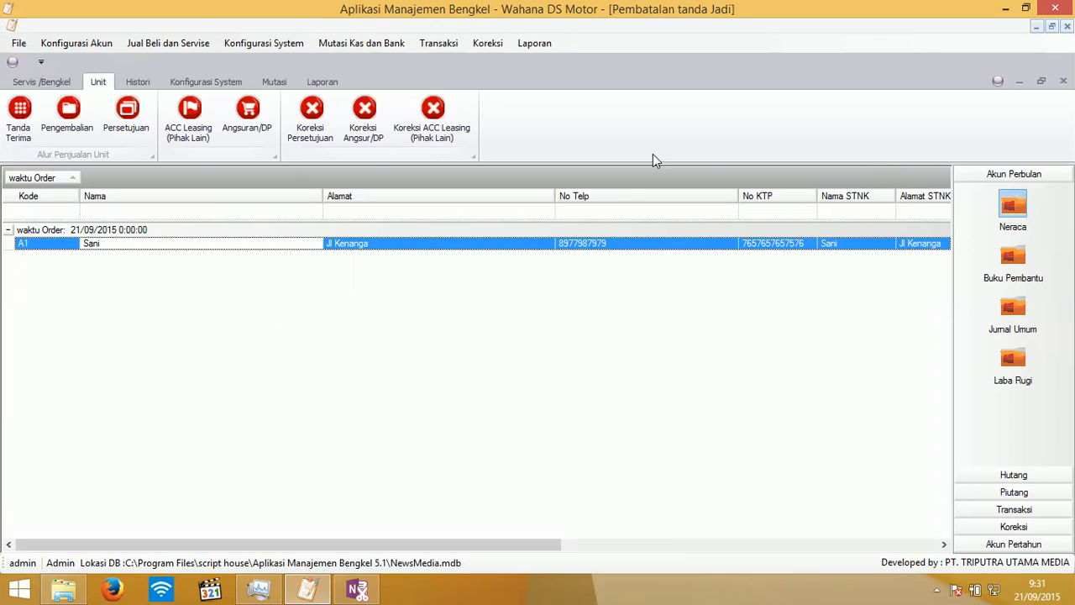
- In Persetujuan, load the A1 booking's B001 SETA unit and approve the Rp16.480.000 sale
click(124, 130)
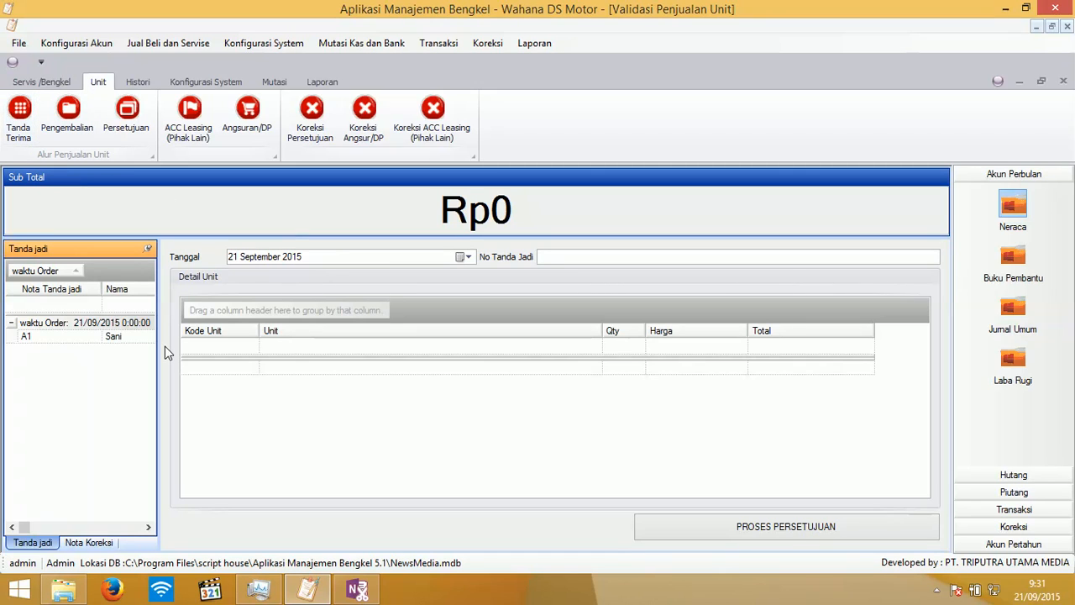
click(115, 339)
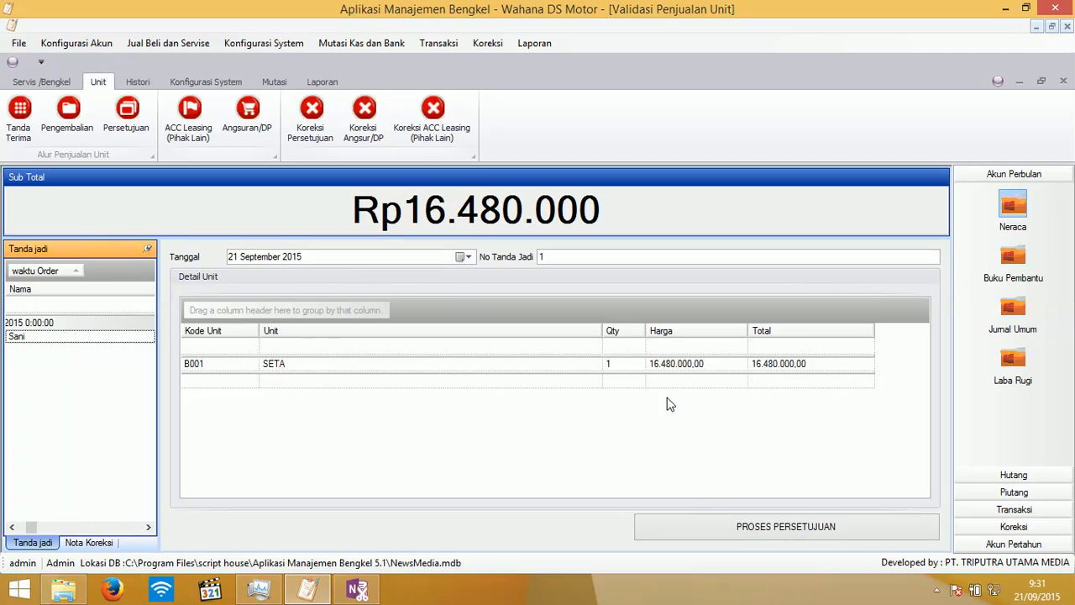
click(748, 531)
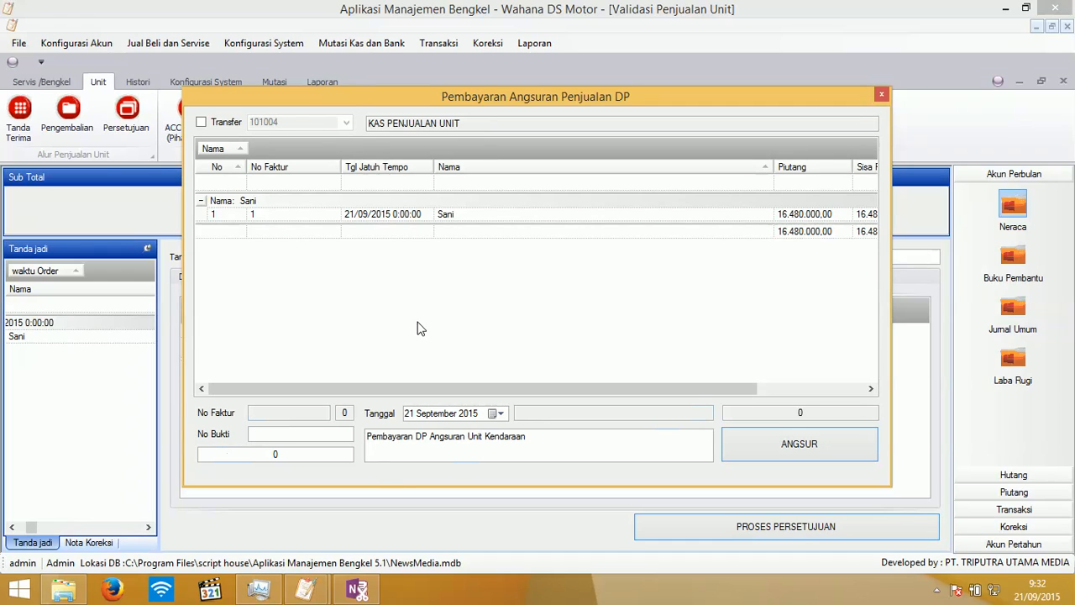
- Enter a Rp2.000.000 DP instalment, try ANGSUR, and dismiss the information message
click(324, 437)
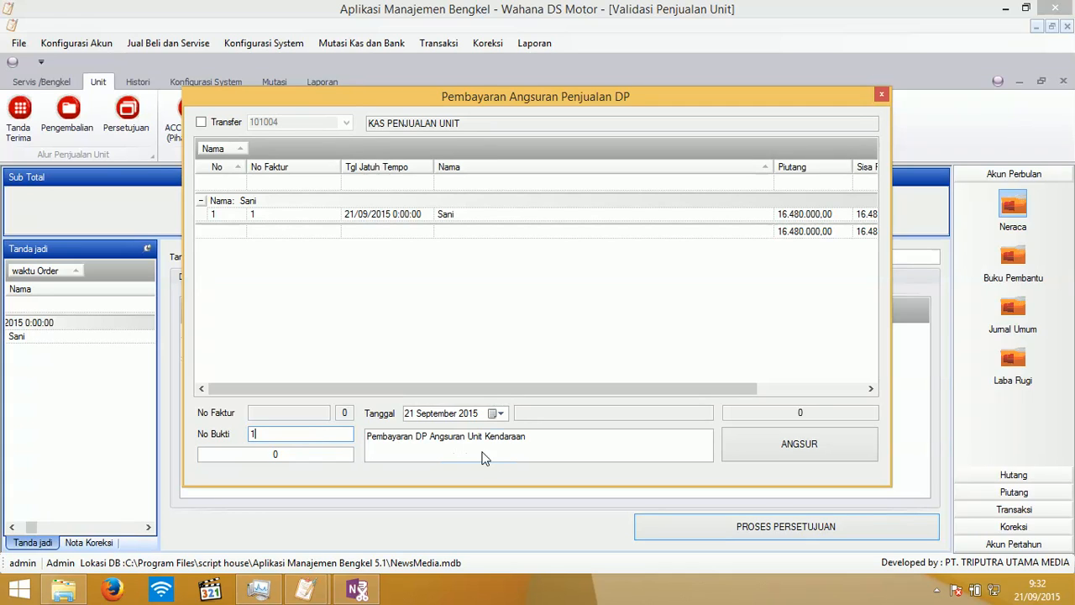
click(290, 451)
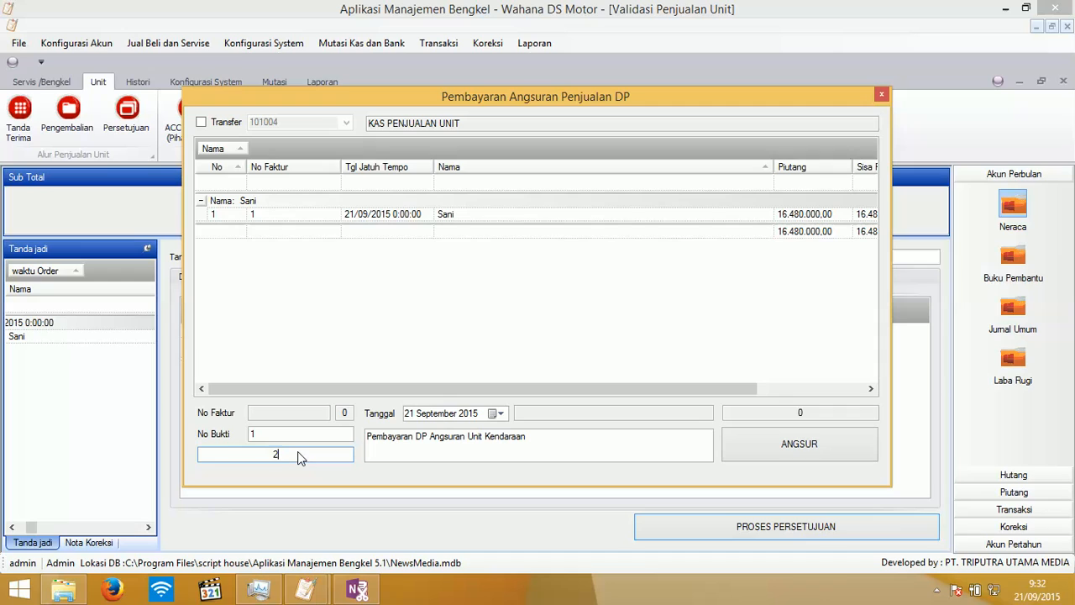
text(2000000)
click(772, 454)
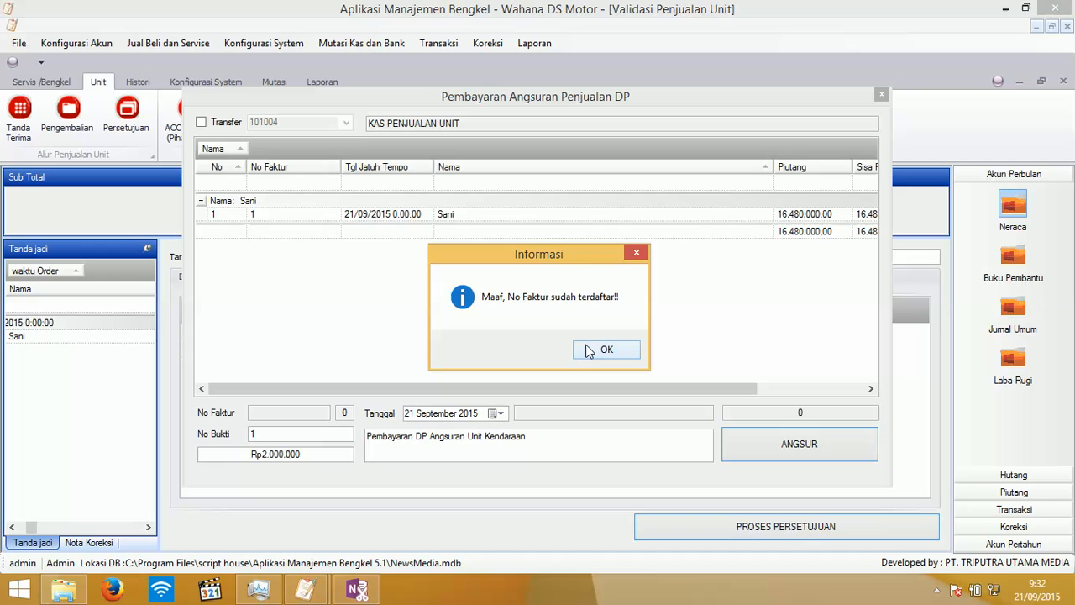
click(596, 350)
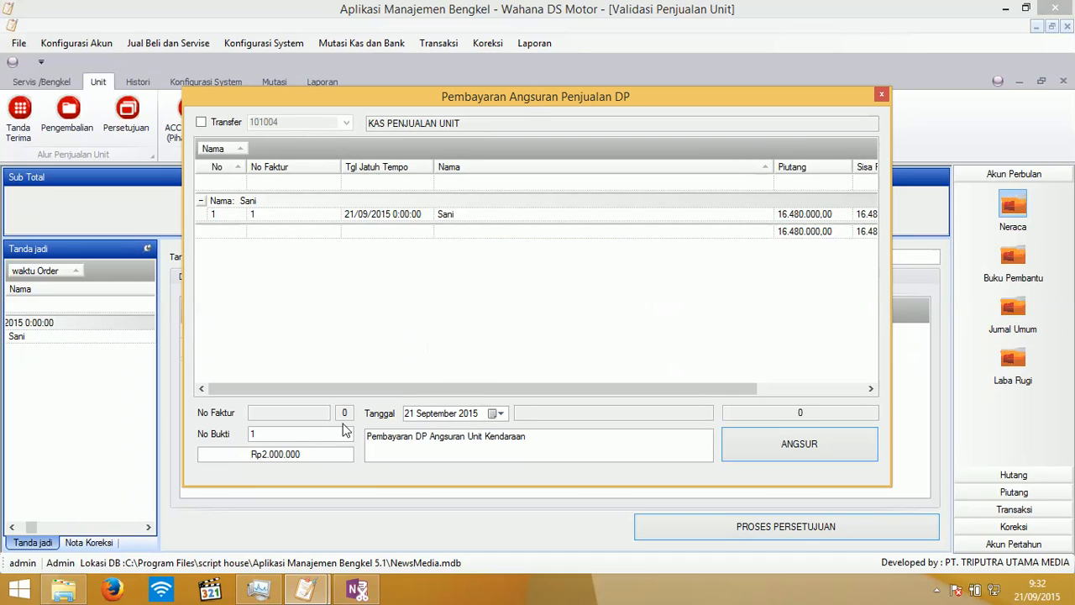
- Record the instalment with No Bukti 2, accept printing the receipt, and refresh the receivables
click(294, 439)
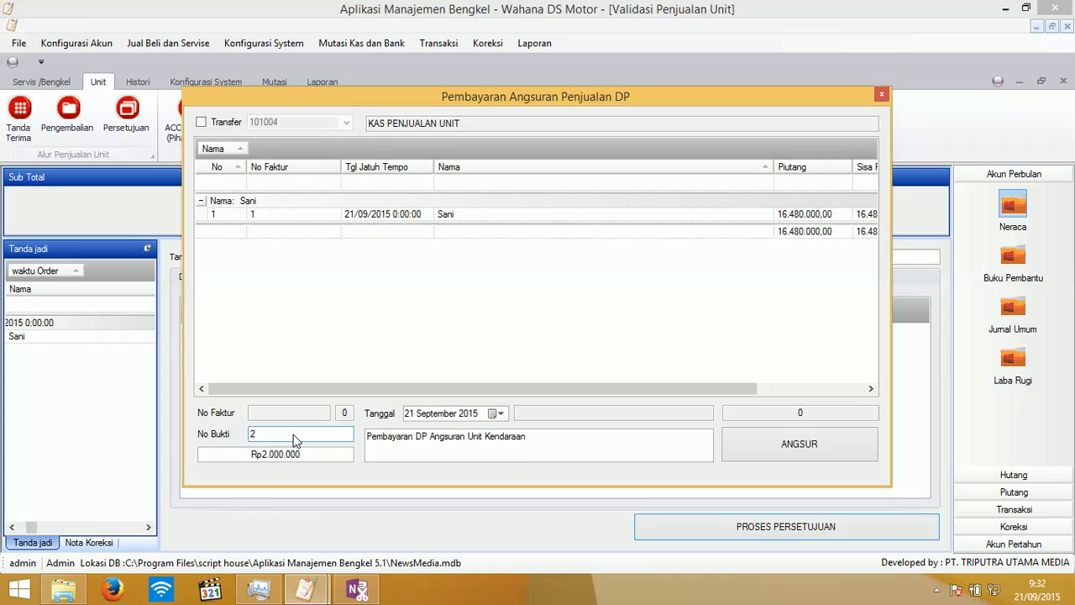
click(758, 444)
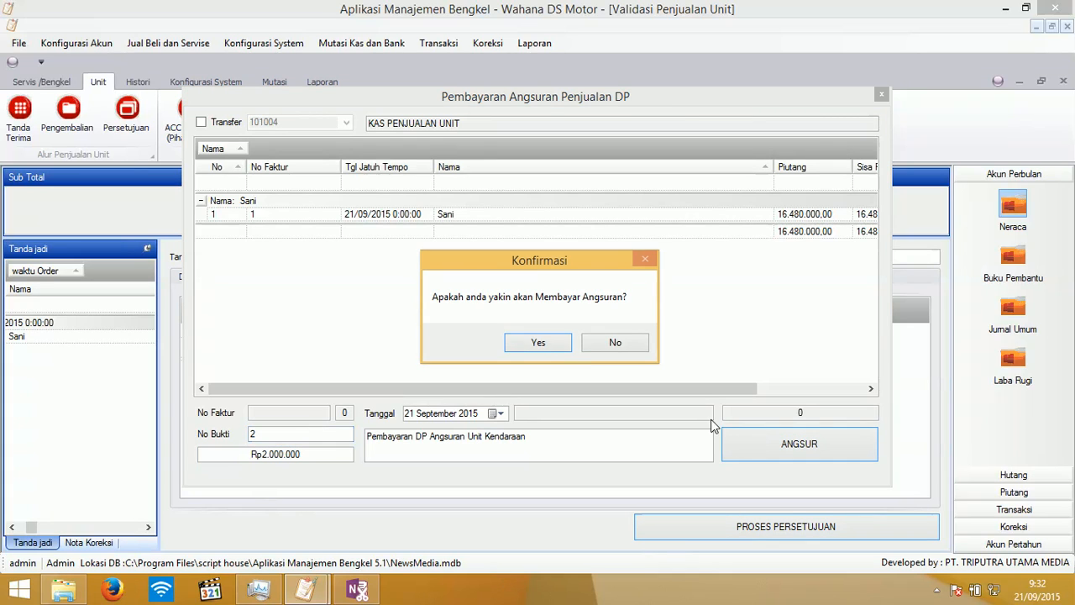
click(540, 343)
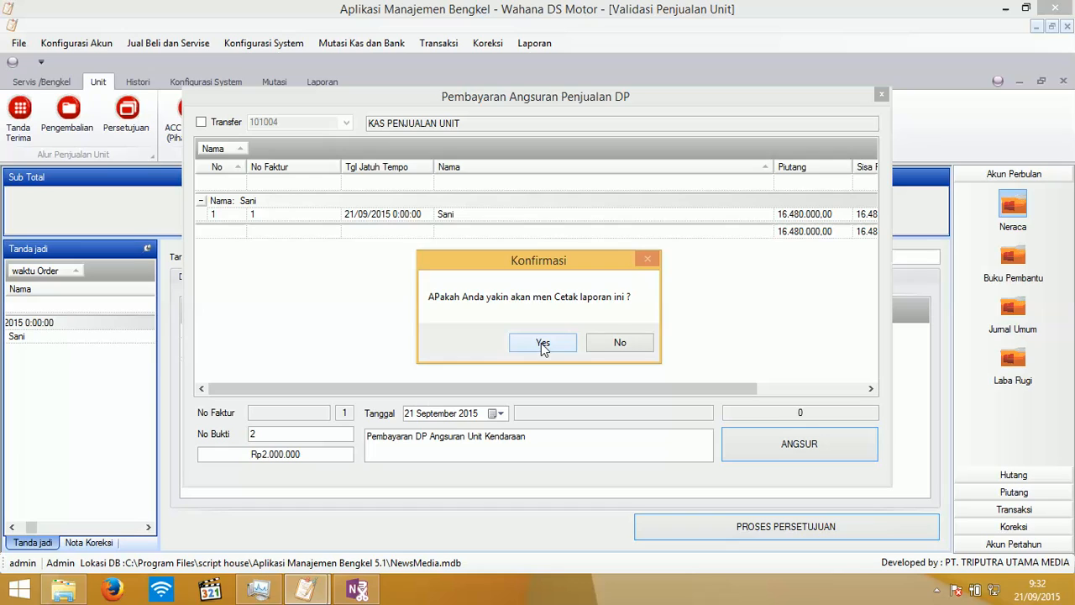
click(542, 344)
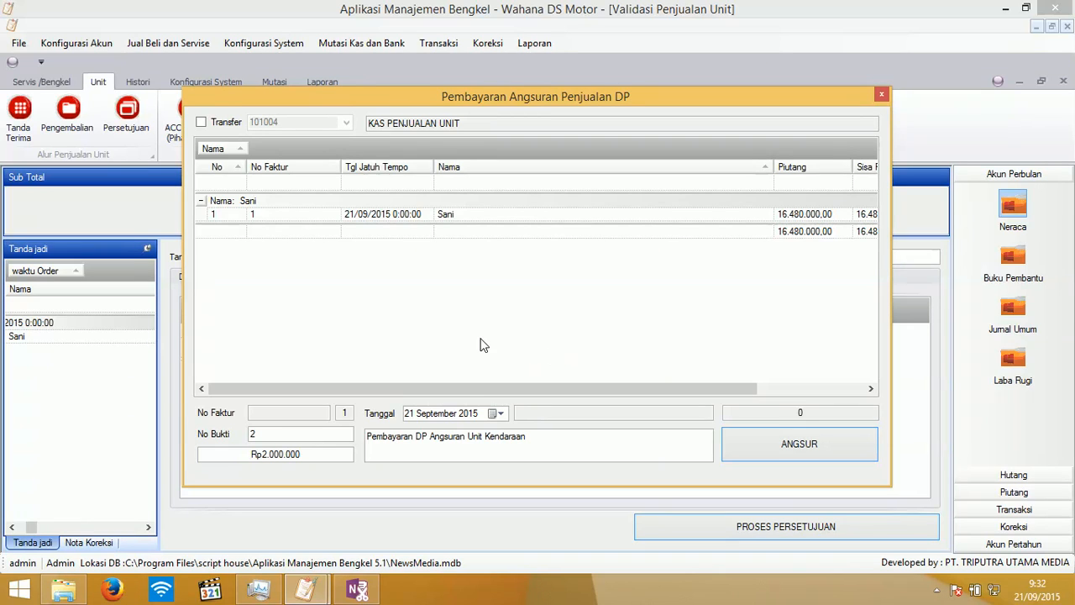
drag(455, 394, 587, 402)
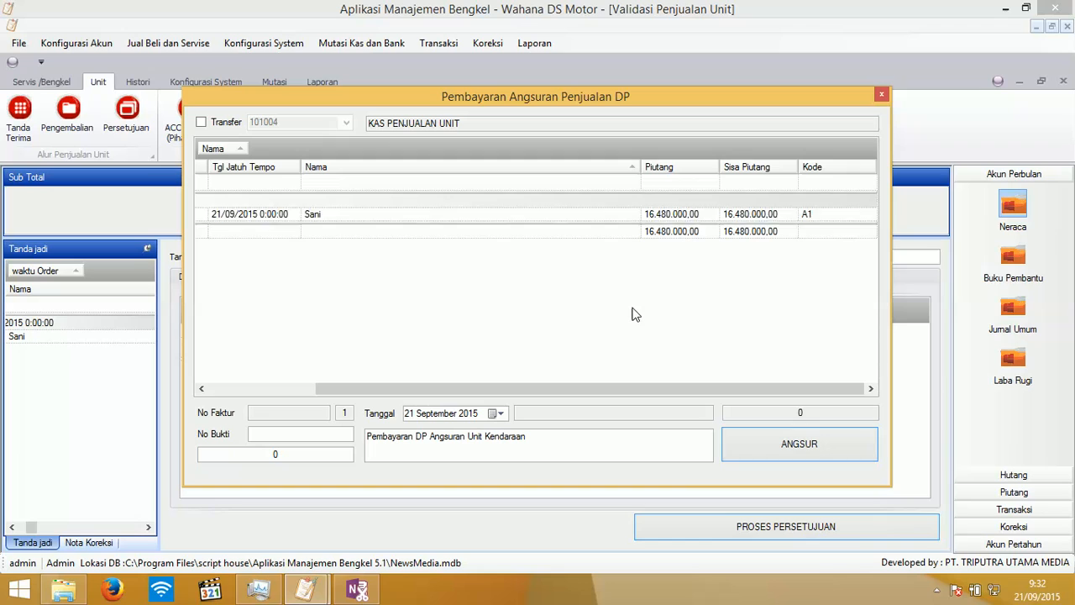
right_click(644, 317)
click(652, 314)
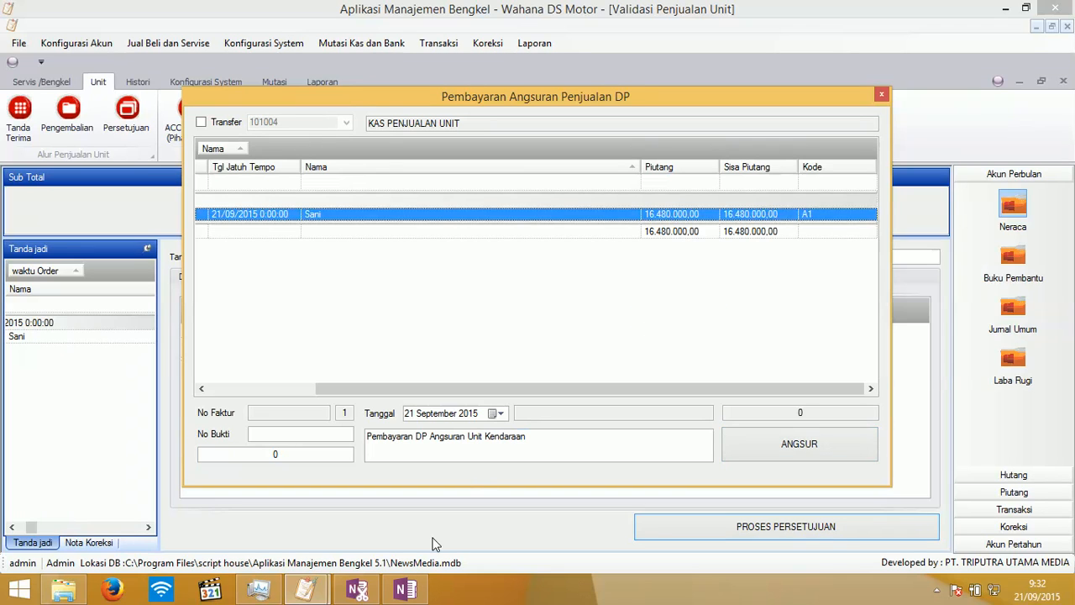
- Rearrange the windows and send the DP receipt printout to OneNote Quick Notes
click(404, 592)
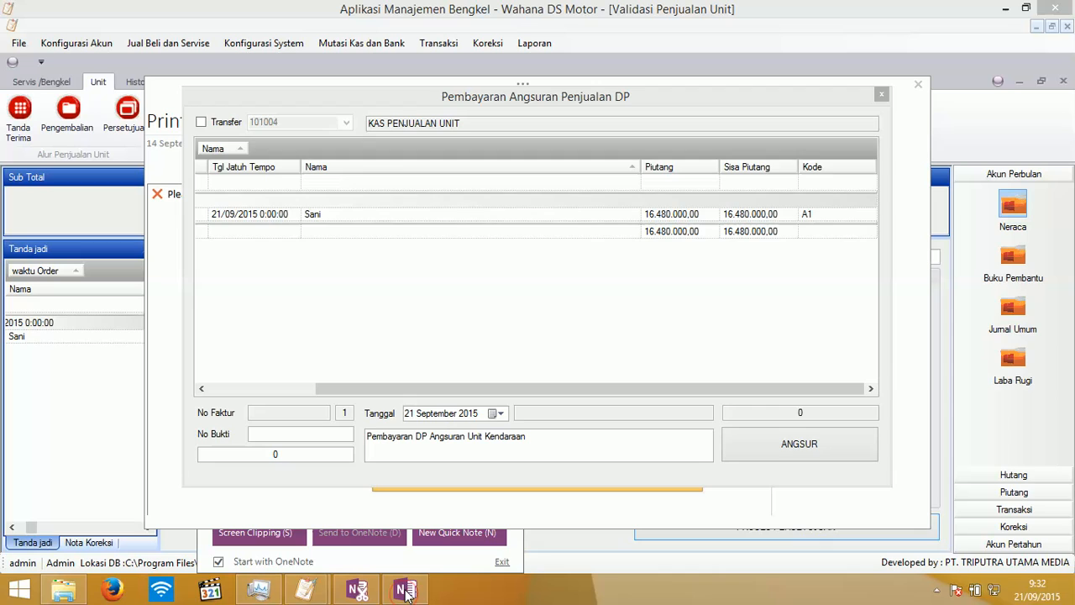
drag(291, 94, 262, 129)
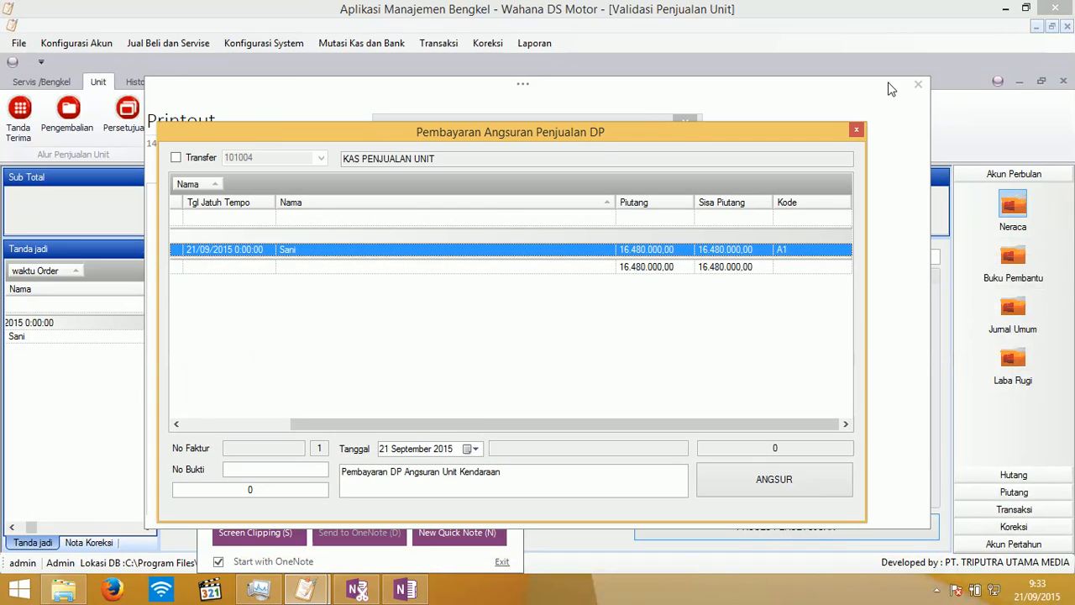
click(917, 84)
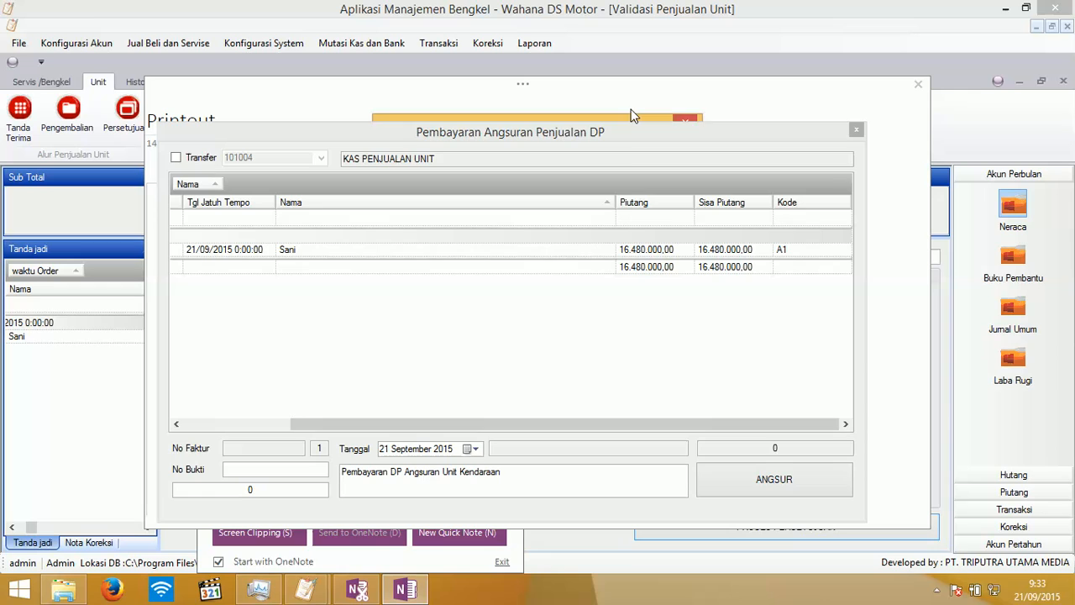
drag(627, 141, 765, 470)
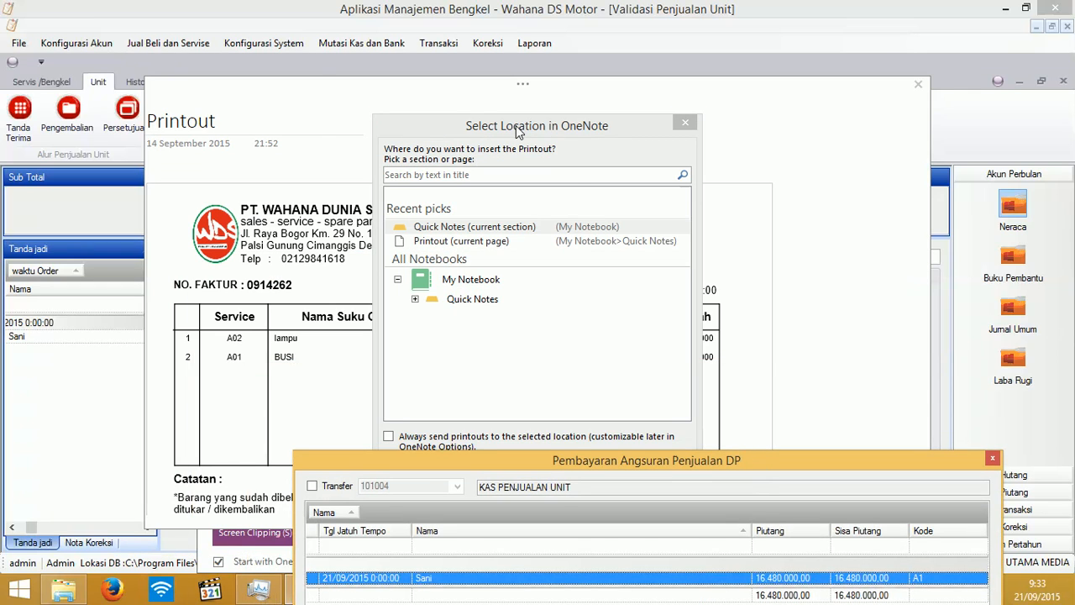
drag(516, 126, 475, 58)
click(567, 406)
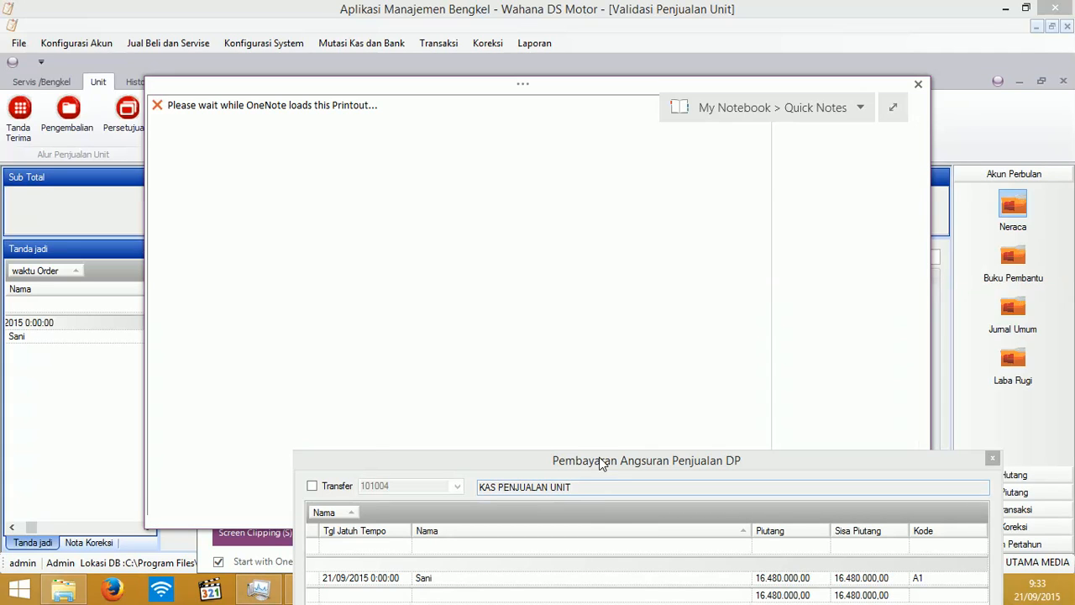
- Close the OneNote receipt note and refresh the receivables list
drag(599, 455, 595, 451)
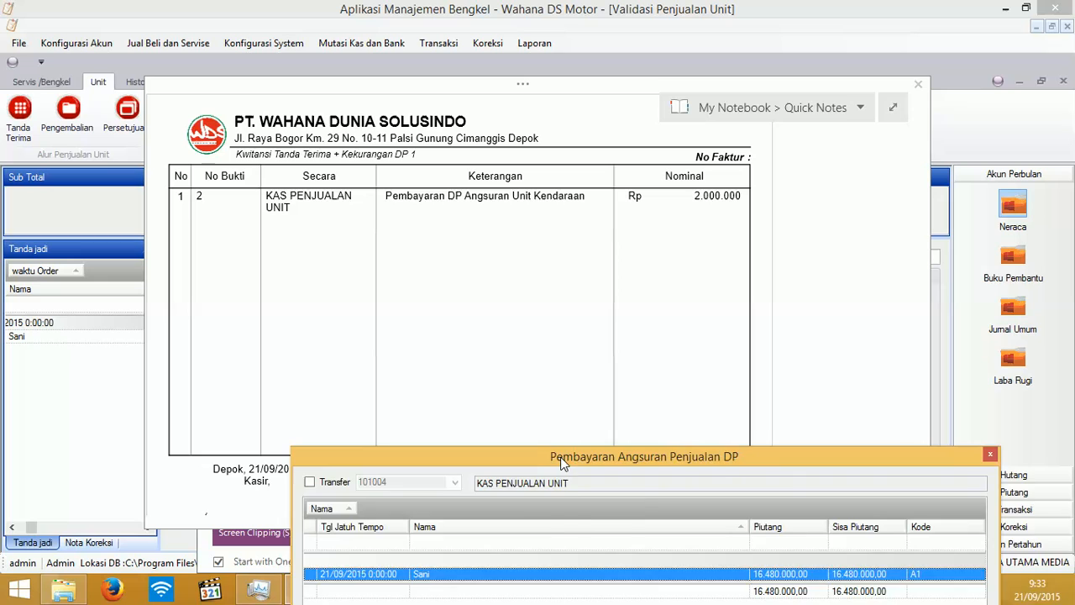
drag(561, 458, 377, 181)
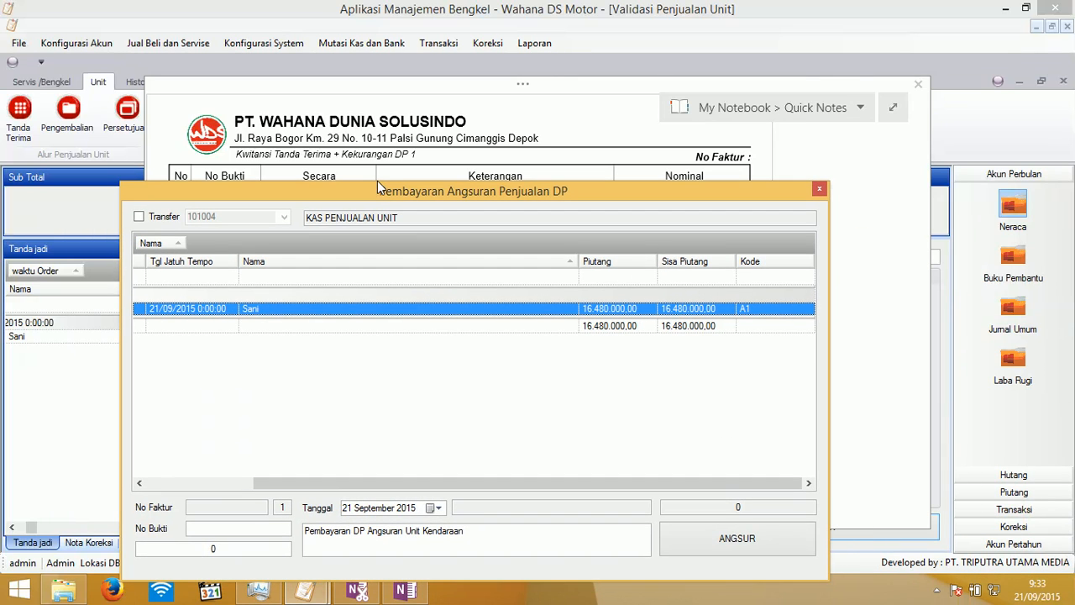
click(918, 87)
drag(405, 195, 428, 85)
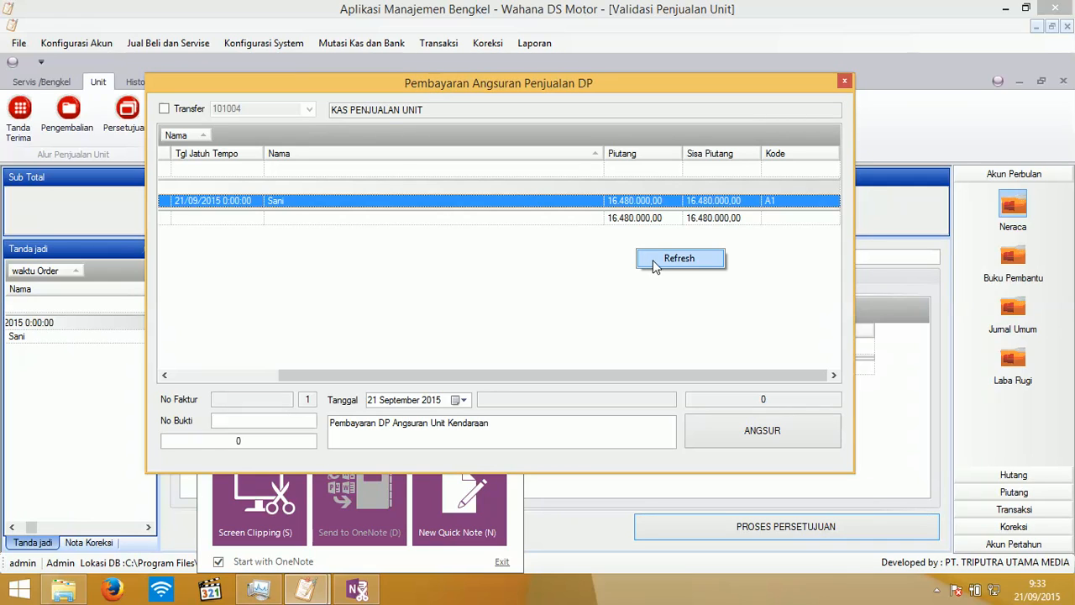
click(656, 264)
drag(615, 371, 692, 402)
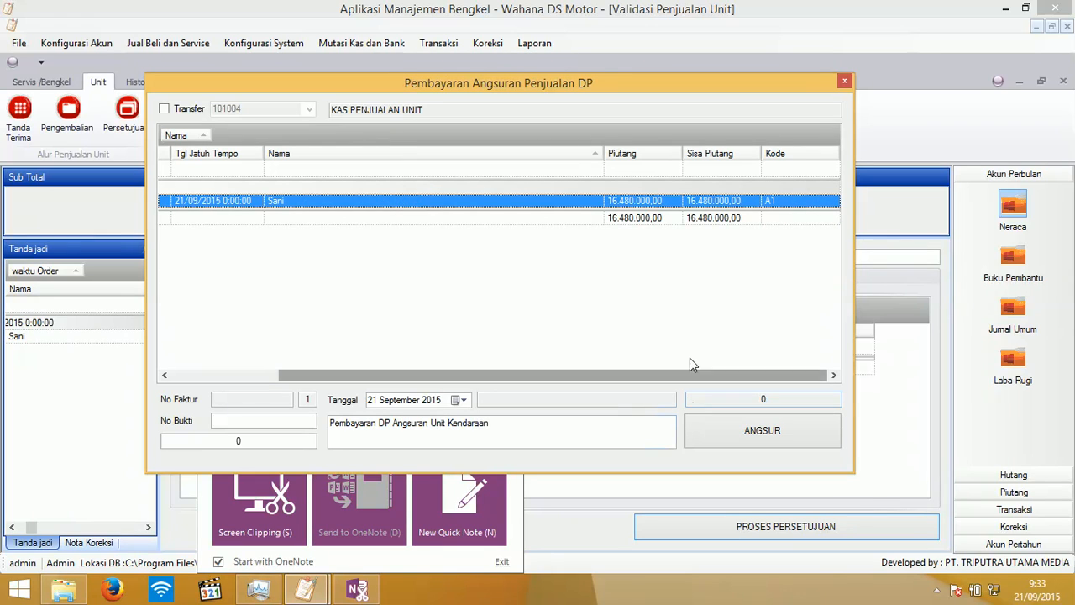
- Reopen Angsuran/DP, load the unit sale's receivable and enter a Rp10.000.000 payment
click(845, 82)
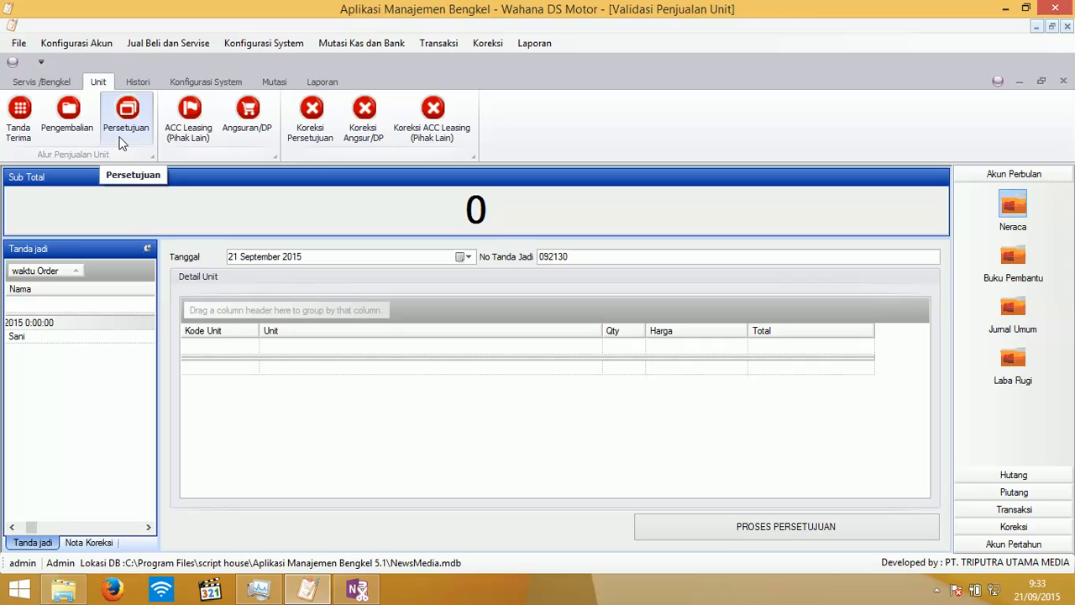
click(248, 117)
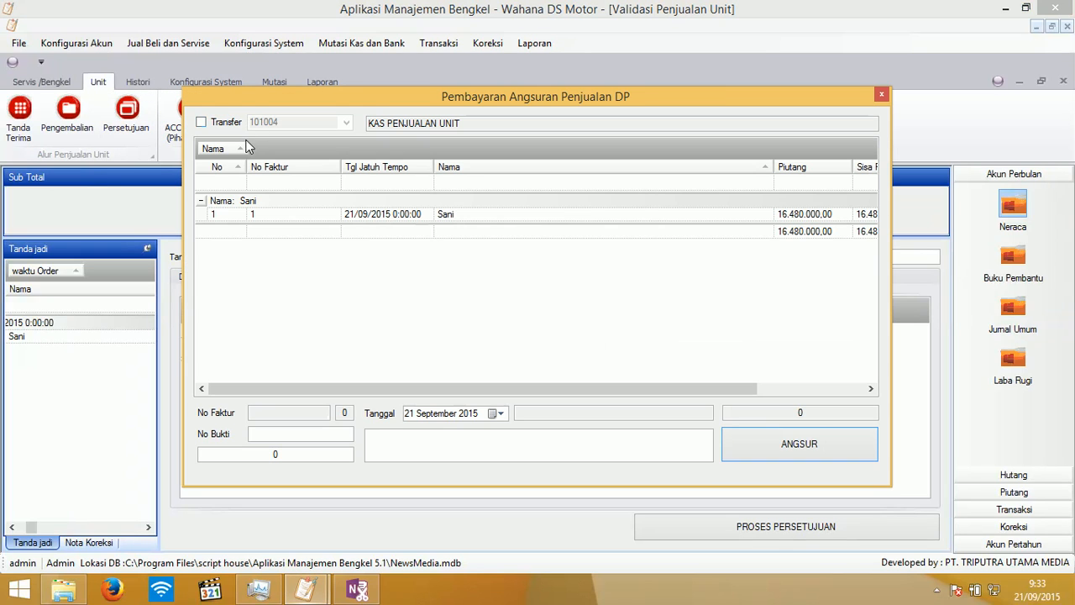
drag(390, 386, 350, 341)
double_click(442, 216)
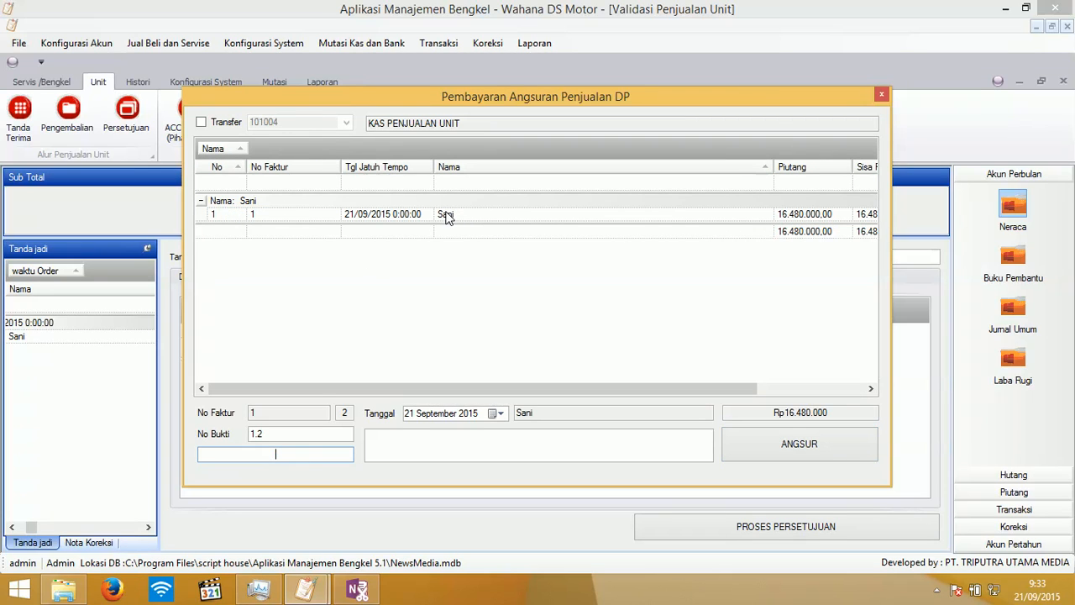
click(291, 454)
text(10000000)
- Record the instalment noted 'Cicilan' without printing and refresh, leaving 6.480.000,00 remaining
click(406, 443)
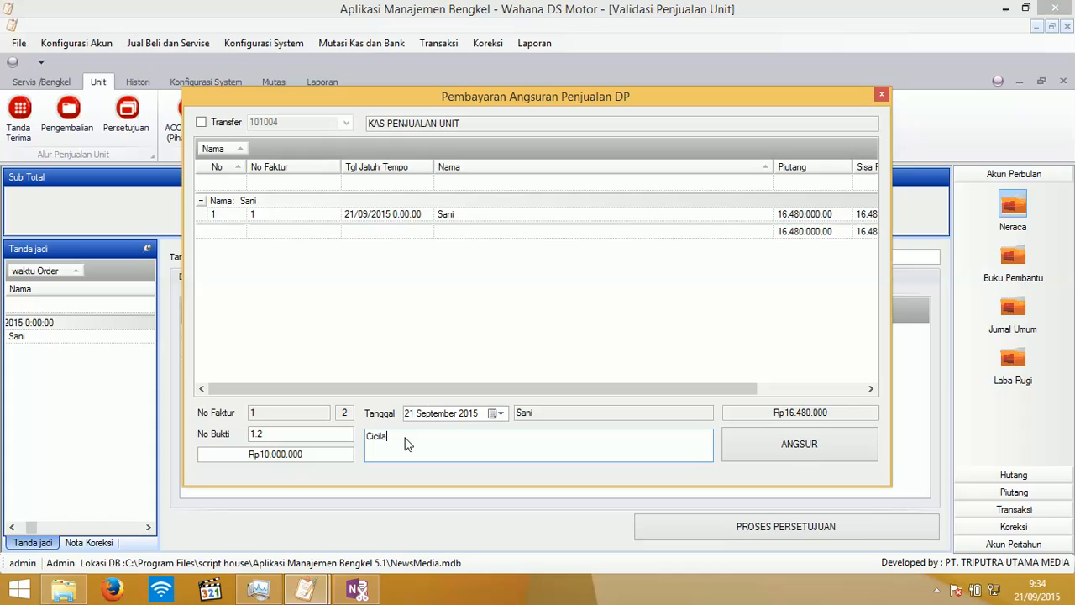
click(741, 441)
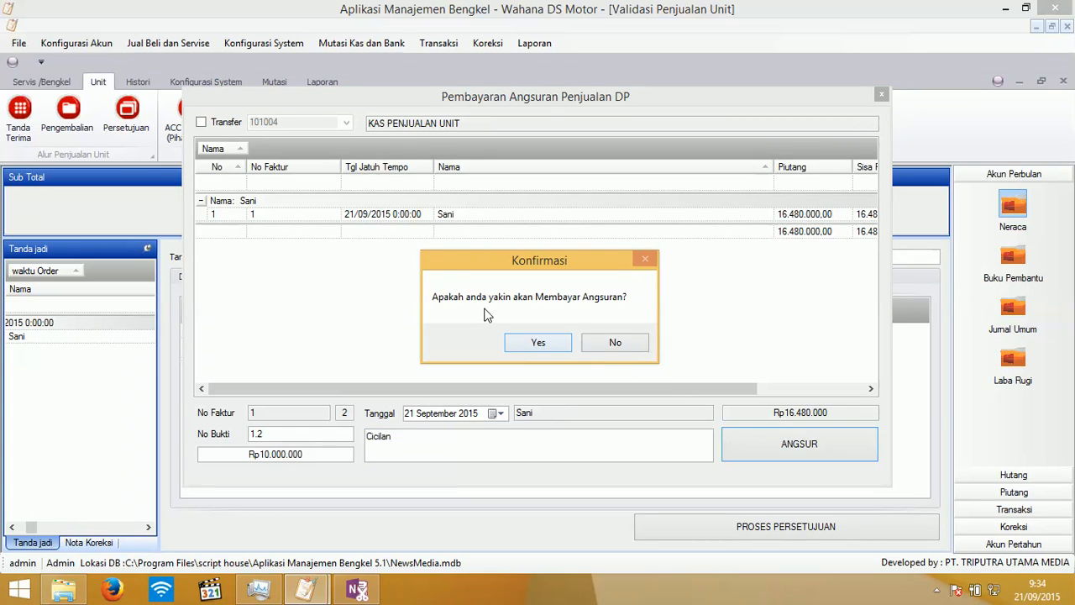
click(538, 344)
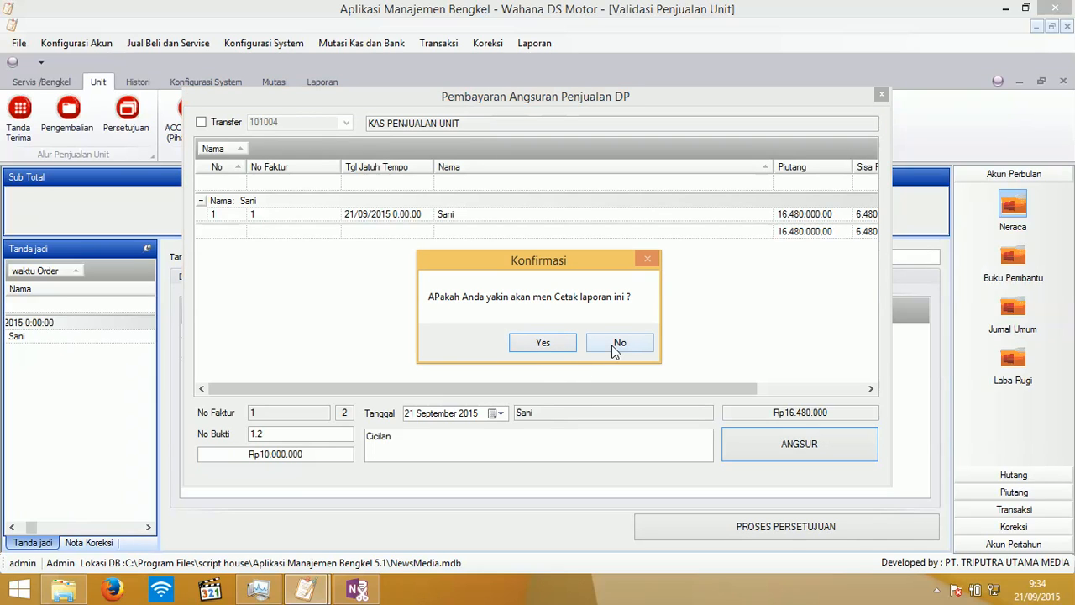
click(618, 345)
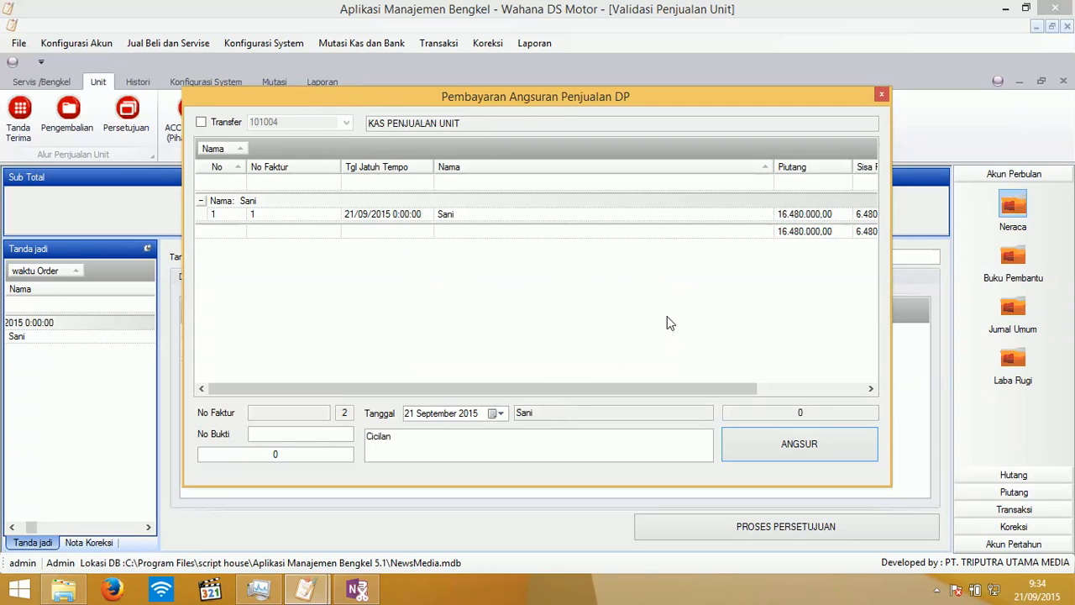
right_click(731, 253)
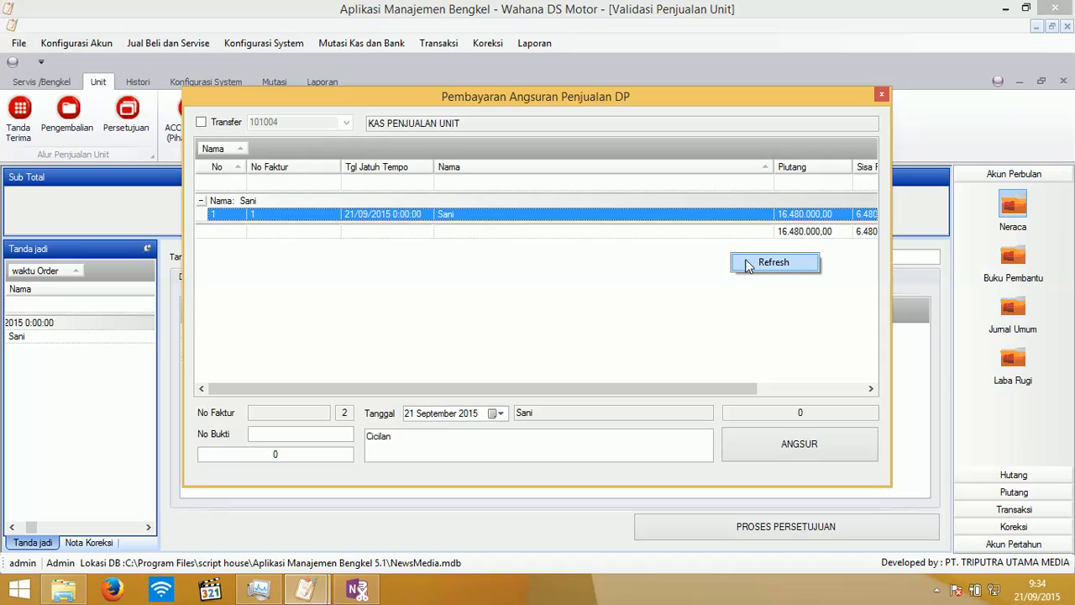
click(746, 261)
drag(694, 387, 846, 382)
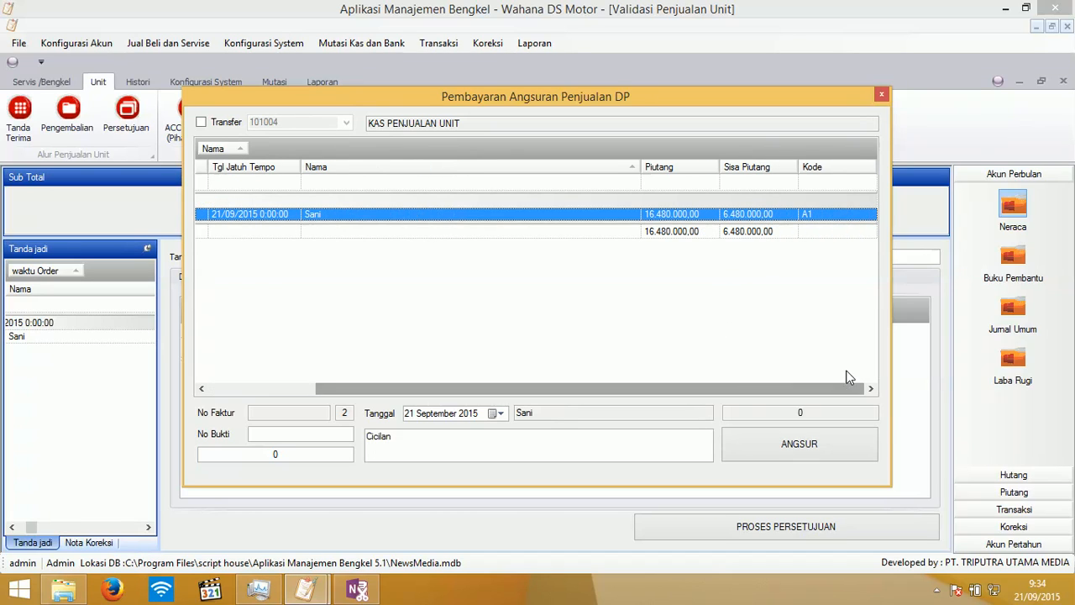
- Pay the remaining Rp6.480.000 as a 'pelunasan' instalment without printing a receipt, then close the window
double_click(697, 217)
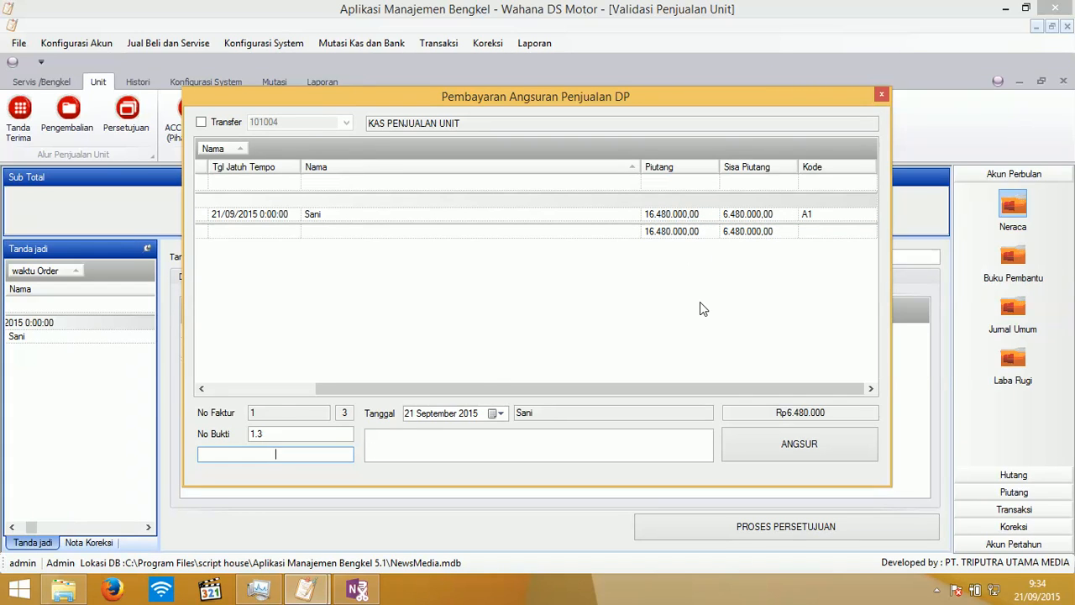
text(6480000)
click(478, 445)
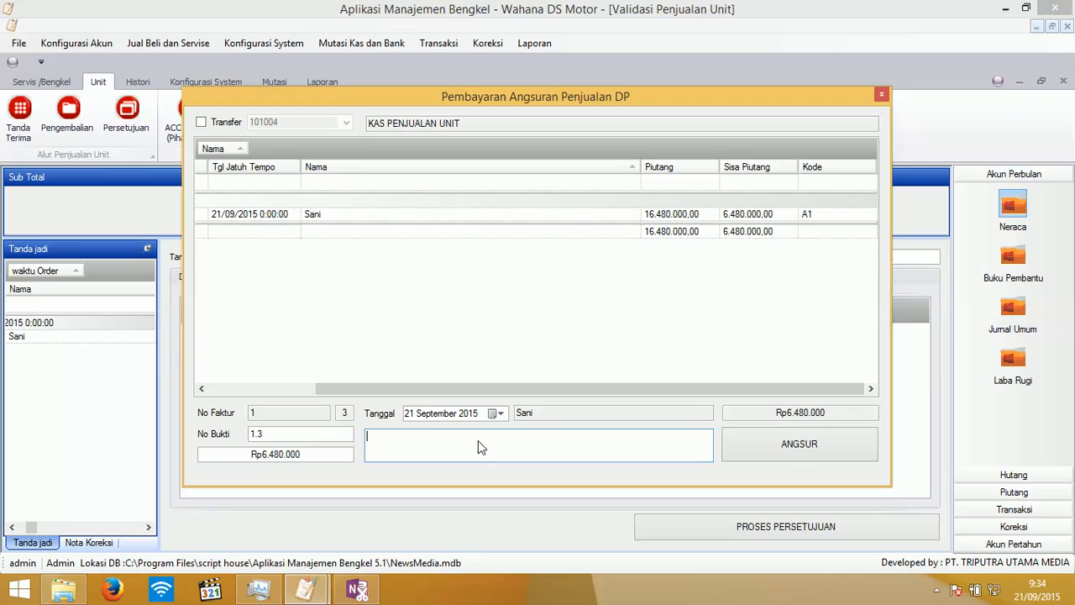
text(pelunasan)
click(754, 454)
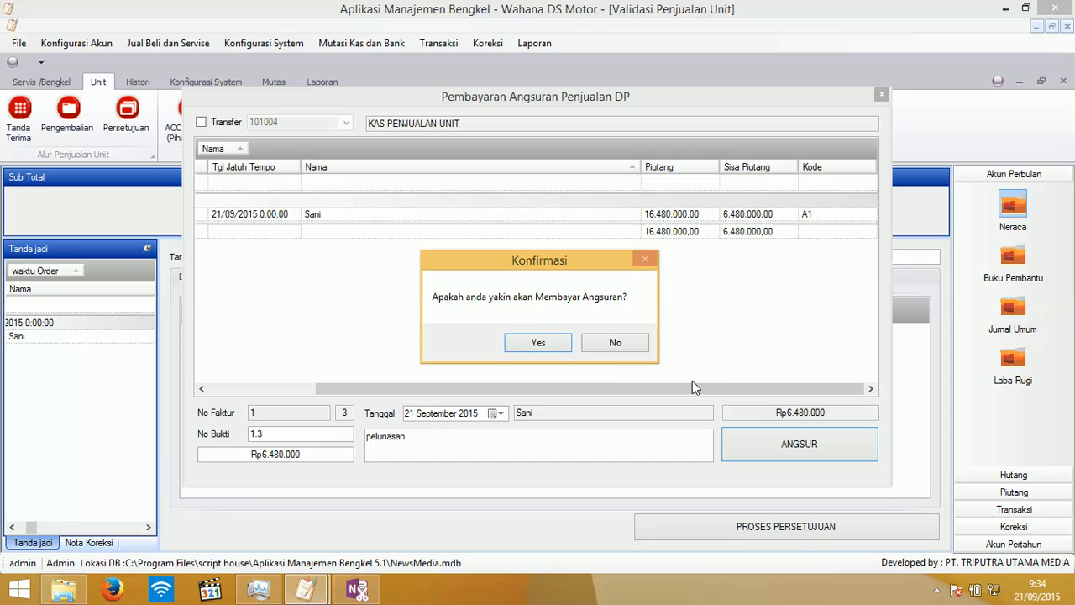
click(536, 345)
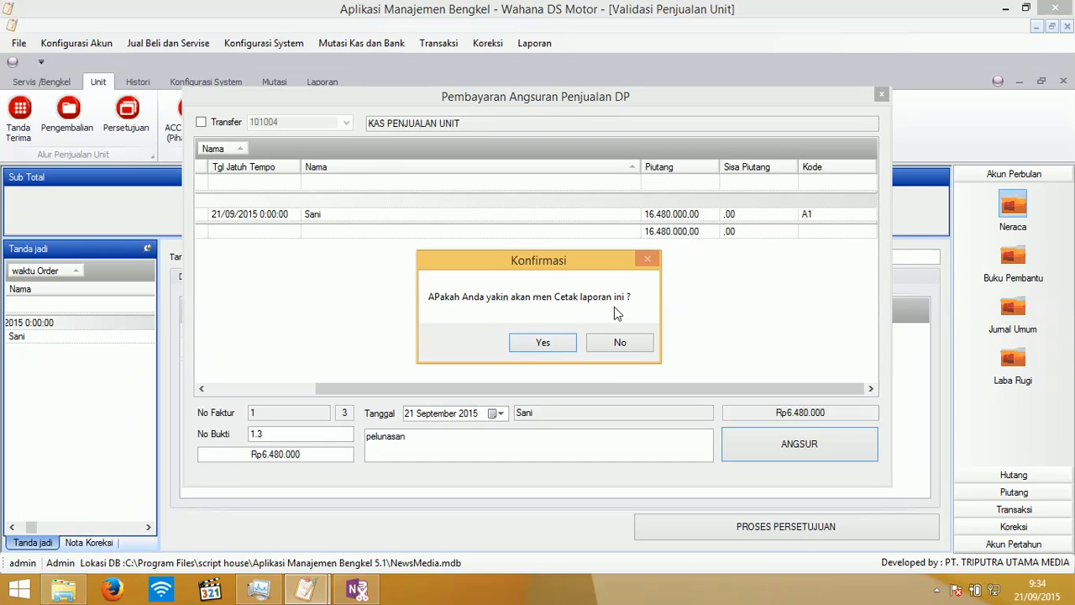
click(618, 340)
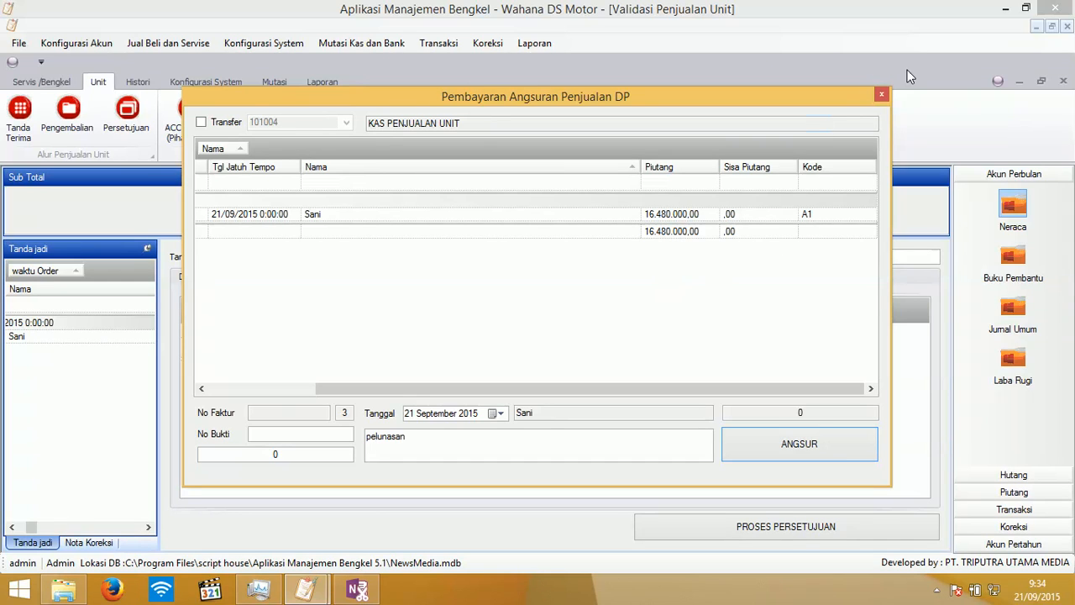
click(881, 95)
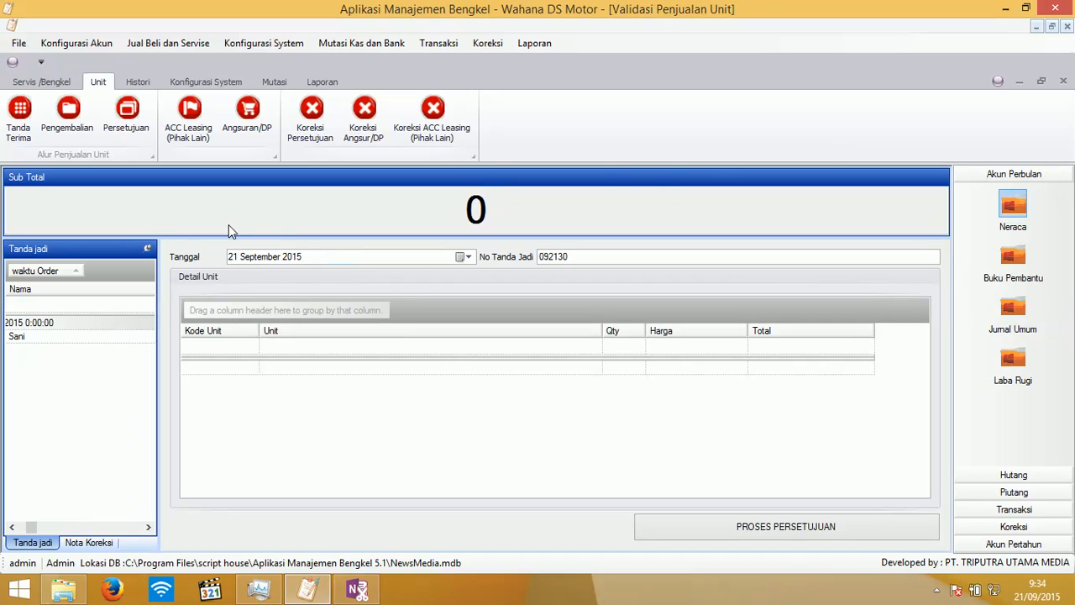
- Edit the first member's booking in Tanda Terima and change its unit to B002 CAFFERANO
click(25, 139)
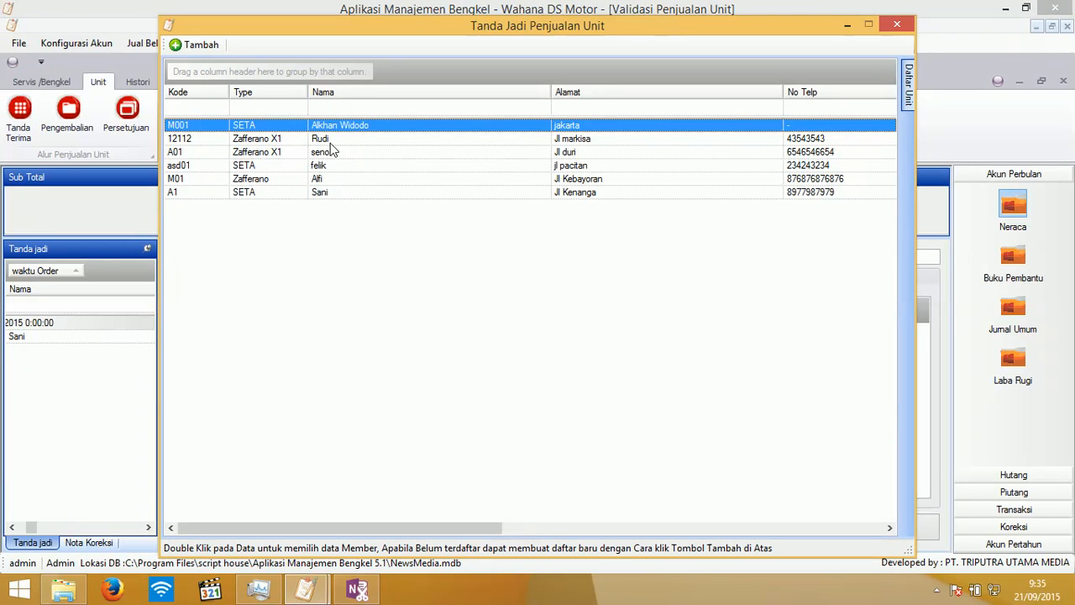
right_click(348, 123)
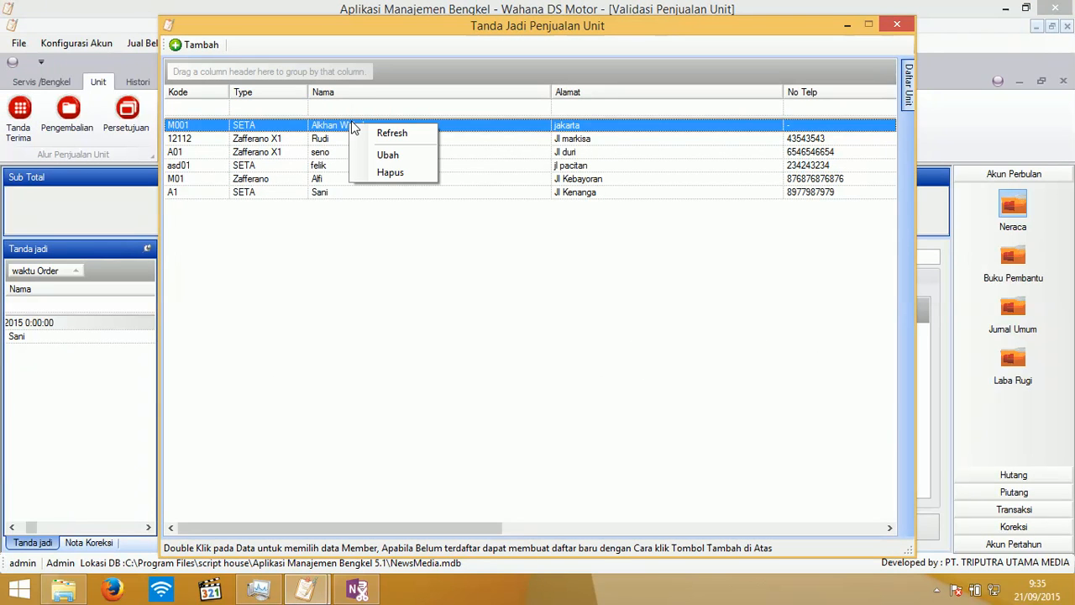
click(376, 158)
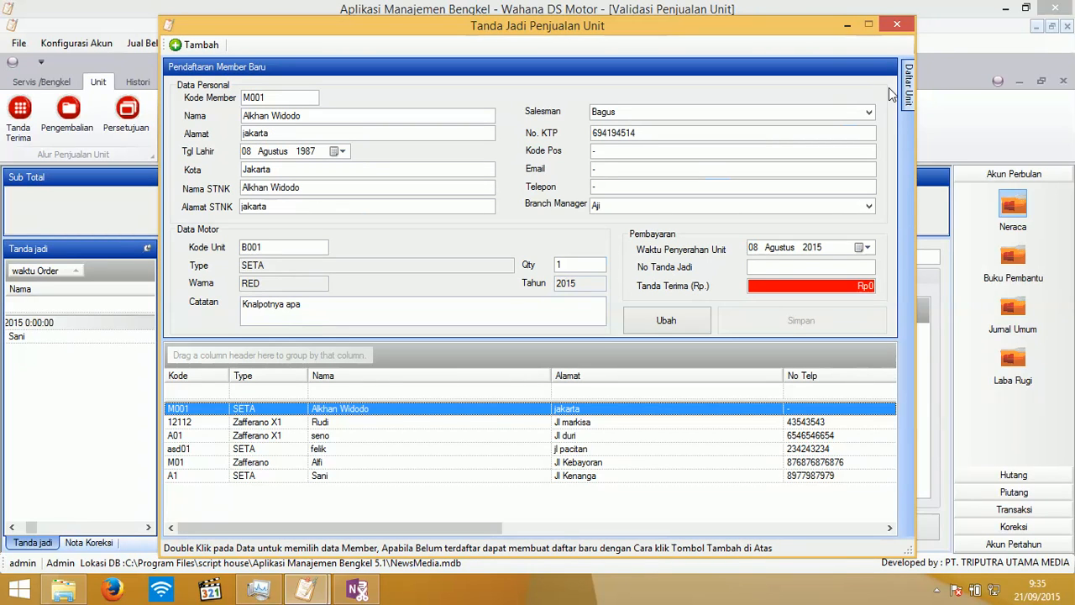
mouse_move(909, 91)
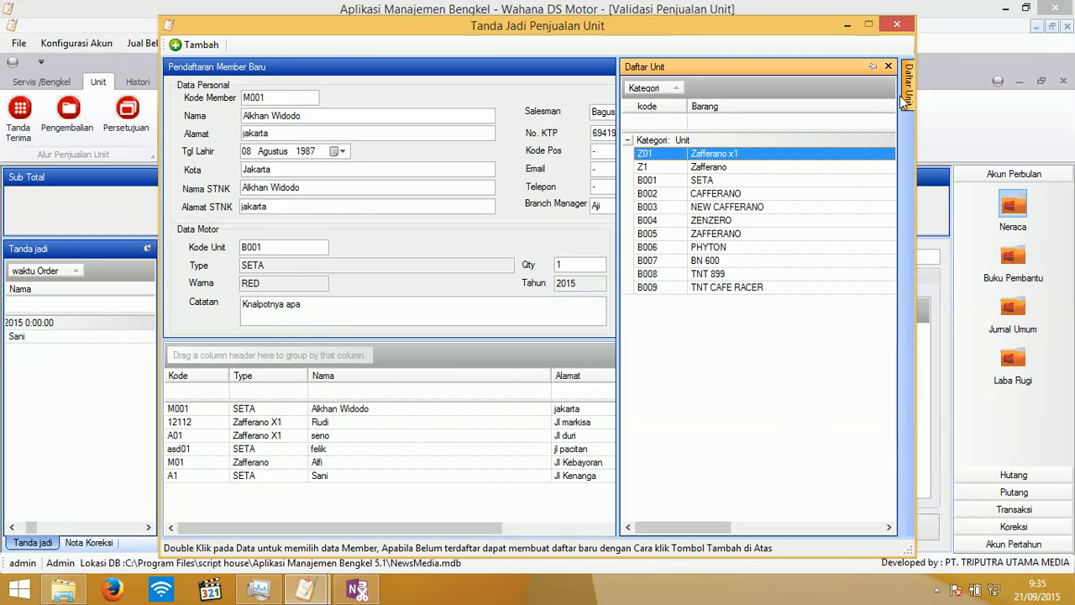
double_click(737, 196)
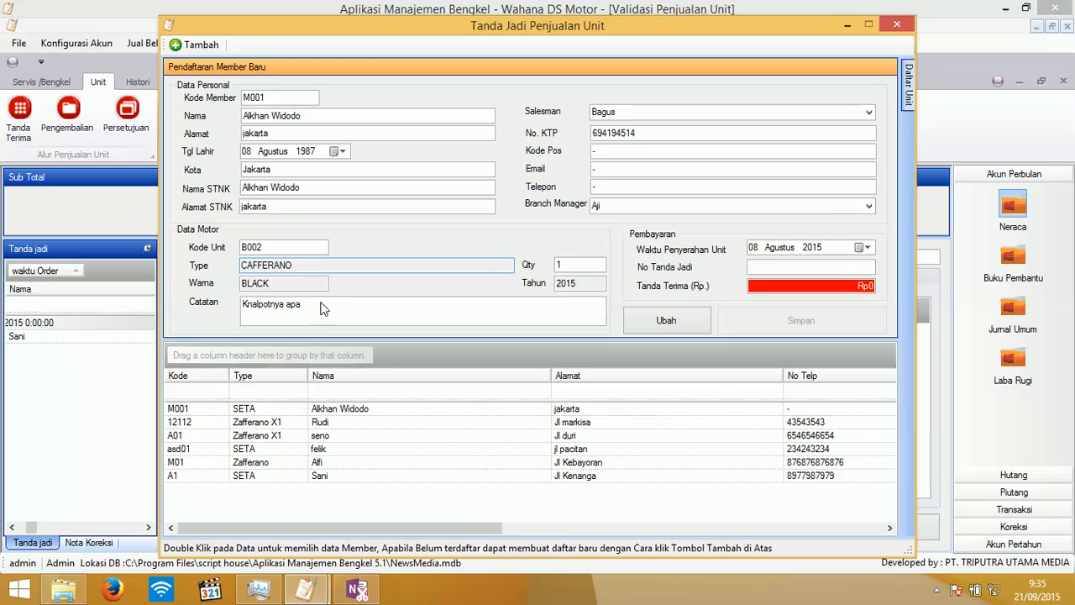
- Set No Tanda Jadi 3 and a Rp1.000.000 deposit, save without printing, and close the list
click(780, 267)
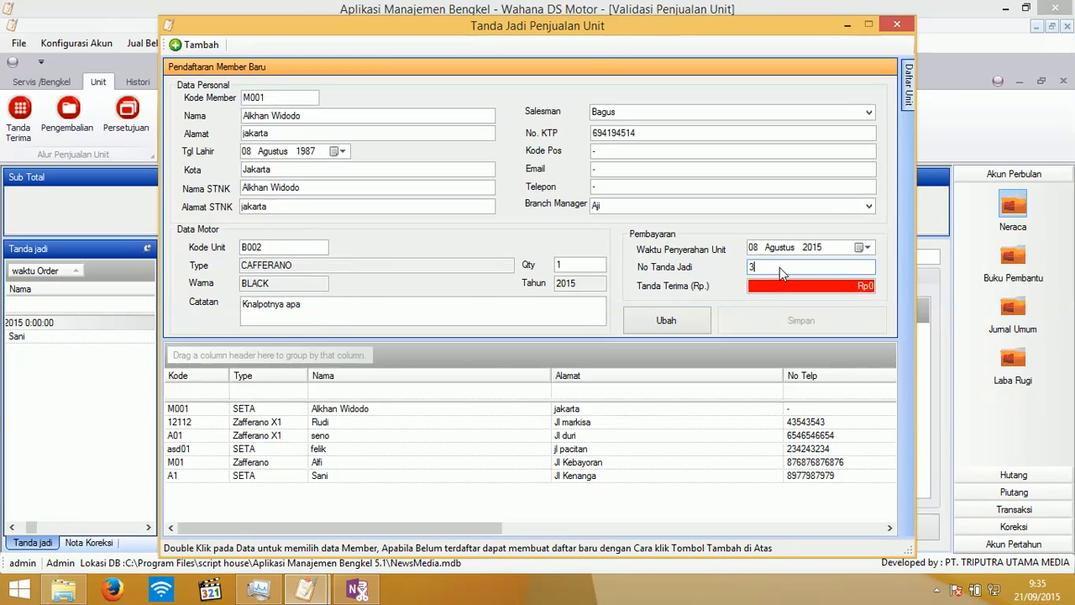
key(Tab)
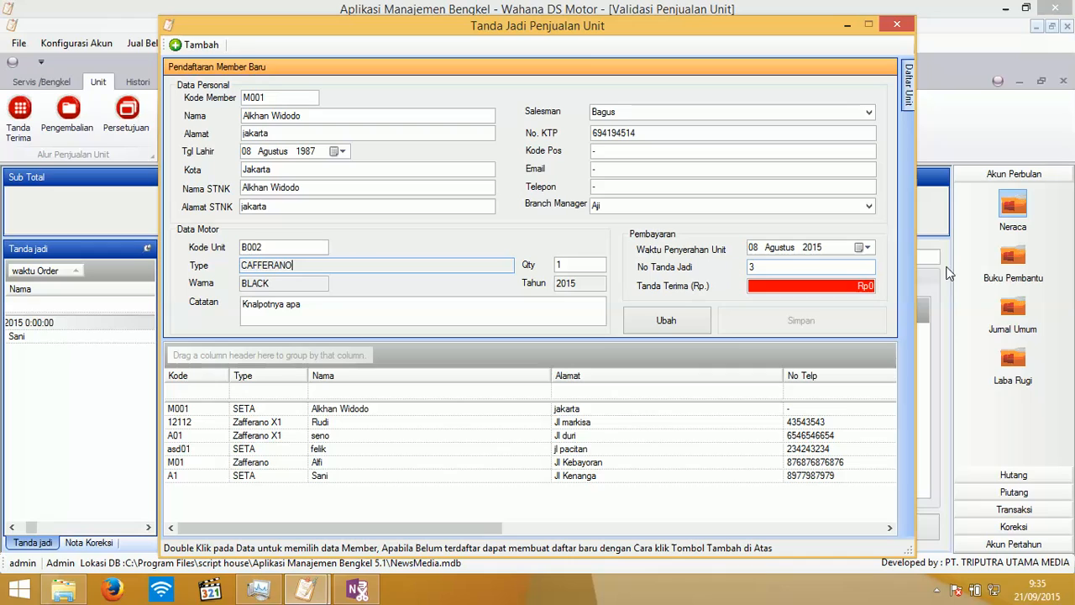
click(874, 290)
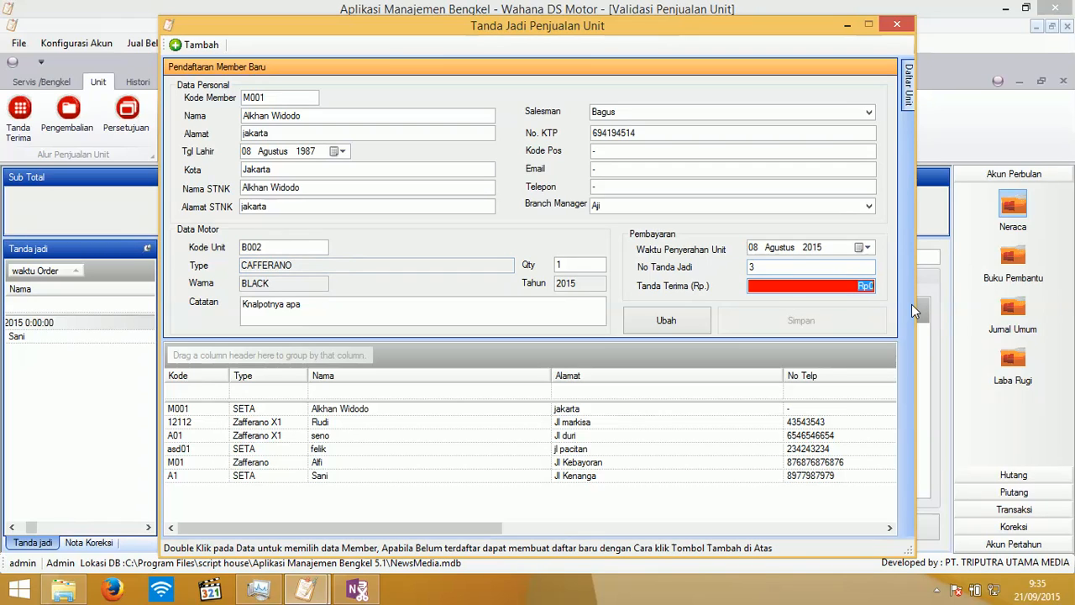
text(1000000)
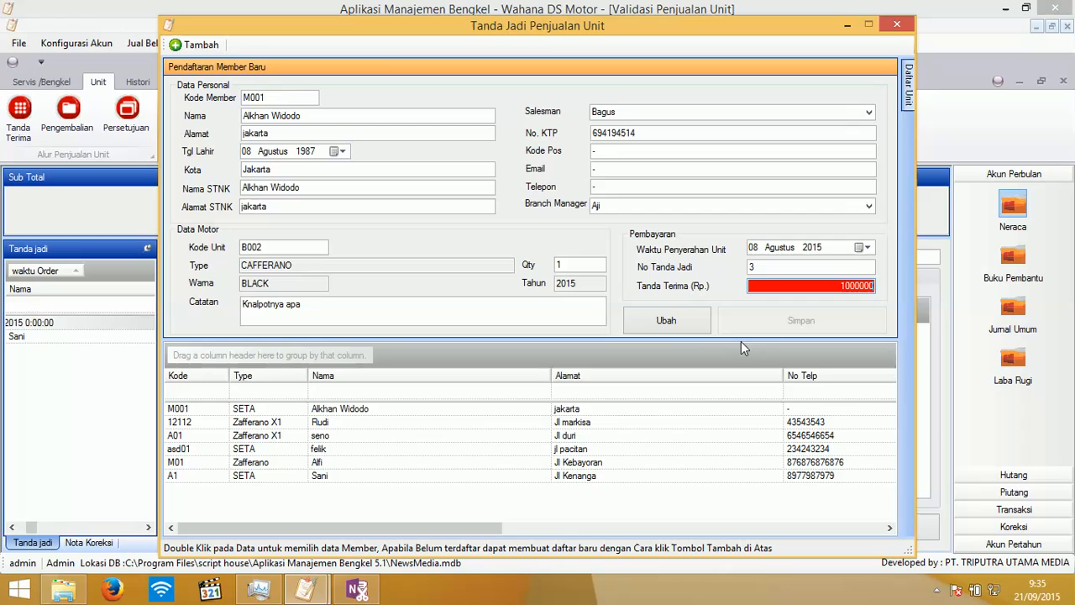
click(666, 319)
click(543, 340)
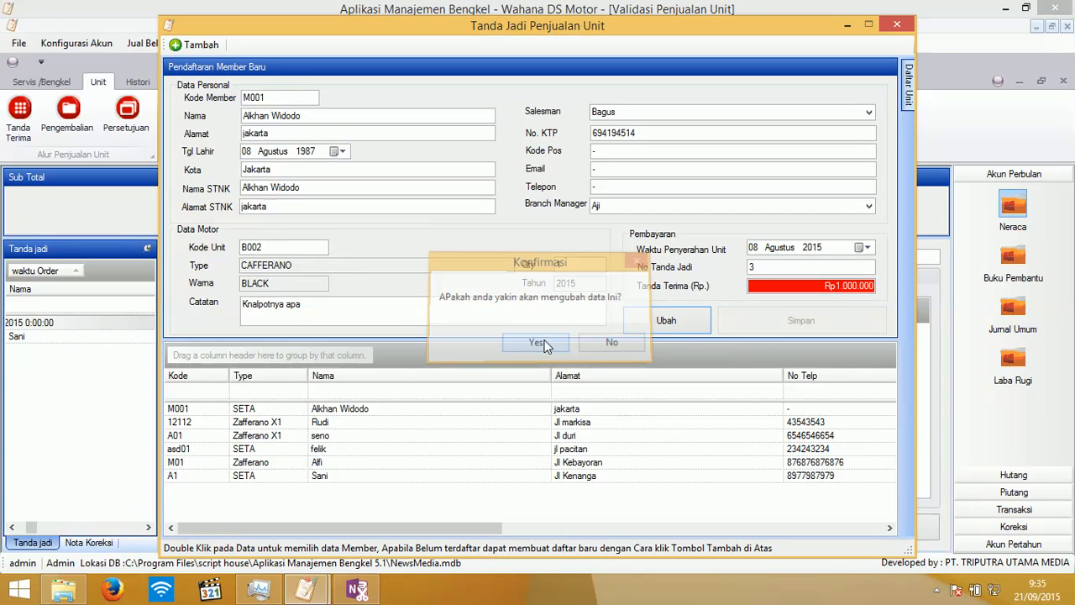
click(623, 341)
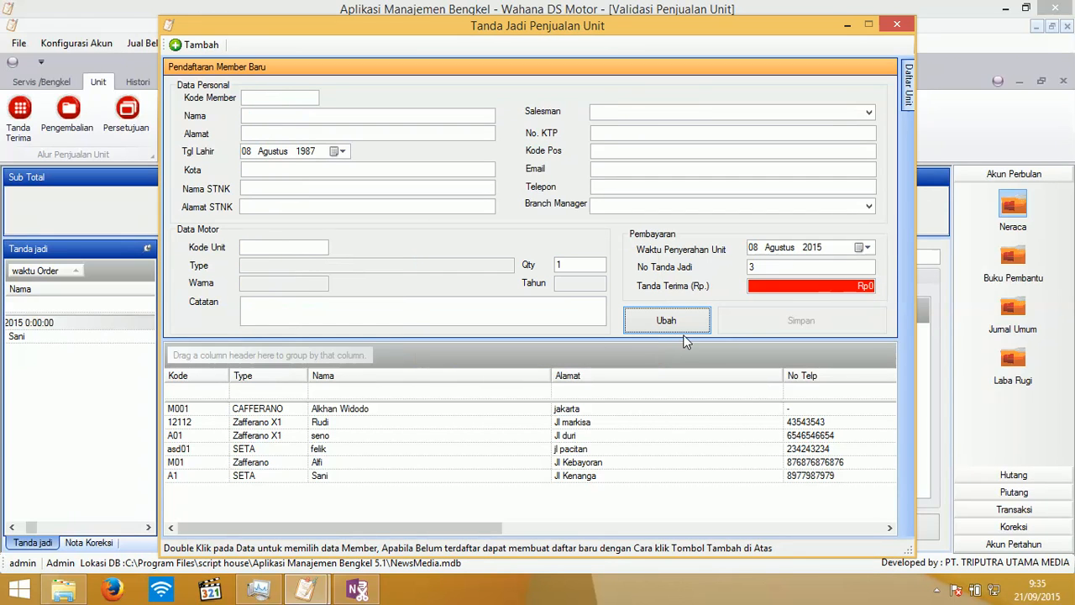
click(897, 26)
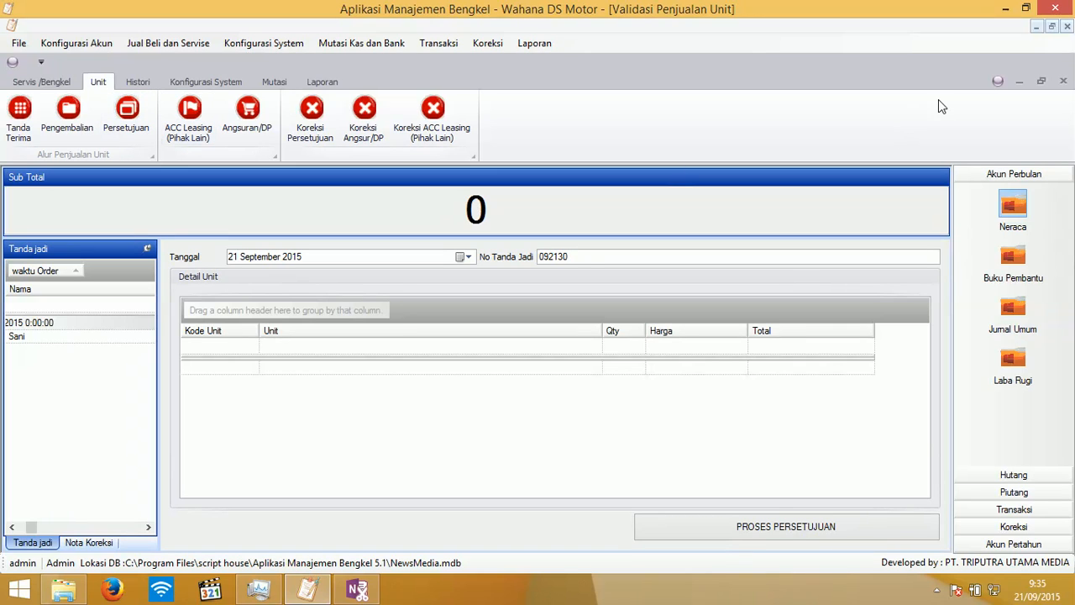
- Approve the customer's Rp23.980.000 B002 CAFFERANO sale at 0% discount as third-party leasing
click(1063, 81)
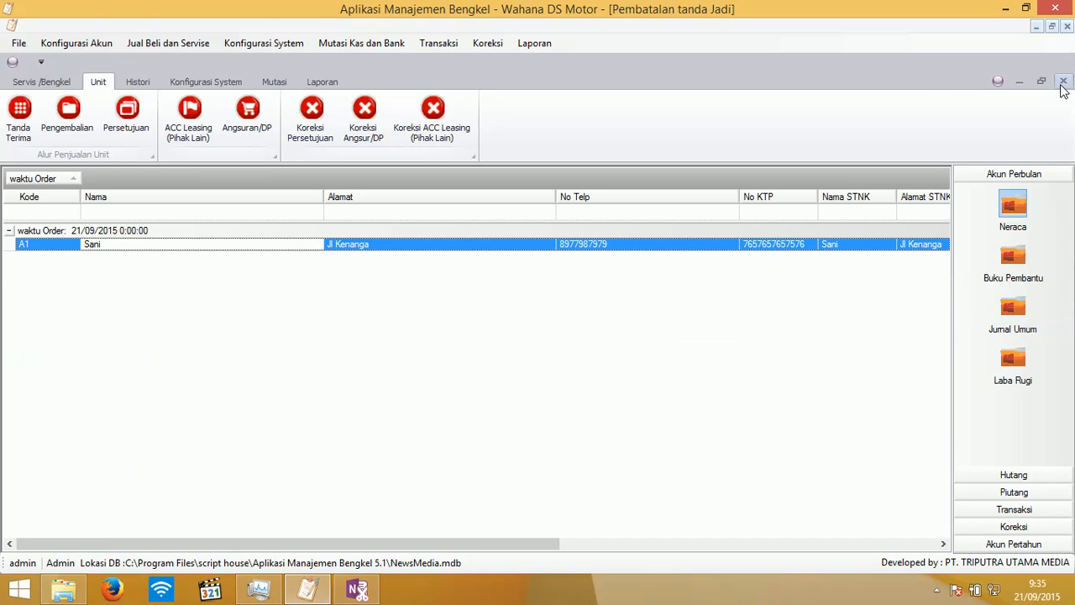
click(1063, 83)
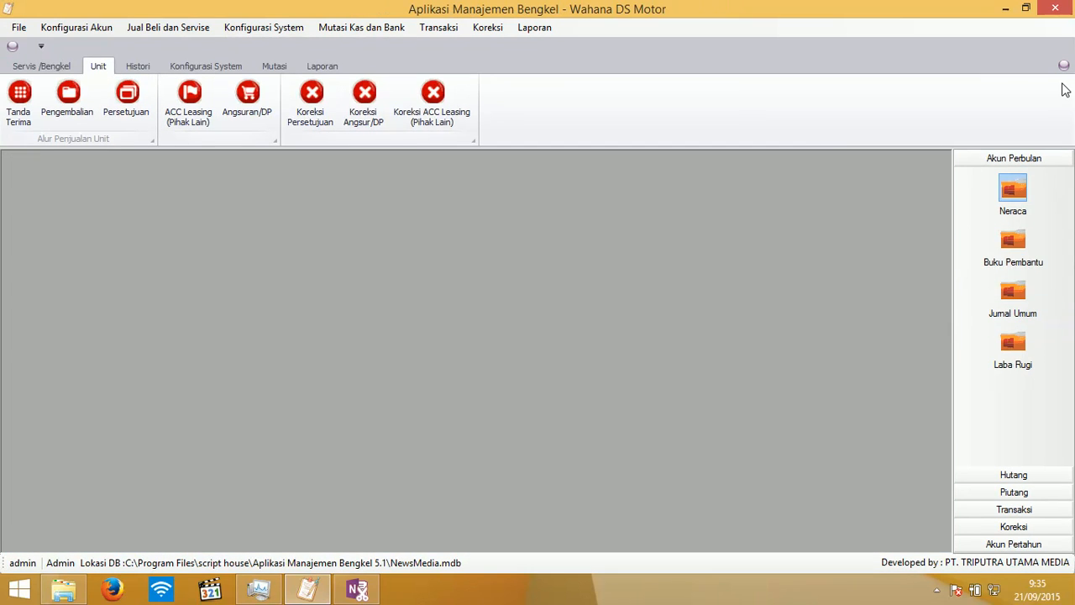
click(122, 99)
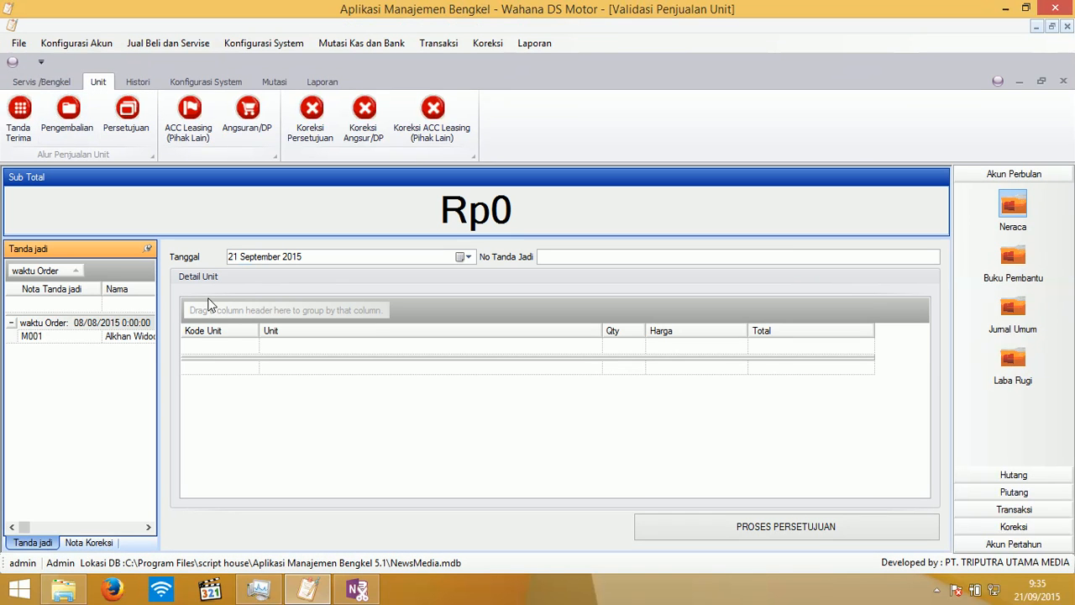
click(130, 340)
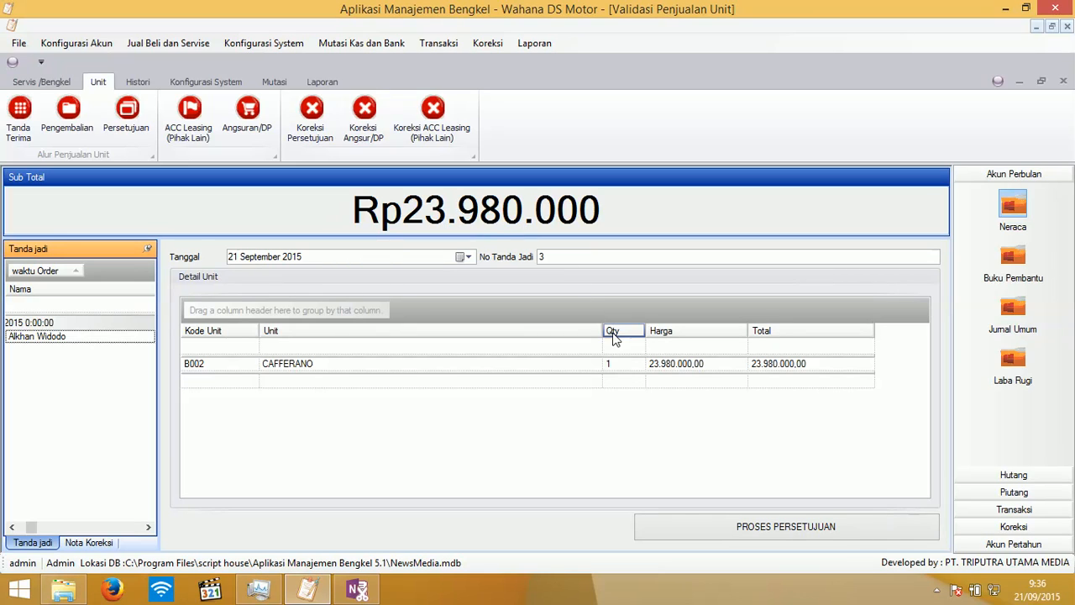
click(686, 527)
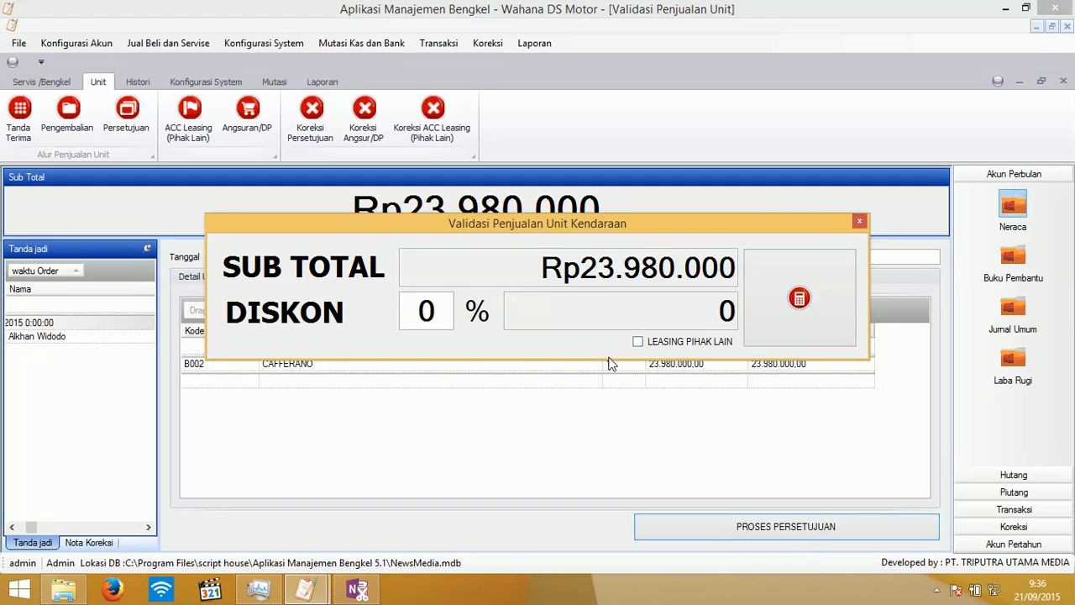
click(798, 317)
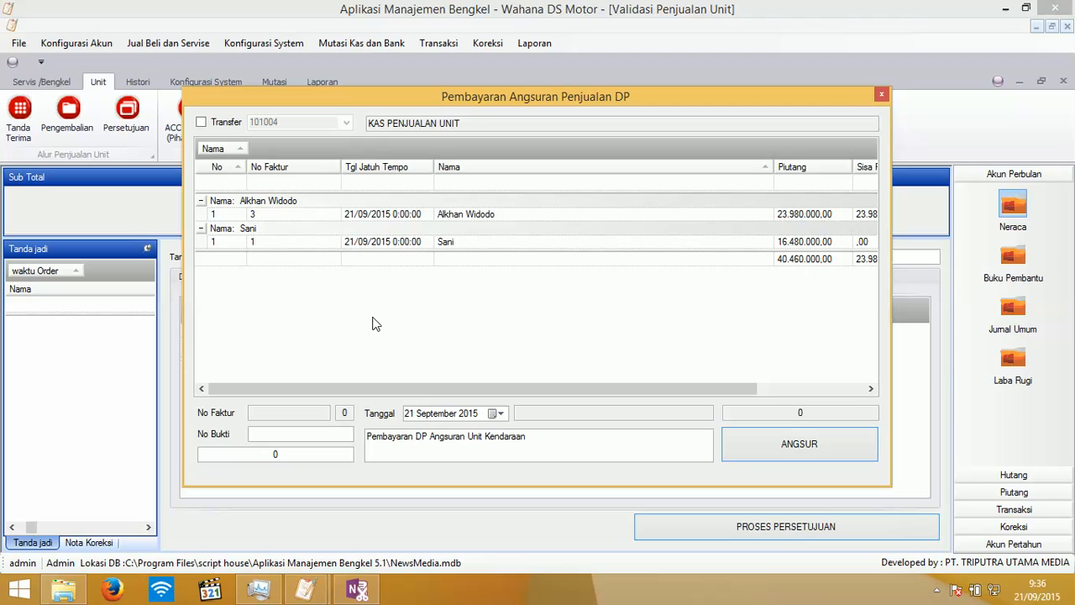
- Record a Rp2.000.000 down-payment instalment with No Bukti 4, skipping the printout
click(317, 434)
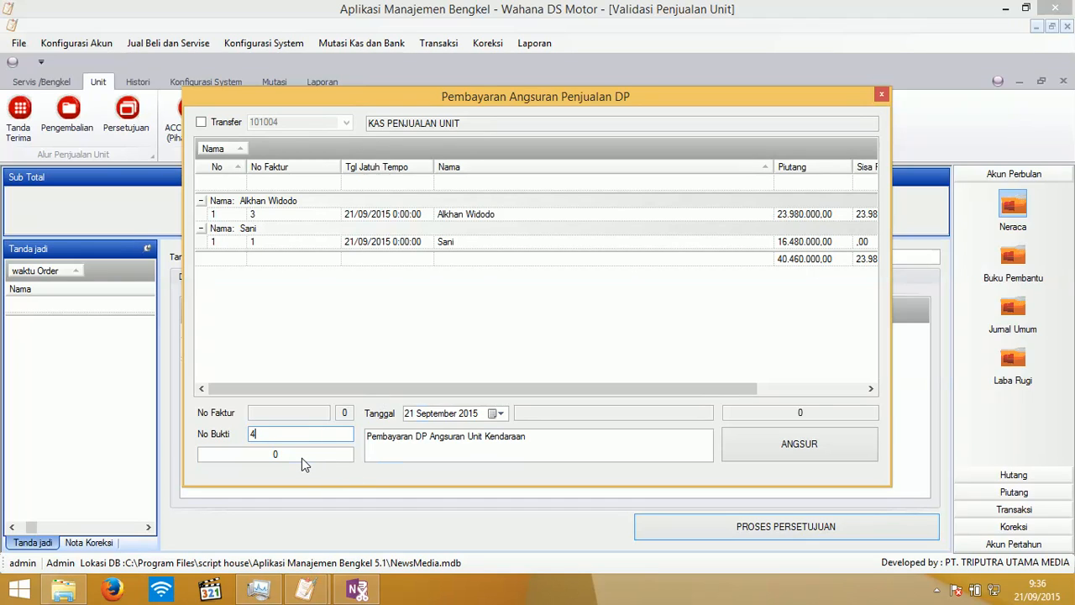
click(299, 455)
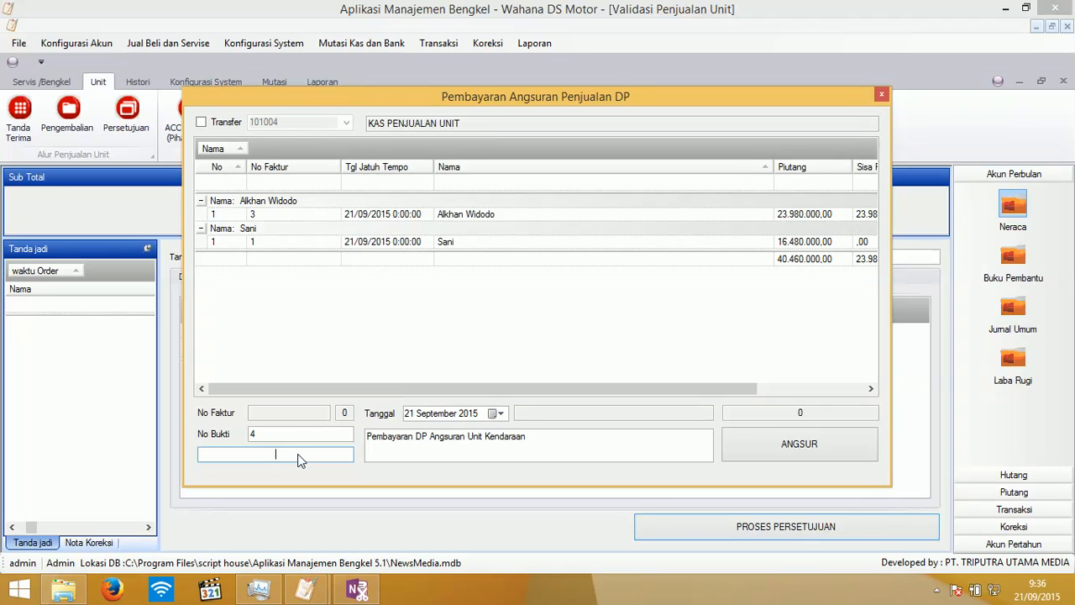
text(000000)
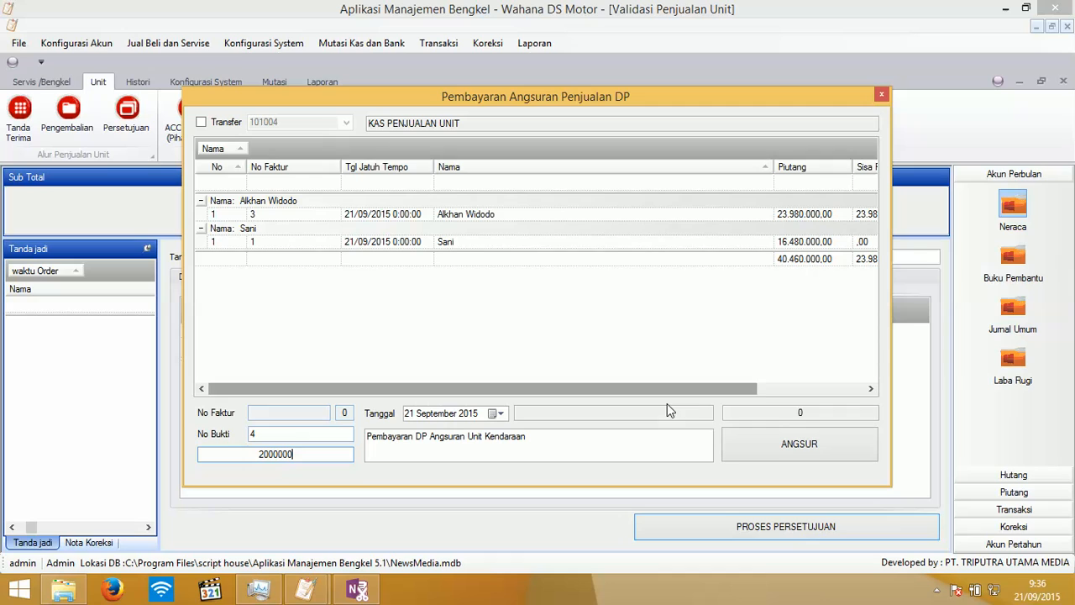
click(757, 449)
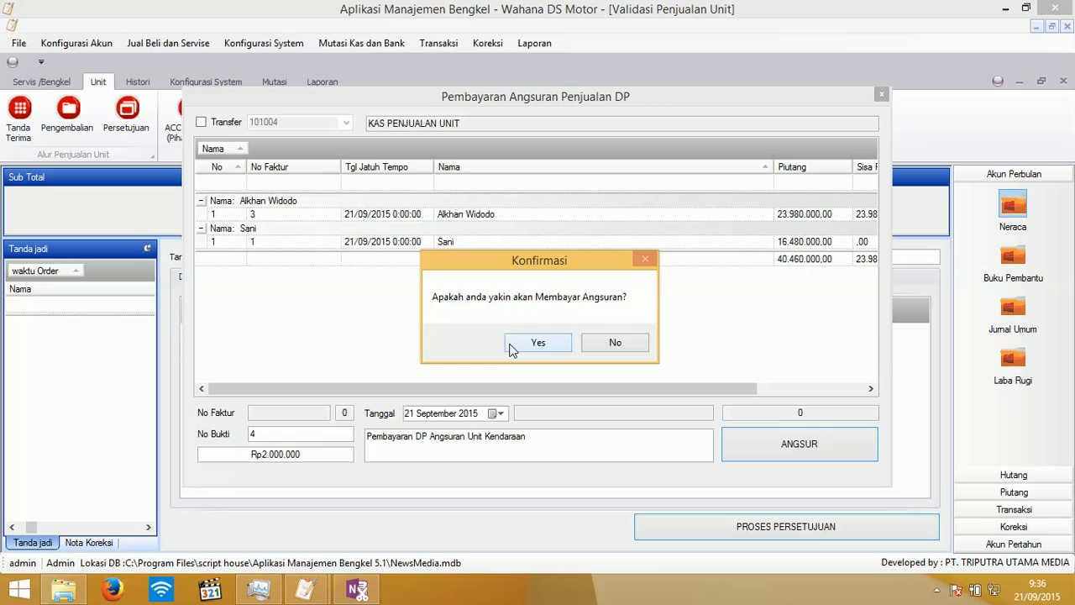
click(512, 346)
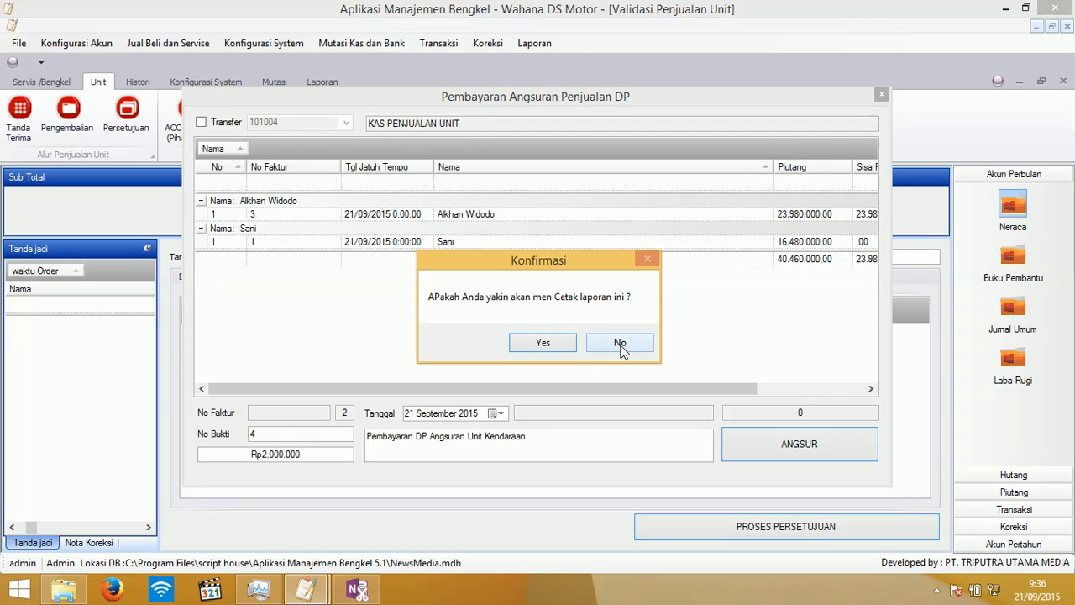
click(620, 344)
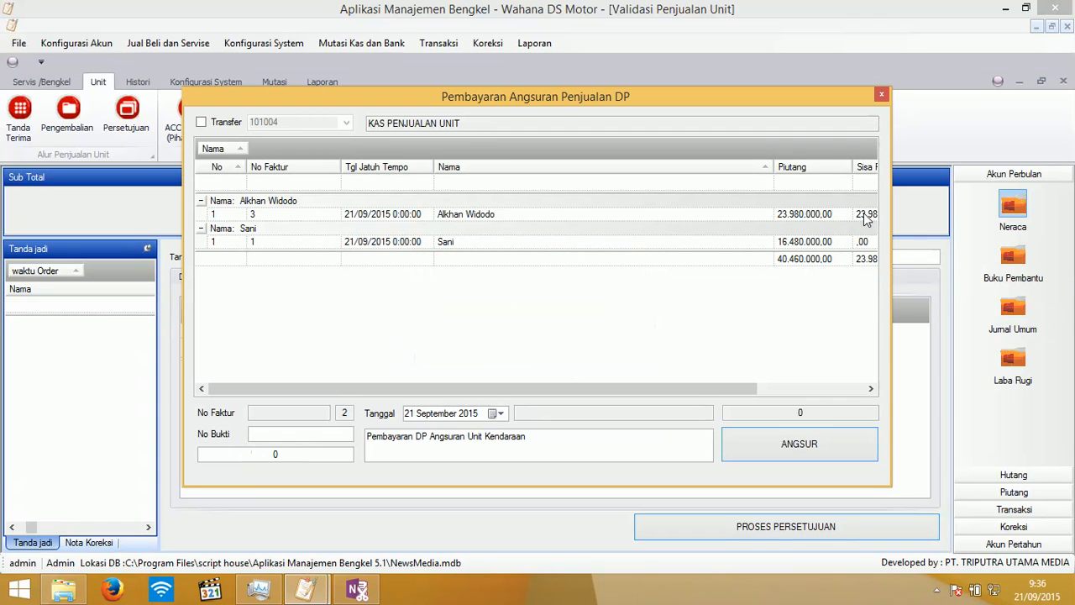
click(882, 95)
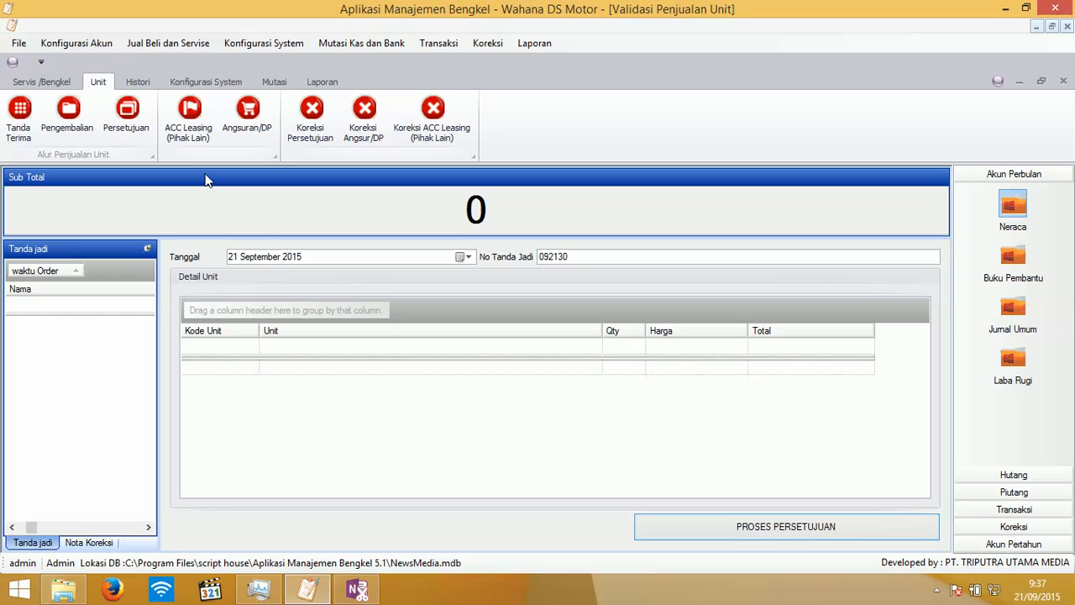
- In ACC Leasing, enter a 1000000 Di Kembalikan refund for the No Bukti 4 down payment
click(193, 133)
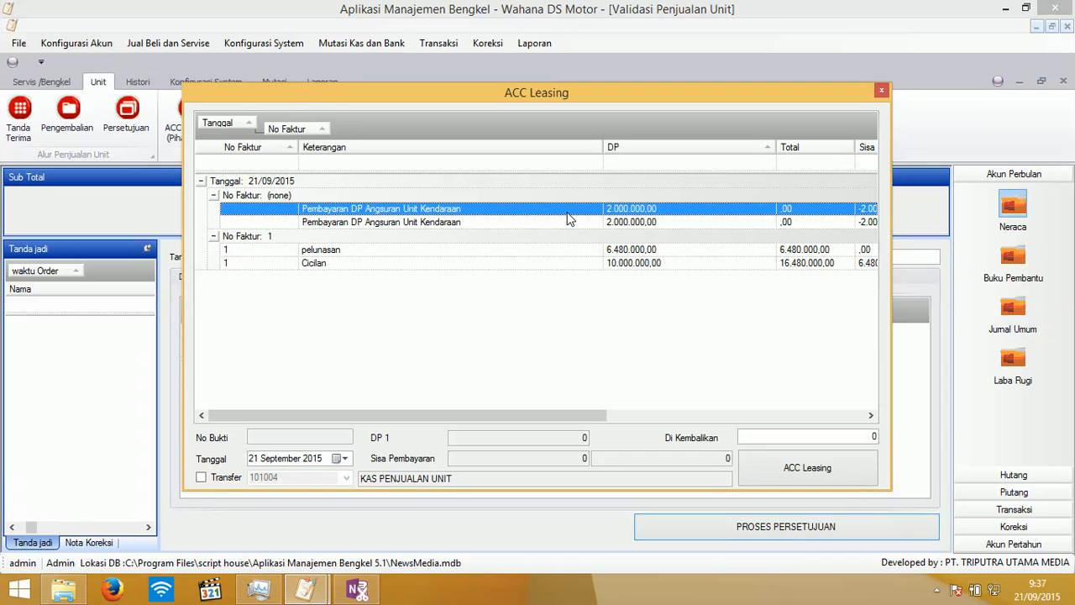
drag(463, 415, 441, 415)
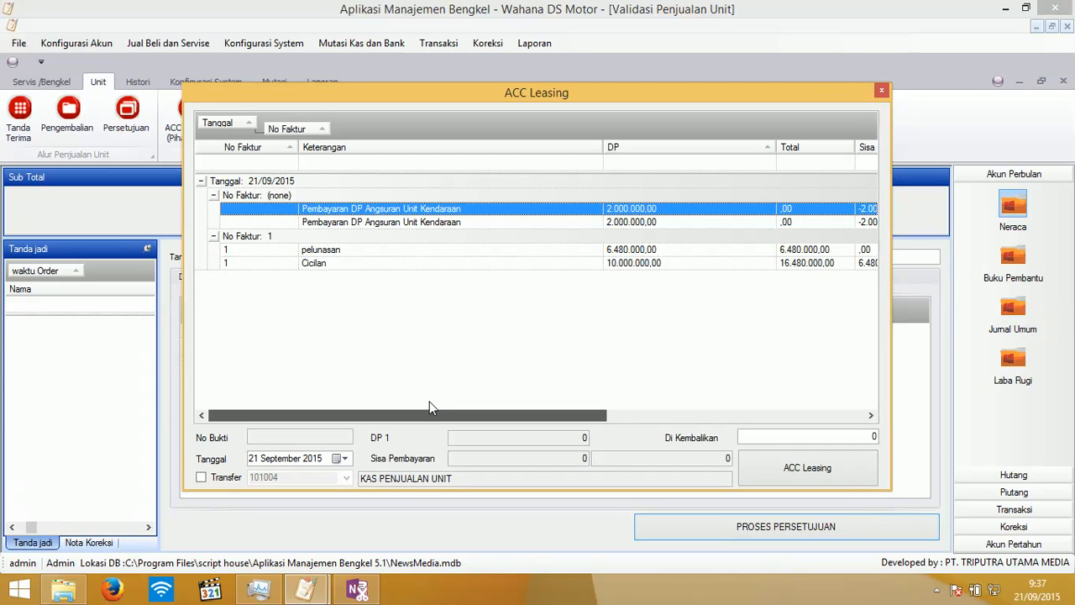
drag(429, 402, 550, 418)
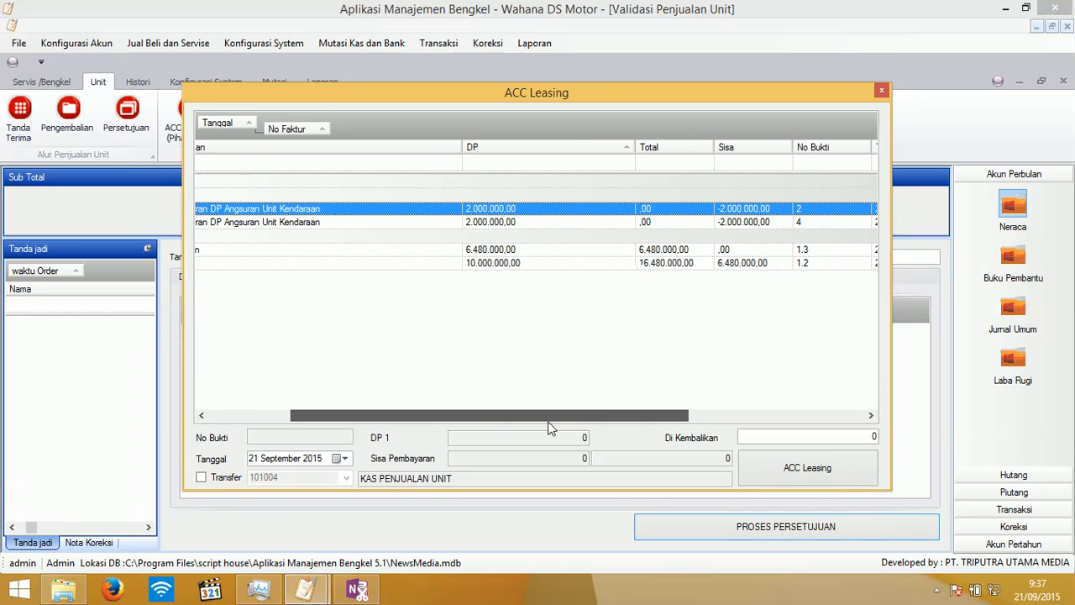
click(794, 224)
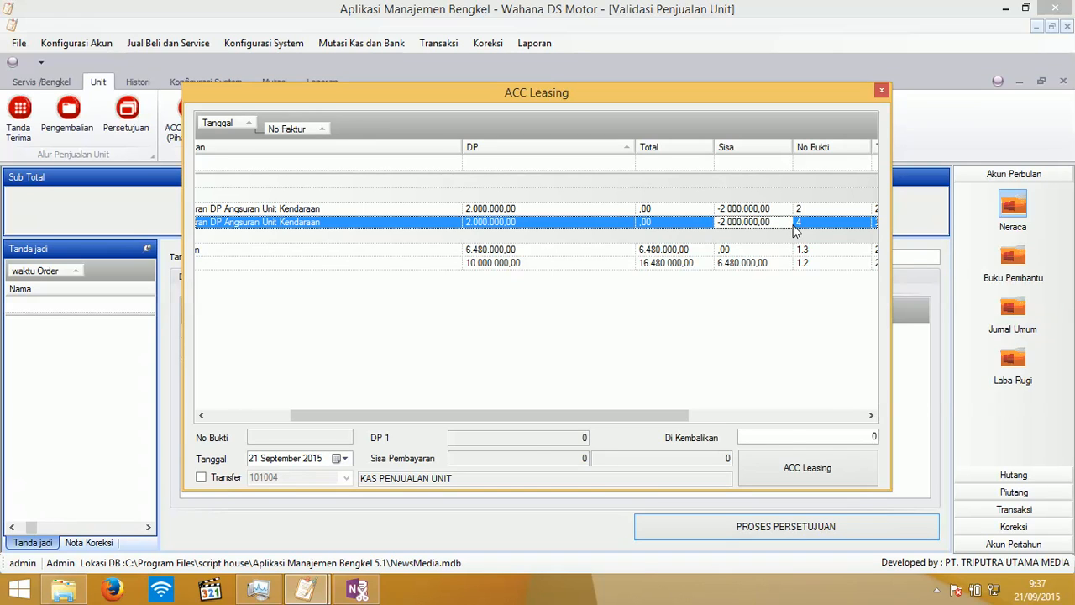
click(794, 437)
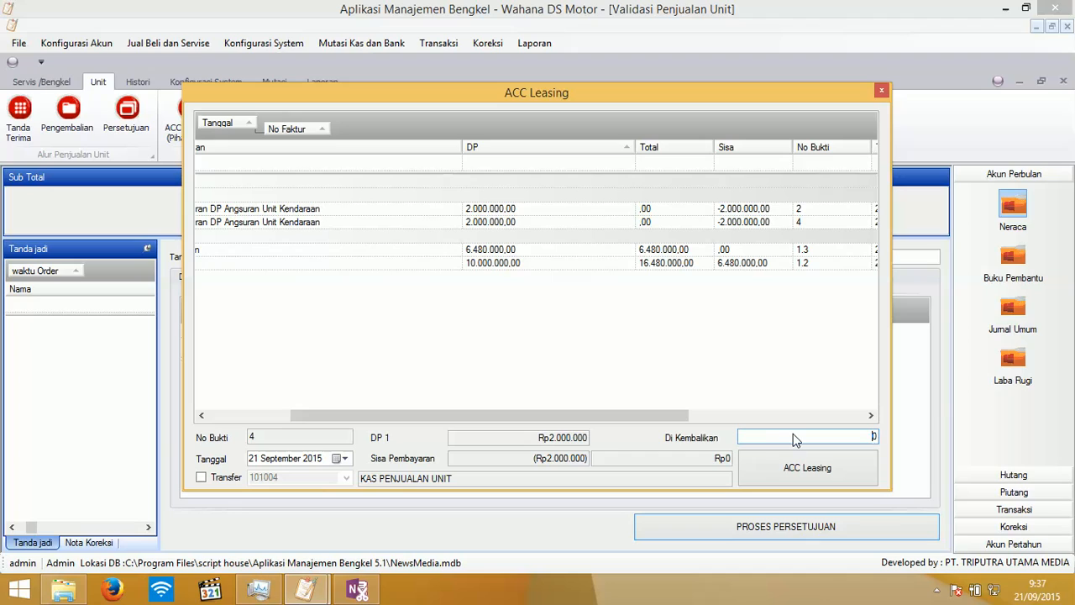
text(1000000)
- Attempt leasing approval of the DP payment, dismiss the 'No Faktur kosong' warning, and browse the payment groups
click(808, 460)
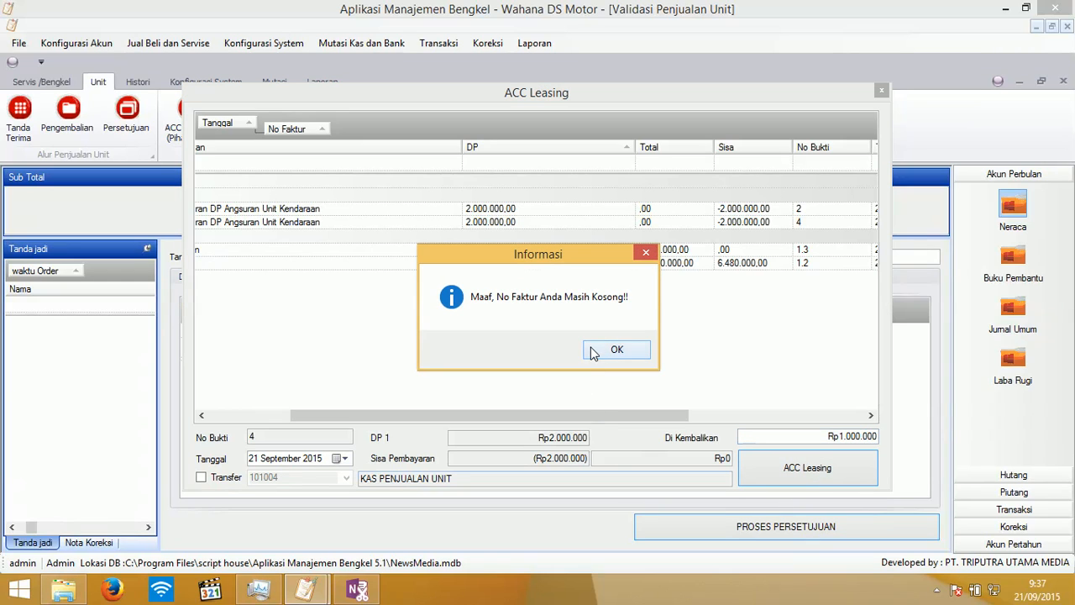
click(617, 349)
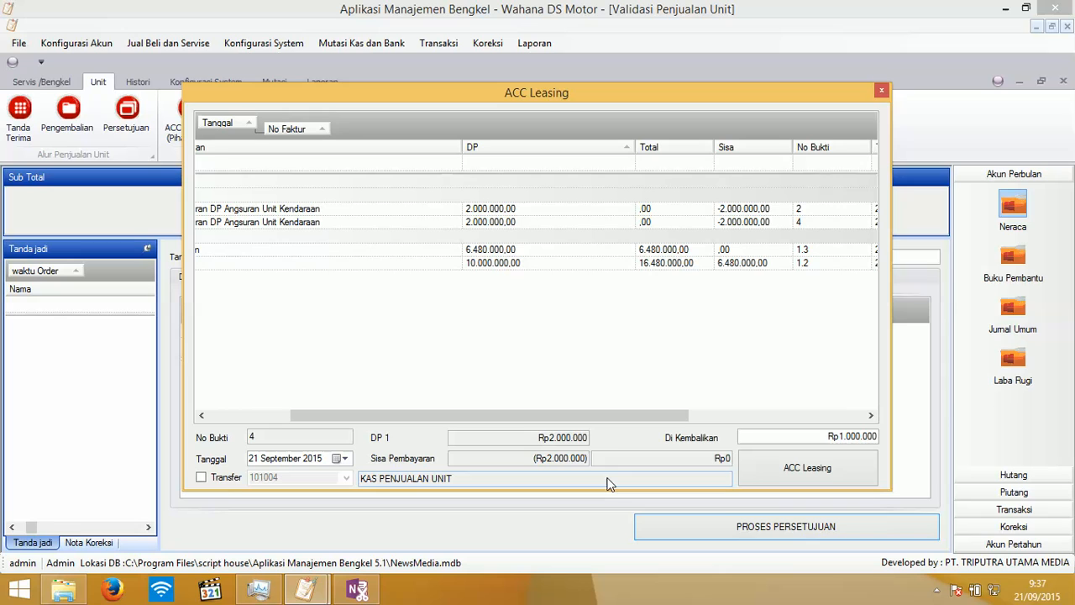
click(766, 472)
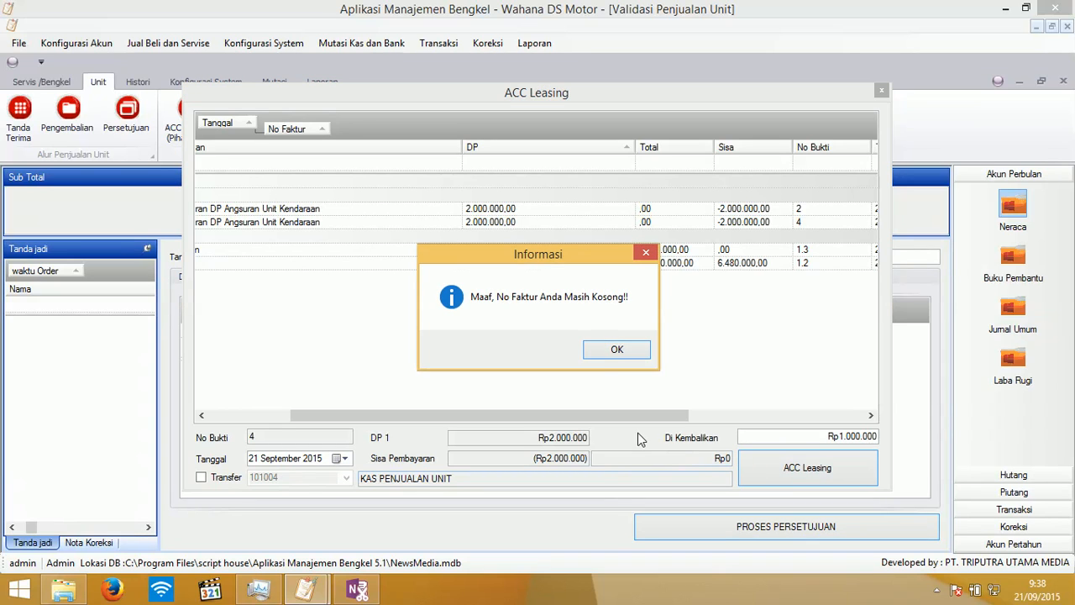
drag(565, 413, 407, 404)
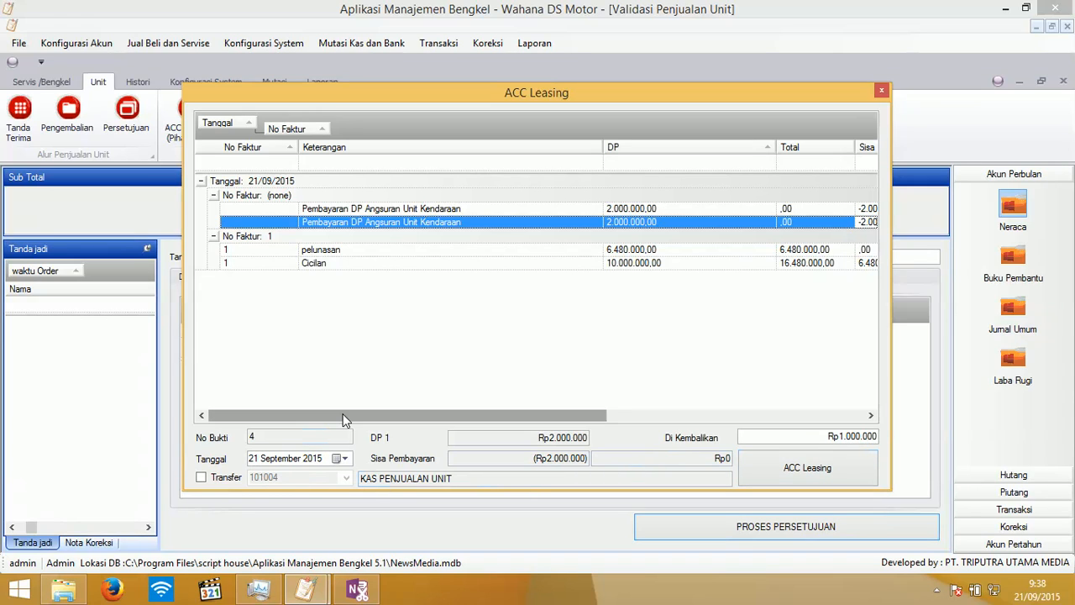
click(377, 212)
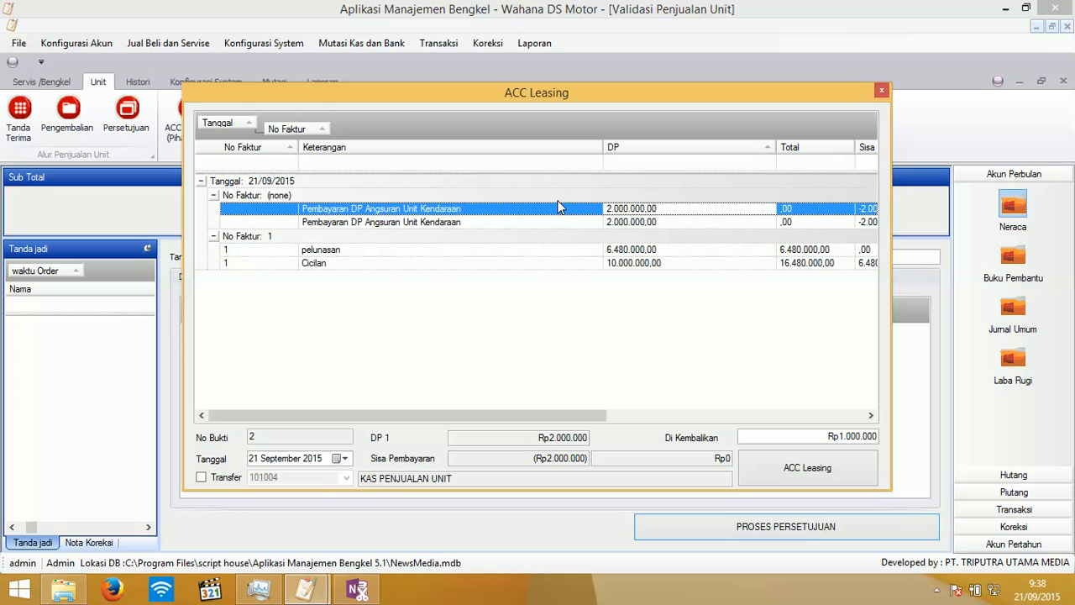
key(Up)
key(Left)
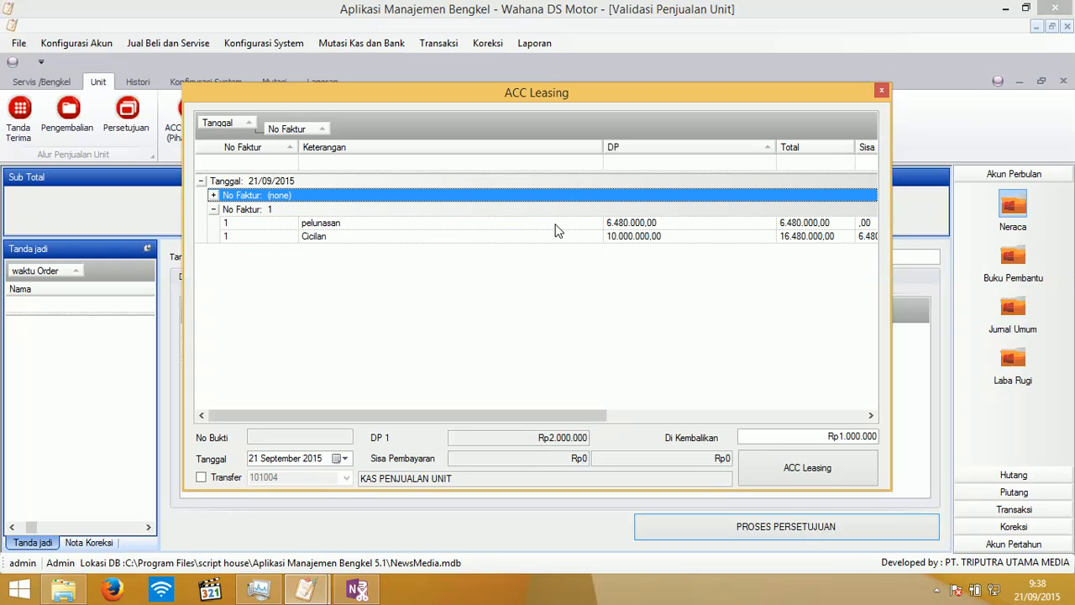
click(559, 224)
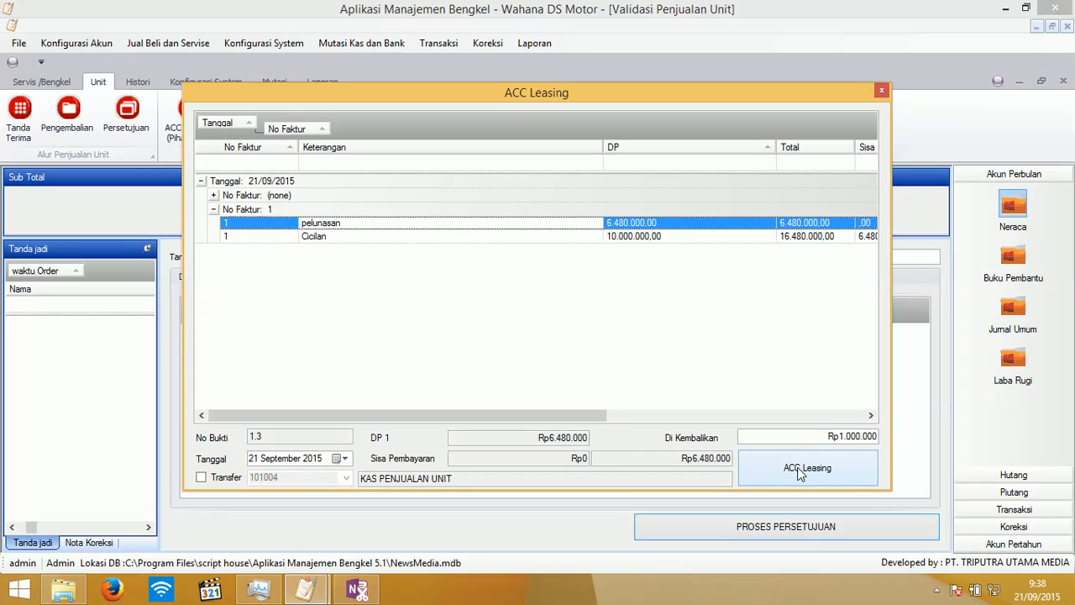
- Retry approving DP payments No Bukti 2 and 4, dismiss the warnings, then load pelunasan No Bukti 1.3
double_click(291, 197)
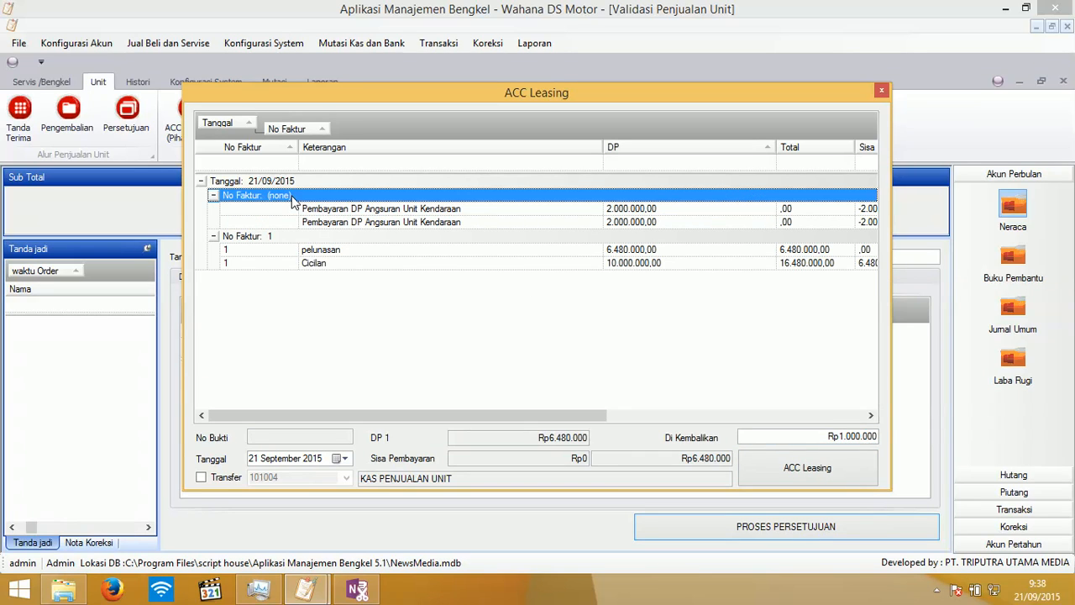
click(345, 210)
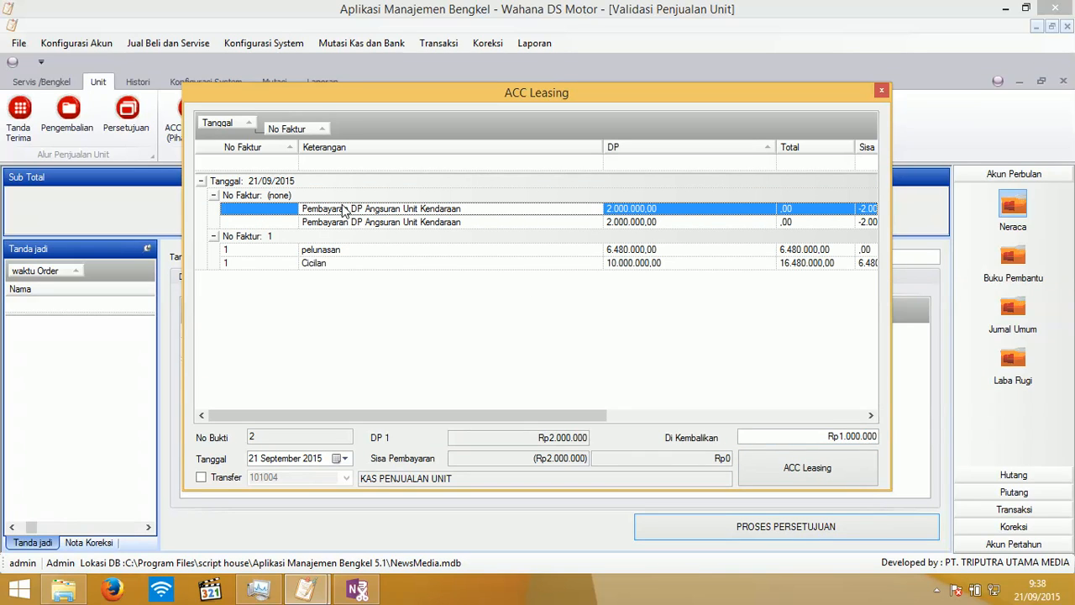
click(765, 467)
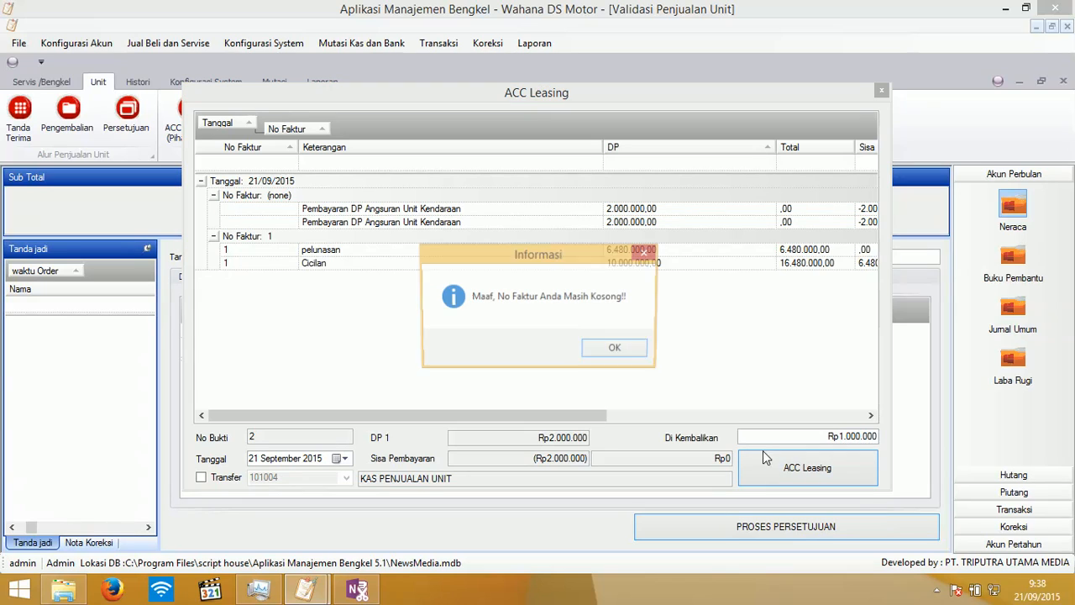
click(612, 349)
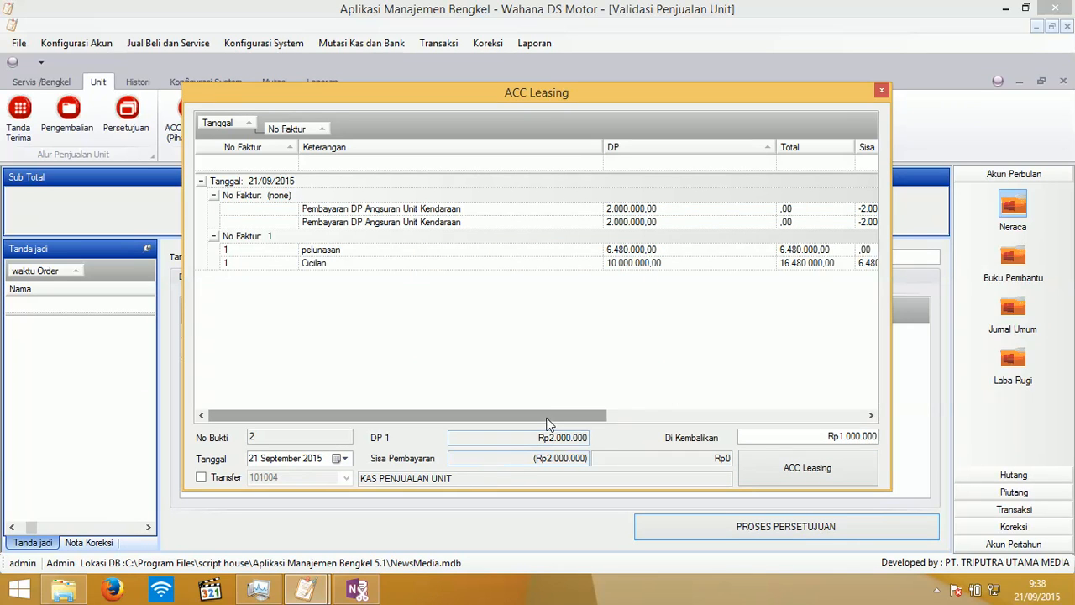
drag(547, 422, 465, 415)
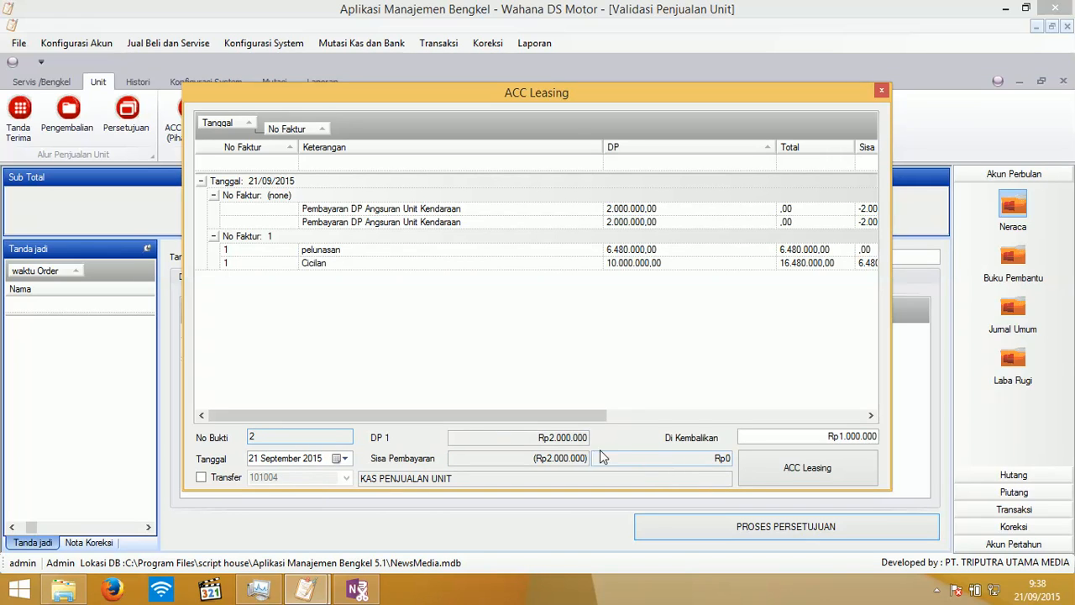
click(391, 223)
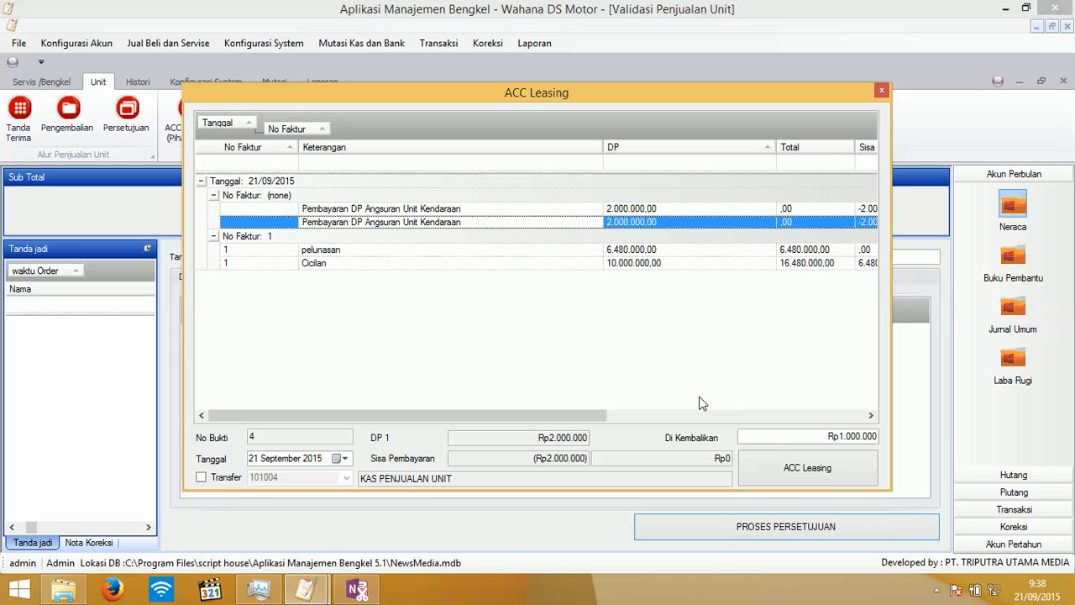
click(746, 464)
click(615, 350)
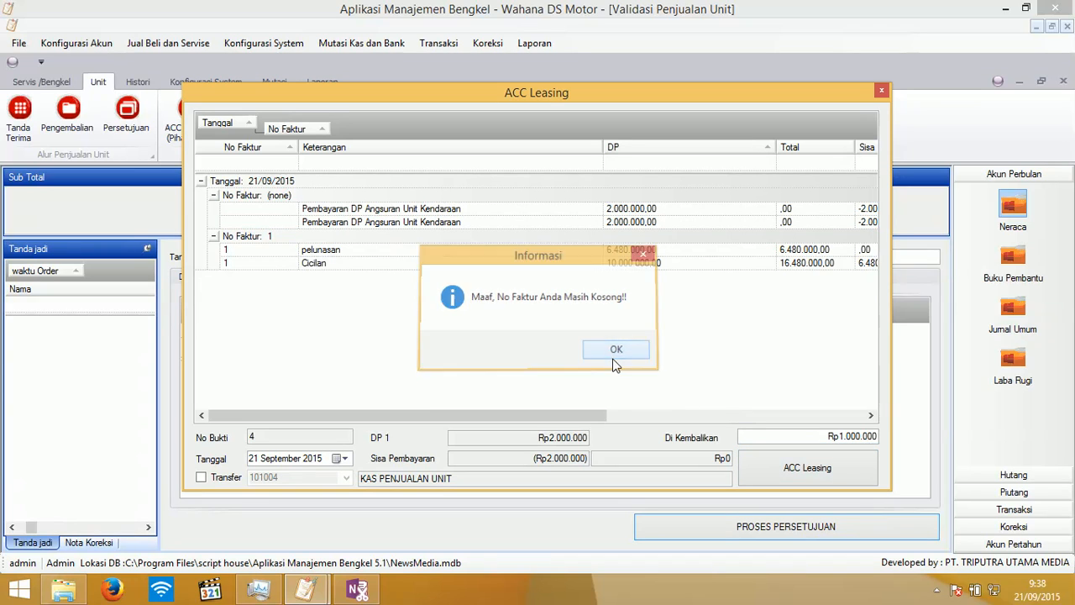
click(574, 253)
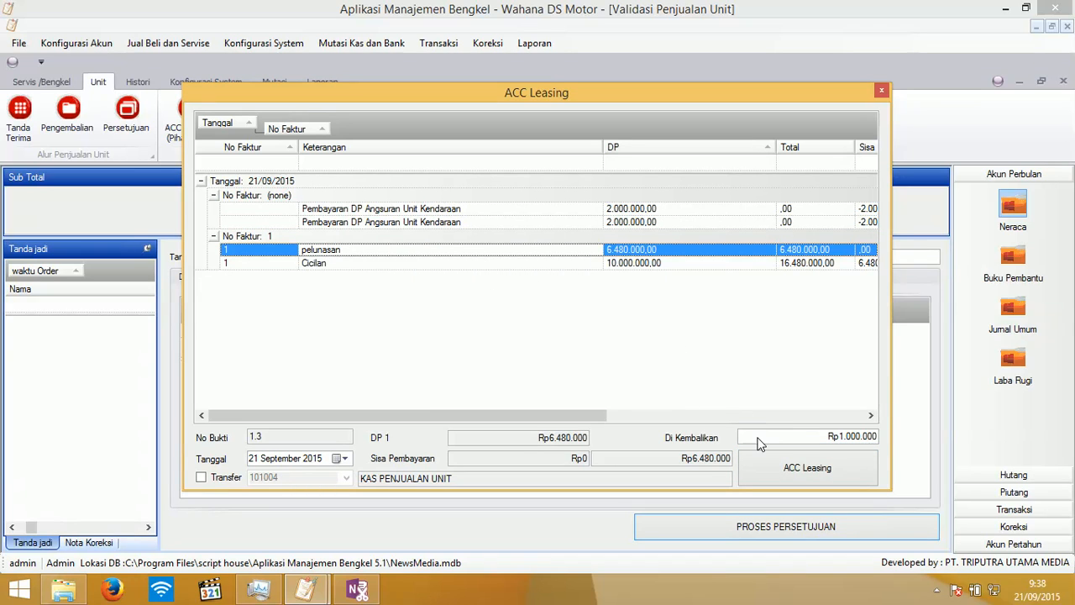
- Validate the pelunasan payment via ACC Leasing, acknowledge completion, and close the leasing window
click(752, 472)
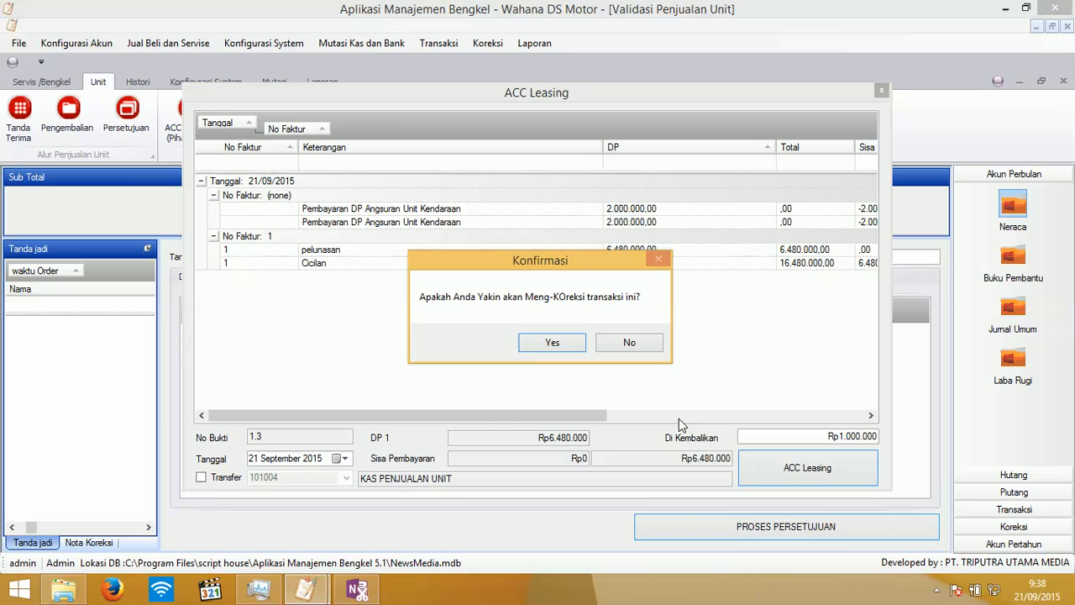
click(639, 342)
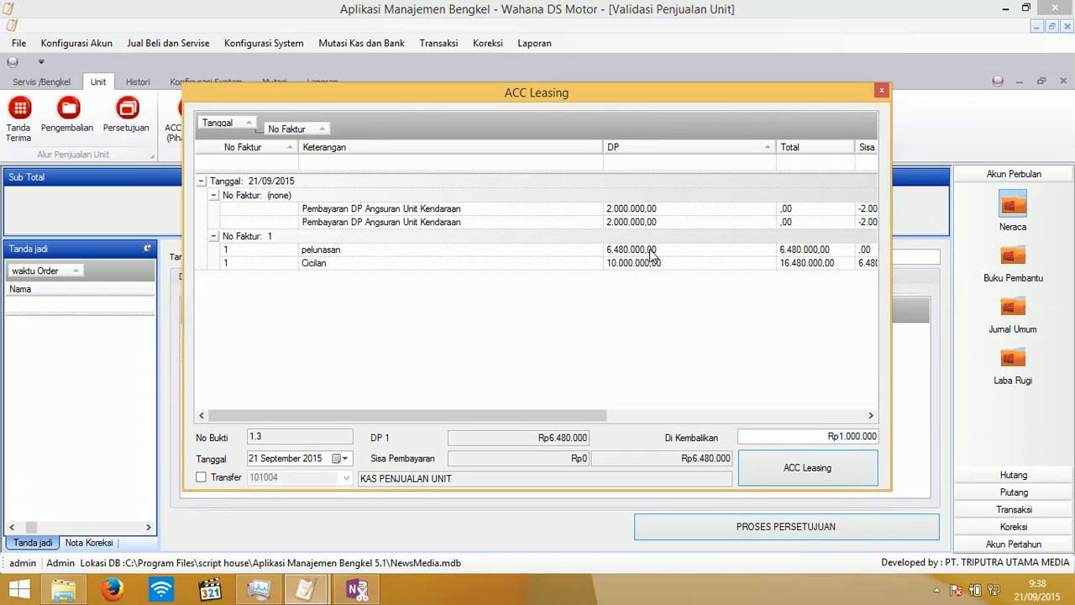
click(385, 252)
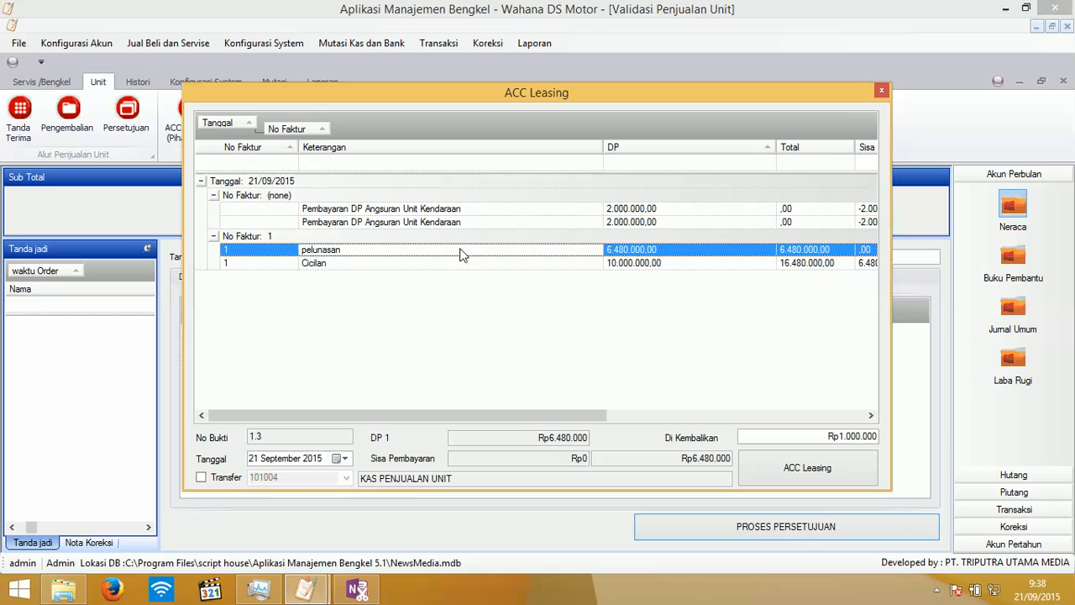
click(805, 477)
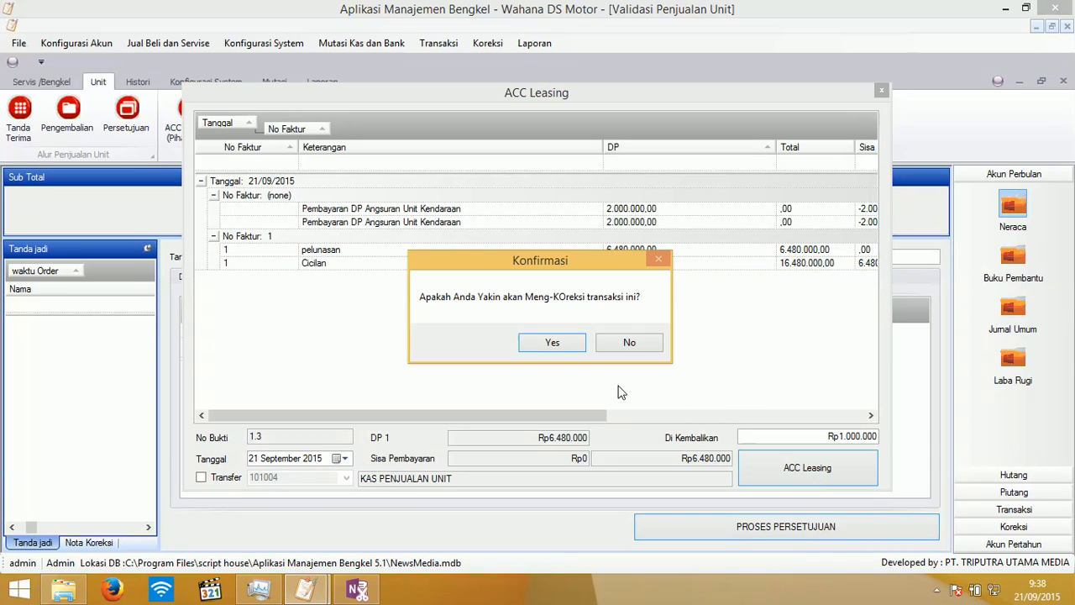
click(552, 343)
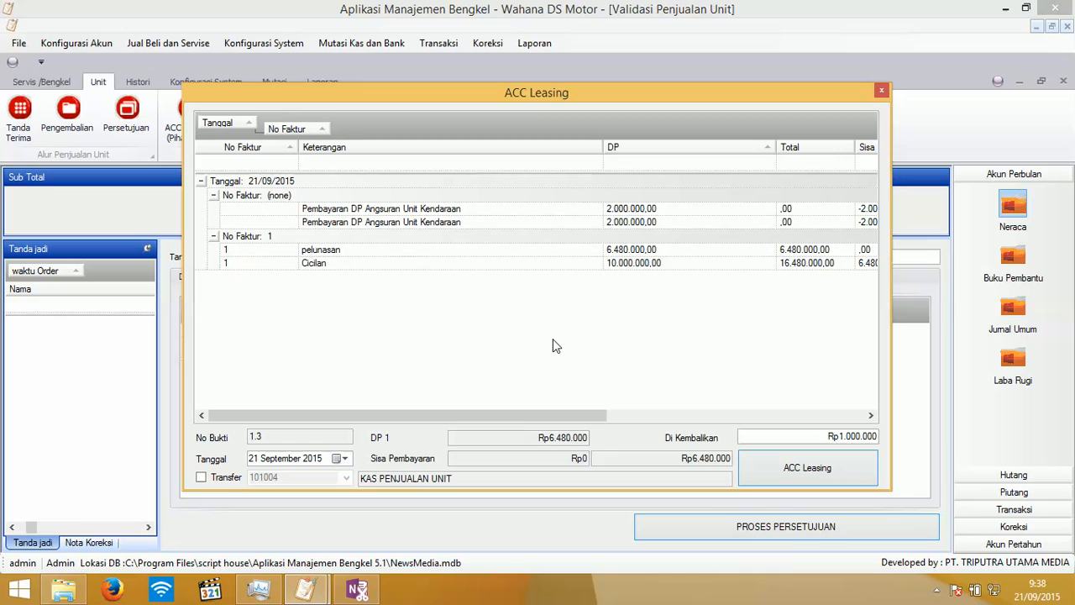
click(604, 350)
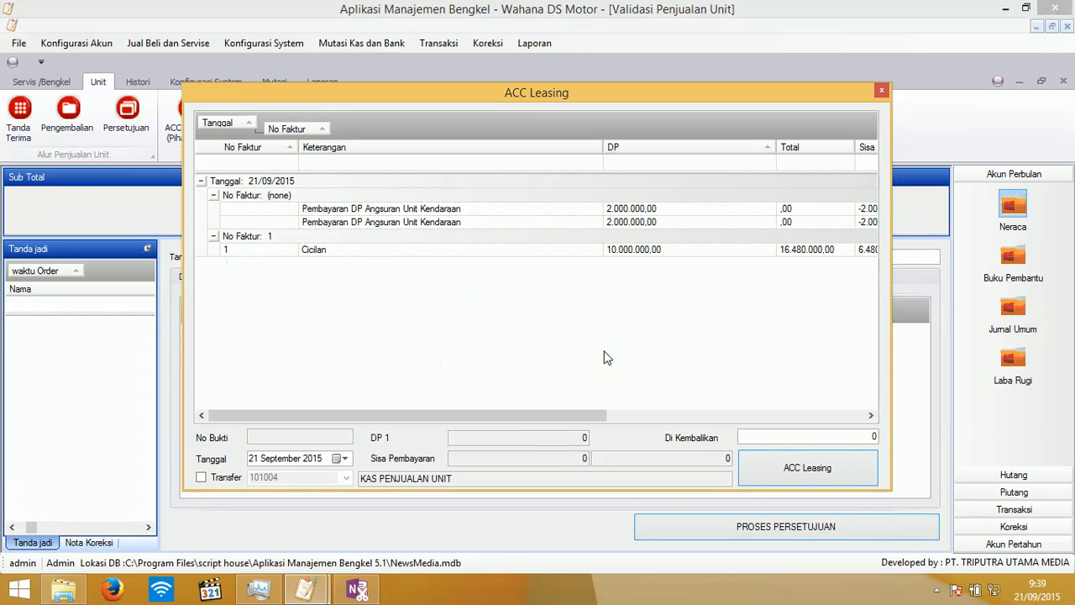
click(881, 91)
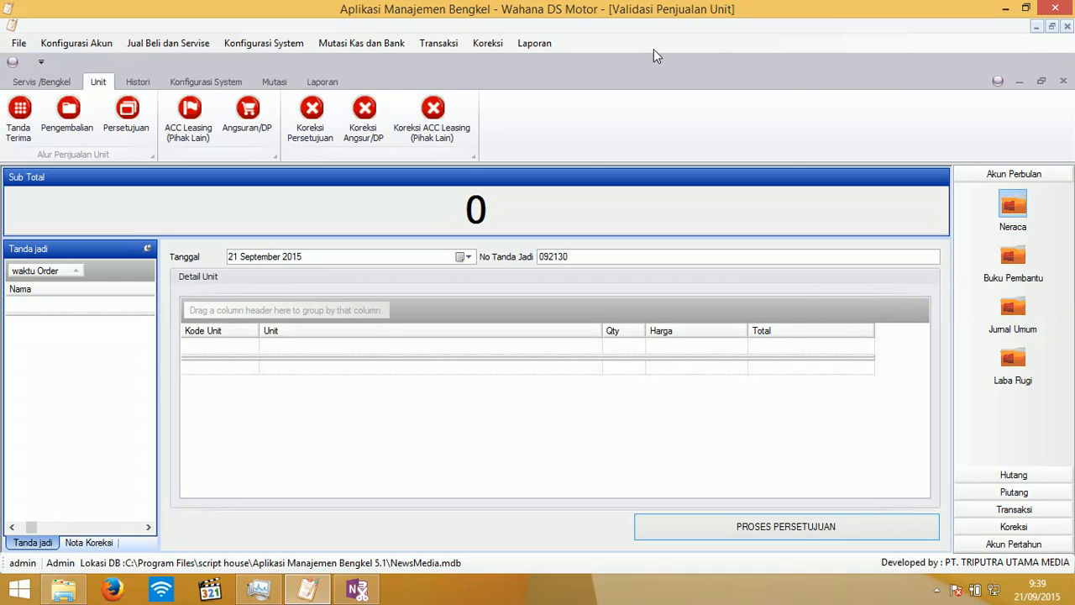
- Review the invoice 1 correction list, correction notes, and DP instalment lists without making changes
click(311, 110)
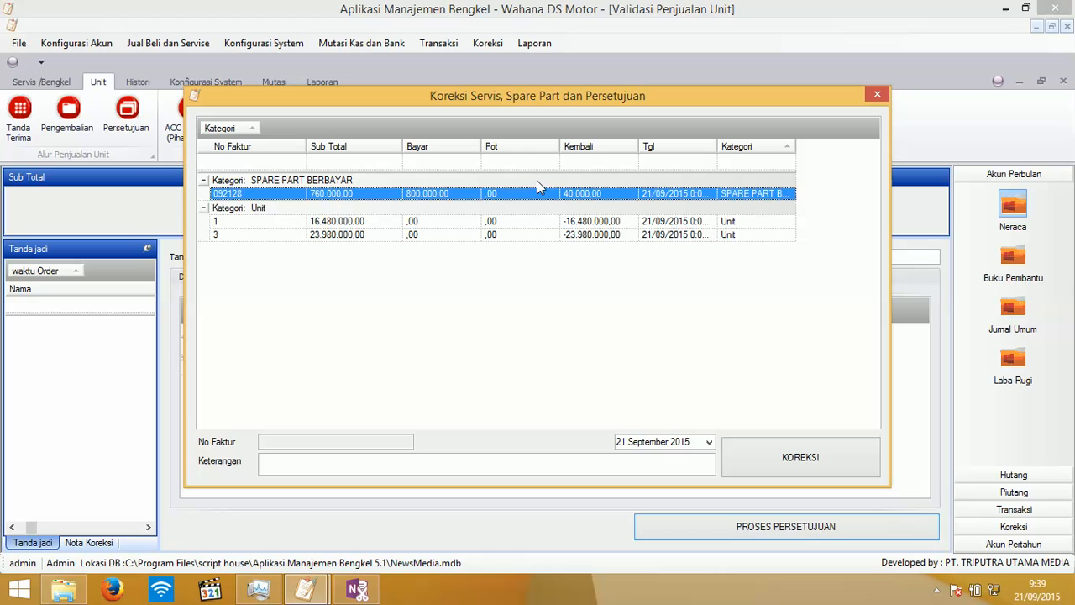
double_click(383, 223)
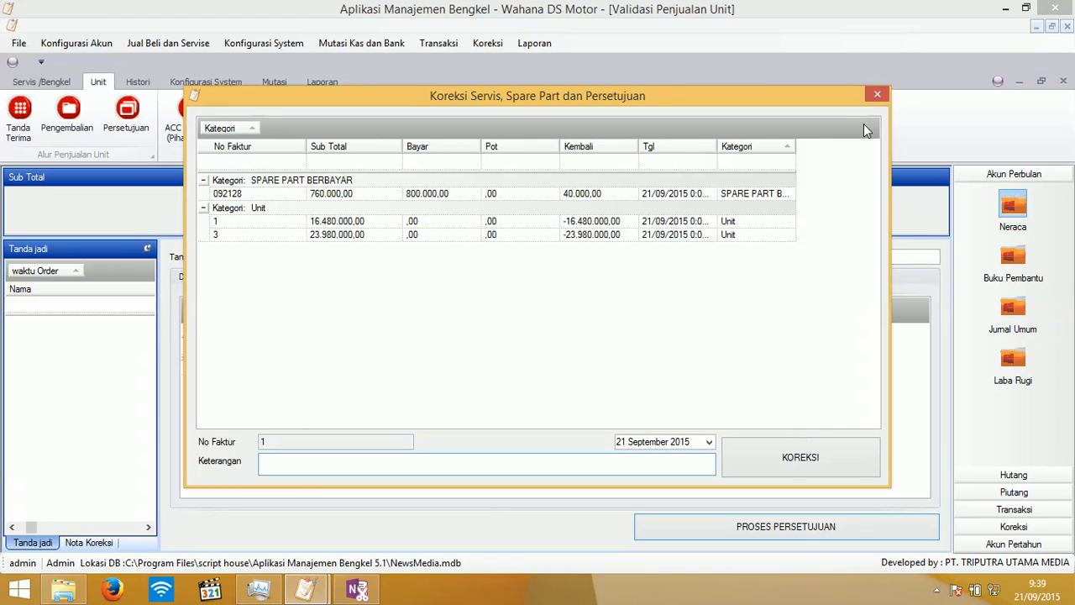
click(877, 95)
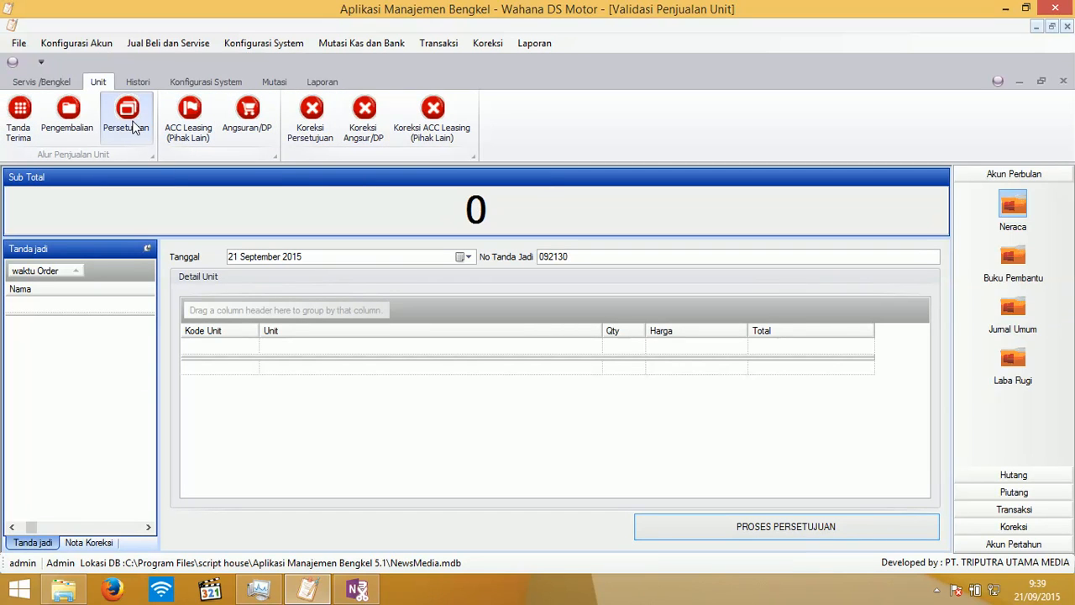
click(90, 543)
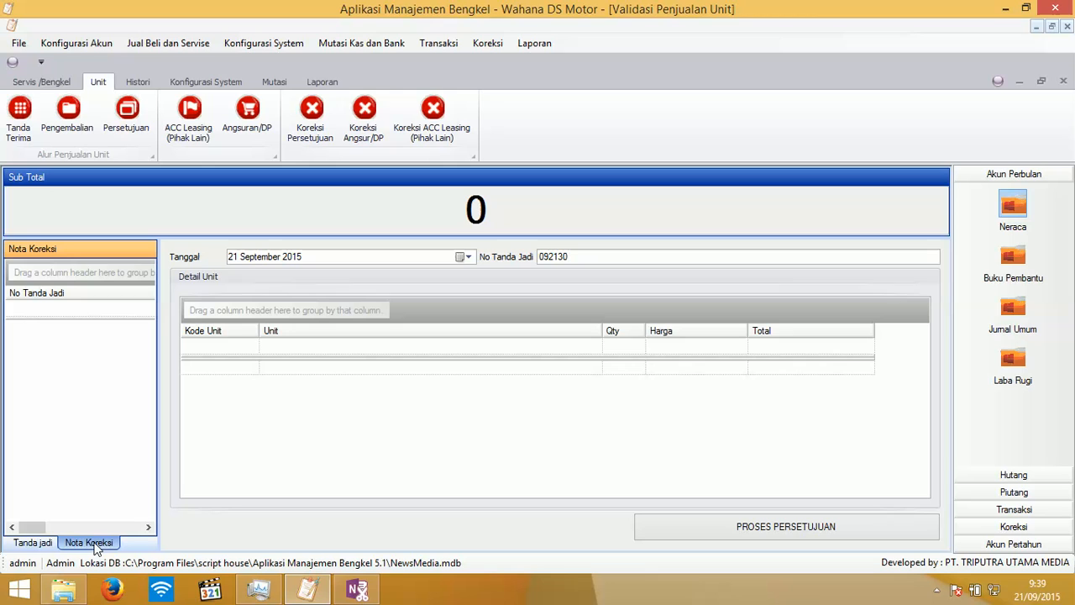
click(364, 111)
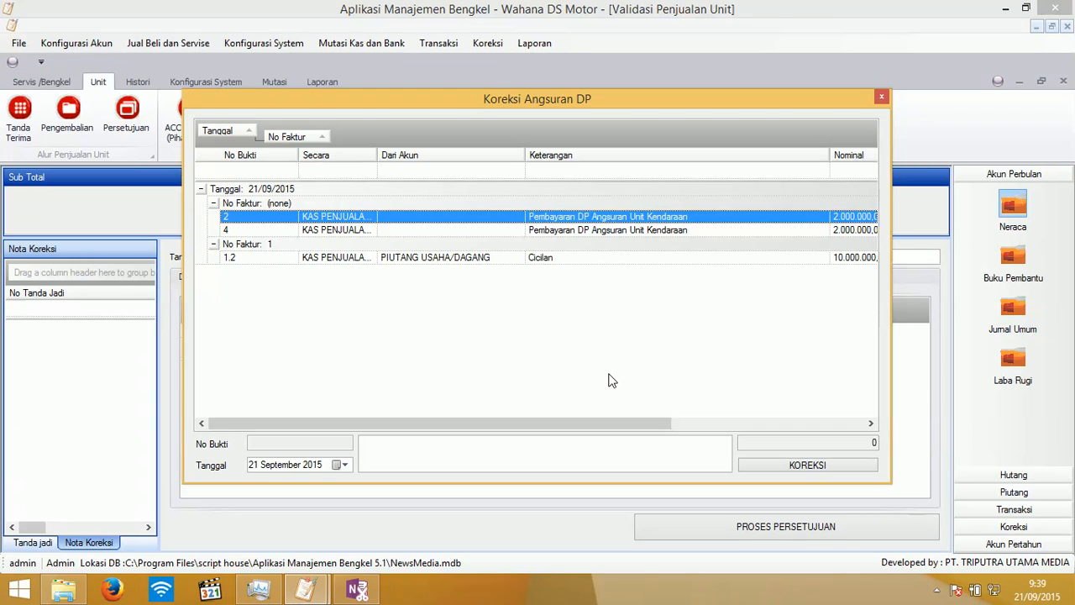
click(882, 99)
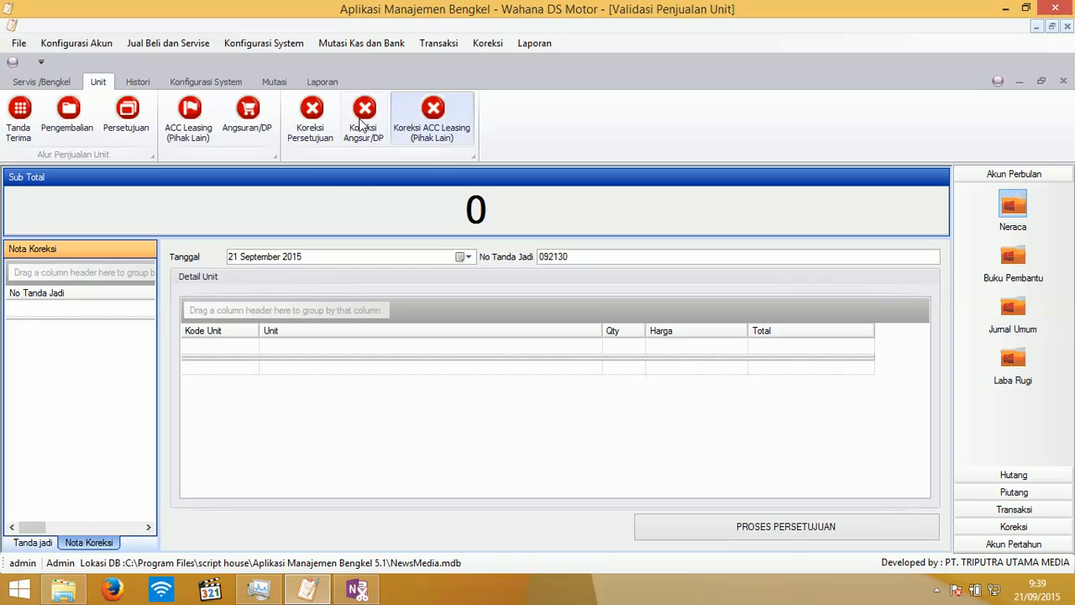
click(268, 124)
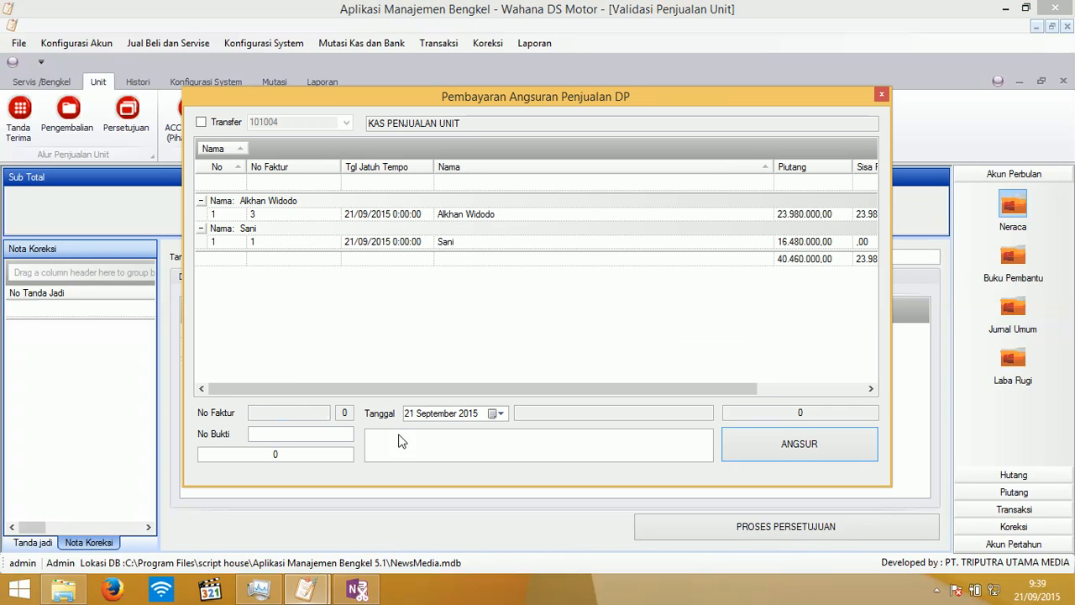
click(882, 98)
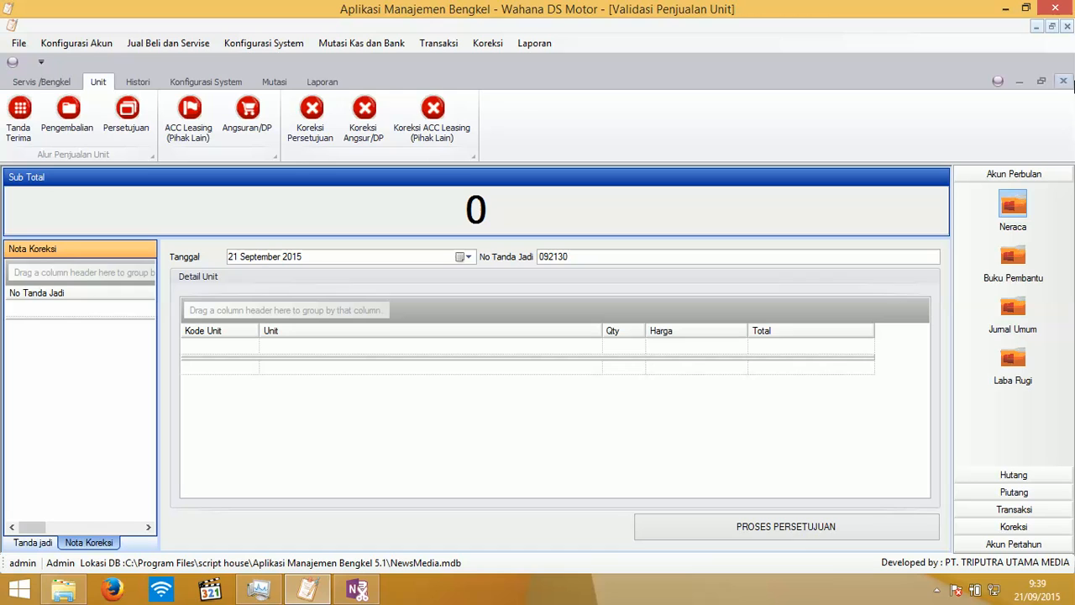
- Close the Validasi Penjualan Unit window and the Informasi Neraca balance sheet totalling 28.590.000,00
click(1064, 81)
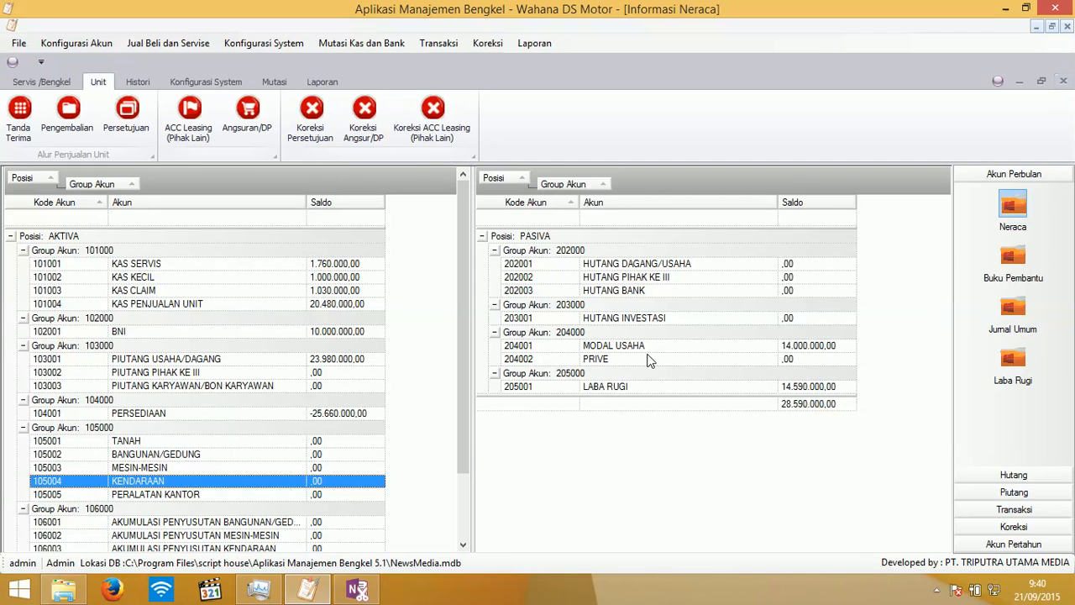
click(1065, 82)
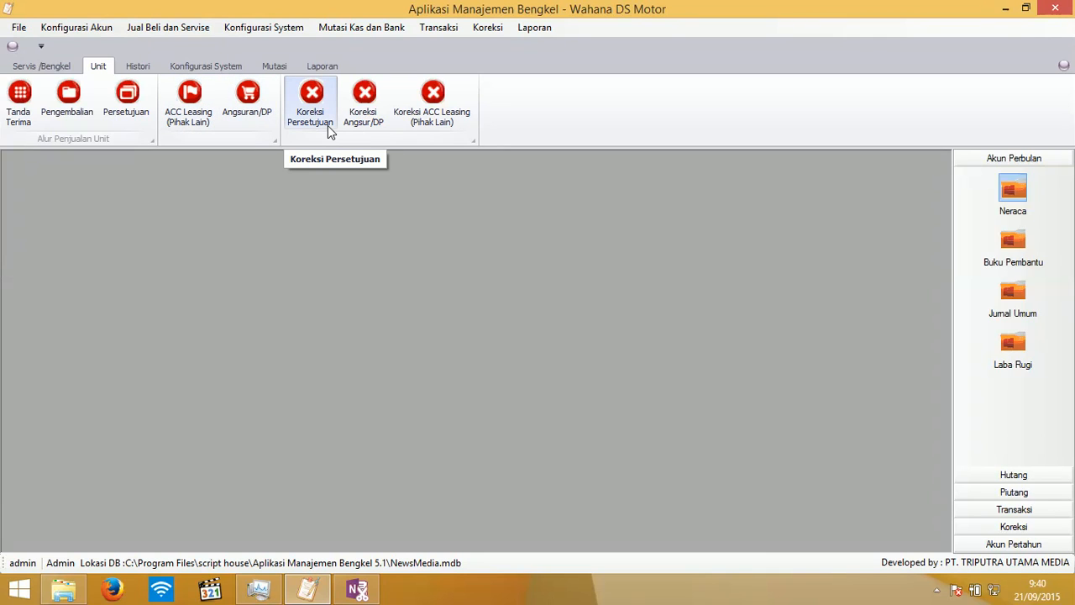
- Preview the Formulir Surat Jalan delivery note for record 3, then return to its list
click(141, 66)
click(187, 65)
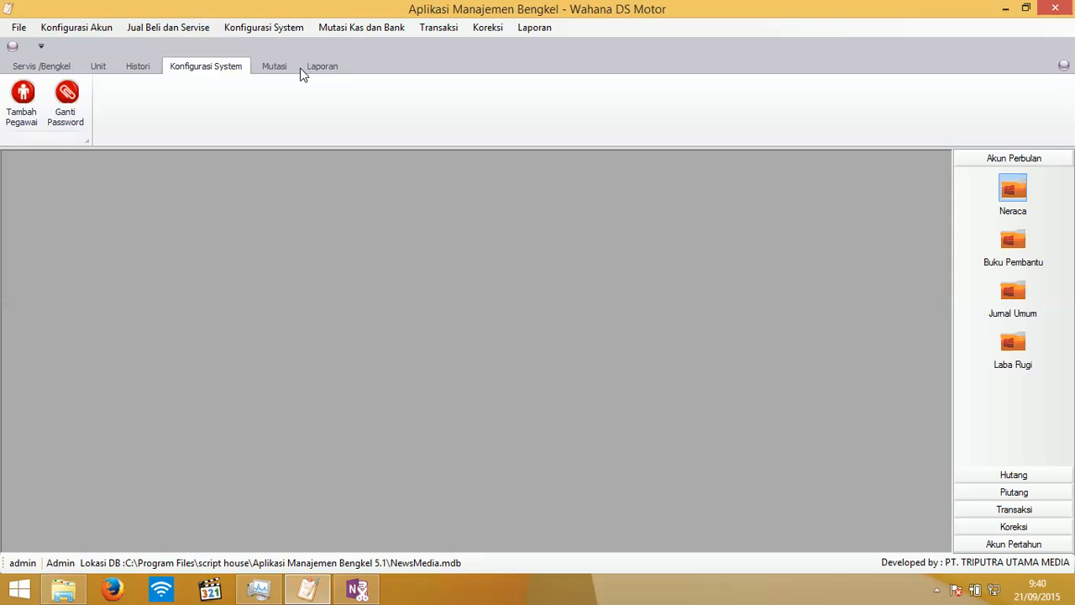
click(280, 64)
click(322, 66)
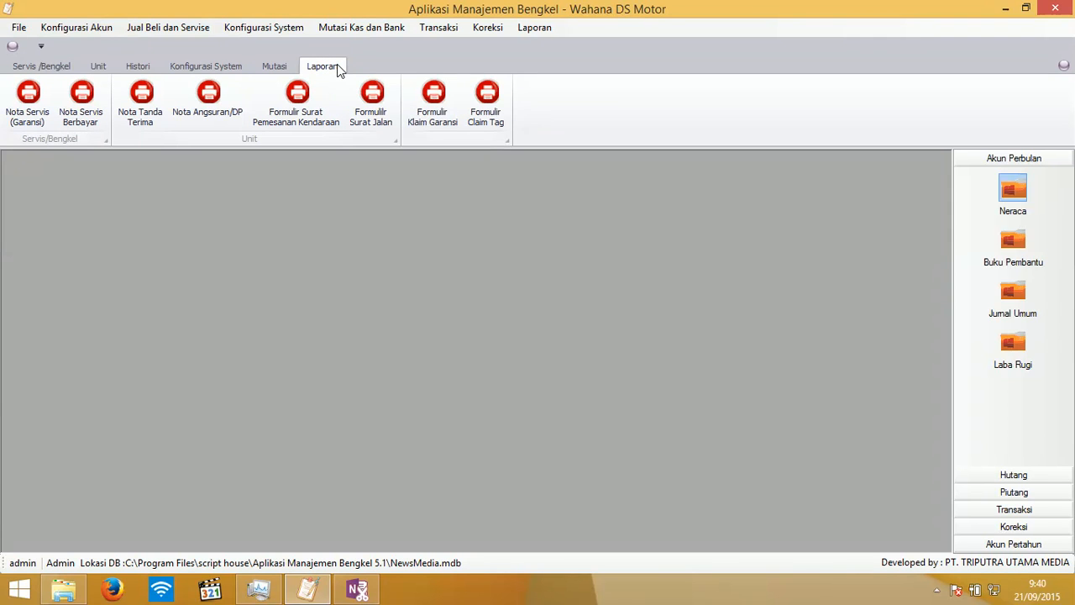
click(381, 101)
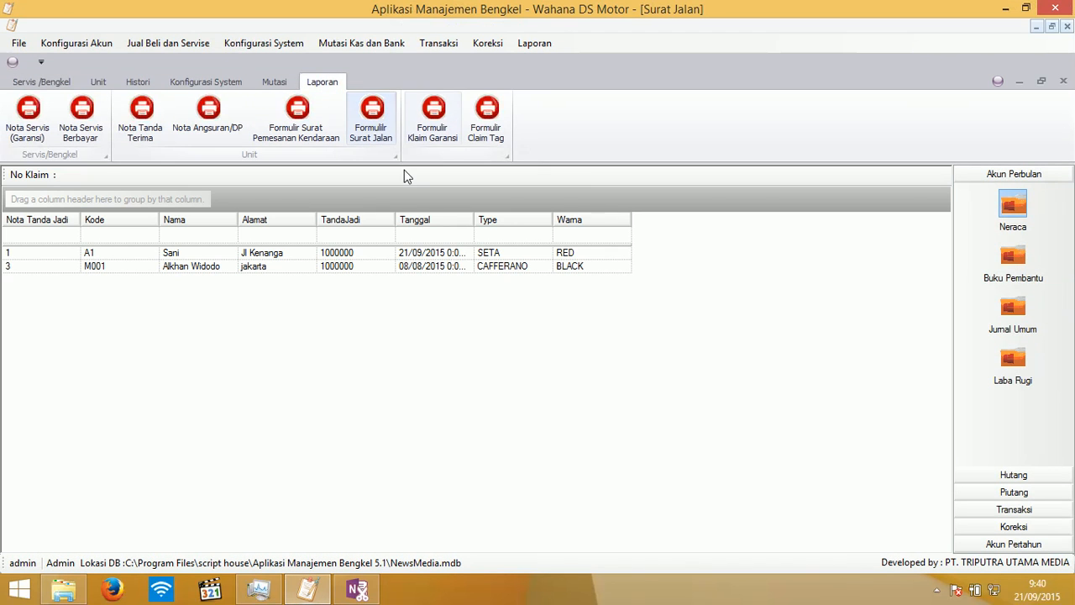
double_click(201, 265)
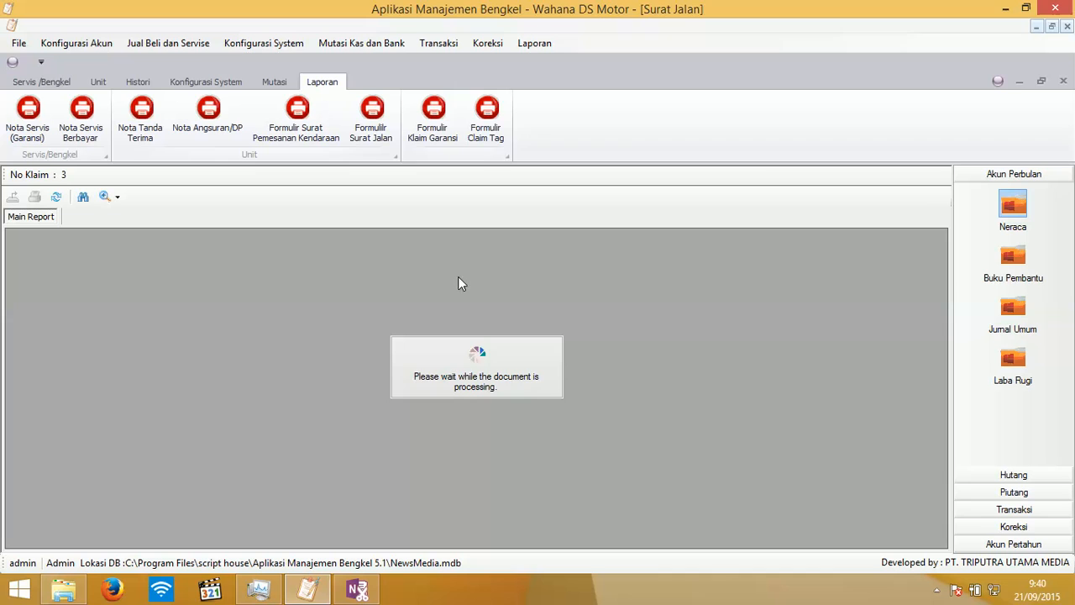
scroll(576, 367, down, 4)
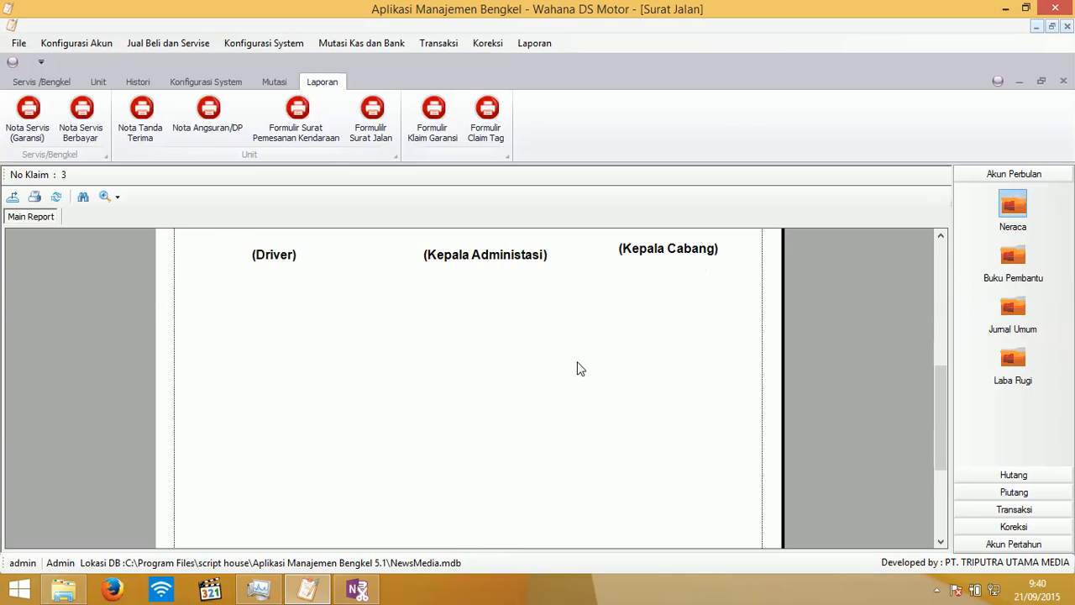
scroll(579, 368, up, 2)
scroll(576, 367, up, 3)
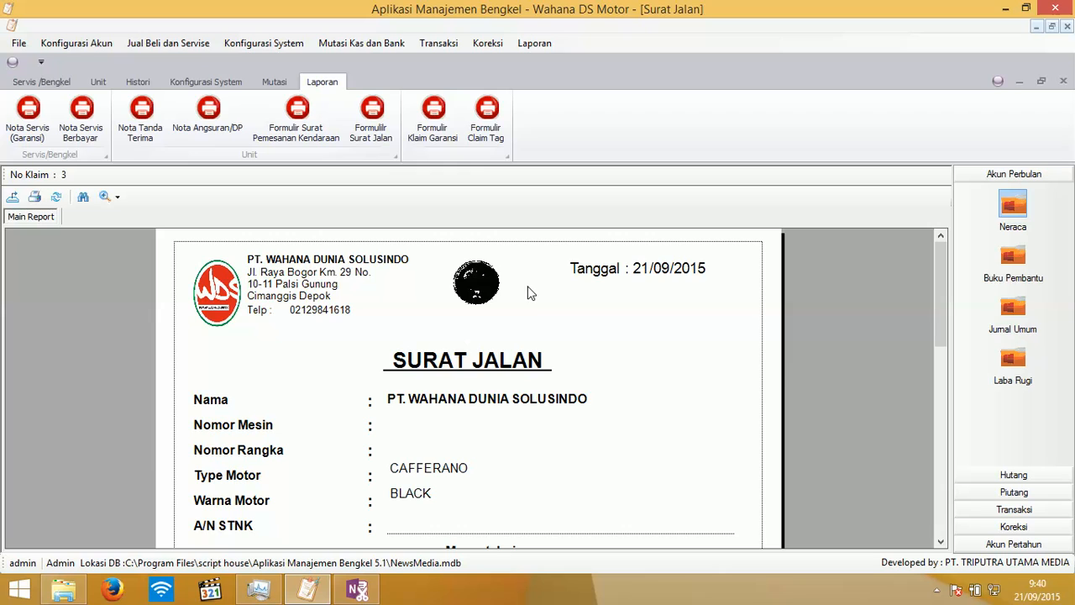
right_click(567, 312)
click(585, 319)
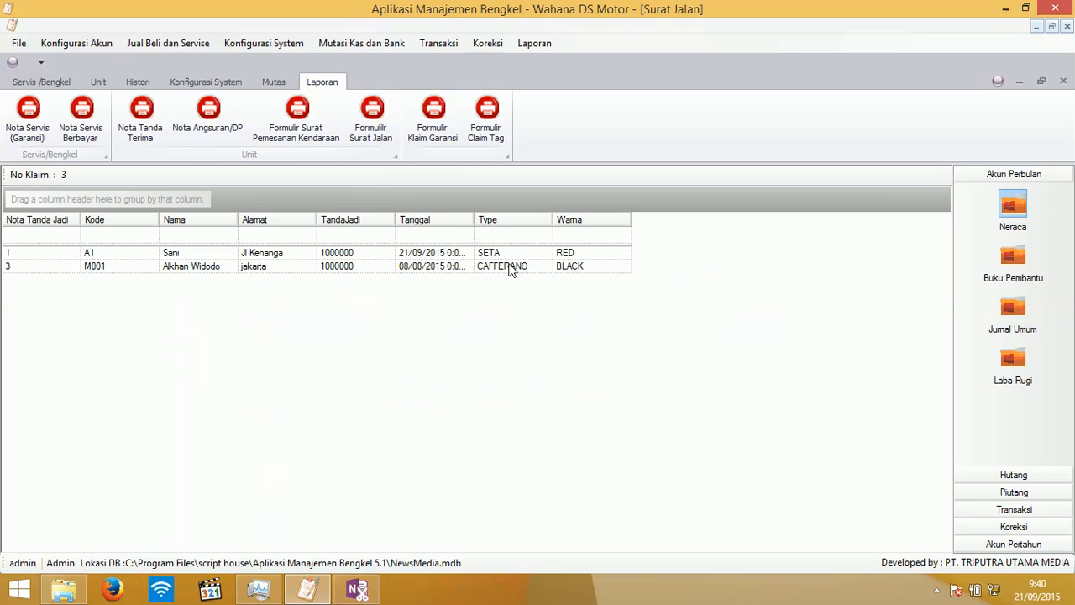
- Preview the Formulir Surat Pemesanan Kendaraan order form for record 3, then return to its list
click(284, 133)
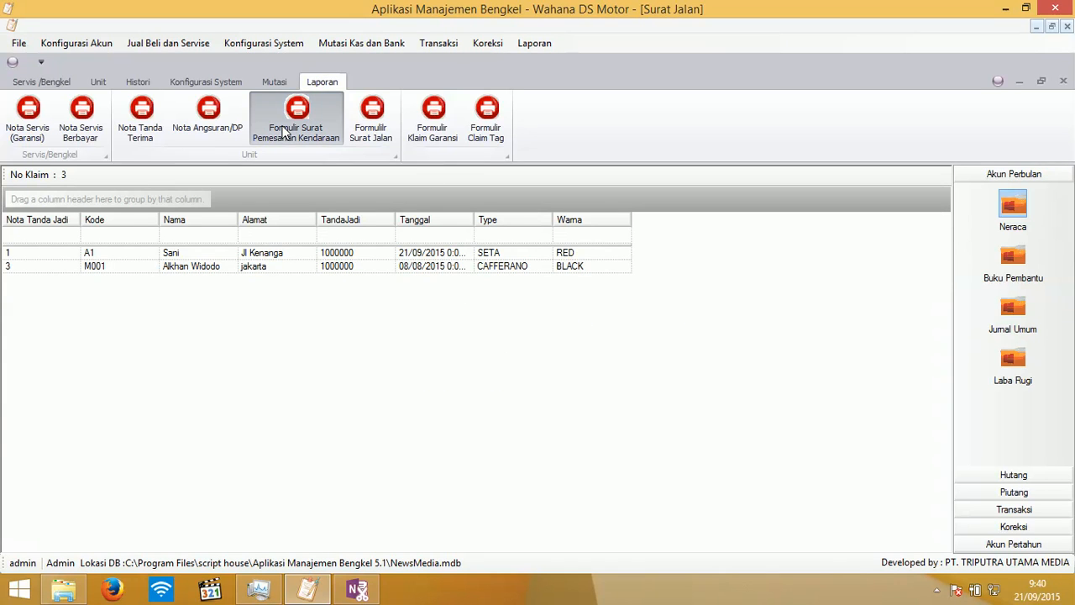
double_click(276, 266)
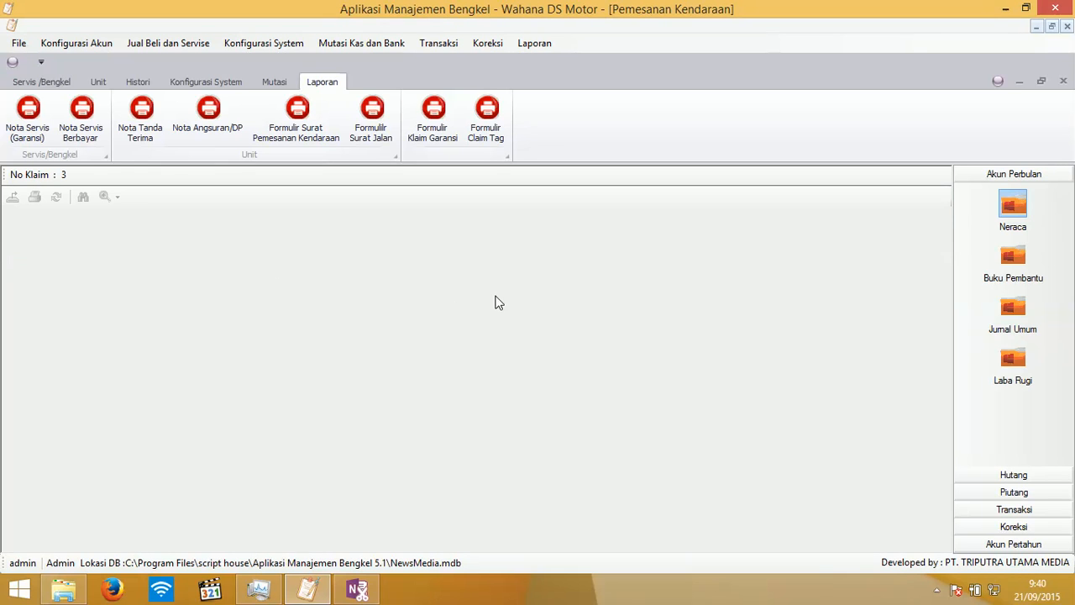
scroll(496, 302, down, 5)
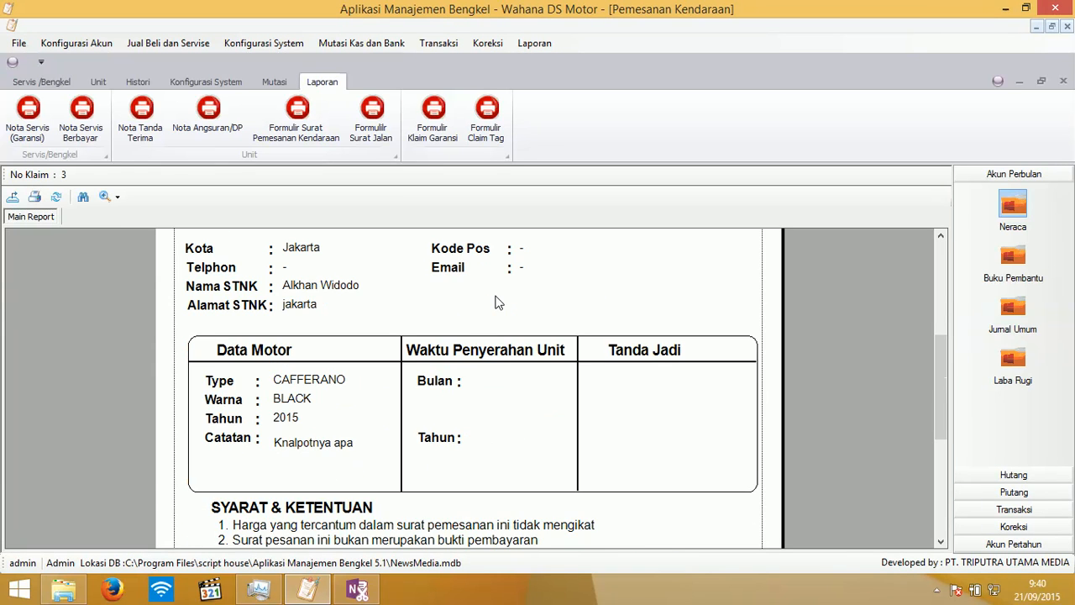
scroll(555, 294, down, 5)
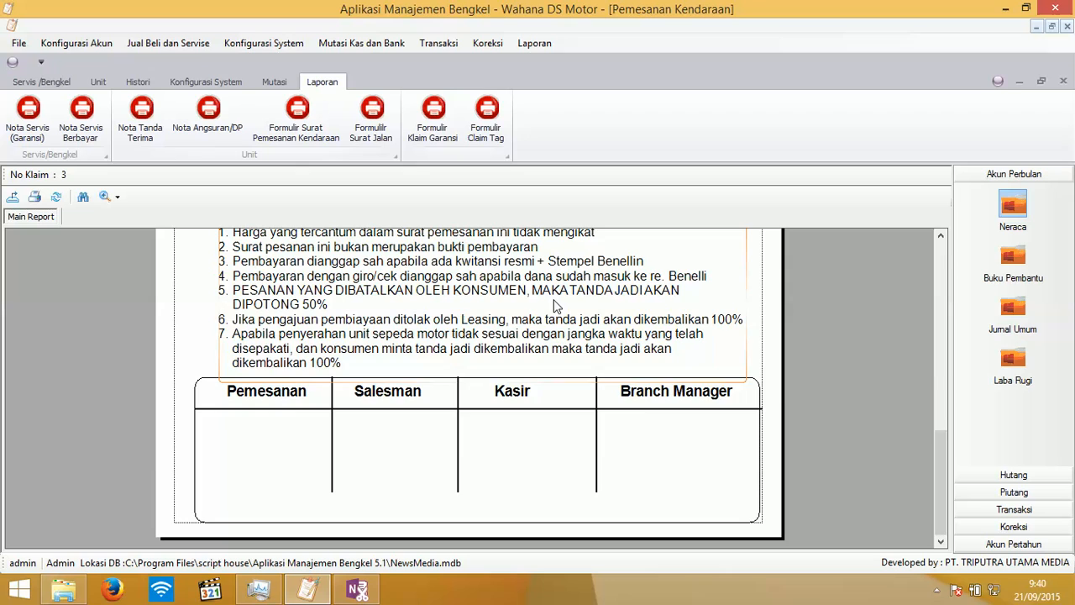
scroll(555, 306, up, 10)
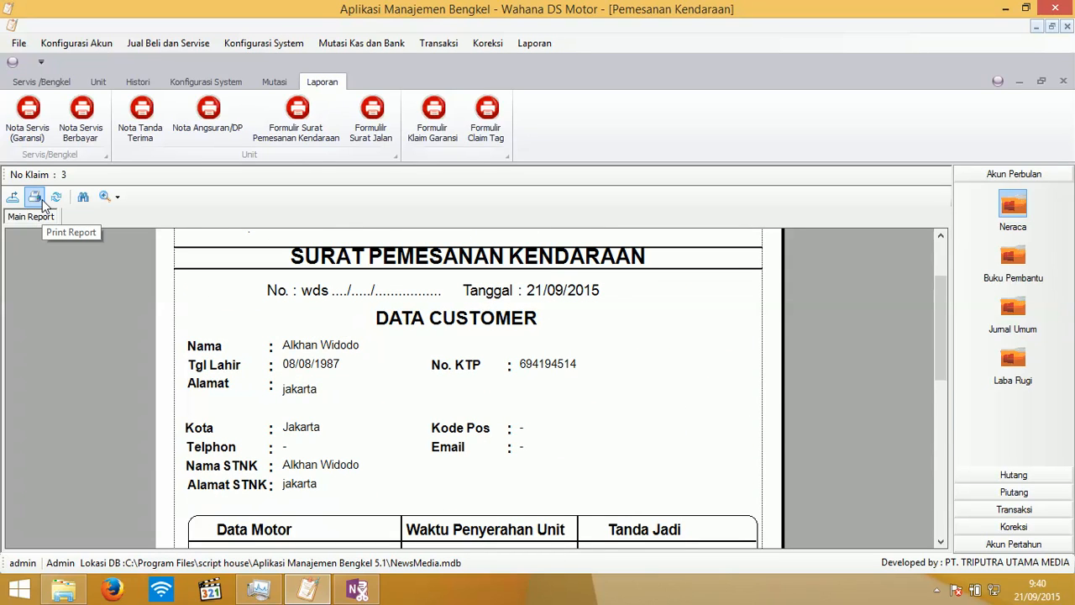
right_click(655, 328)
click(677, 333)
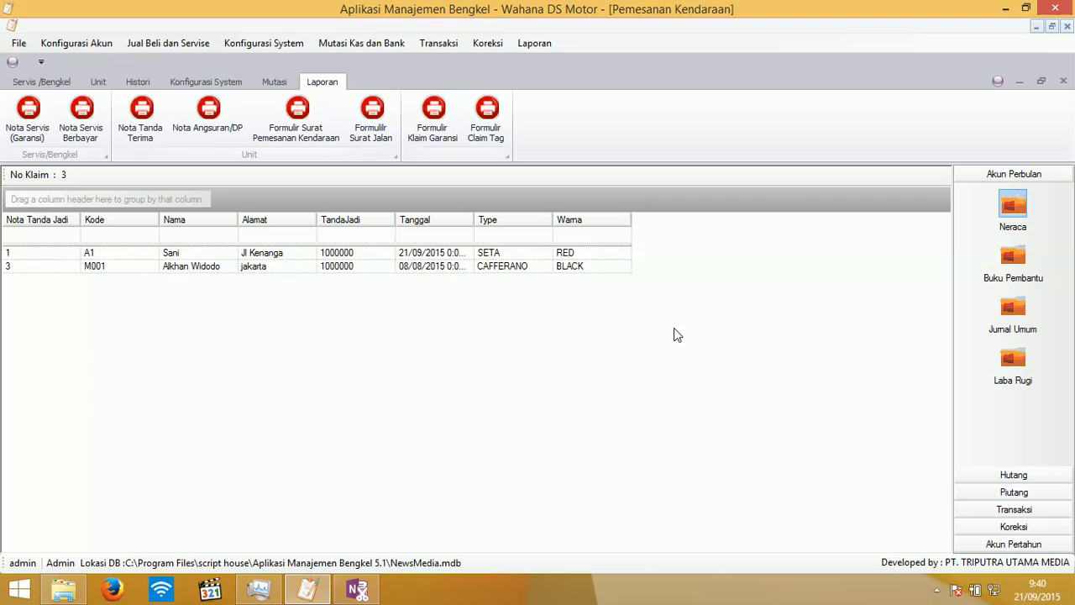
- Preview the Nota Angsuran/DP receipt for invoice 2, then go back to the list
click(222, 125)
double_click(289, 284)
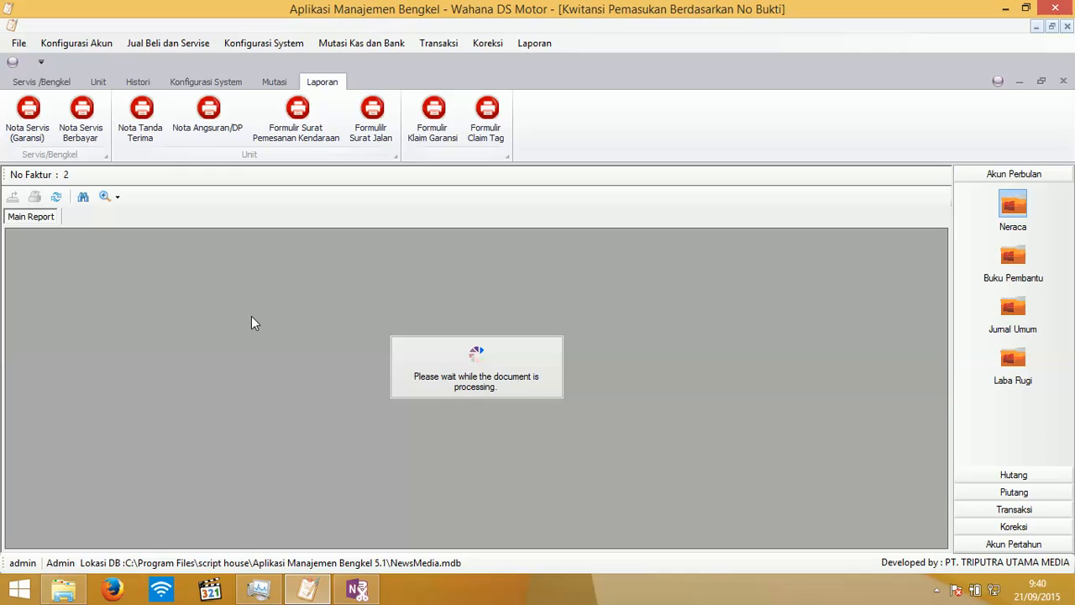
scroll(452, 383, down, 5)
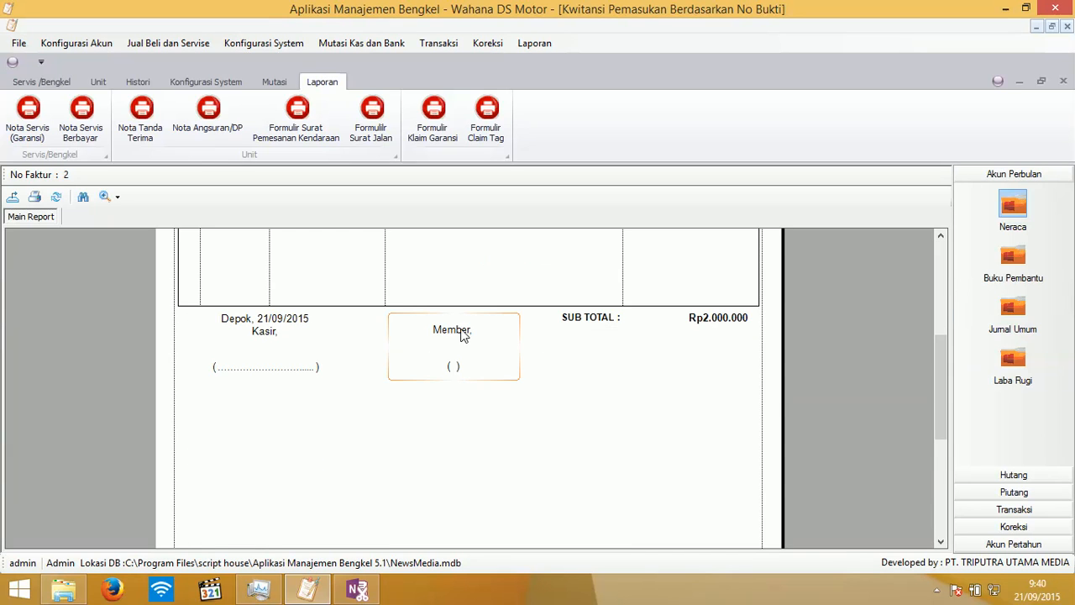
scroll(459, 336, up, 5)
right_click(468, 403)
click(469, 403)
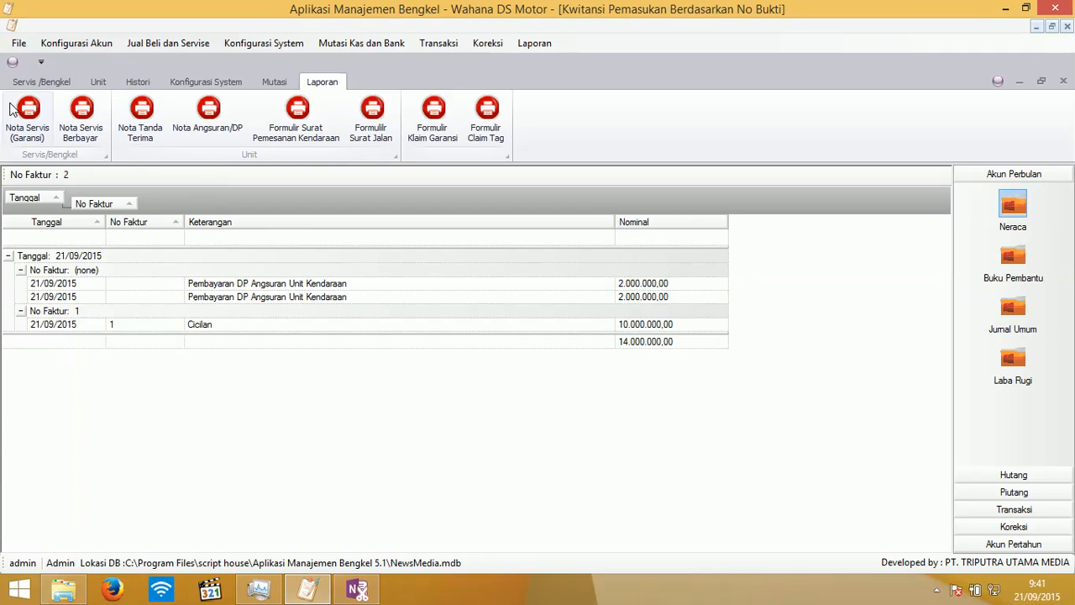
- Open the Nota Servis (Garansi) list, then close it and every other report window
click(38, 117)
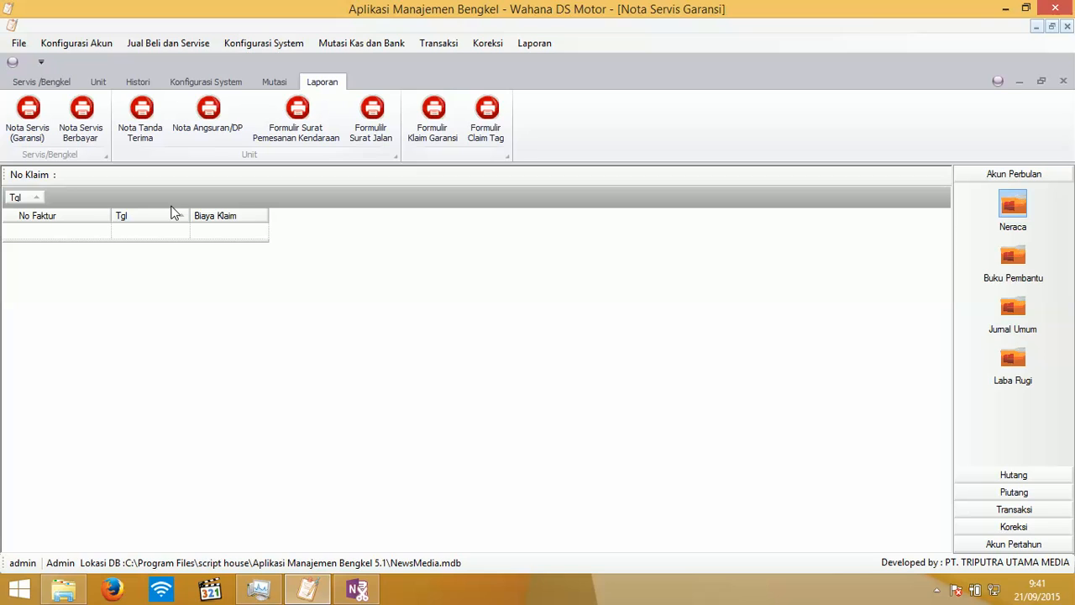
click(1064, 81)
click(1064, 80)
click(1064, 81)
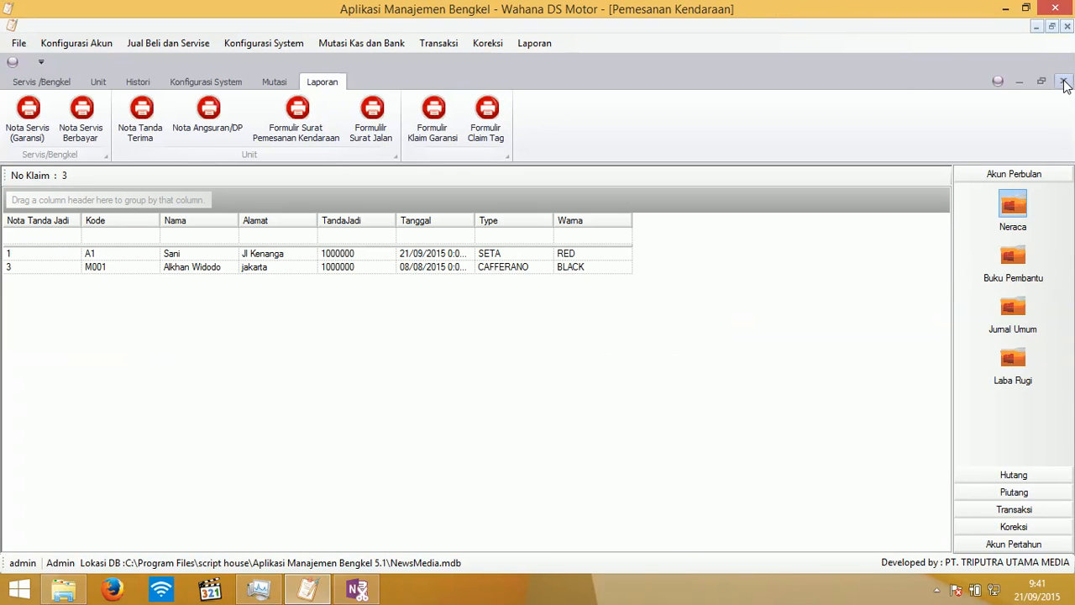
click(1064, 81)
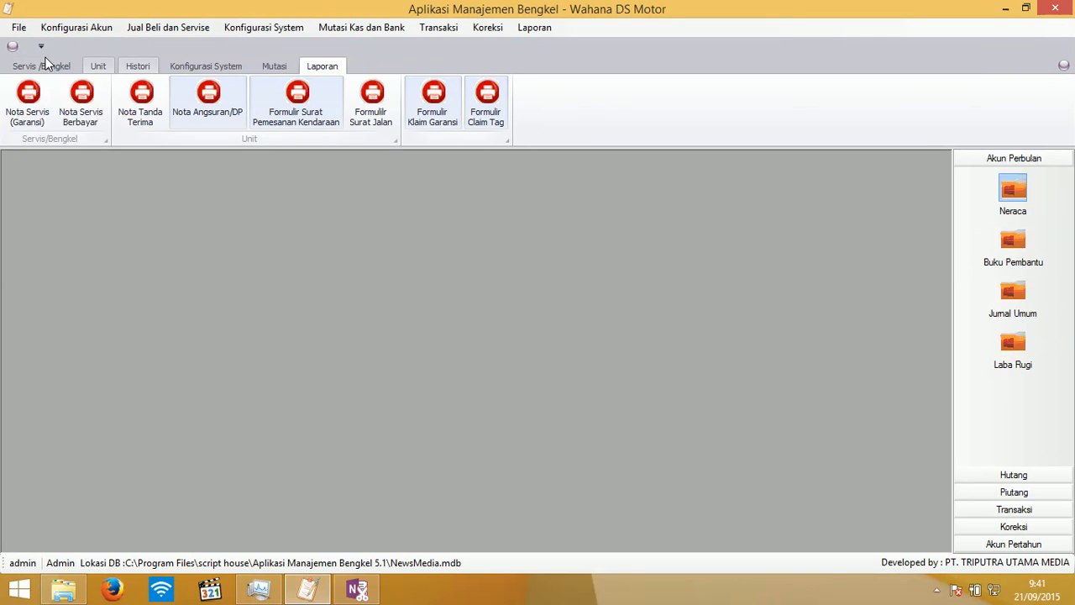
click(127, 67)
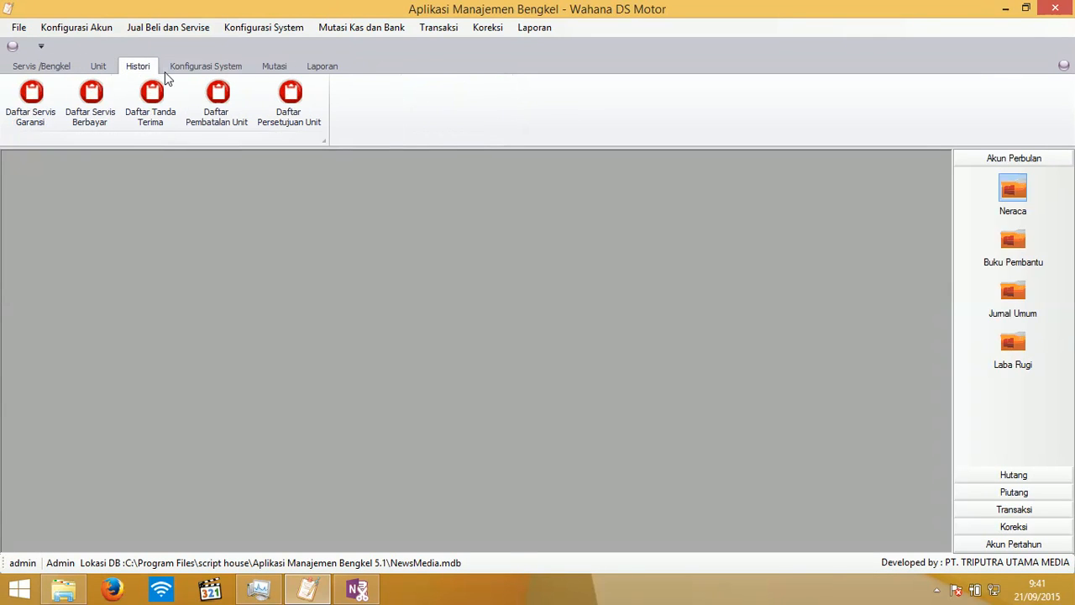
click(21, 107)
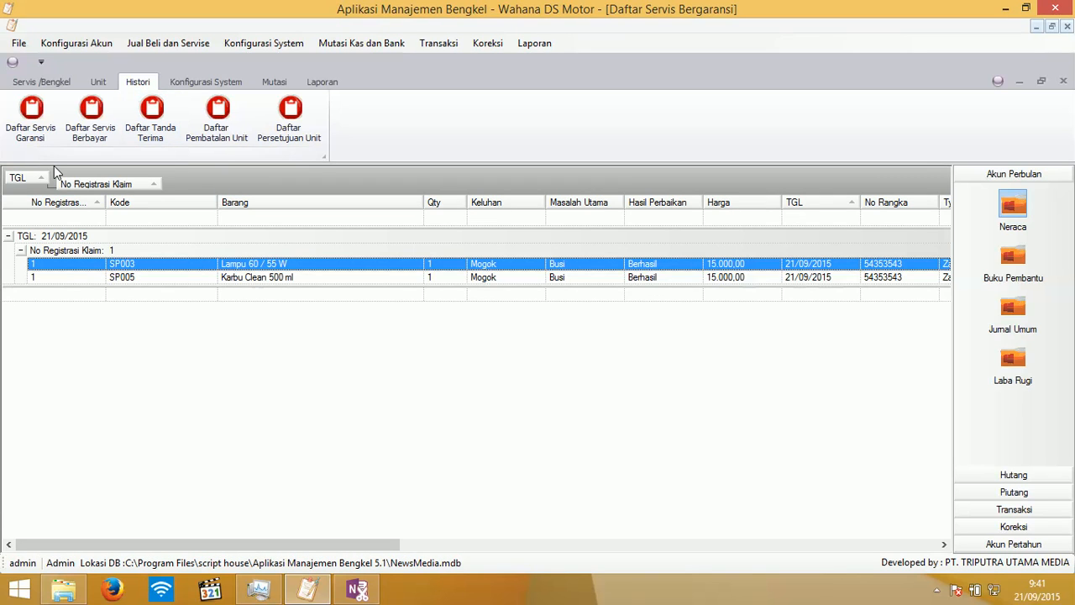
click(116, 128)
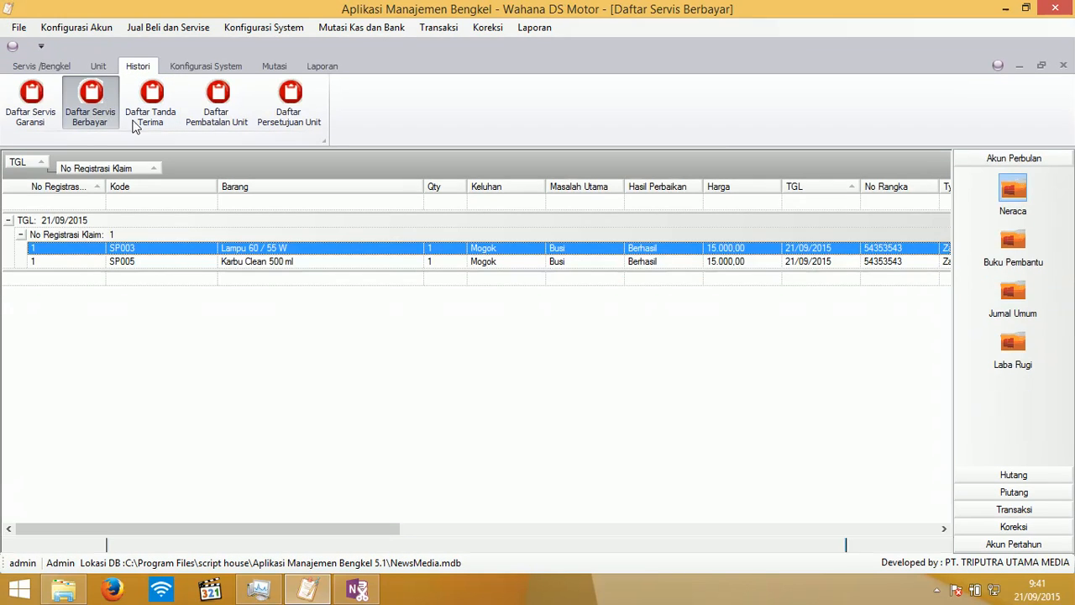
click(136, 124)
click(162, 140)
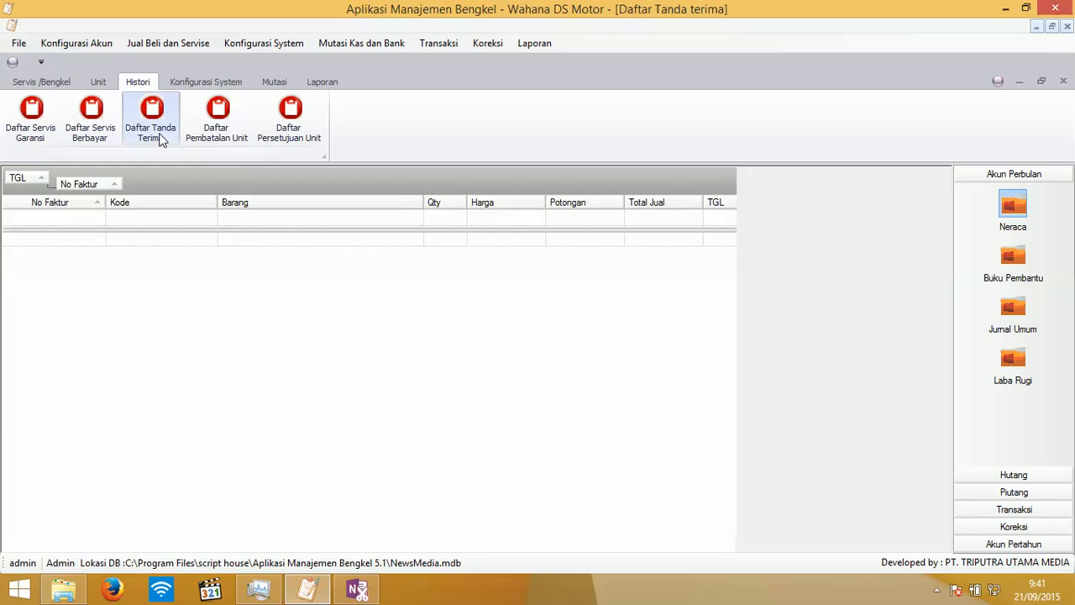
click(215, 116)
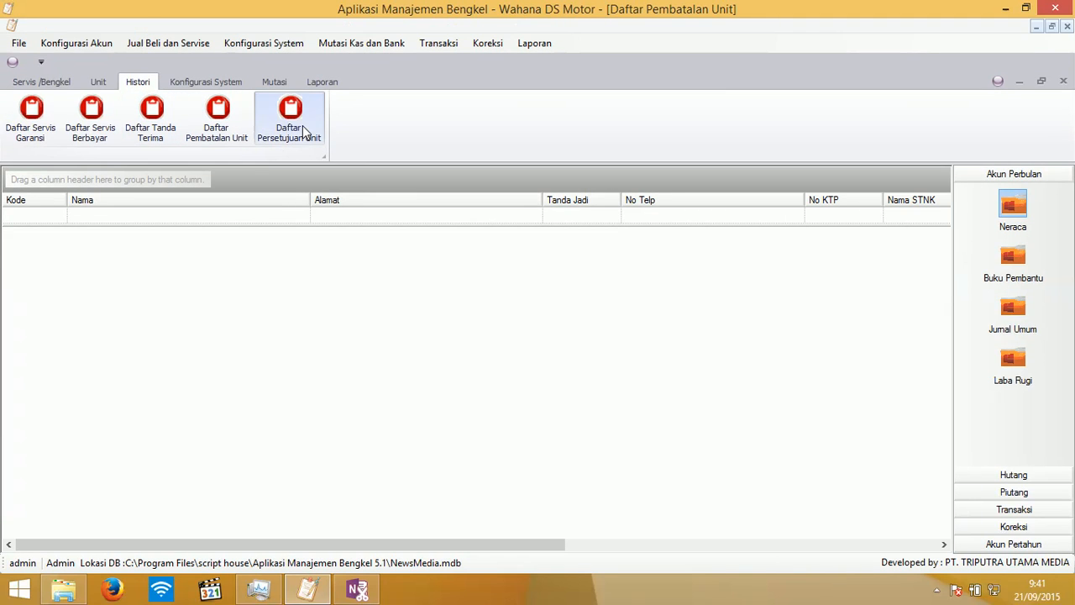
click(296, 132)
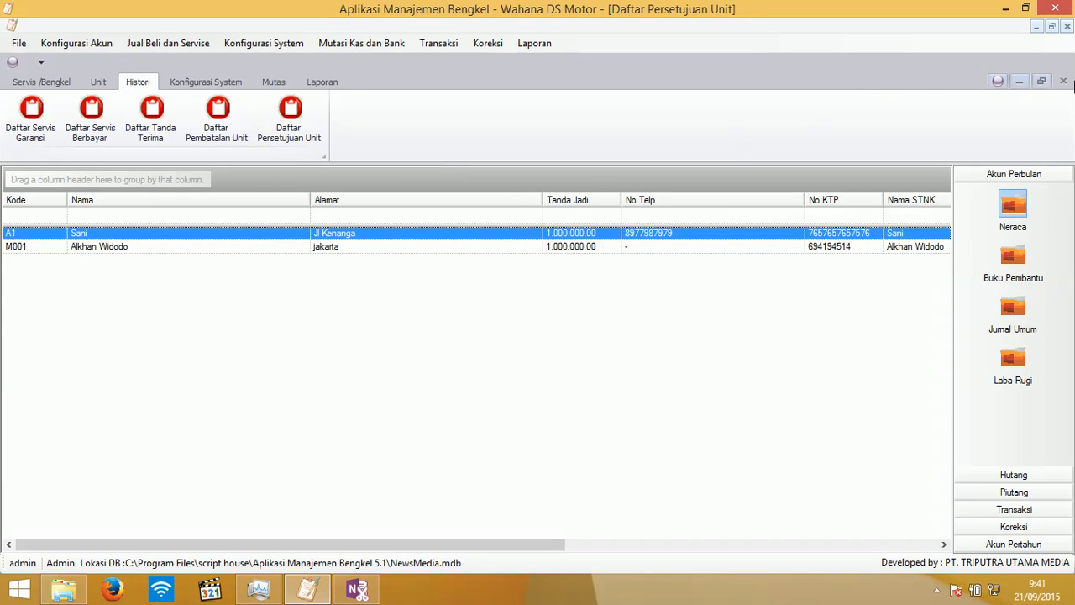
click(1064, 81)
click(1064, 81)
click(1064, 82)
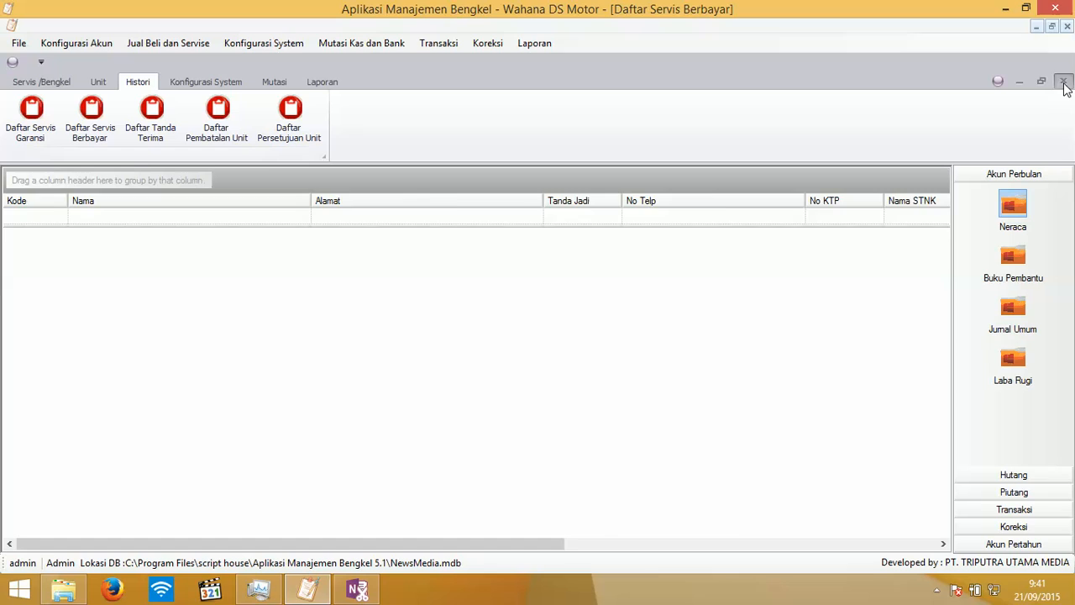
click(1064, 81)
click(1064, 81)
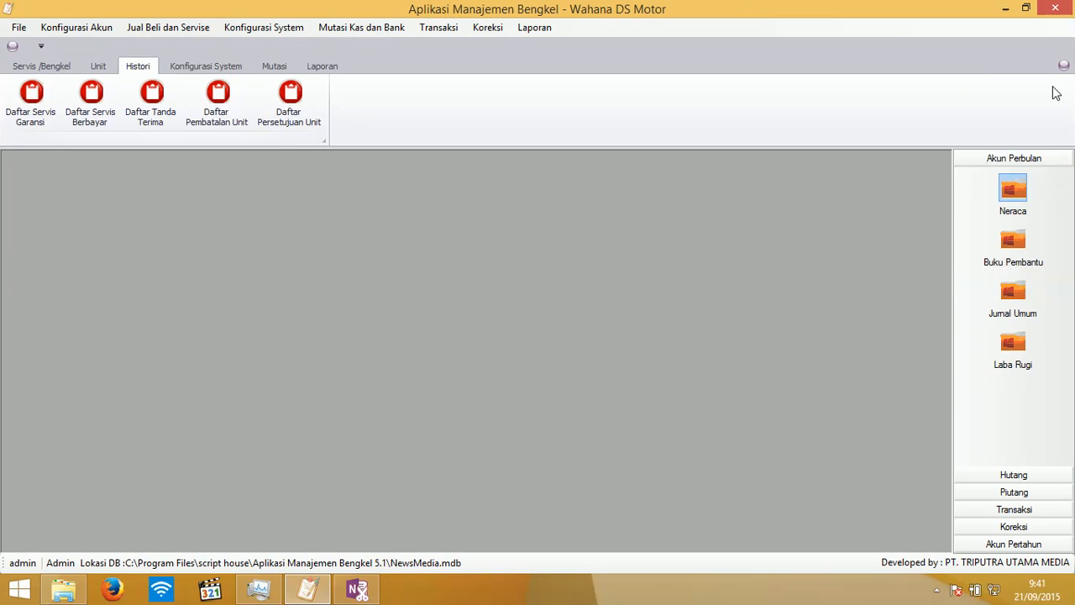
click(235, 69)
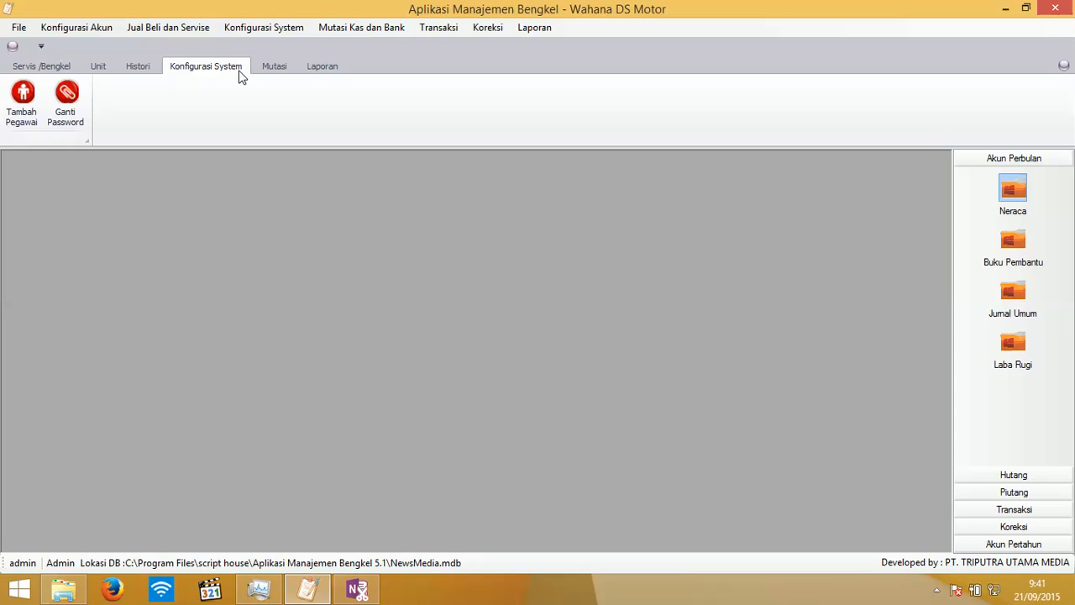
- Start a new employee record with code S1 and enter the name, address and phone number
click(25, 114)
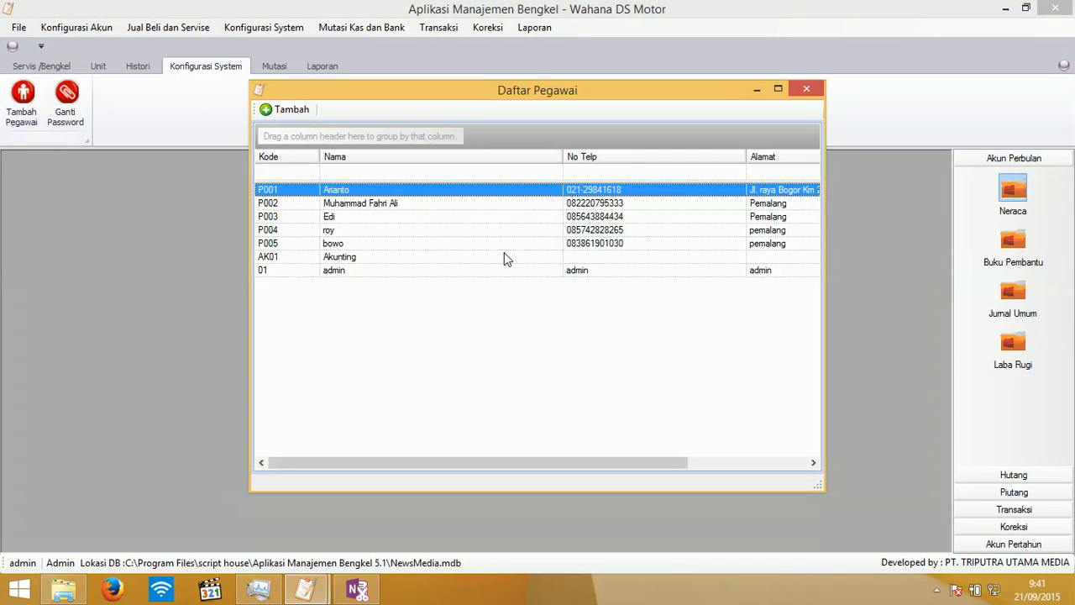
click(285, 109)
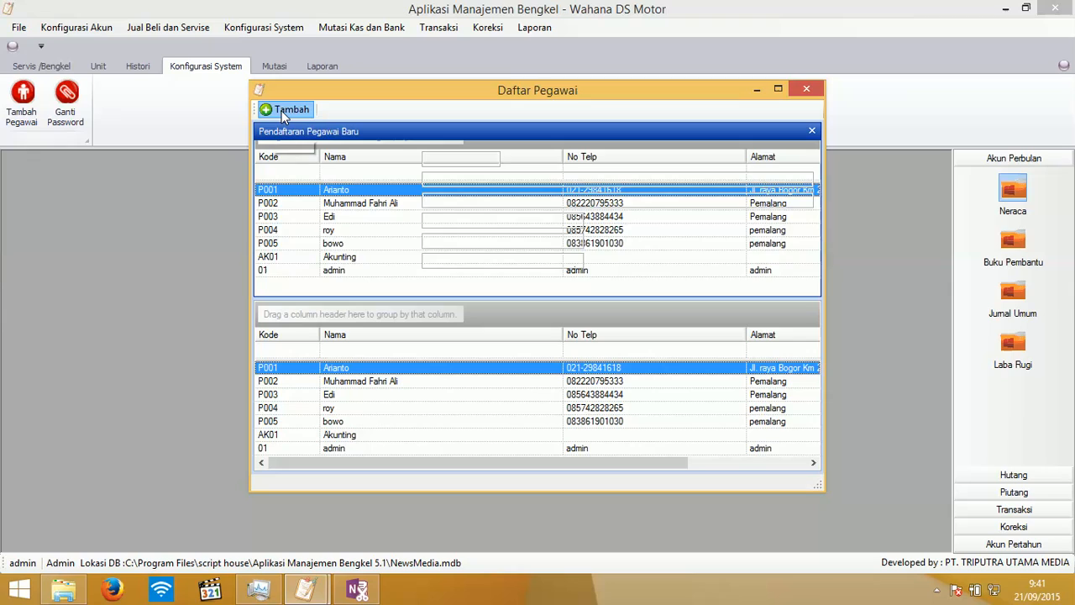
click(463, 159)
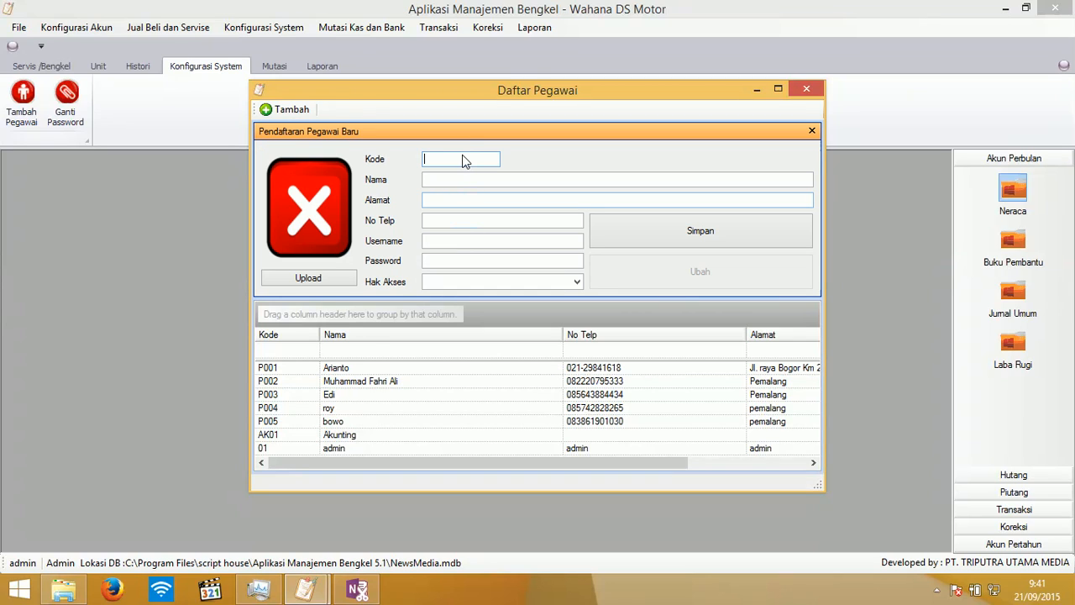
text(S1)
key(Tab)
text(Sani)
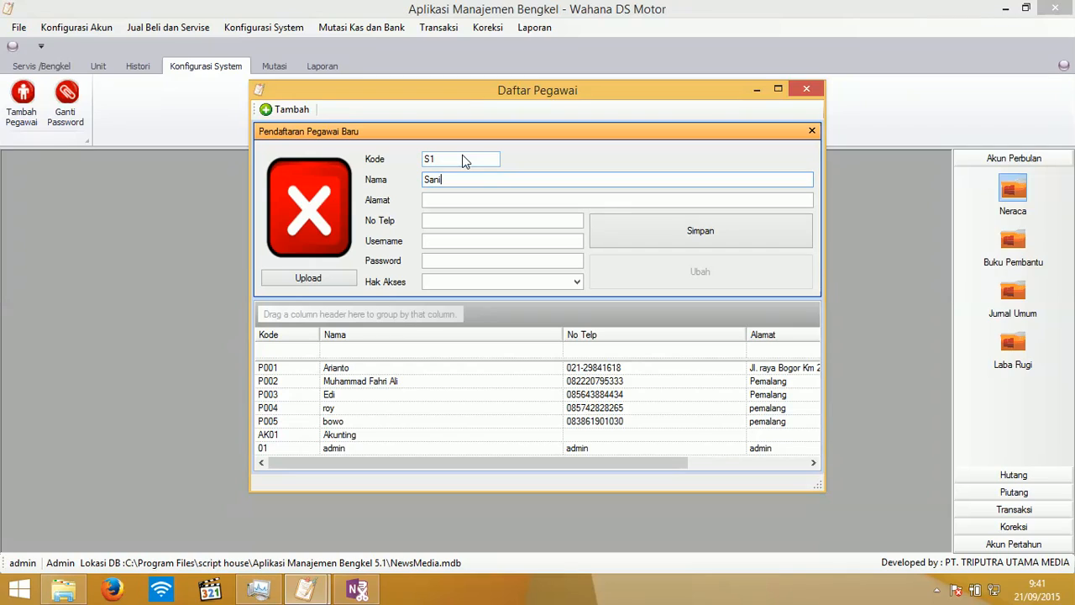
key(Tab)
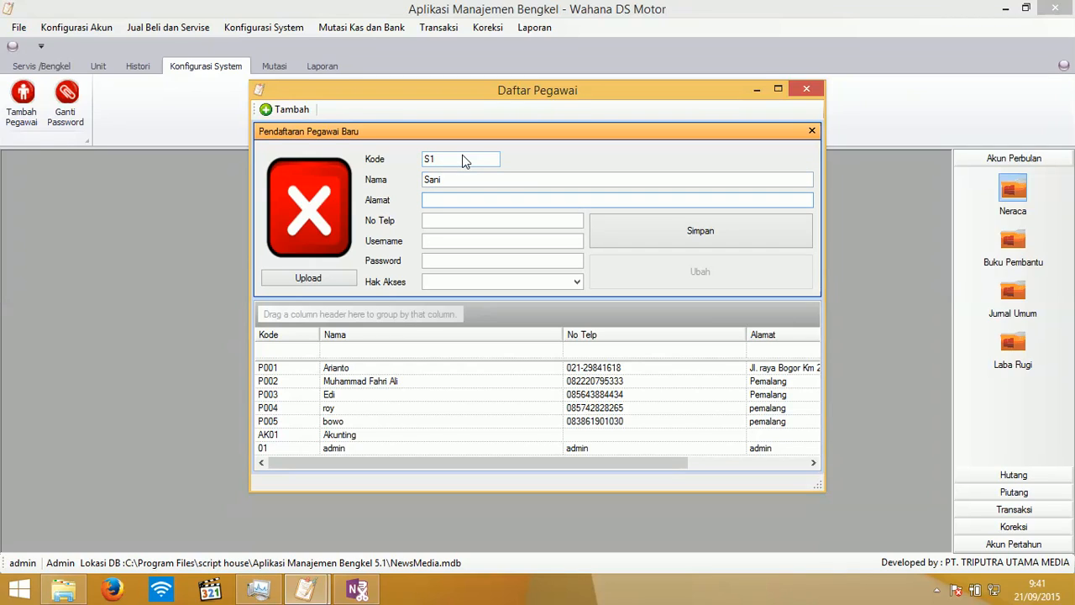
text(Jl Melati, Jakarta)
key(Tab)
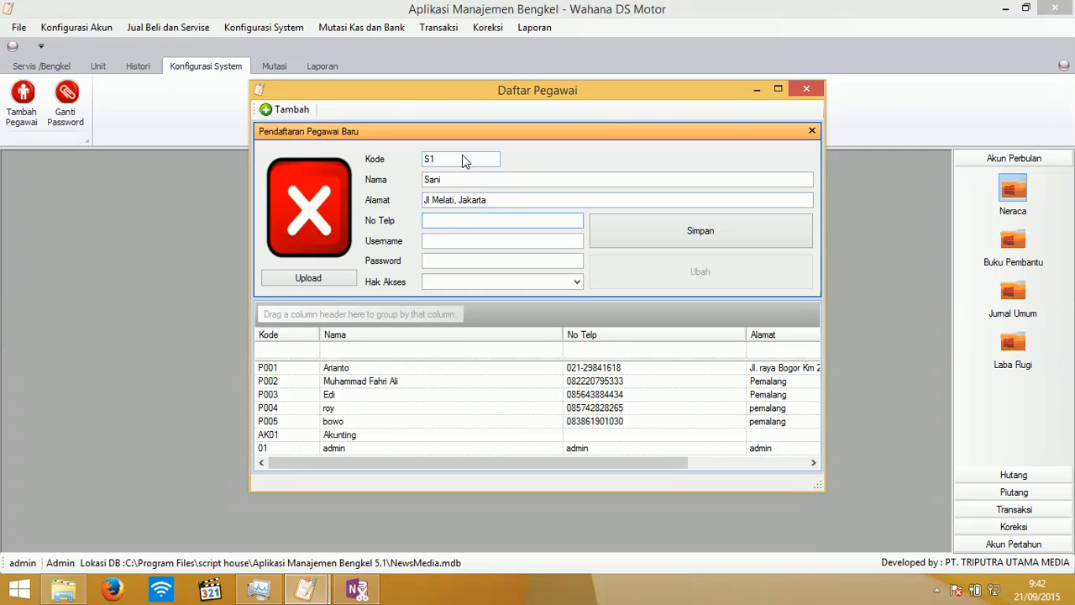
text(8768768)
key(Tab)
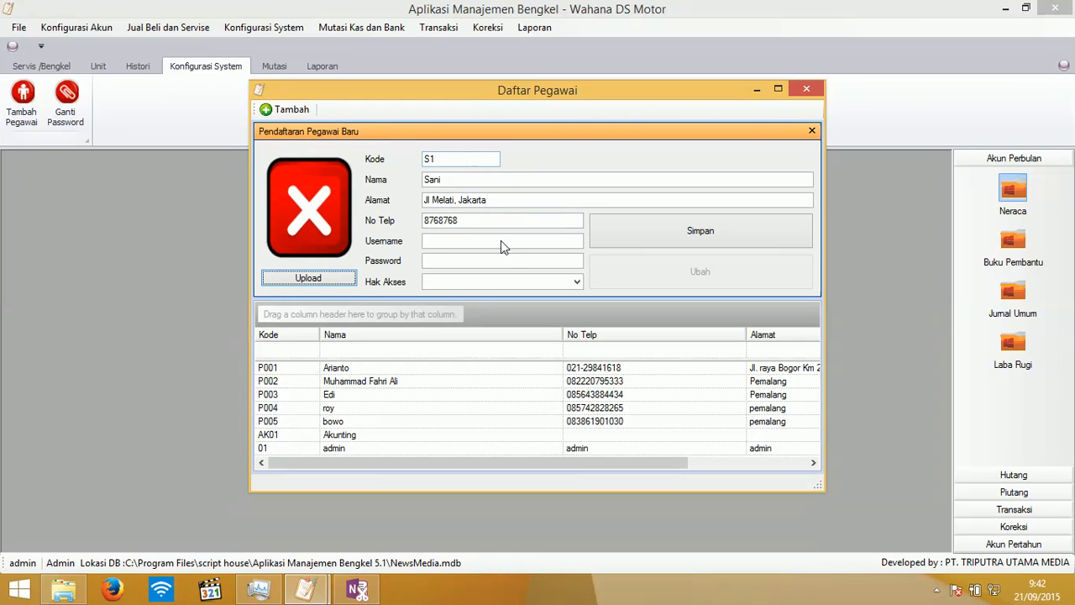
- Attach logoo.jpg as the new employee's photo
click(312, 278)
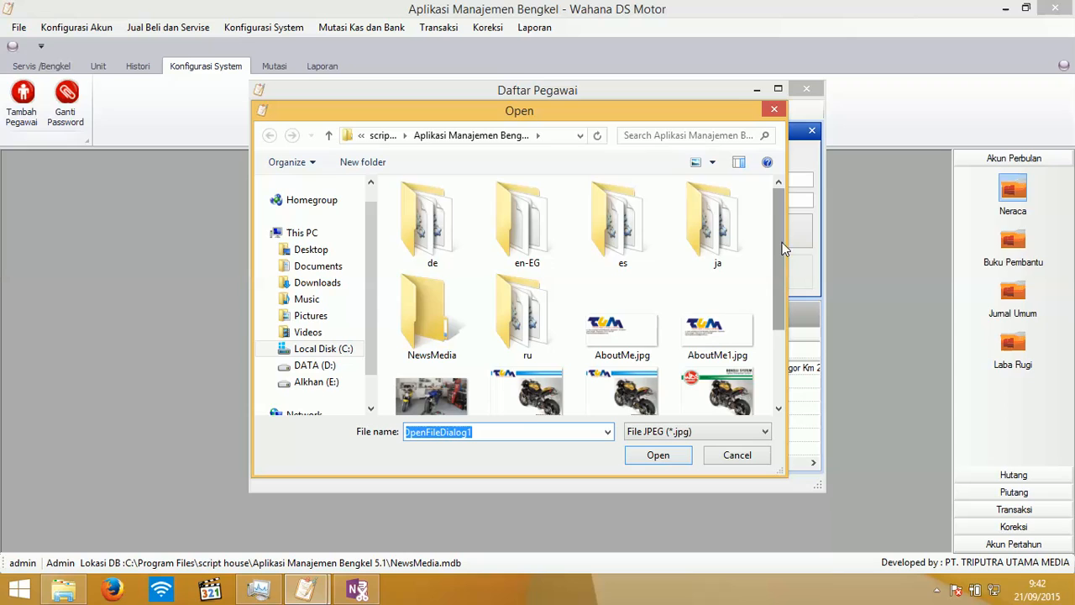
scroll(638, 353, down, 2)
click(622, 376)
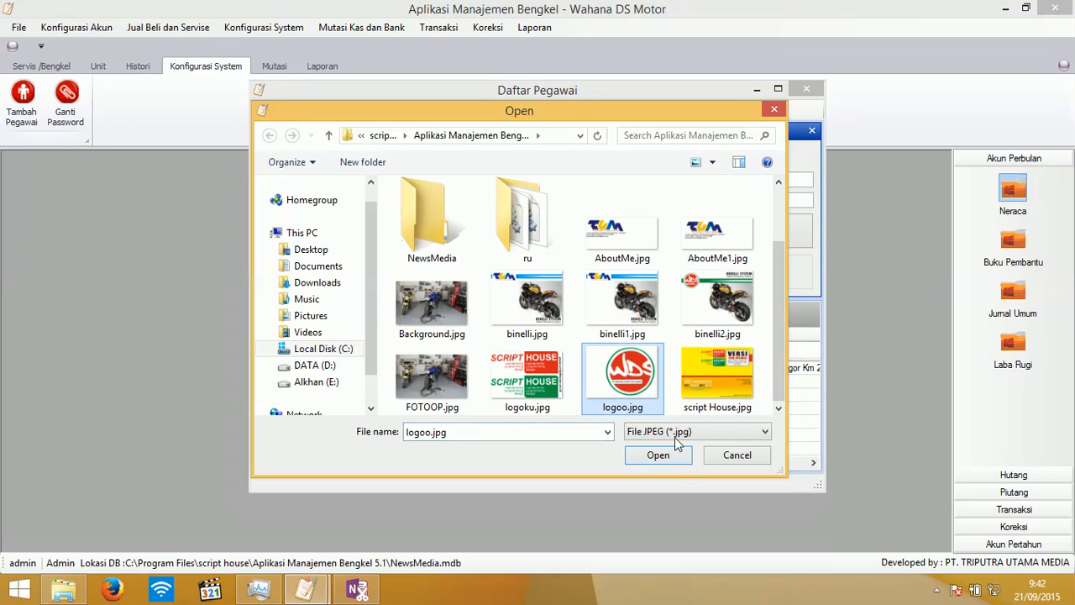
click(657, 454)
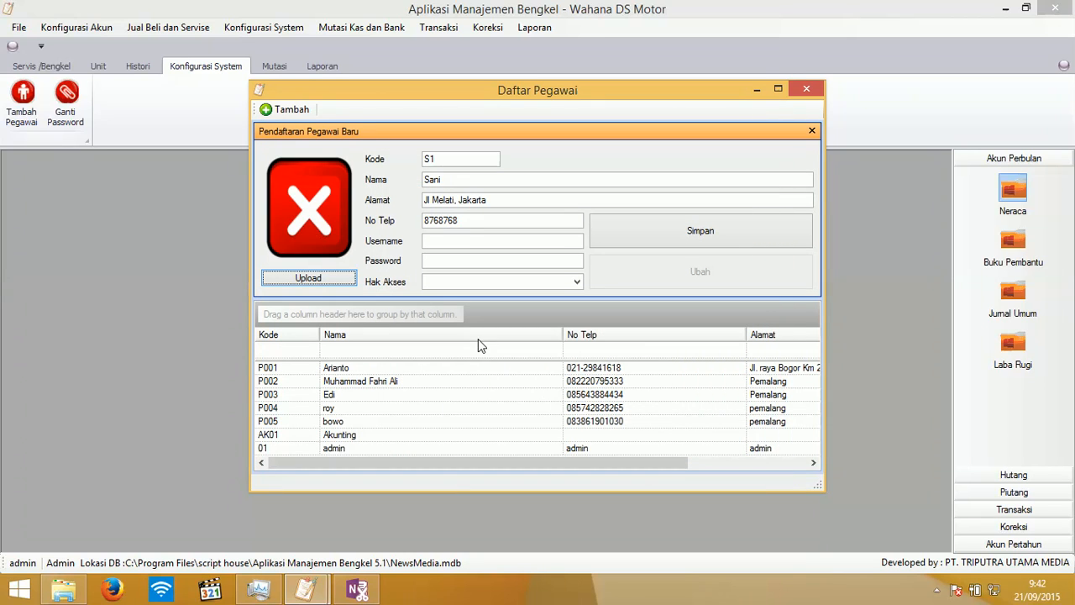
- Enter the employee's username and password, grant Kasir access, save, and close Daftar Pegawai
click(468, 241)
text(S)
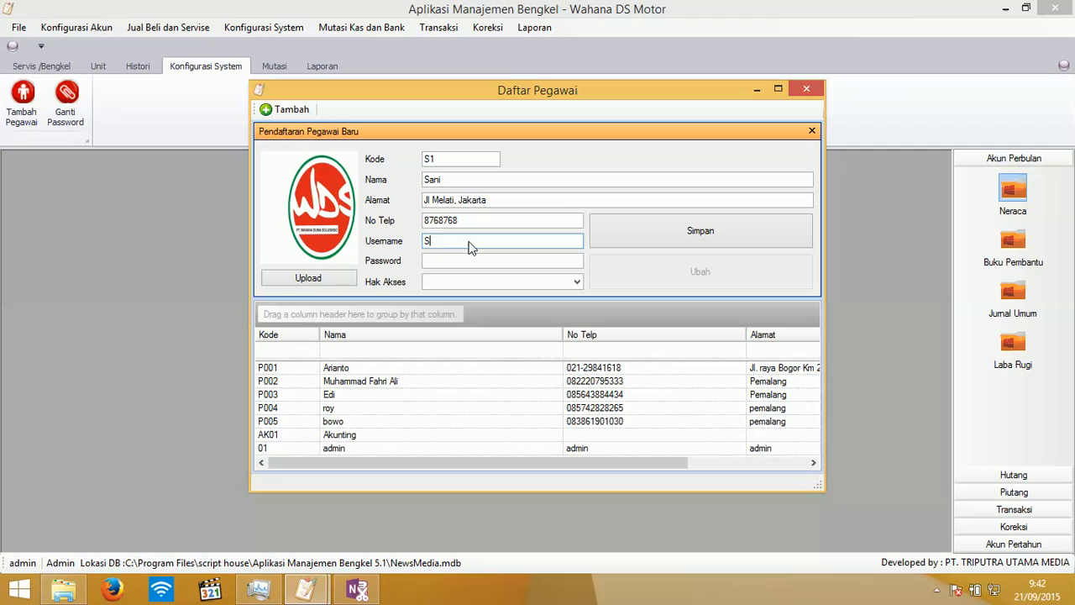
text(a)
click(451, 261)
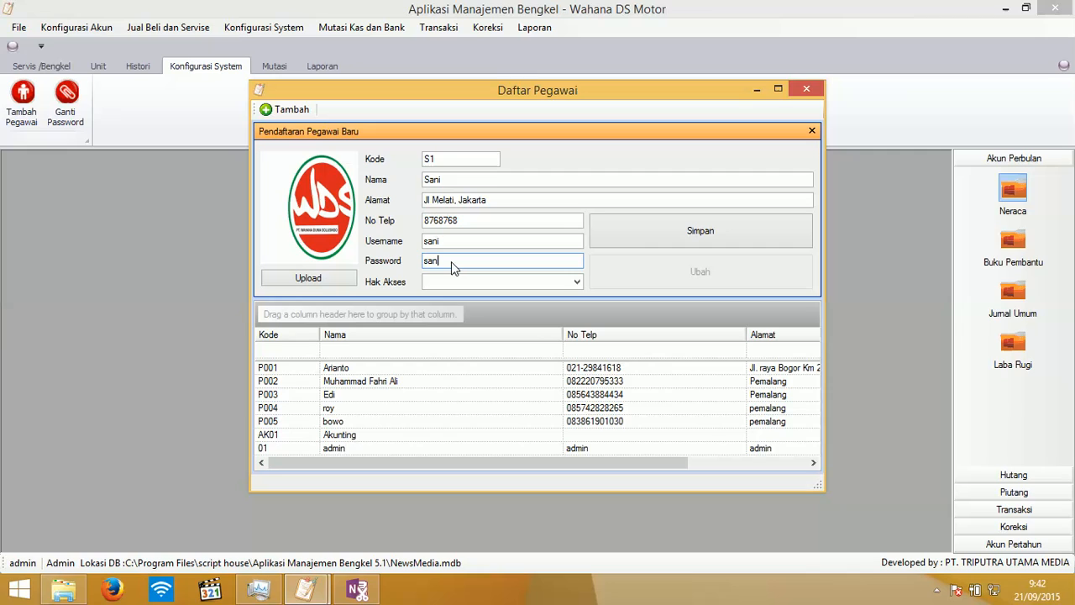
click(576, 281)
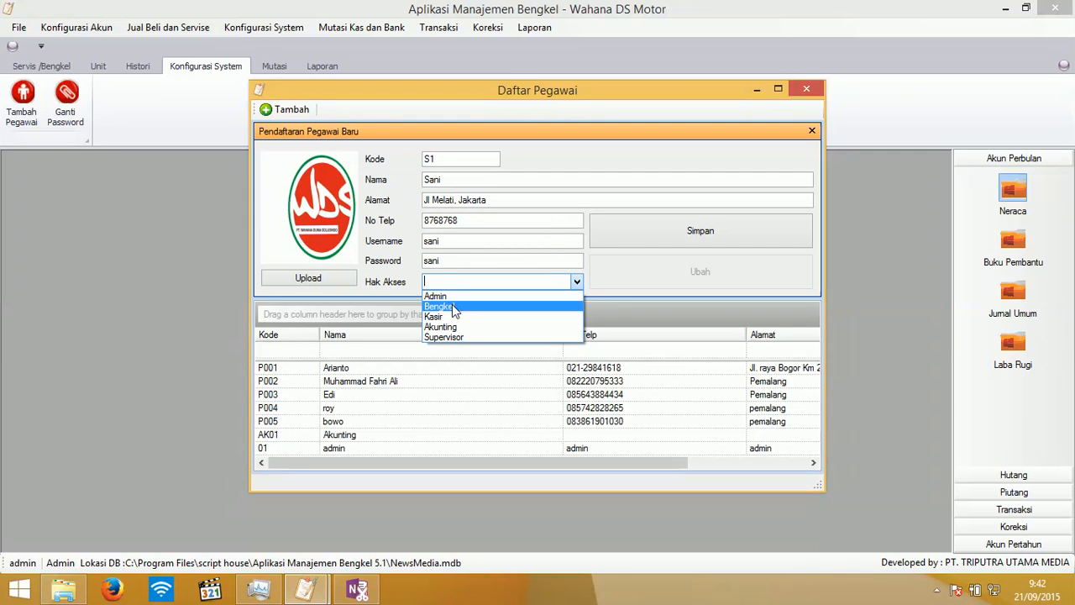
click(447, 316)
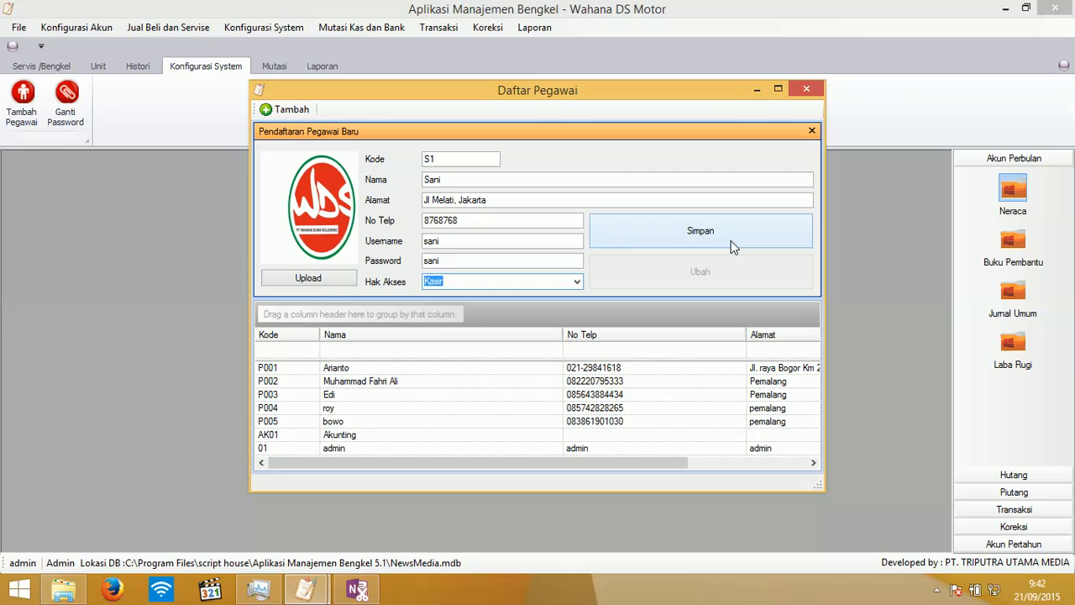
click(731, 242)
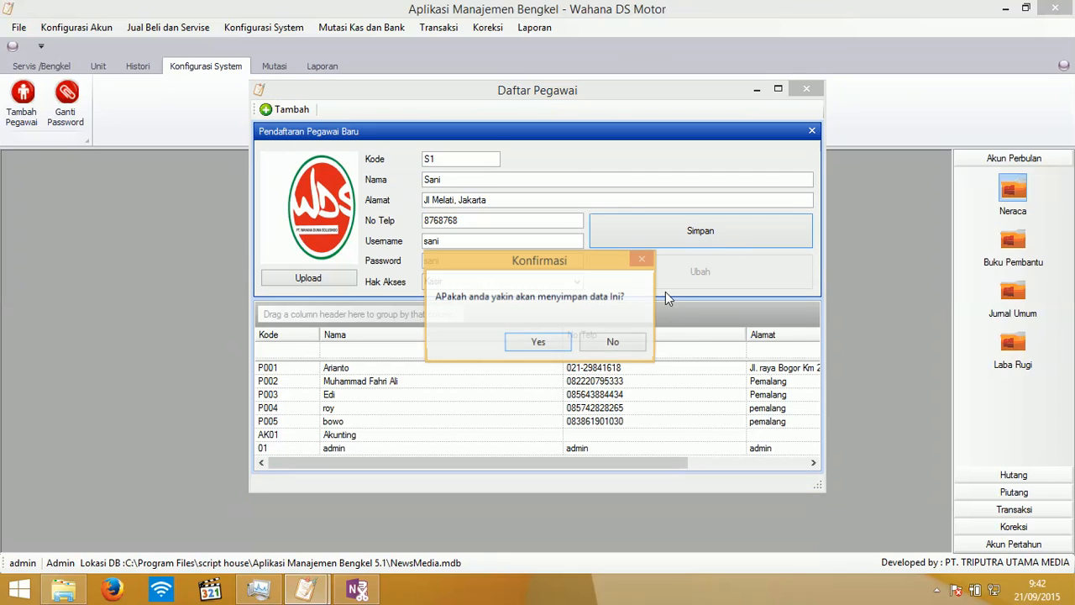
click(542, 343)
click(805, 90)
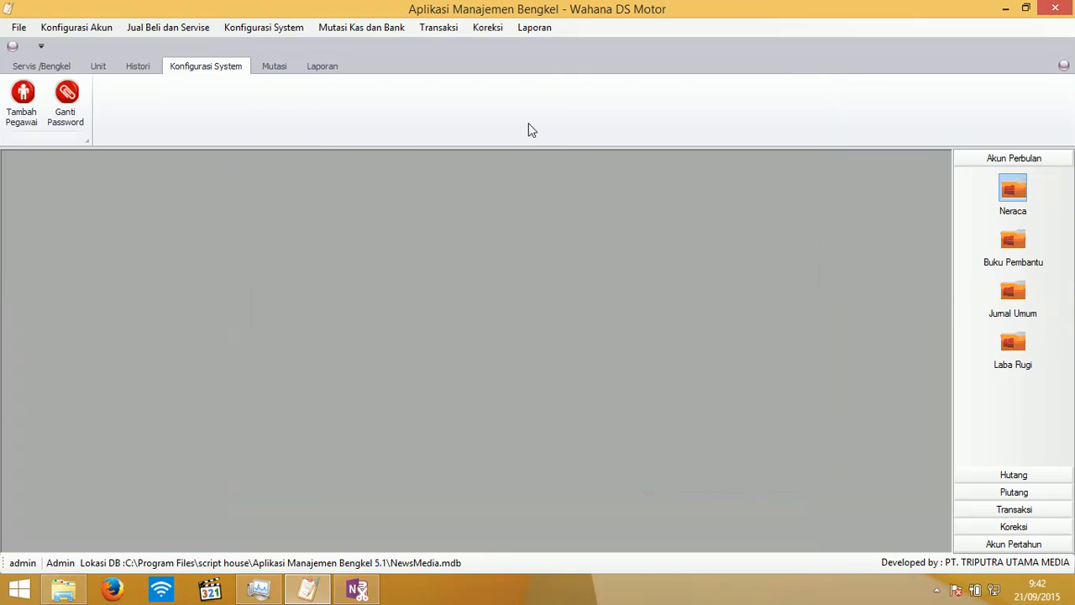
- Replace the admin's old password with a new one, confirm the update, and switch to Mutasi
click(77, 116)
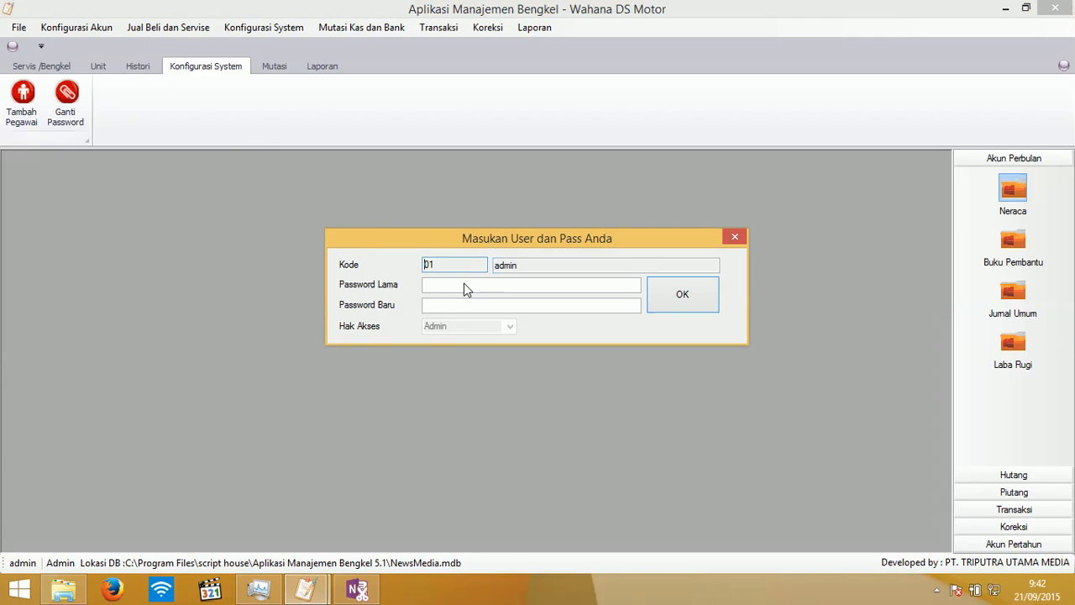
click(465, 289)
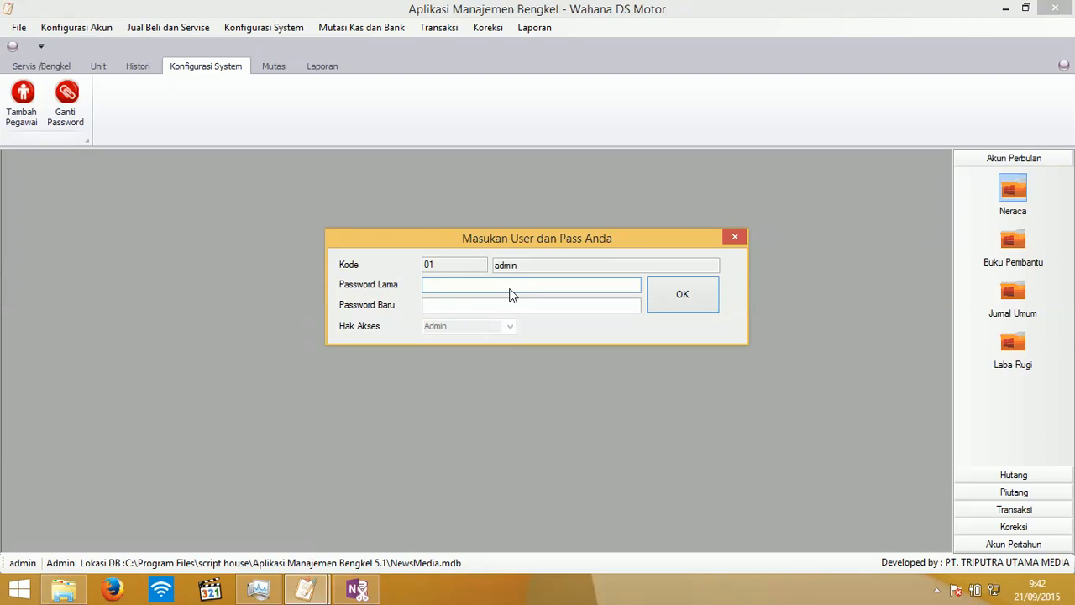
text(*****)
click(461, 313)
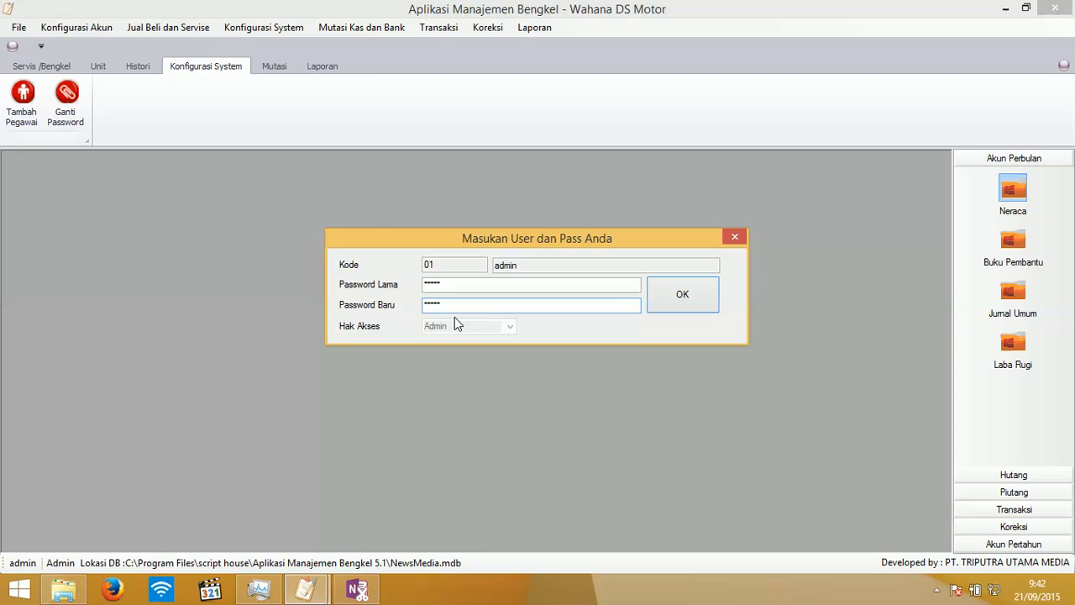
click(675, 305)
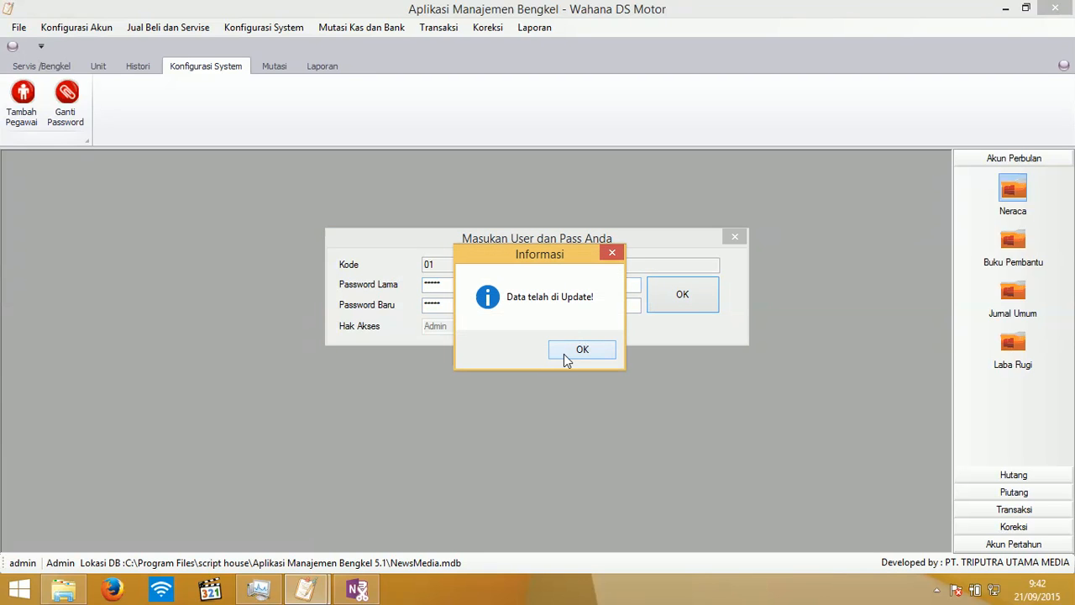
click(568, 352)
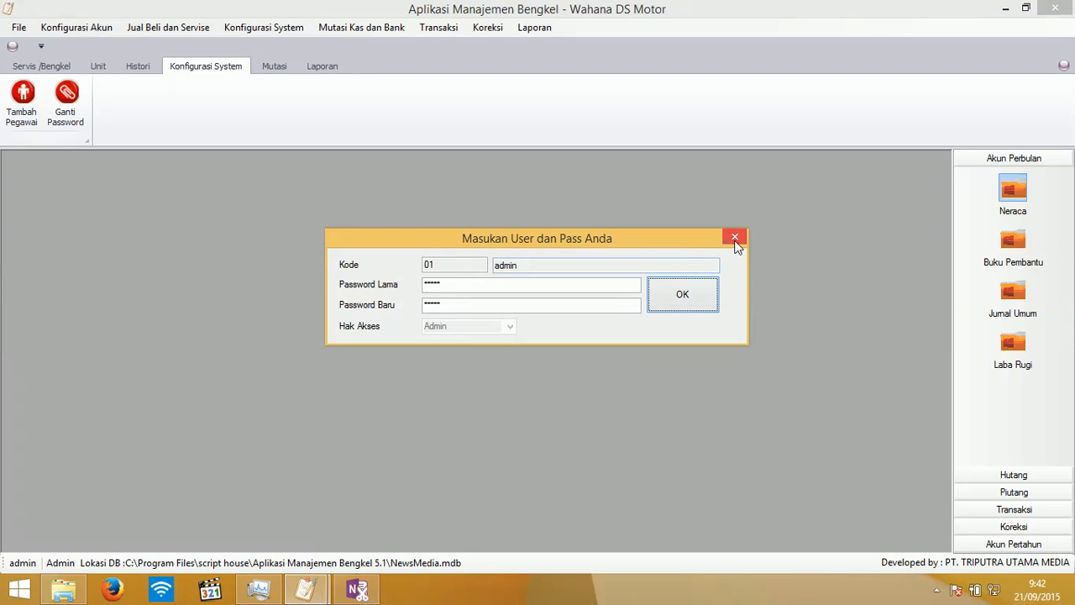
click(735, 240)
click(271, 67)
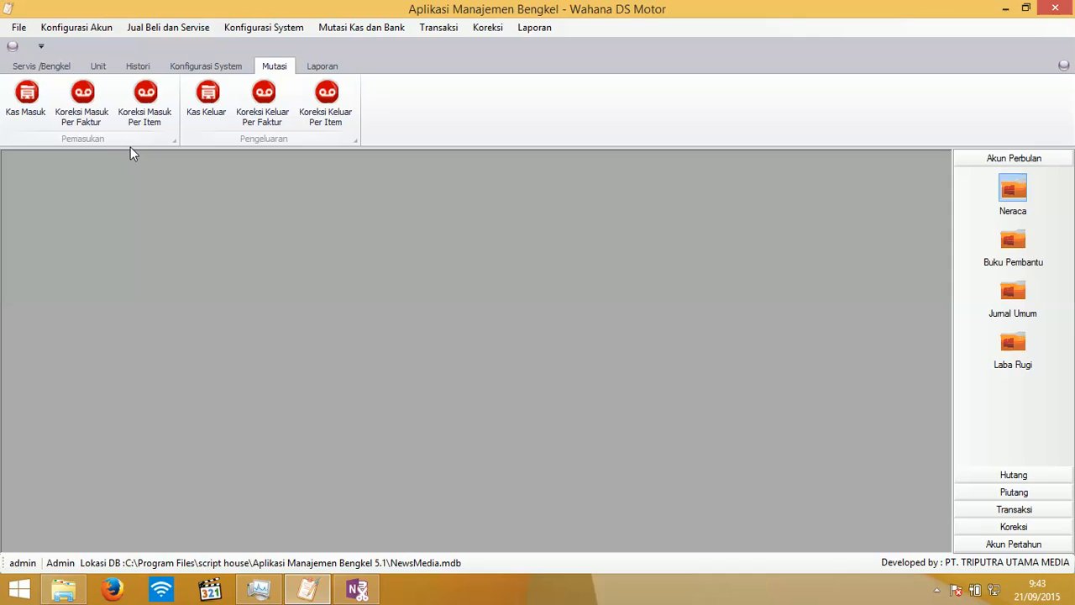
- Start a Kas Keluar entry for invoice 123 paid from the KAS KECIL account
click(24, 122)
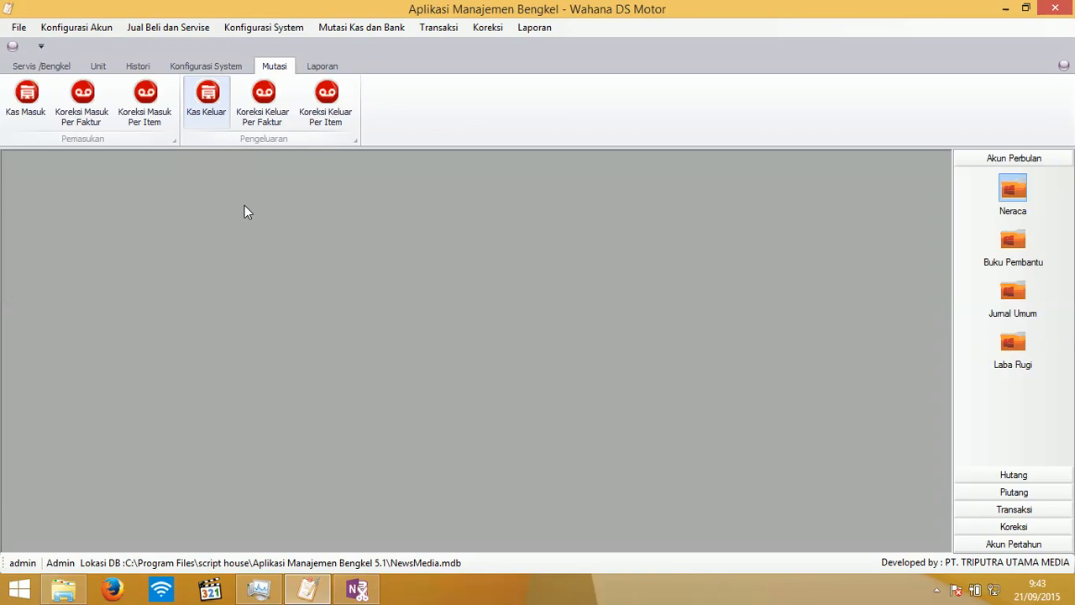
click(208, 109)
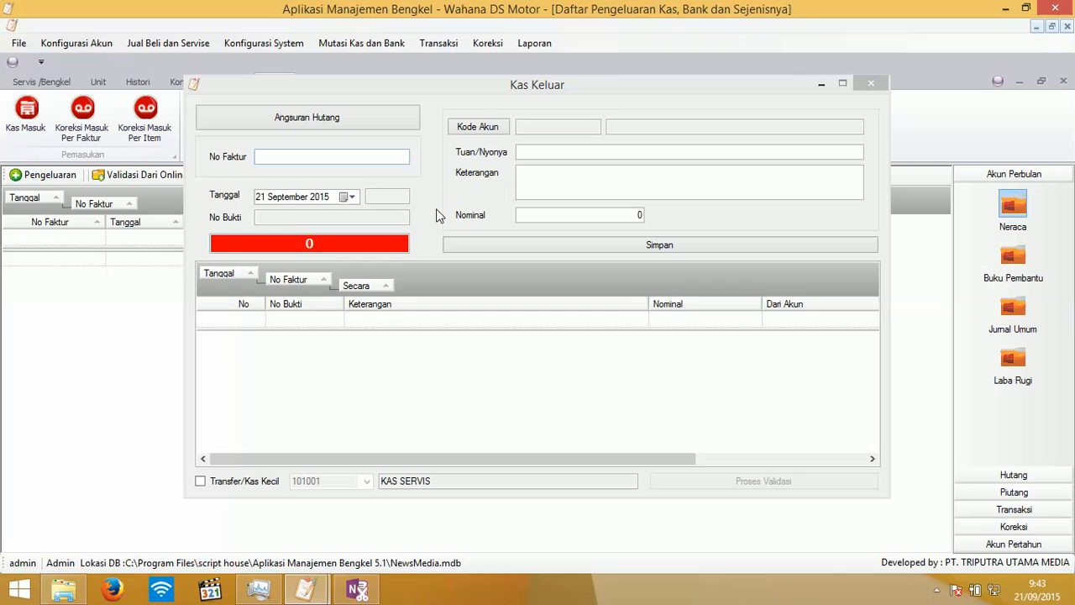
click(354, 157)
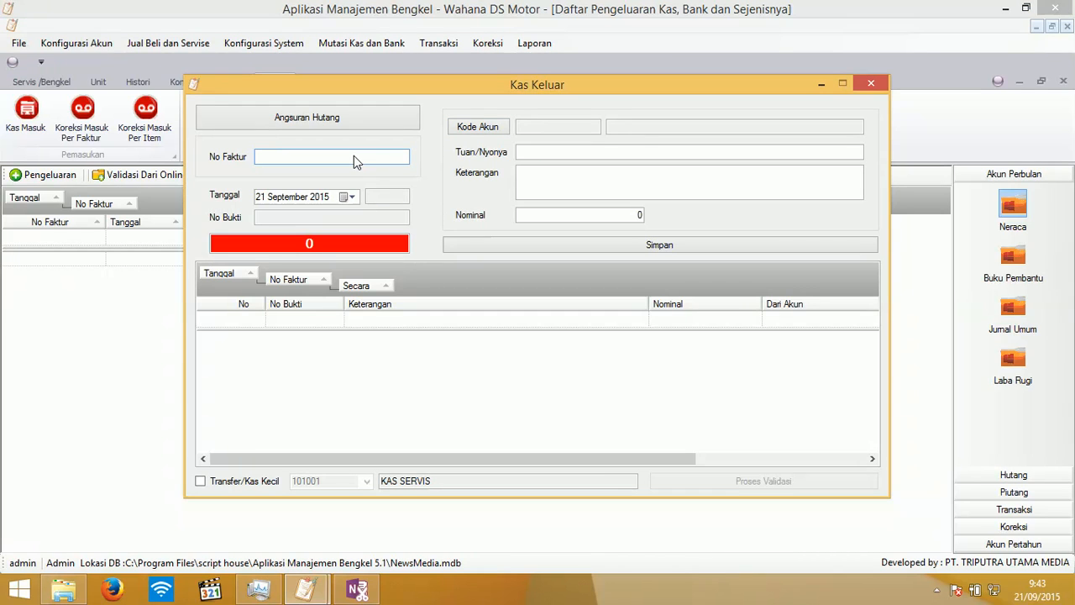
text(123)
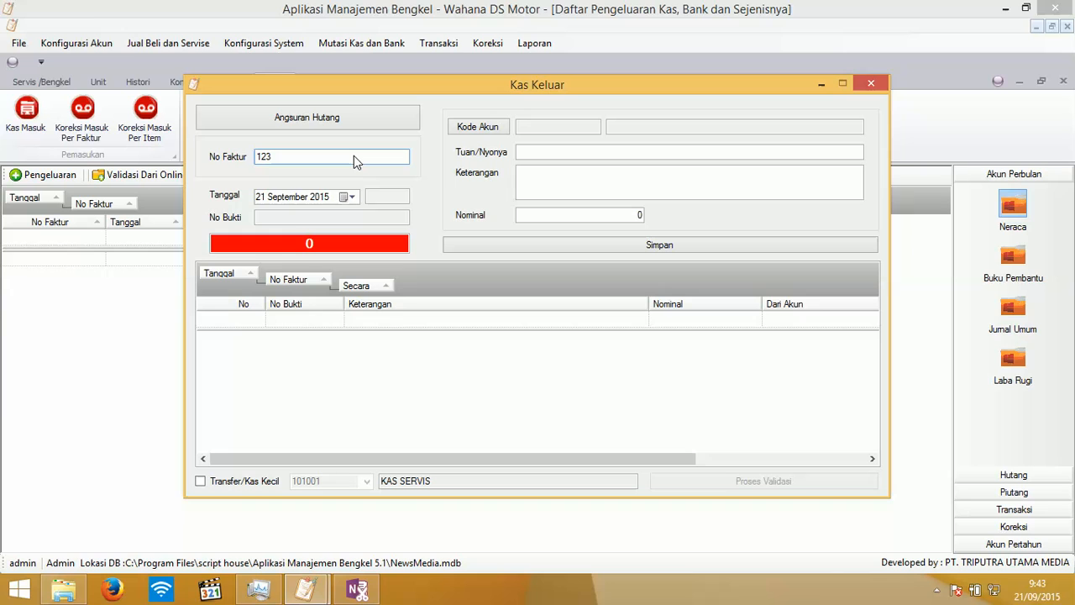
key(Return)
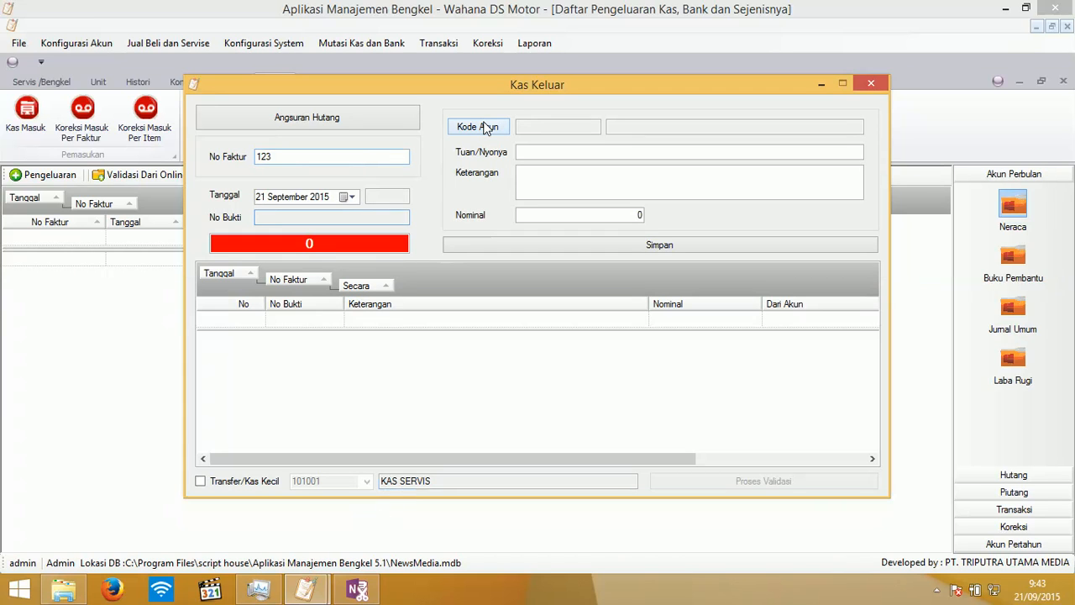
click(491, 126)
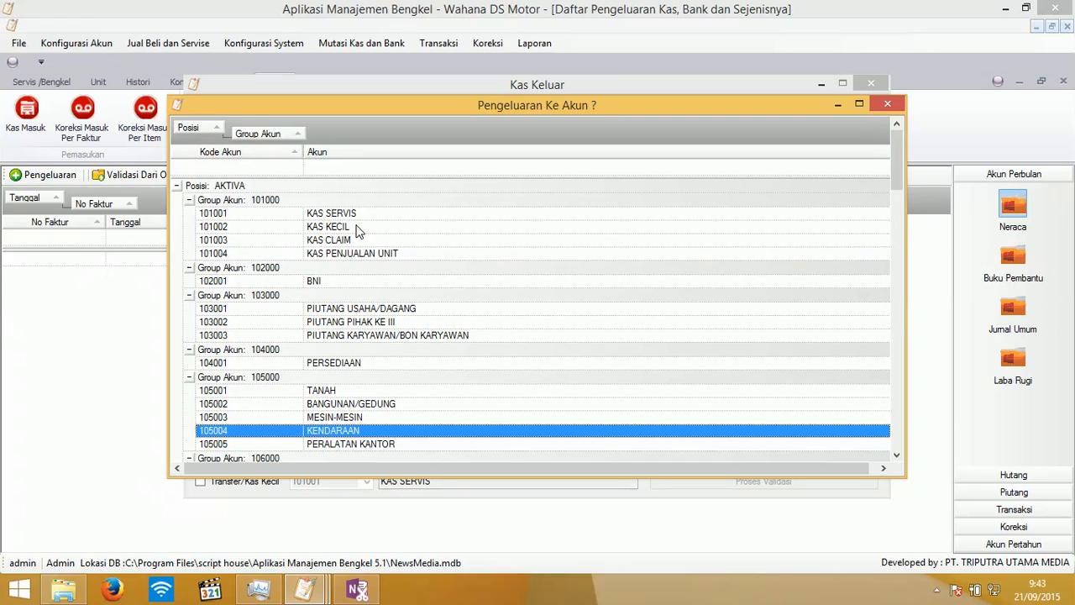
double_click(360, 225)
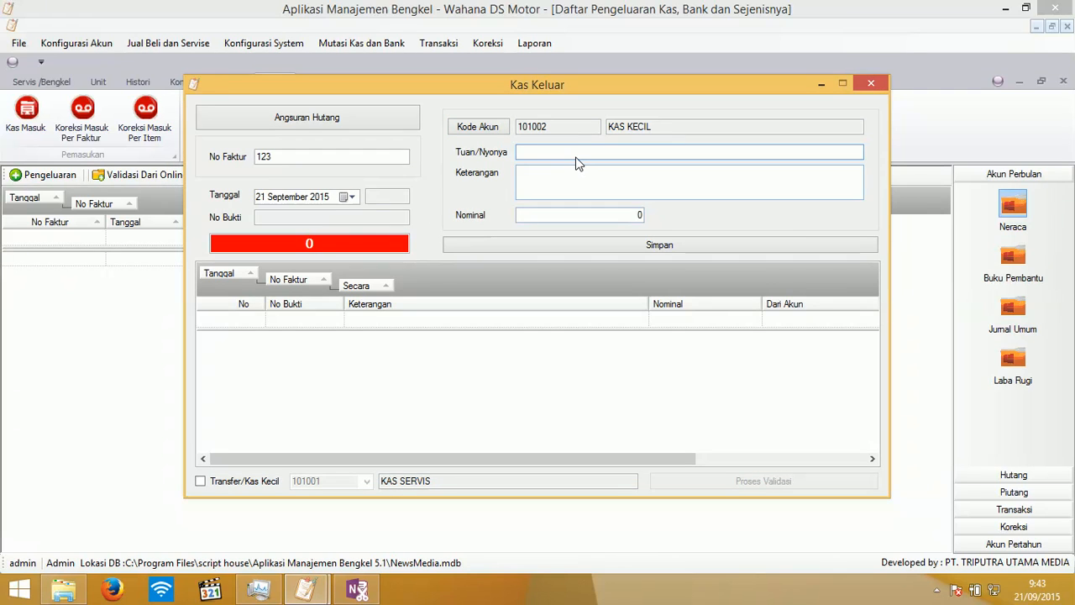
- Enter the payee, description 'Beli Barang' and amount 100000, and save the entry
text(Ali)
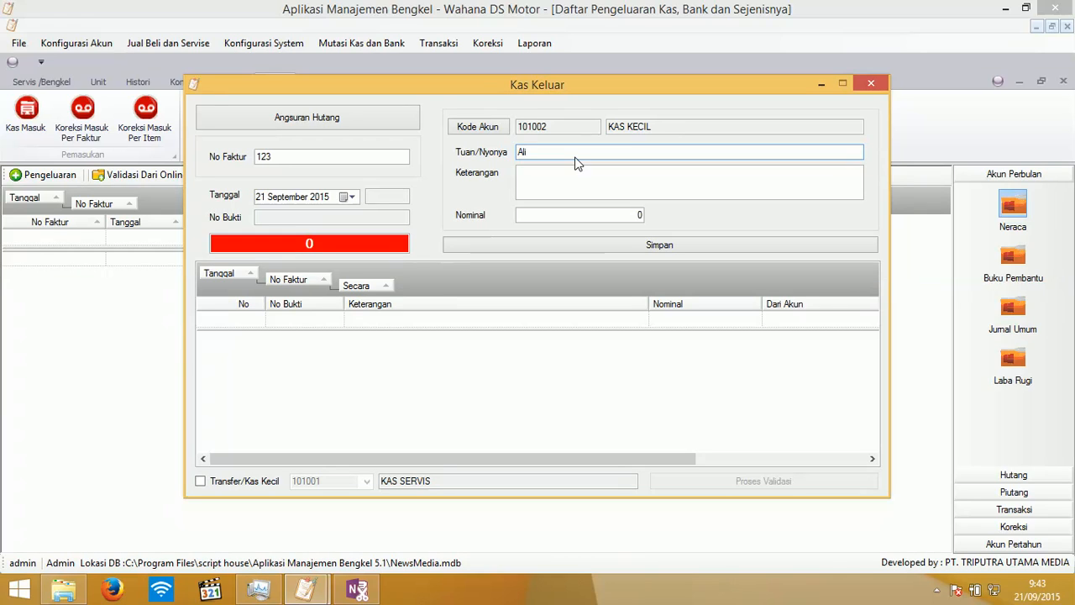
key(Tab)
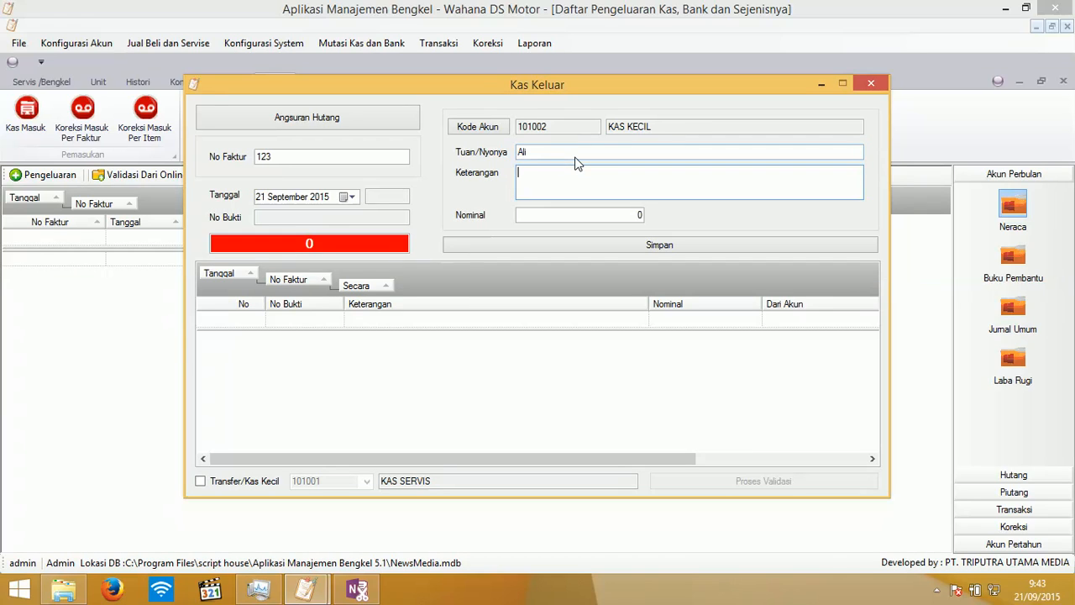
text(Be)
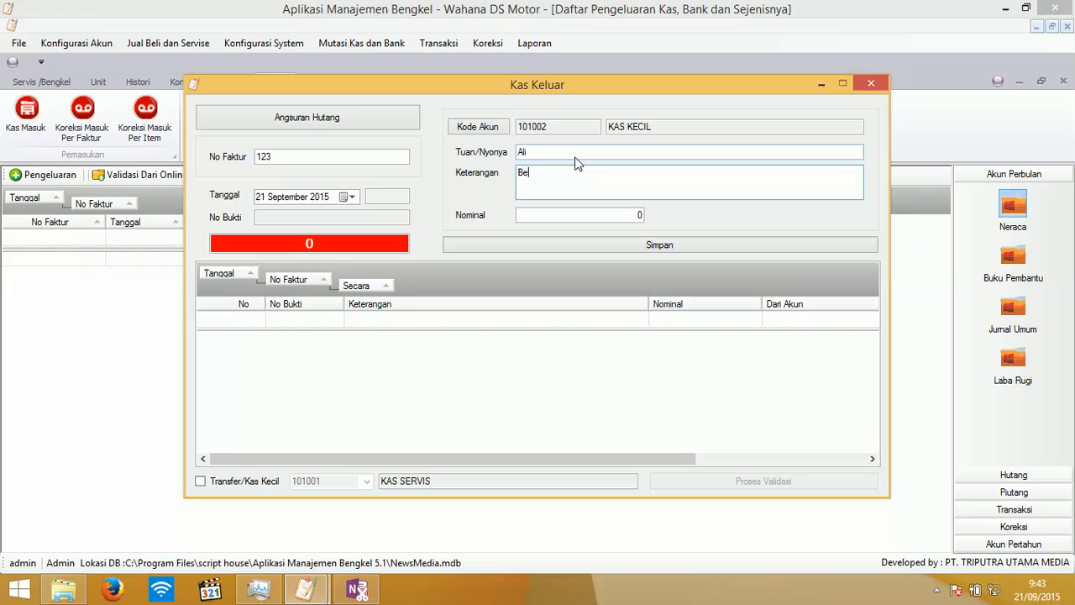
text(li)
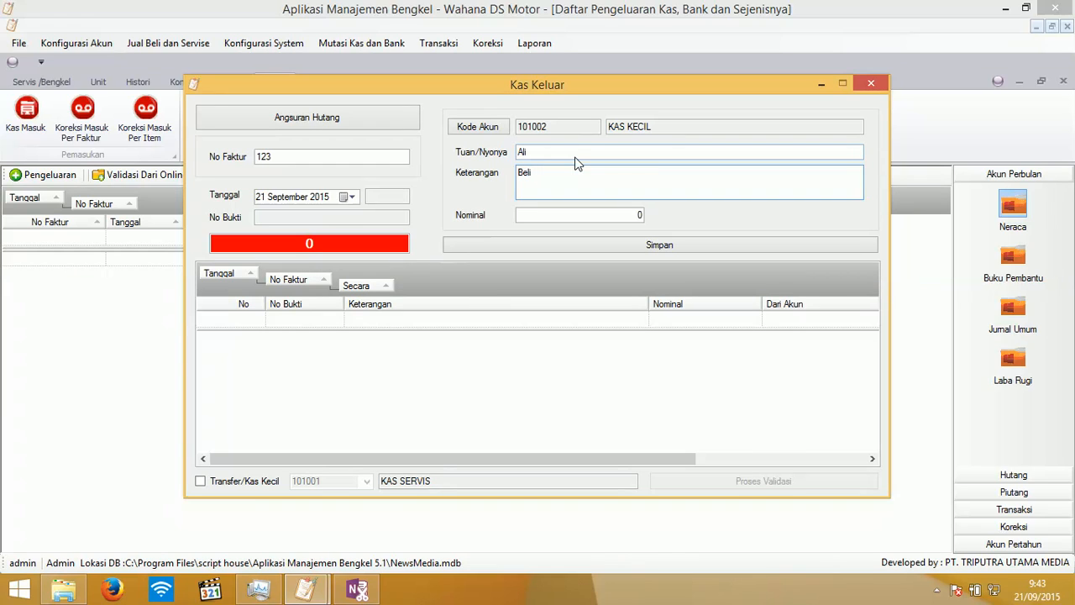
text( Barang)
click(592, 216)
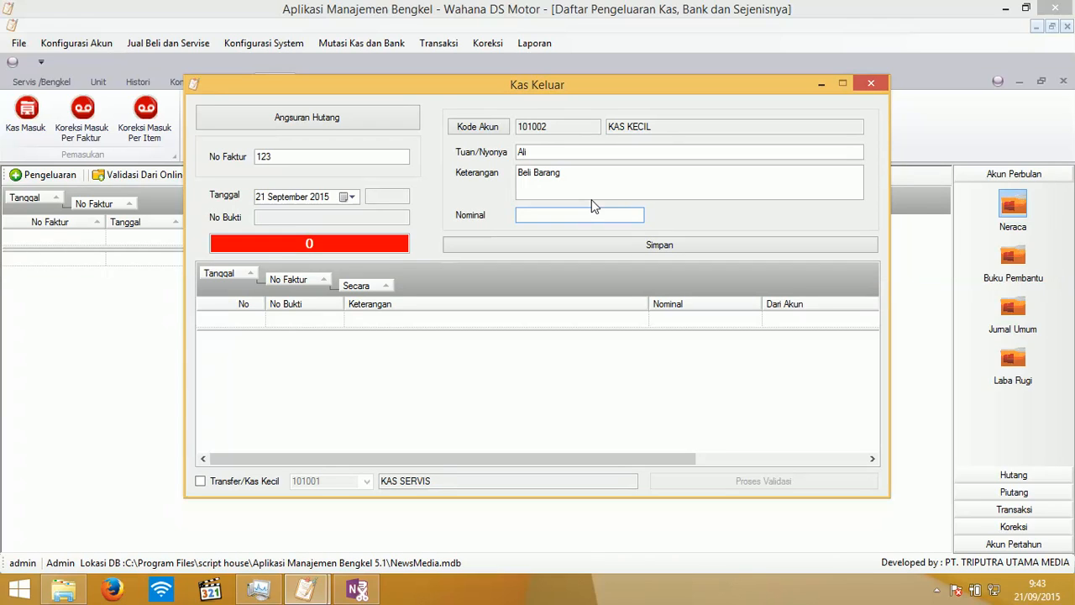
text(100000)
click(611, 247)
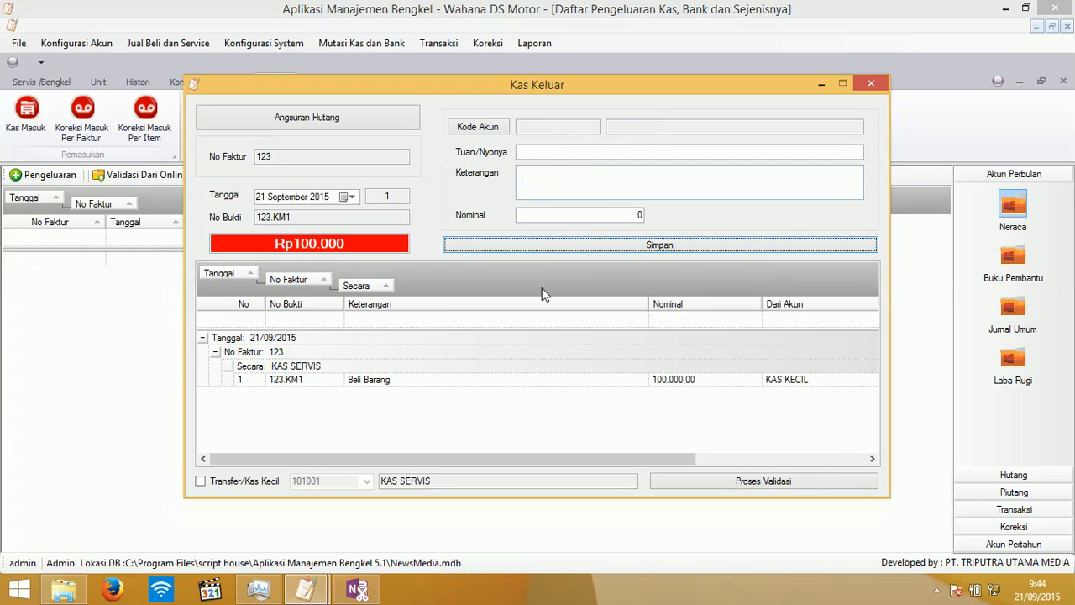
- Save a 1000000 cash-out charged to 403002 BIAYA LISTRIK, with the payee filled in
click(494, 127)
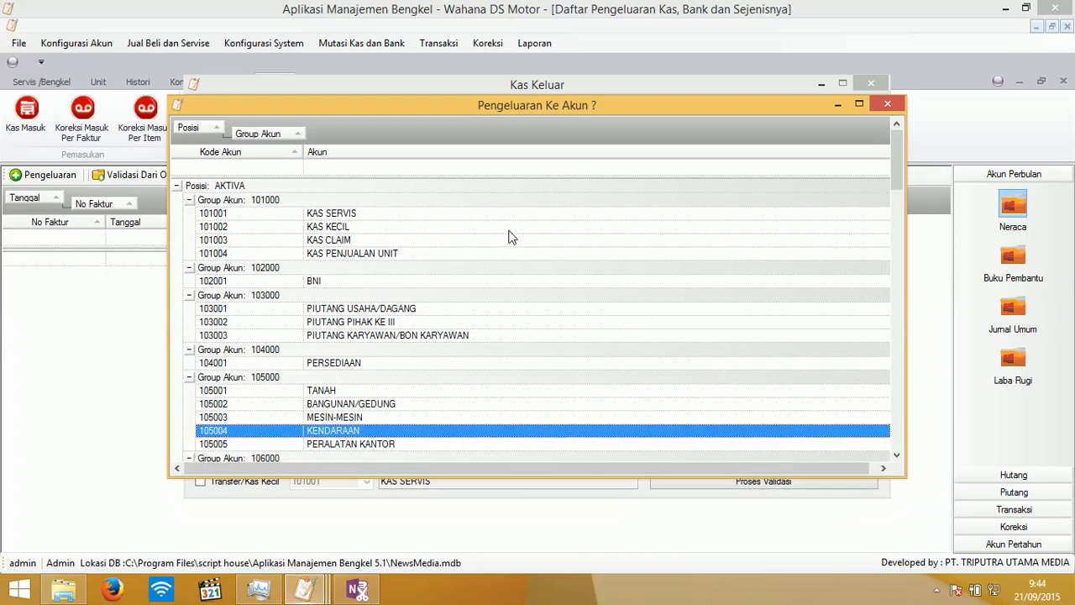
scroll(379, 346, down, 1)
scroll(378, 352, down, 10)
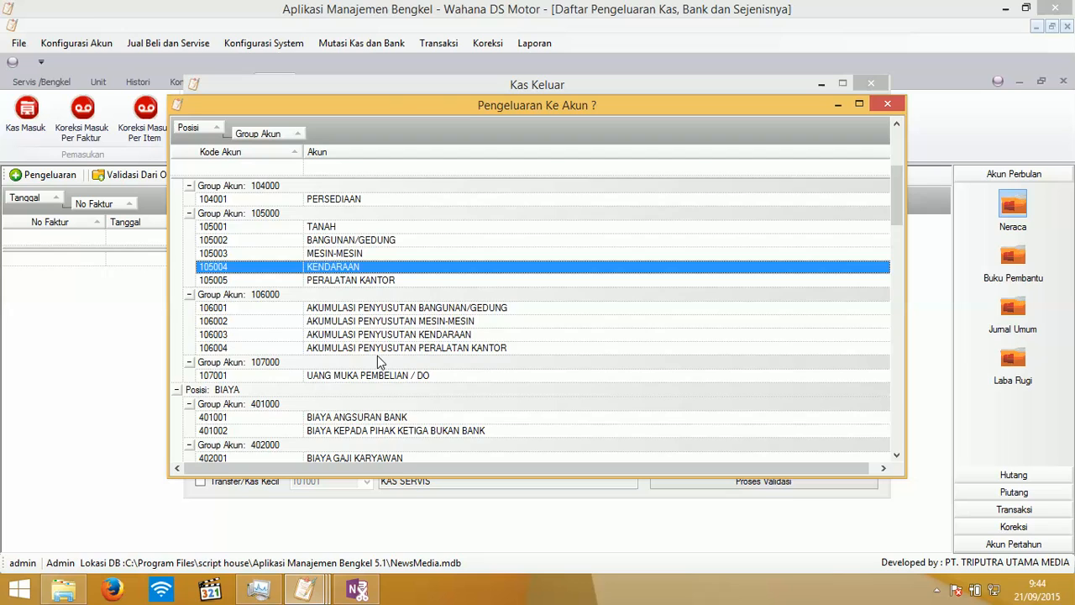
scroll(378, 360, down, 2)
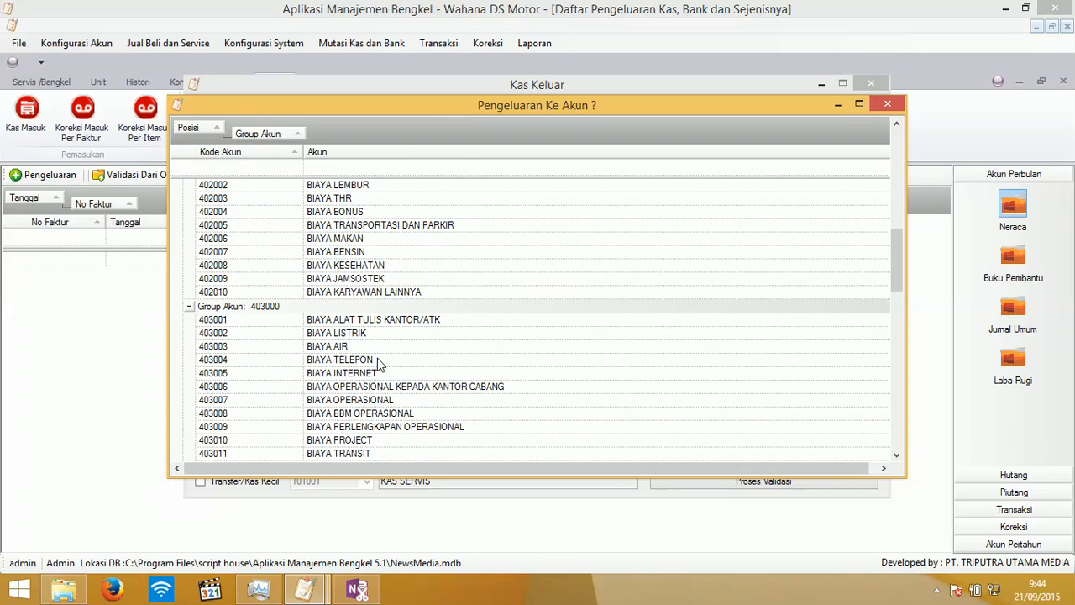
click(379, 334)
double_click(379, 336)
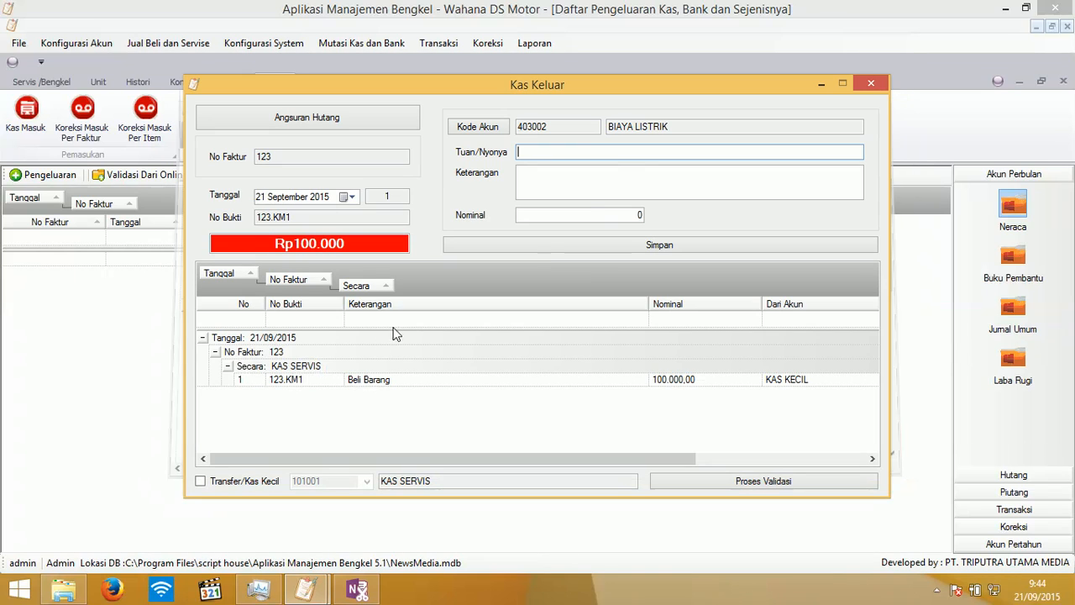
text(Ali)
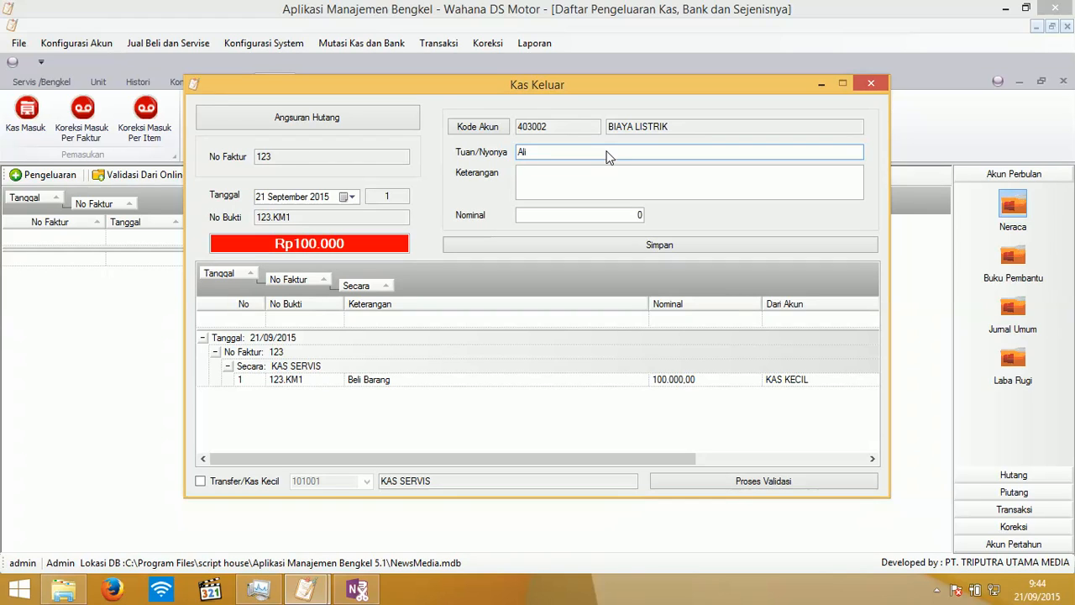
key(Tab)
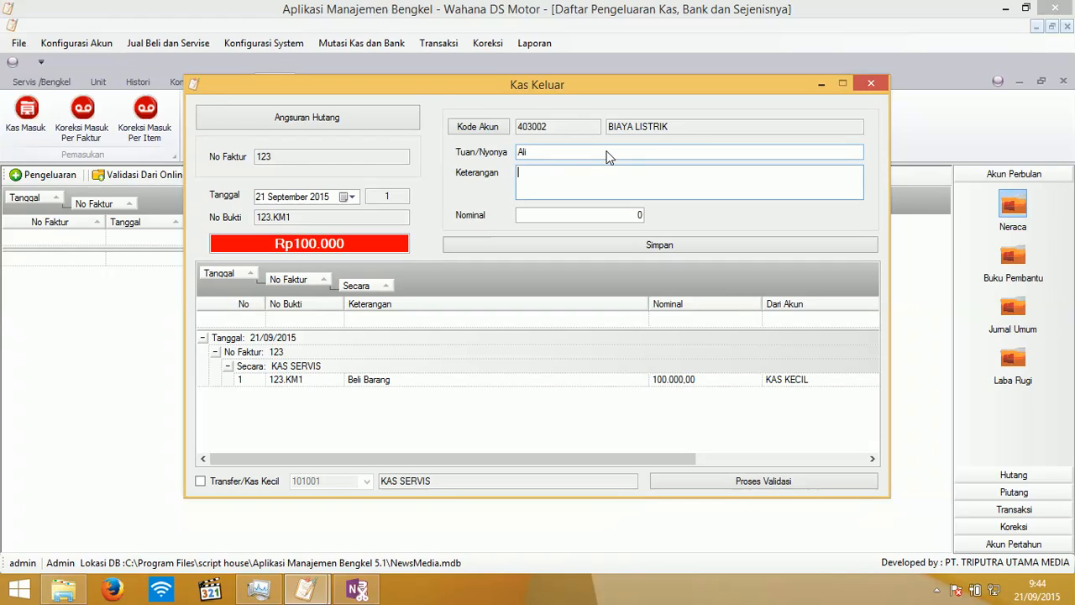
key(Tab)
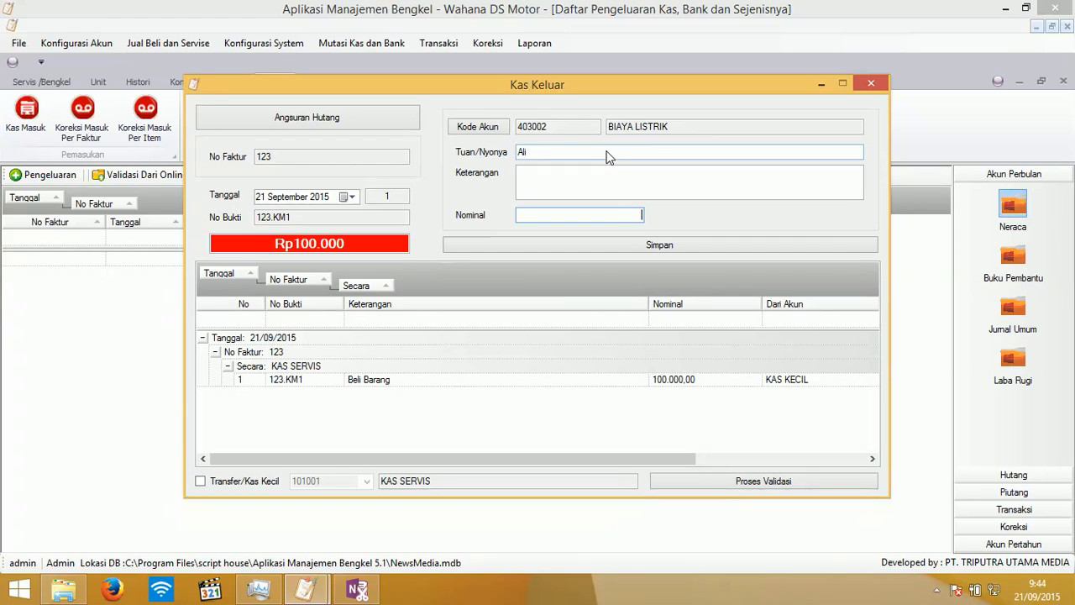
text(1000000)
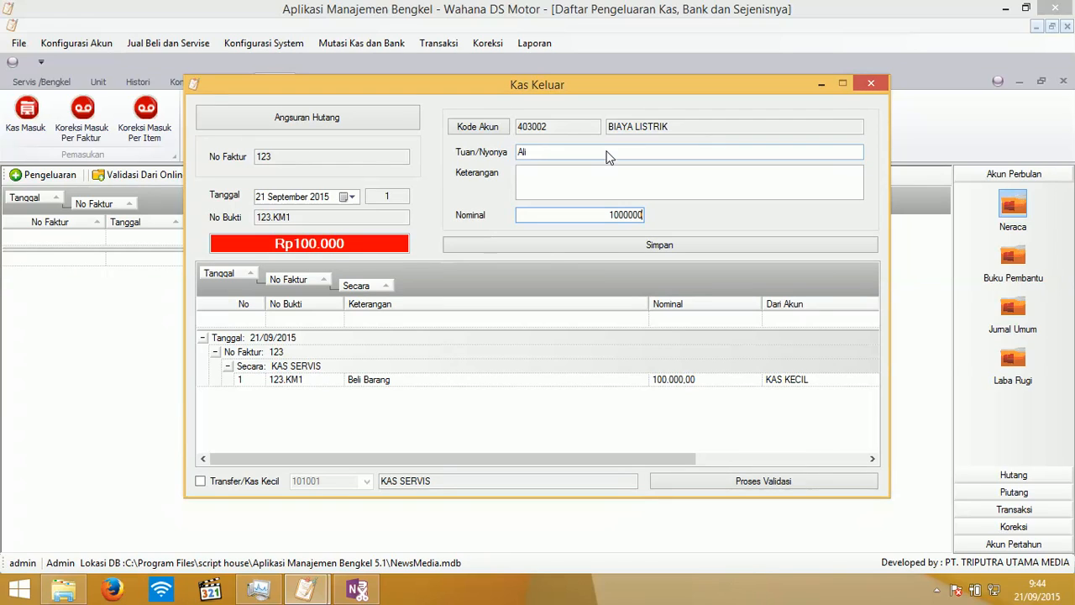
click(547, 244)
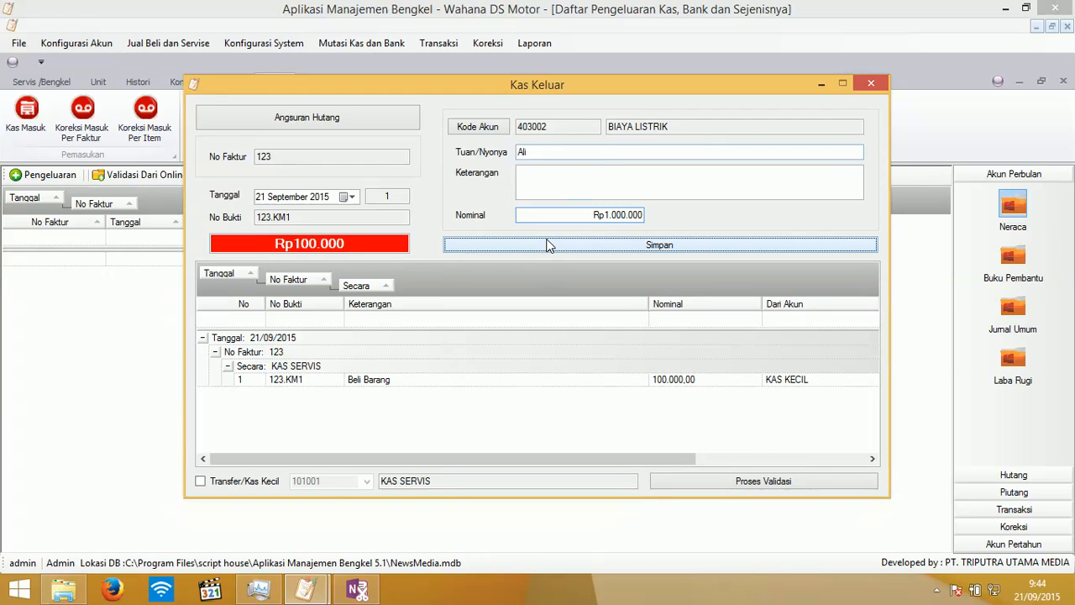
- Confirm Proses Validasi for both cash-out entries, close Kas Keluar, and open Neraca
click(755, 482)
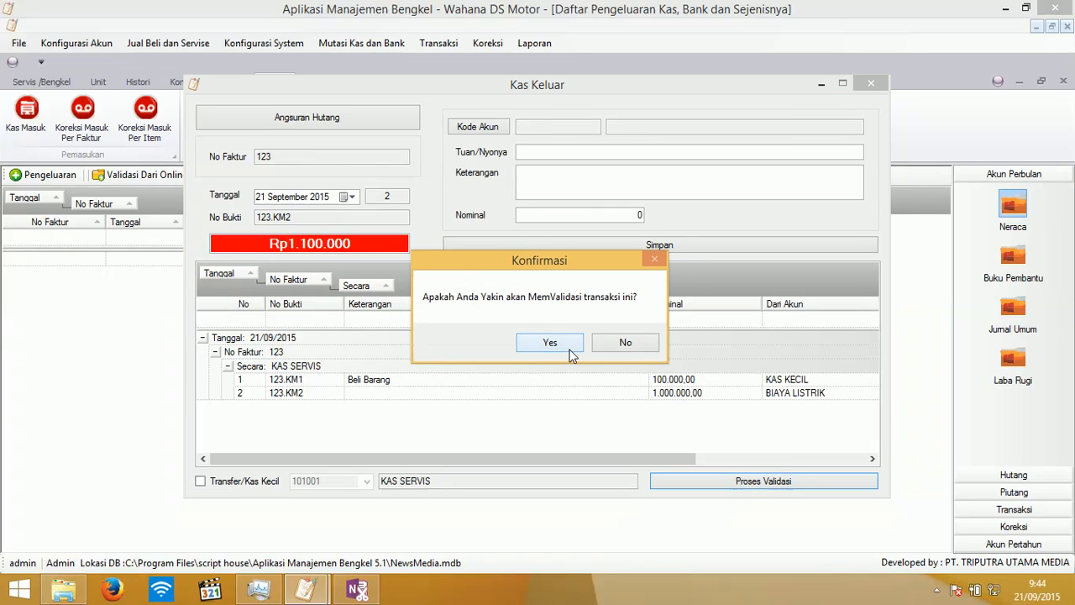
click(571, 351)
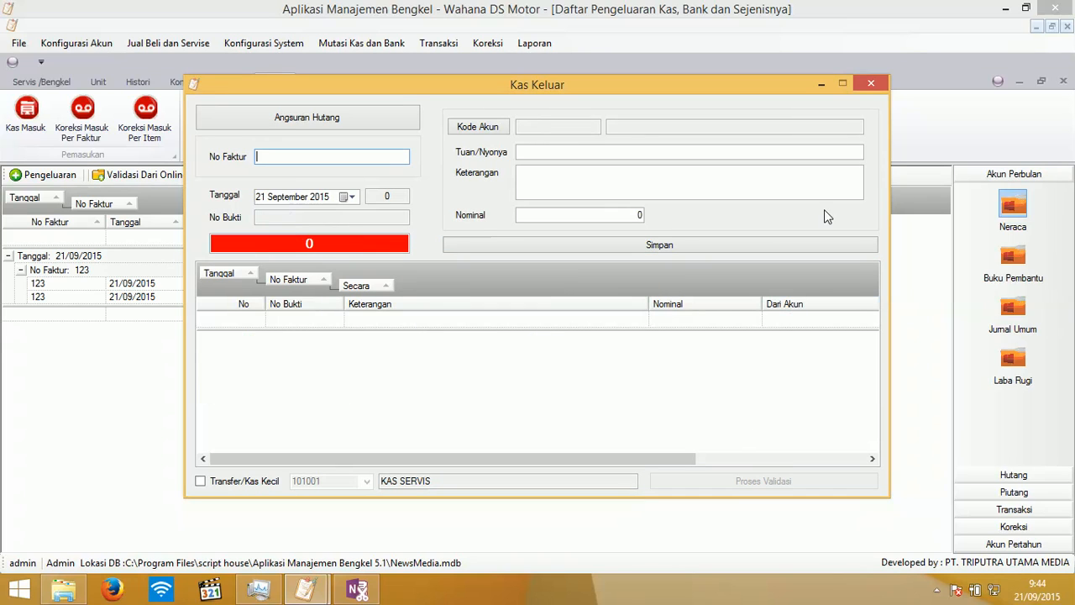
click(869, 85)
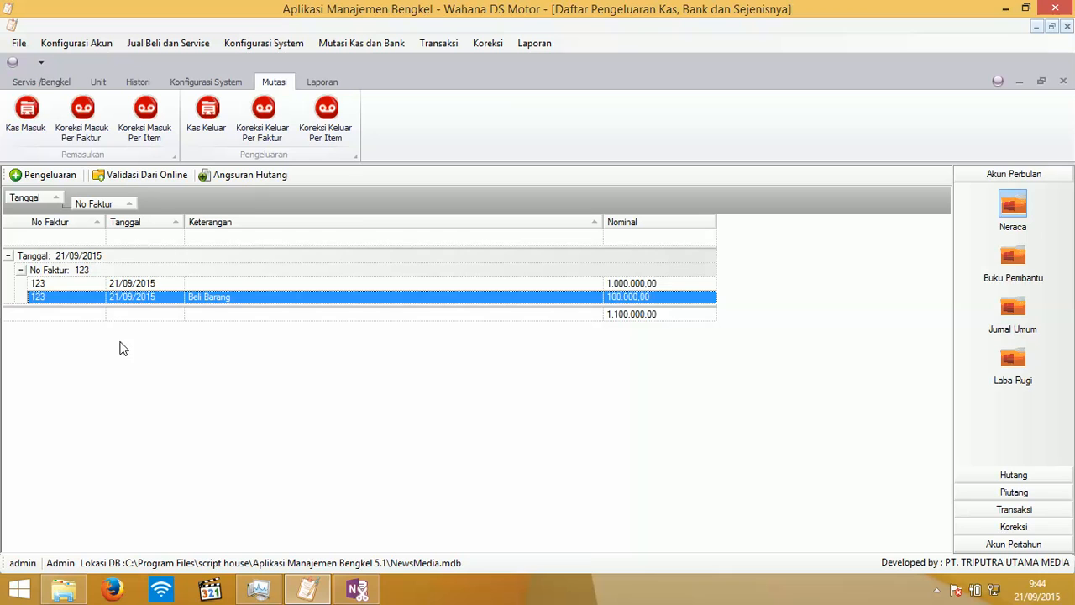
click(997, 210)
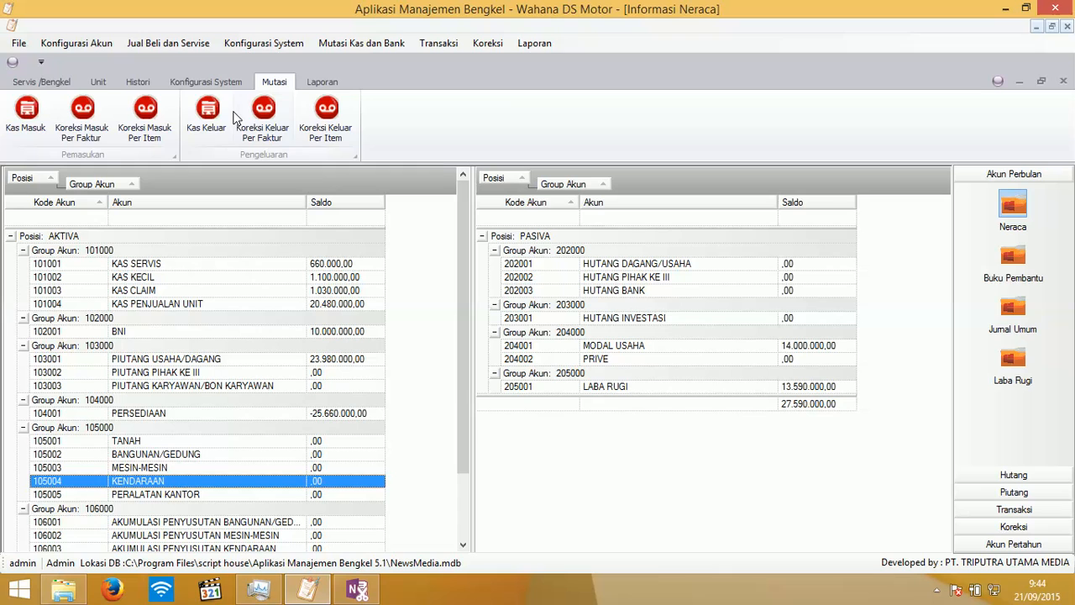
- Fill a new Kas Masuk entry from KAS KECIL with the payee and amount 1000000
click(11, 130)
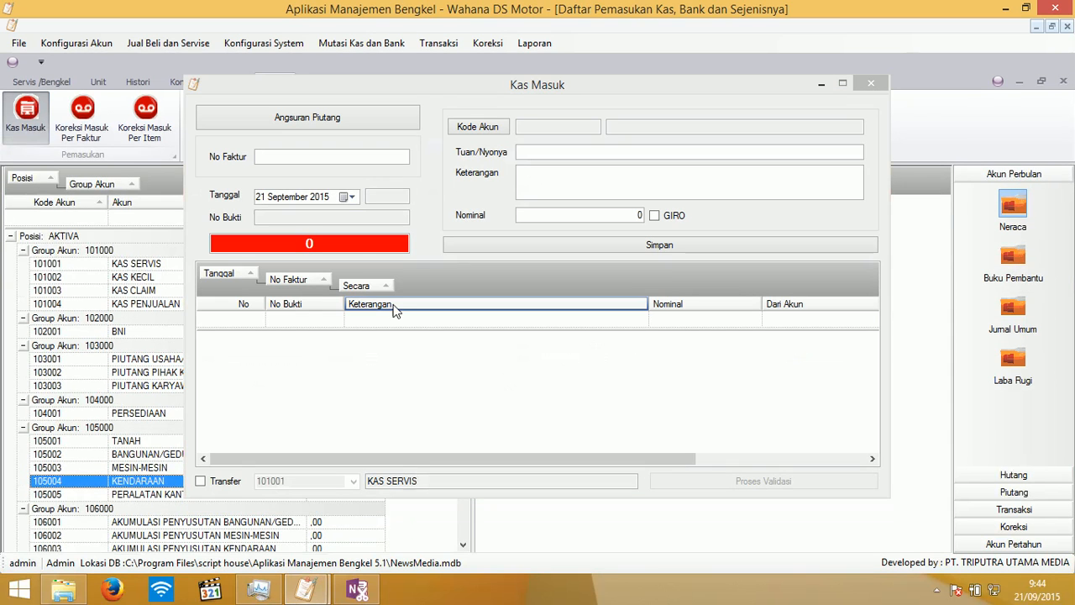
click(477, 126)
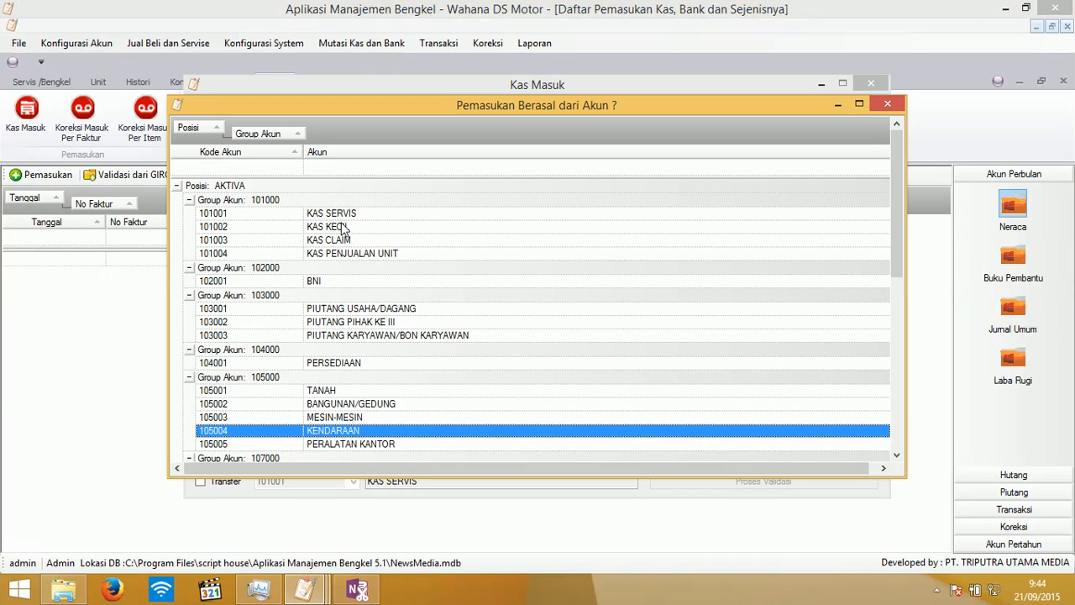
double_click(336, 227)
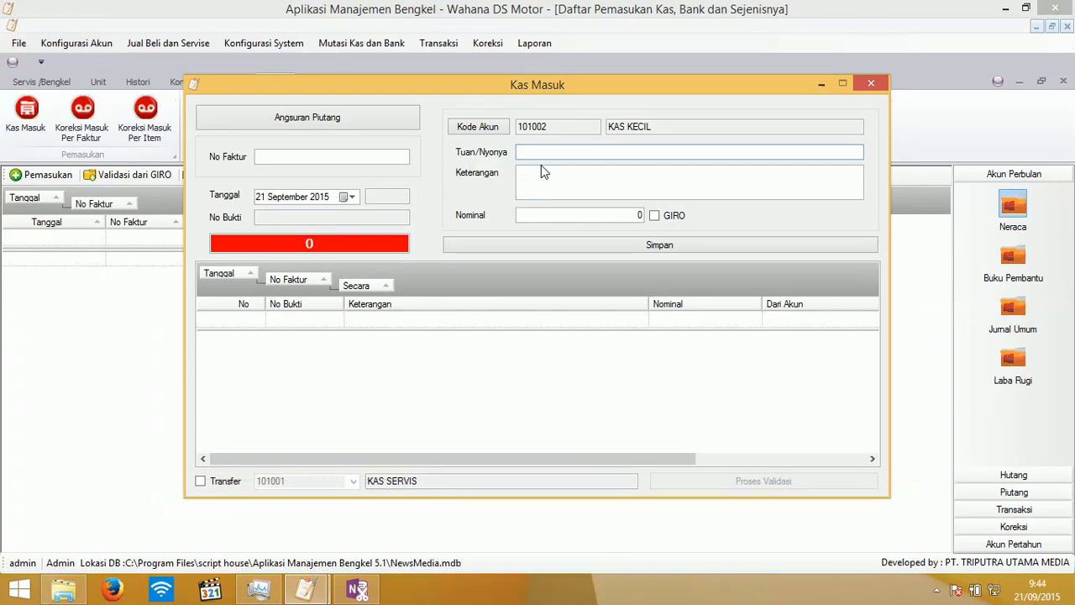
text(Bana)
key(Tab)
key(Tab)
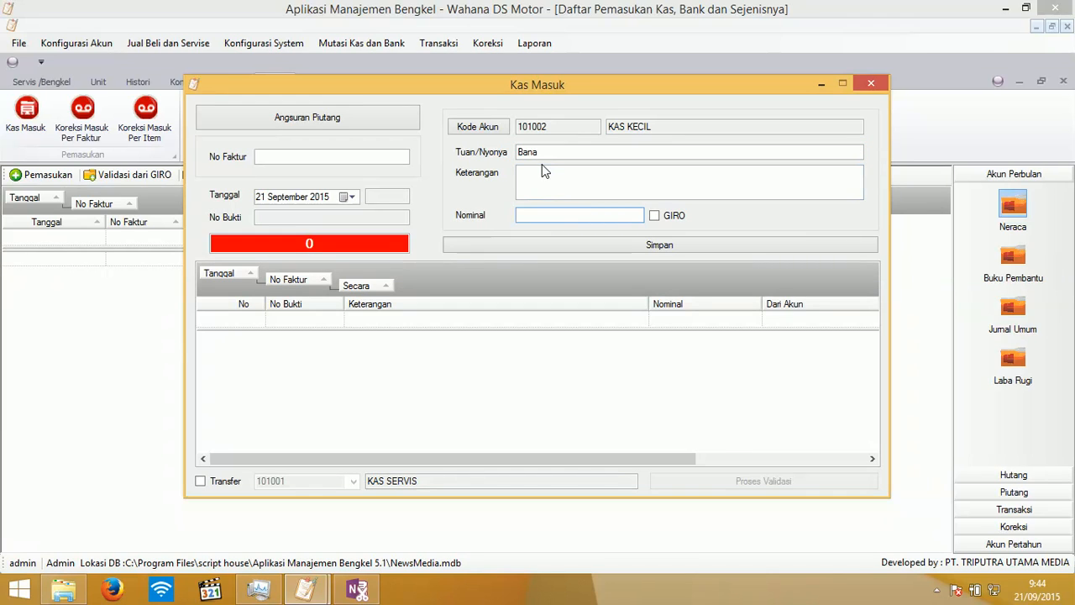
text(1000000)
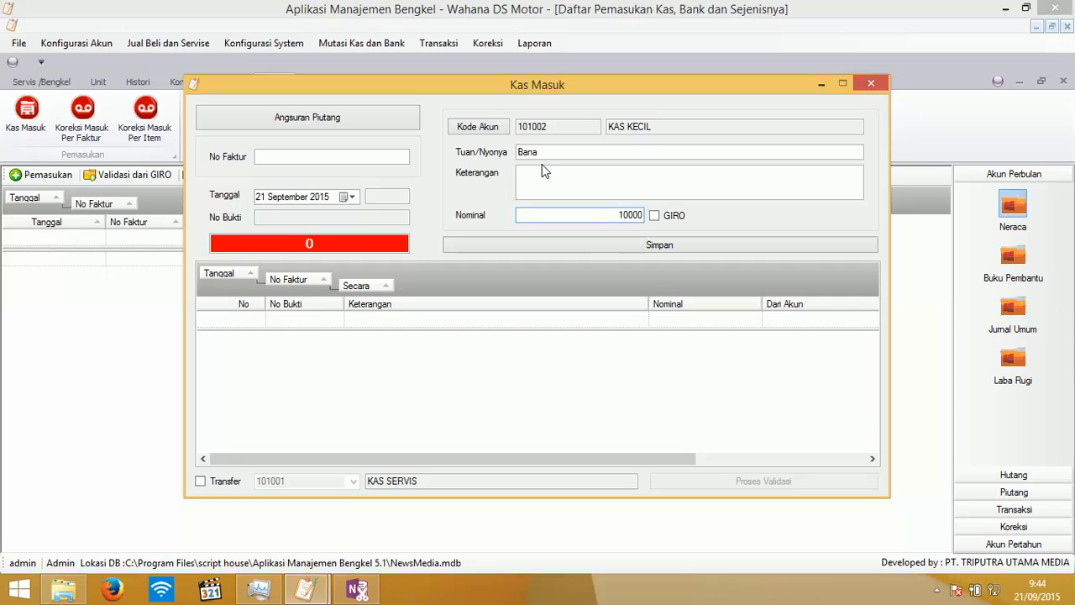
click(650, 251)
- Clear the save warnings, add invoice number 30, and save the cash-in entry
click(627, 353)
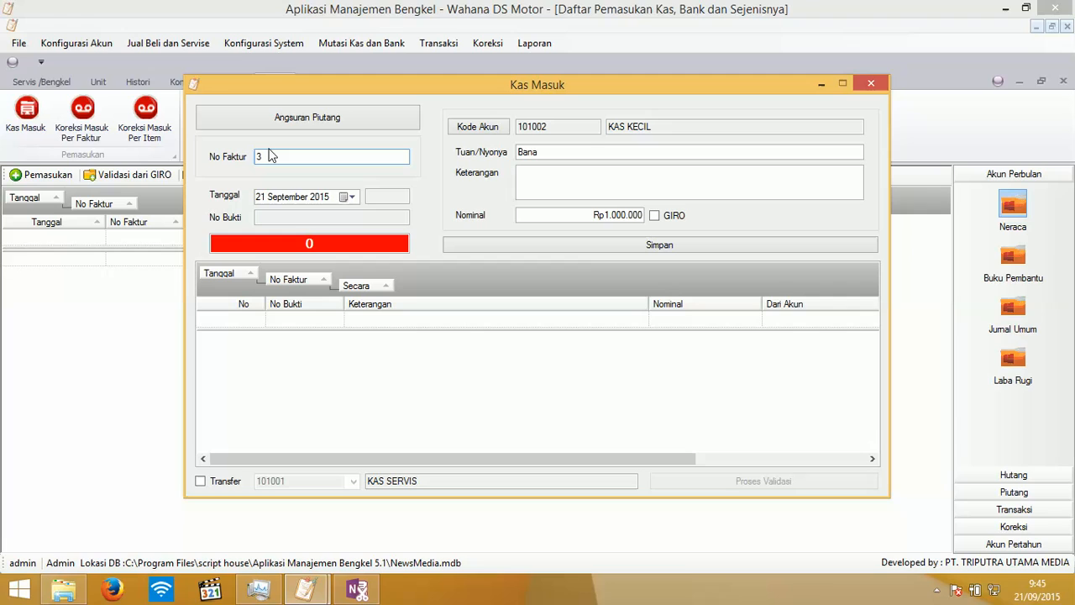
text(3)
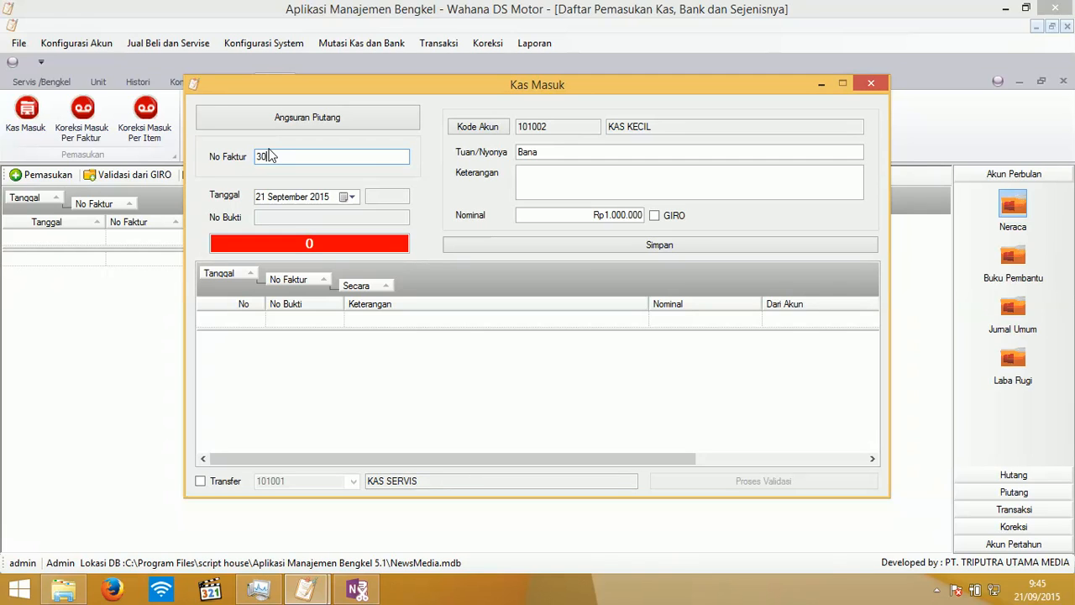
text(0)
click(623, 249)
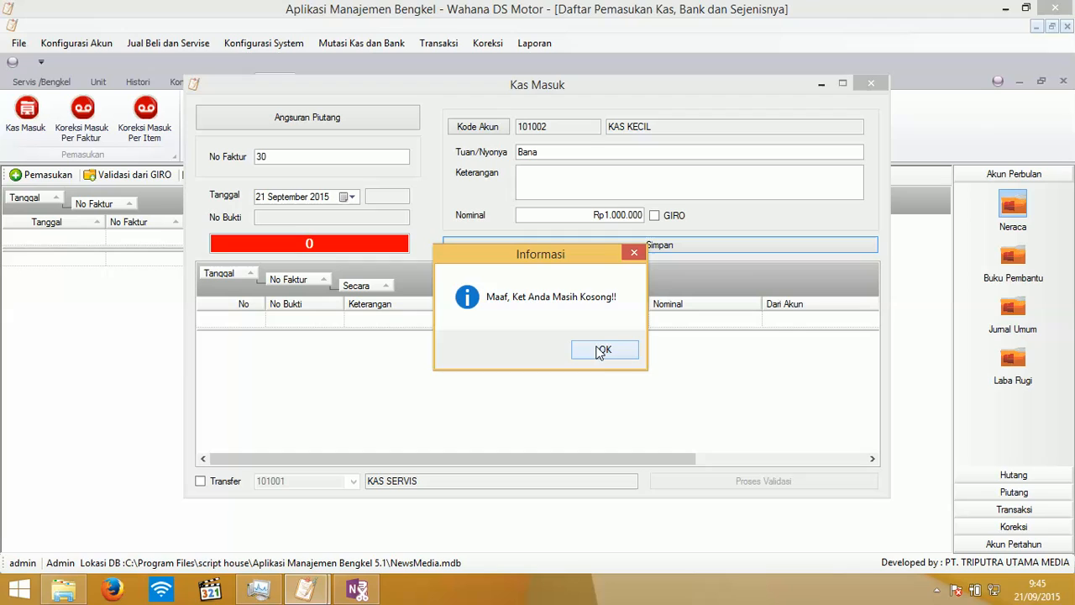
click(605, 348)
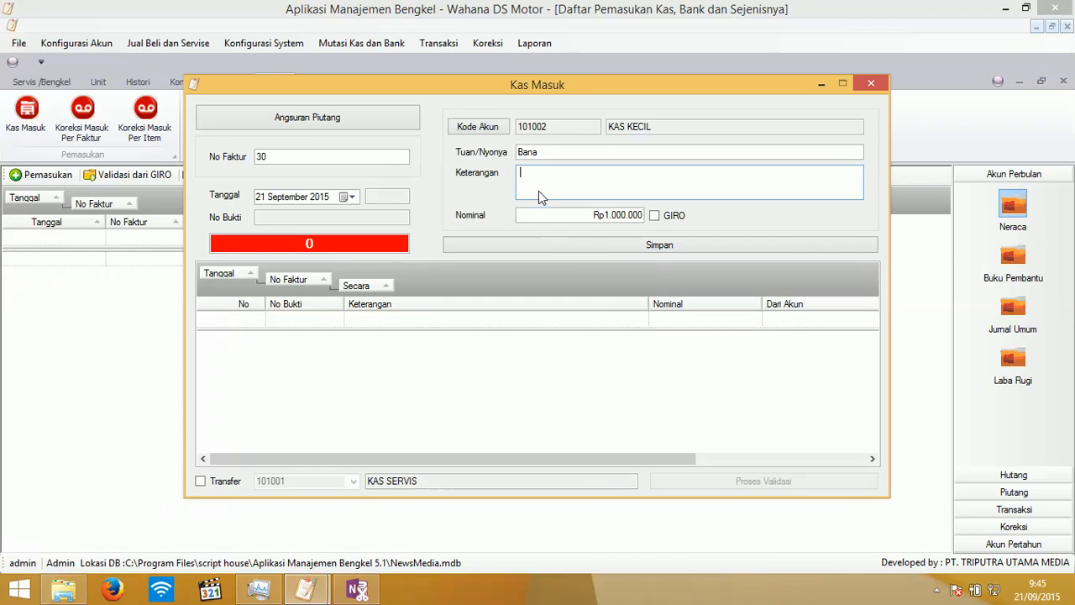
click(592, 243)
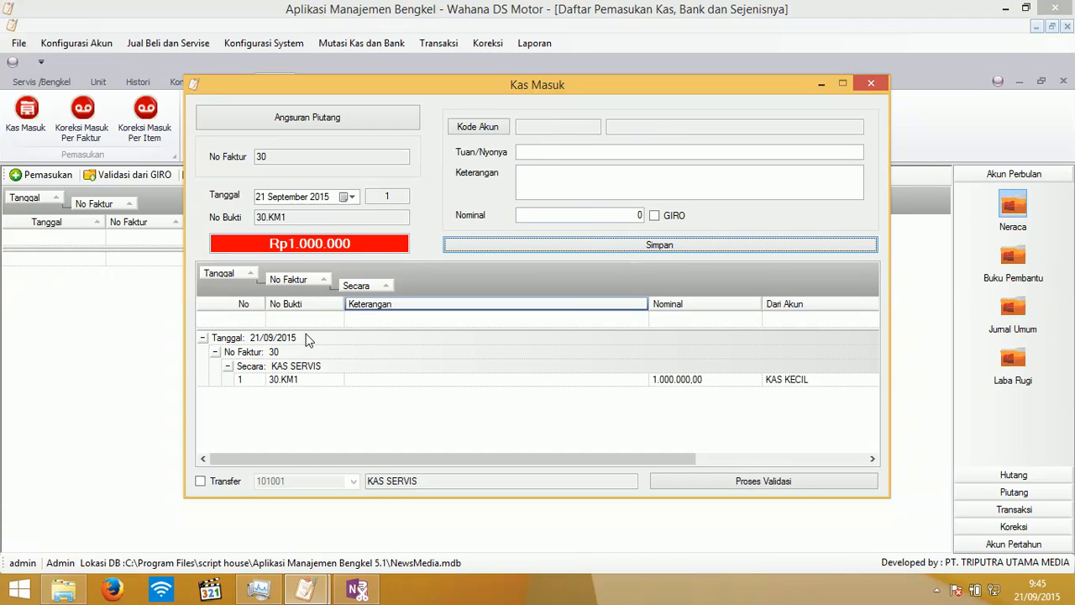
- Save a second KAS KECIL cash-in described 'mendapat vee' for 1.000.000, then begin validation
click(493, 126)
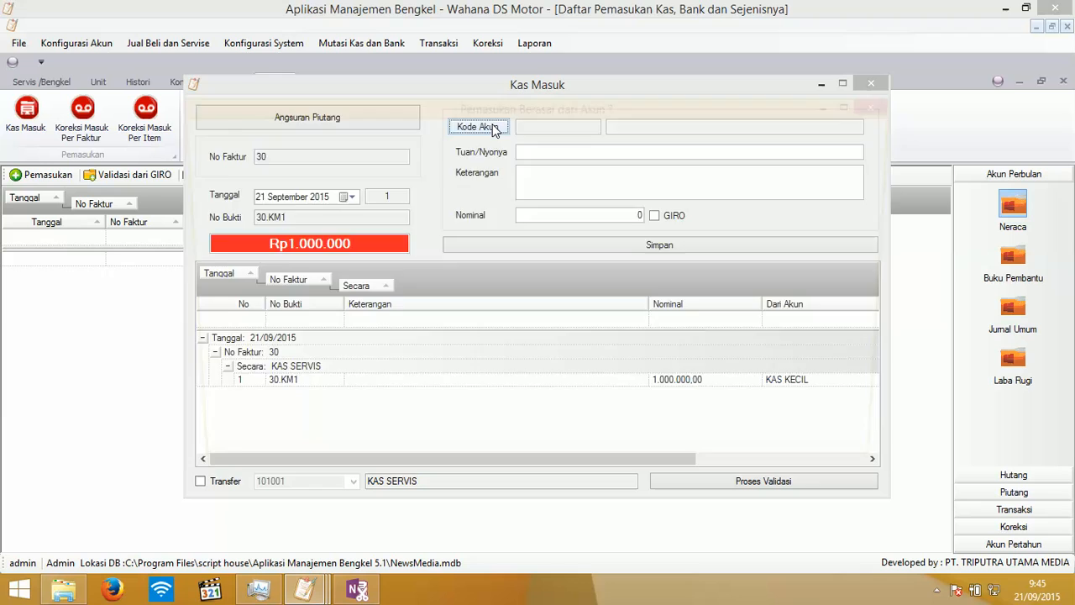
double_click(354, 228)
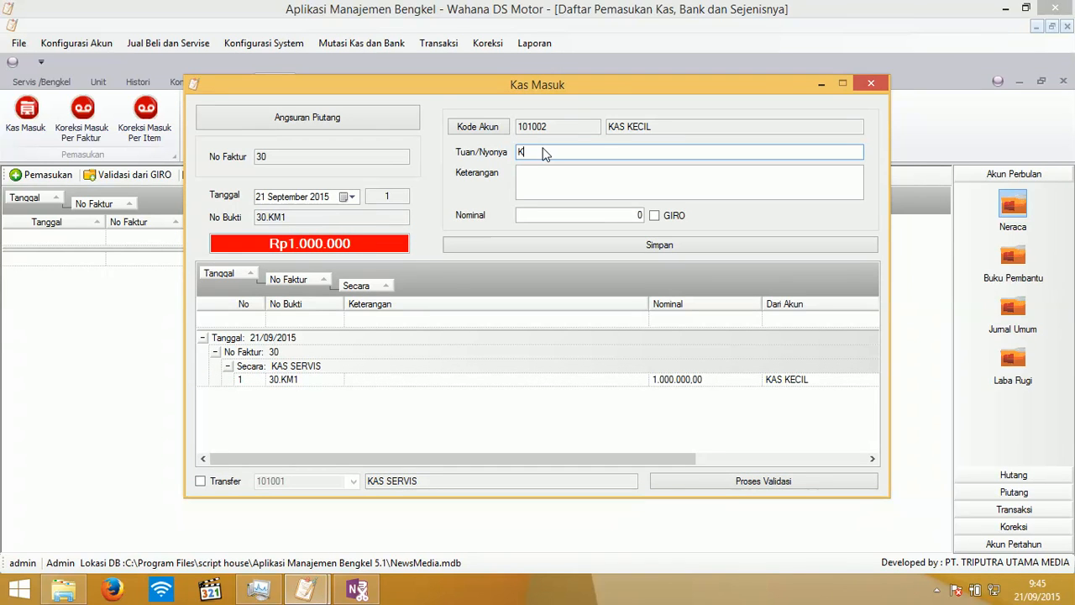
key(Tab)
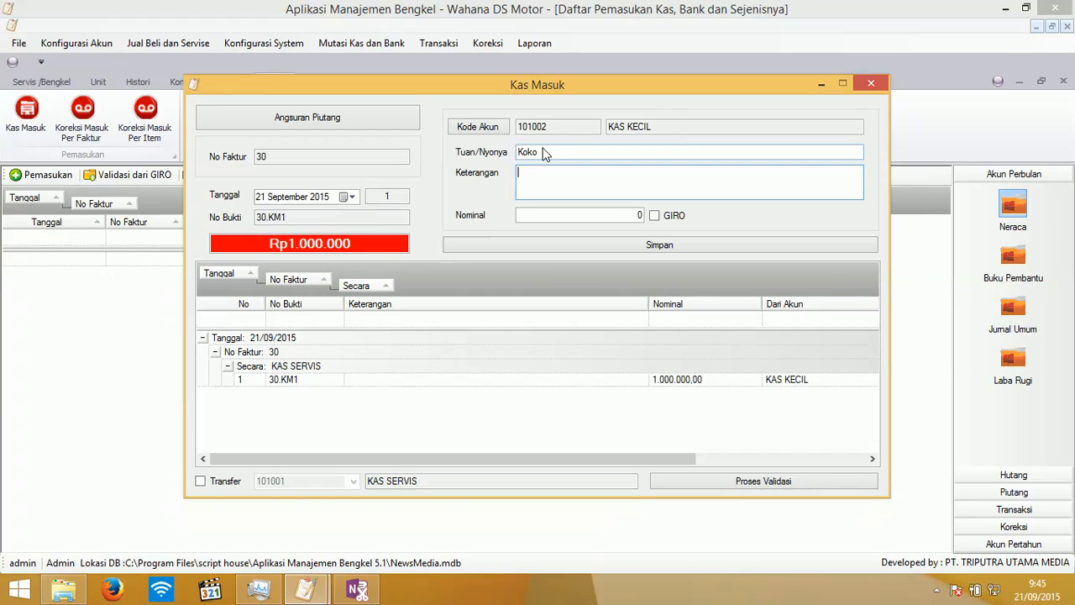
text(mendapat vee)
click(538, 217)
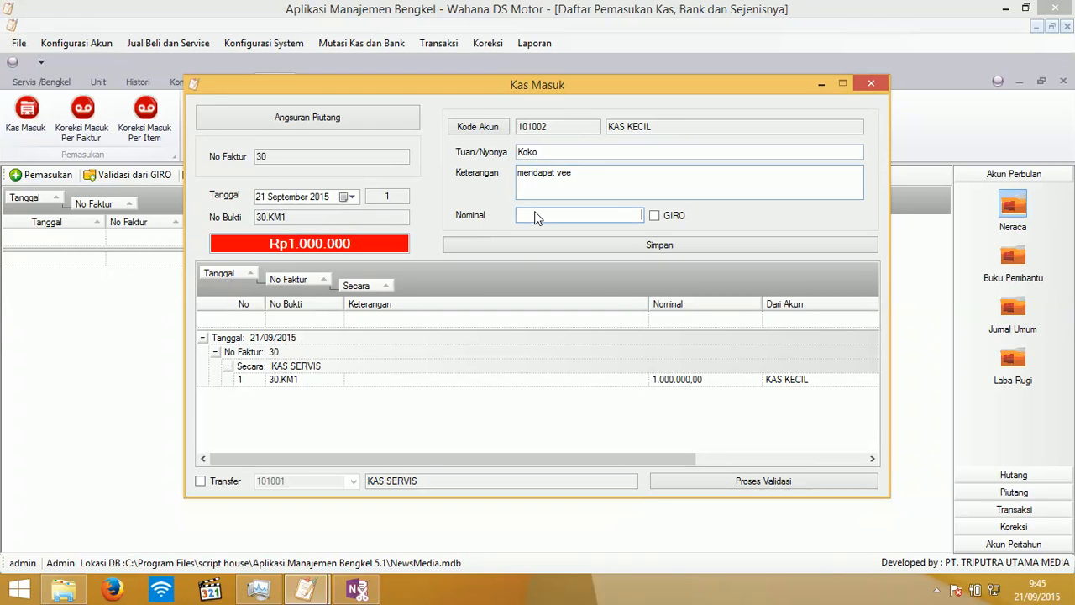
text(1000000)
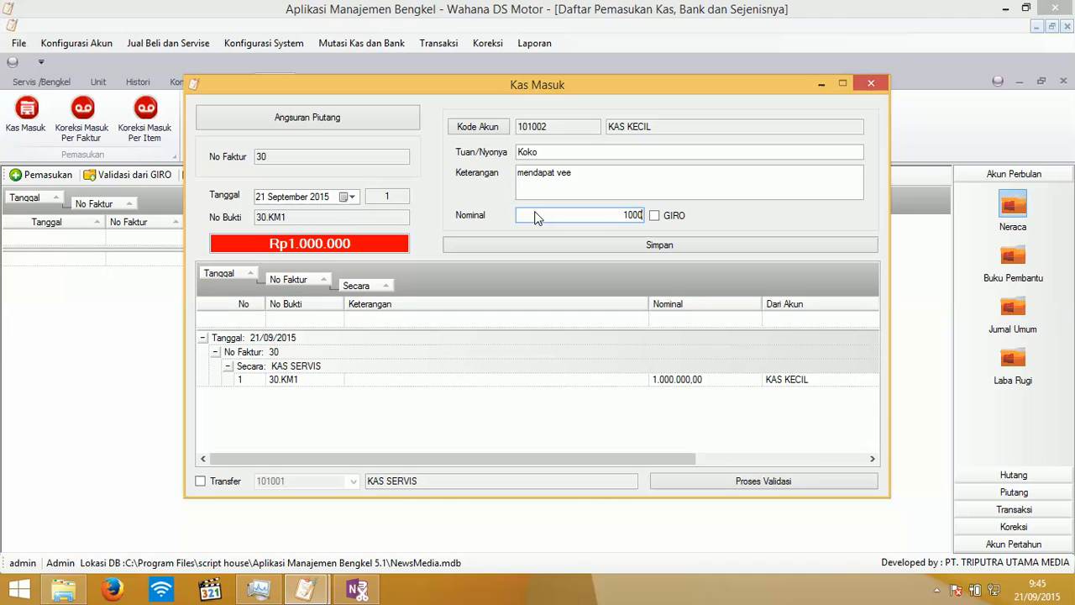
click(610, 245)
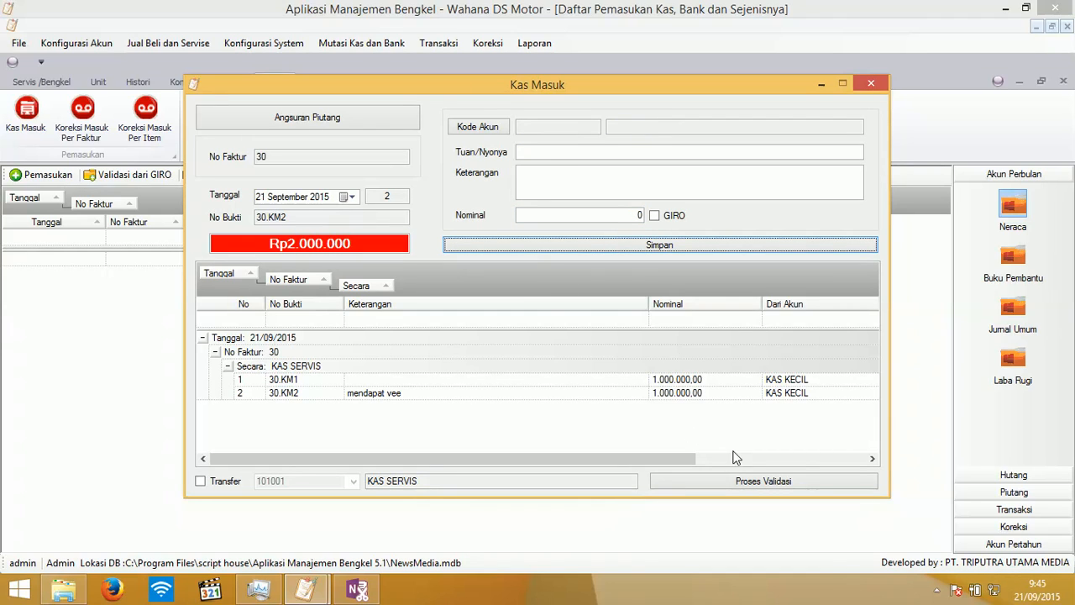
click(739, 484)
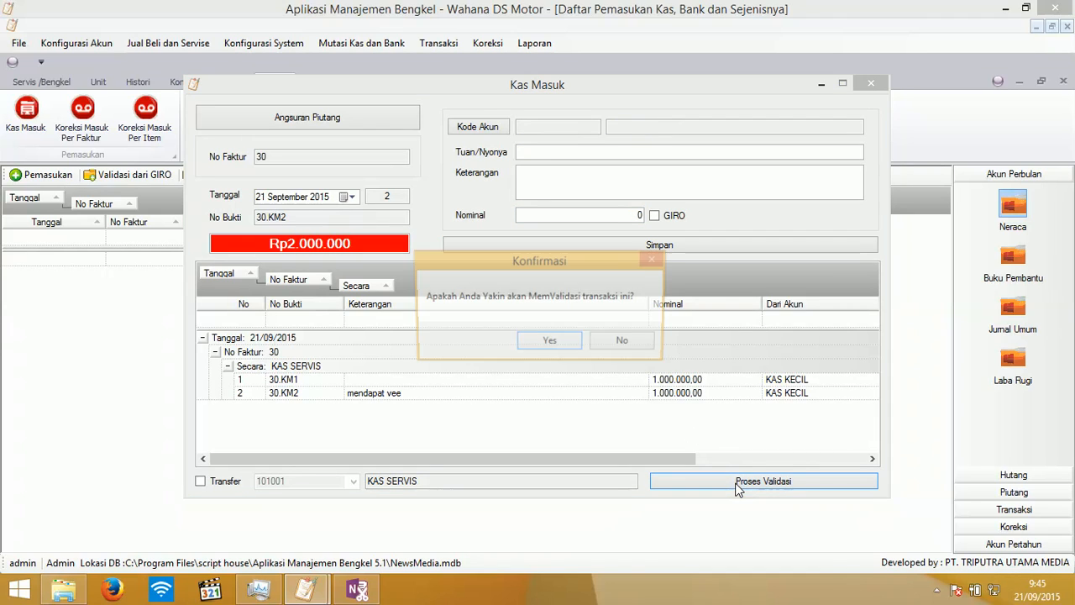
- Confirm validation of the cash-in entries, close Kas Masuk, and review the Neraca balance sheet
click(550, 344)
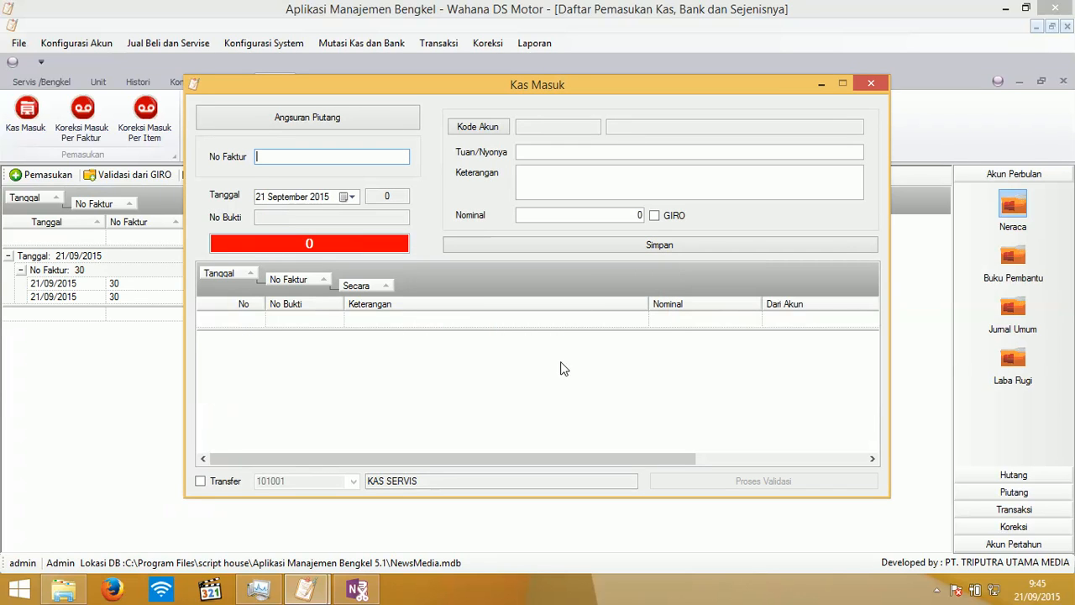
click(871, 83)
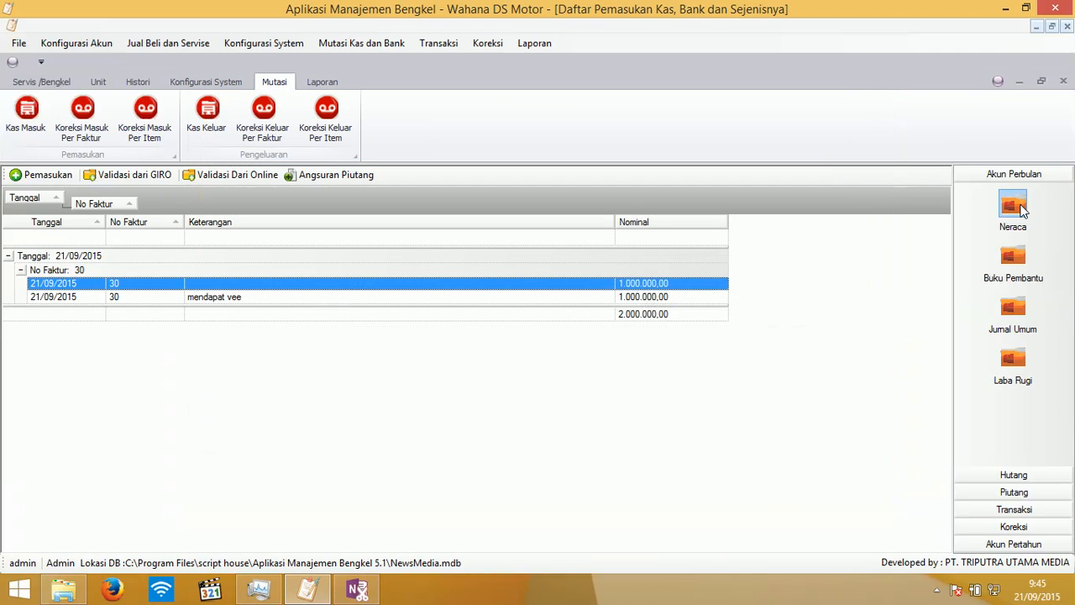
click(1022, 209)
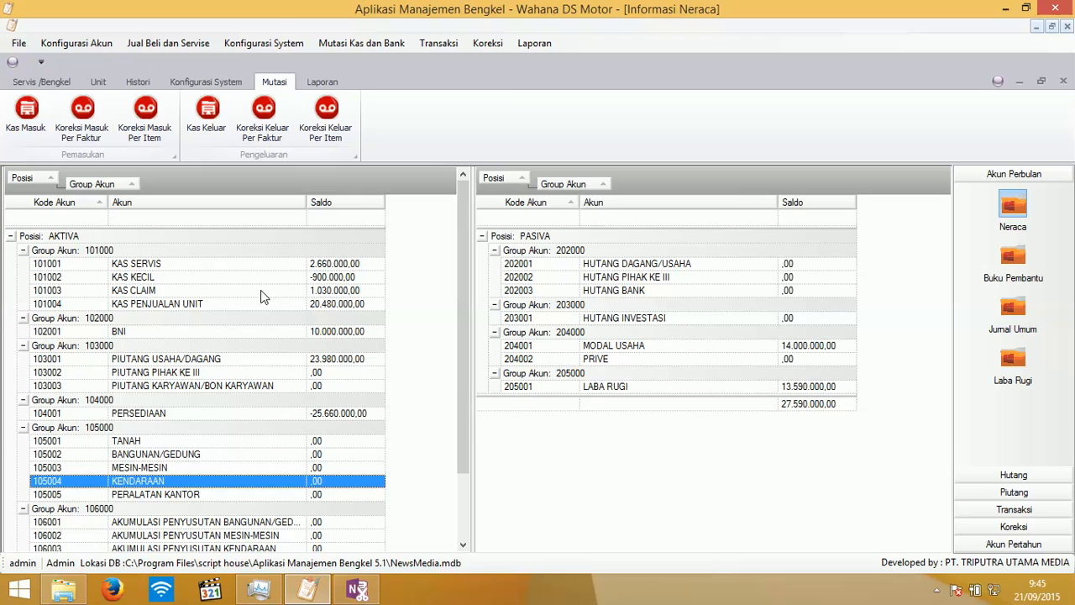
click(1065, 81)
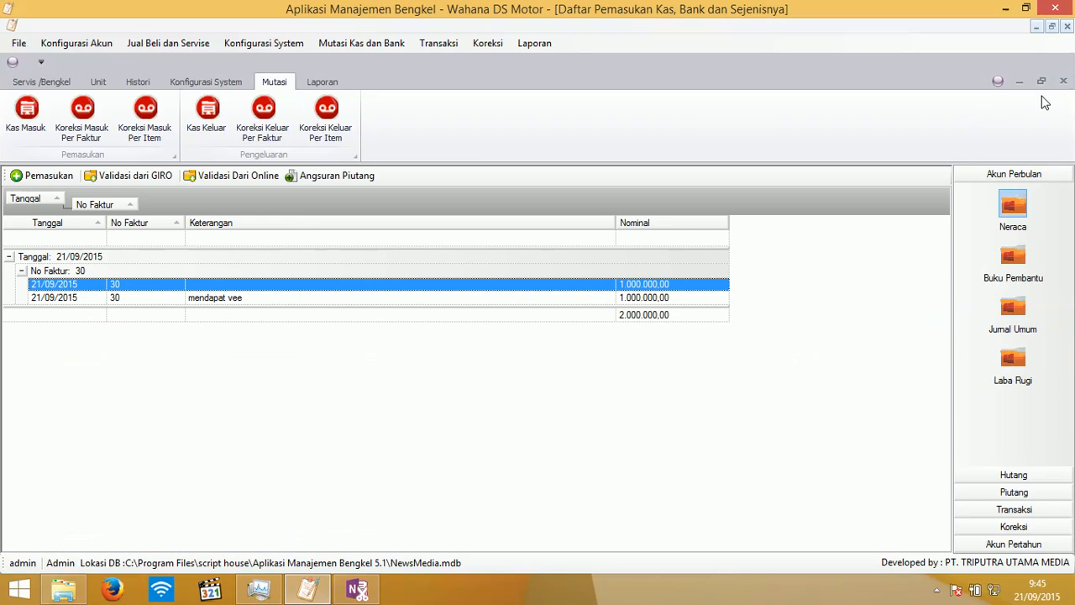
- Close the cash-in and cash-out lists and reopen Kas Masuk from the Mutasi tab
click(1064, 82)
click(1064, 82)
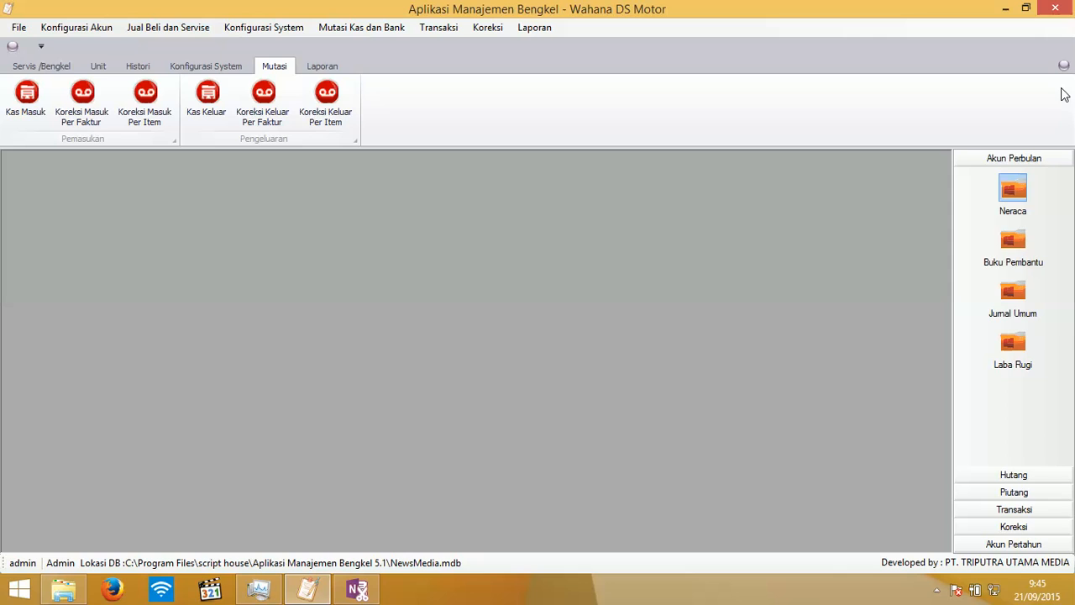
click(336, 69)
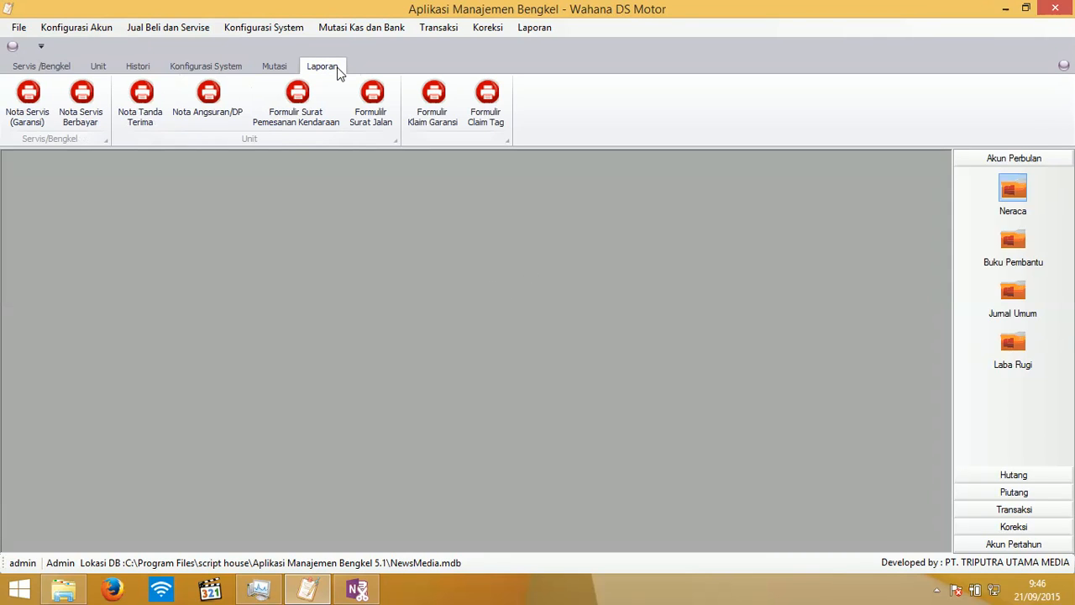
click(269, 68)
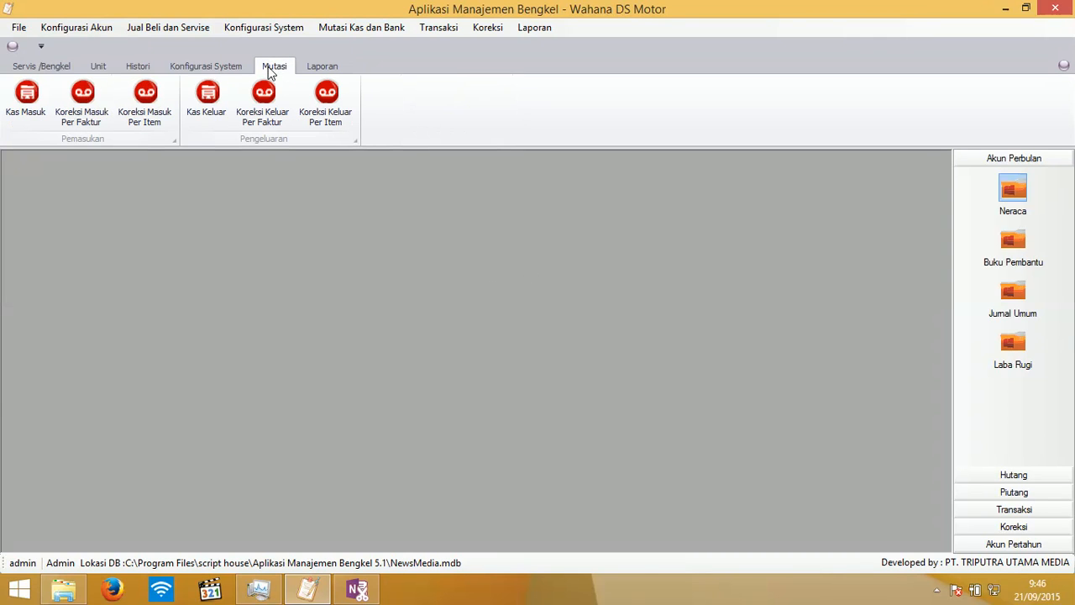
click(22, 113)
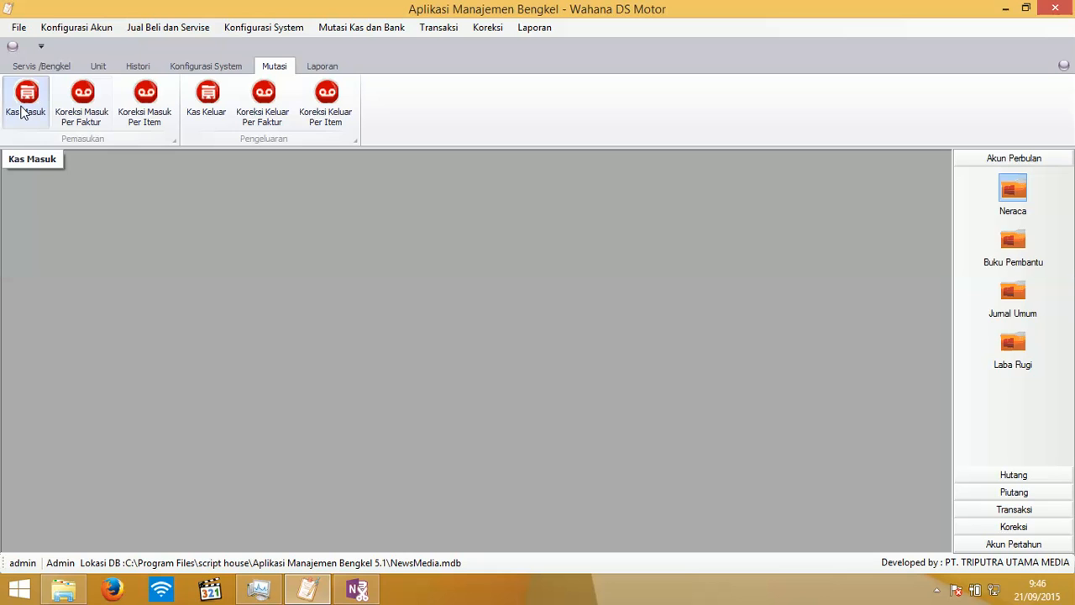
- From Kas Masuk, view the Pembayaran Angsuran Piutang window, then close it
click(22, 113)
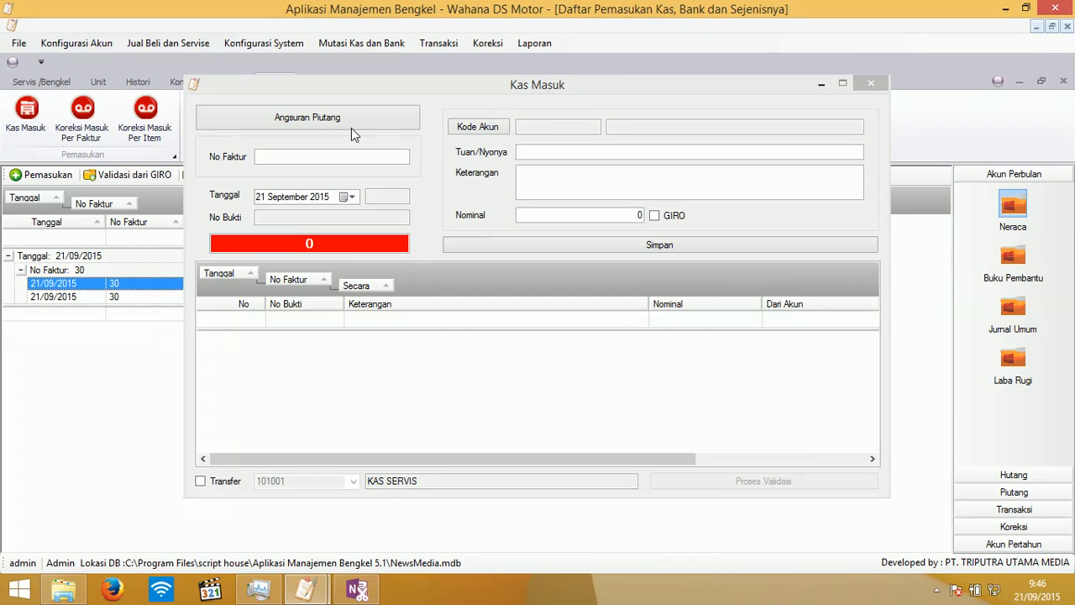
click(347, 120)
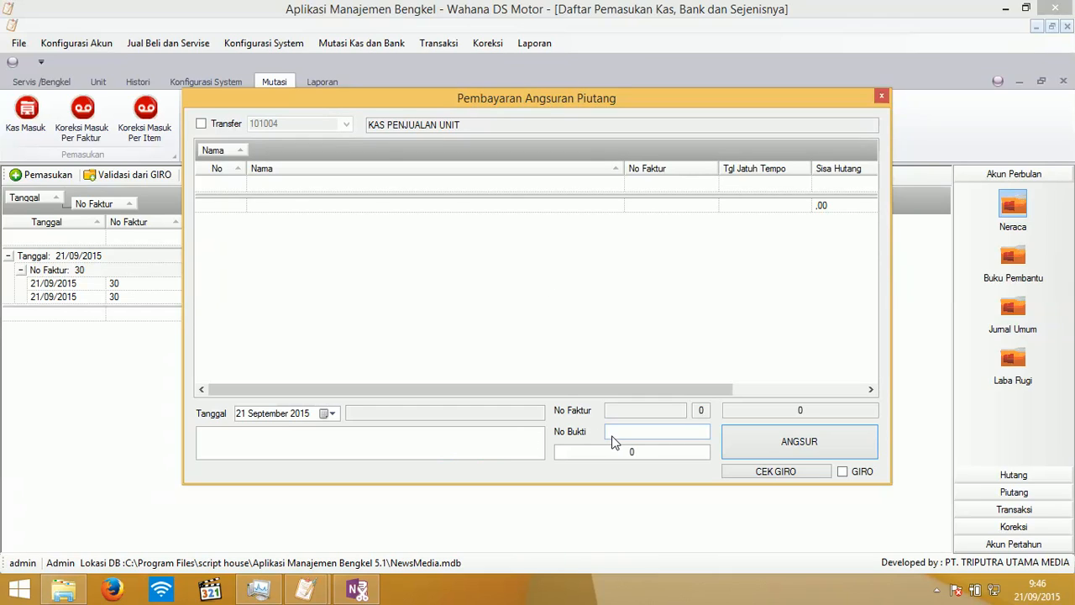
click(880, 103)
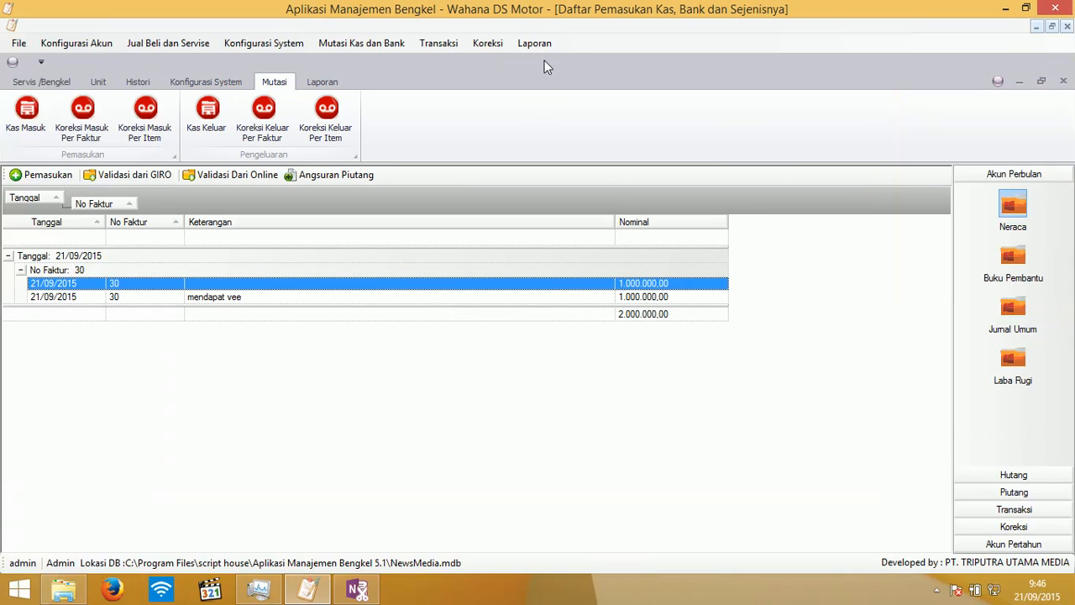
- Display the Neraca balance-sheet report and scroll through it to the Rp 27.590.000 Pasiva total
click(20, 45)
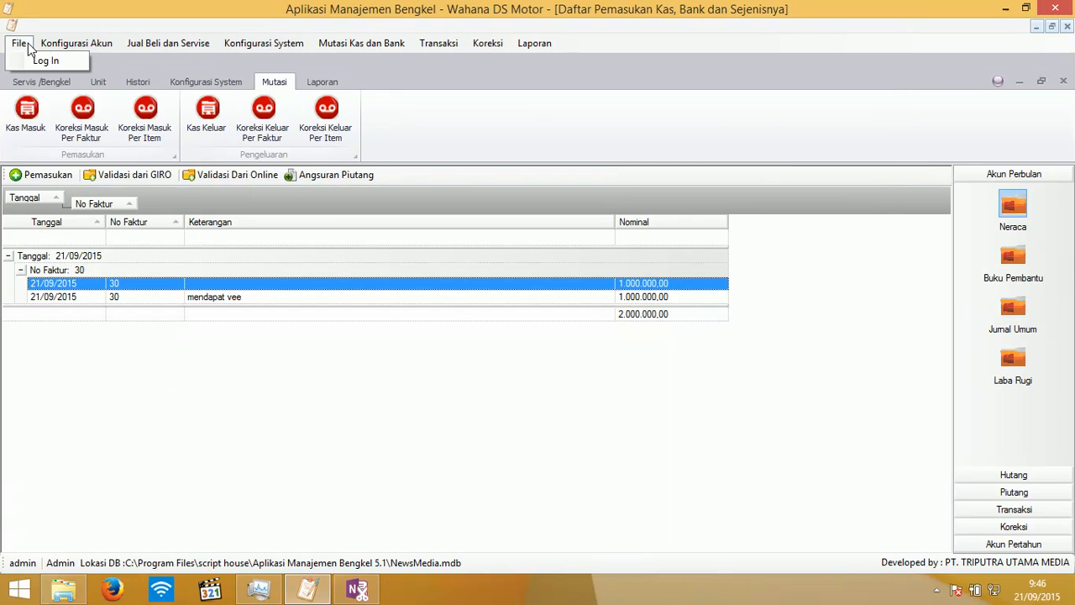
mouse_move(72, 50)
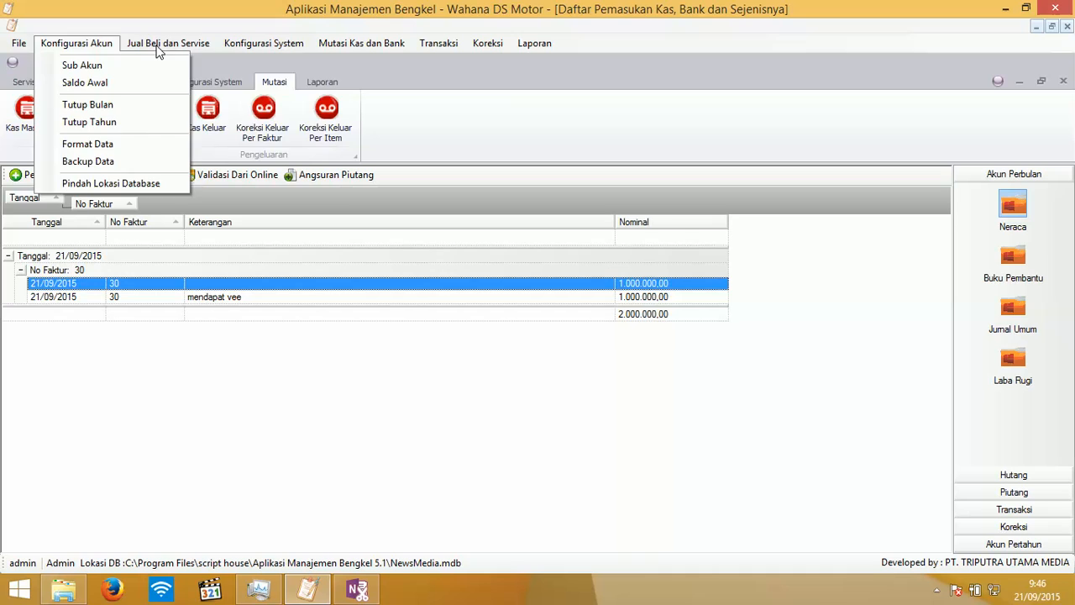
mouse_move(346, 48)
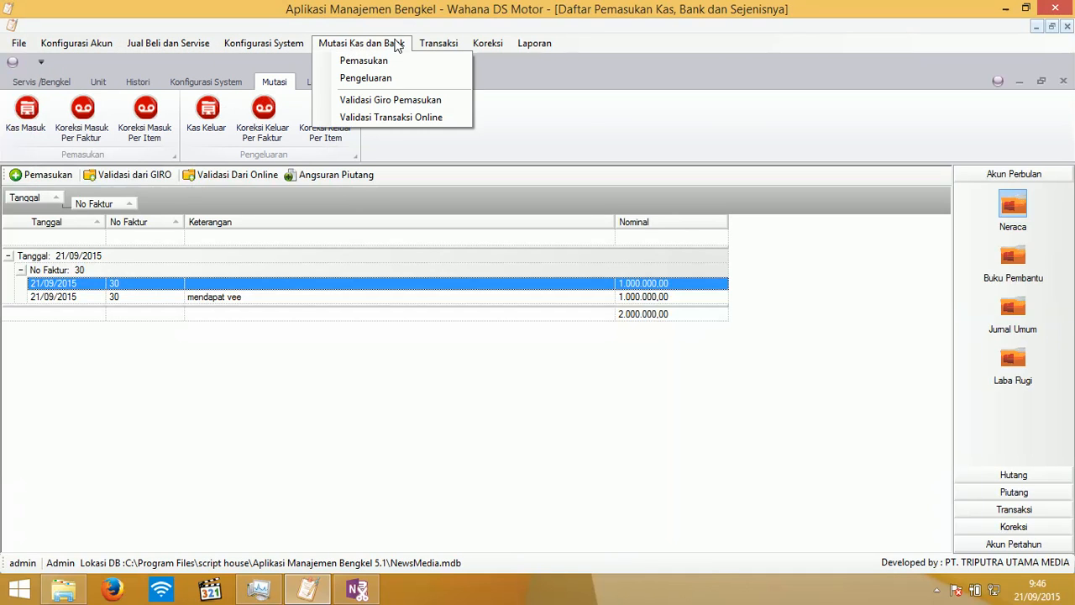
mouse_move(493, 41)
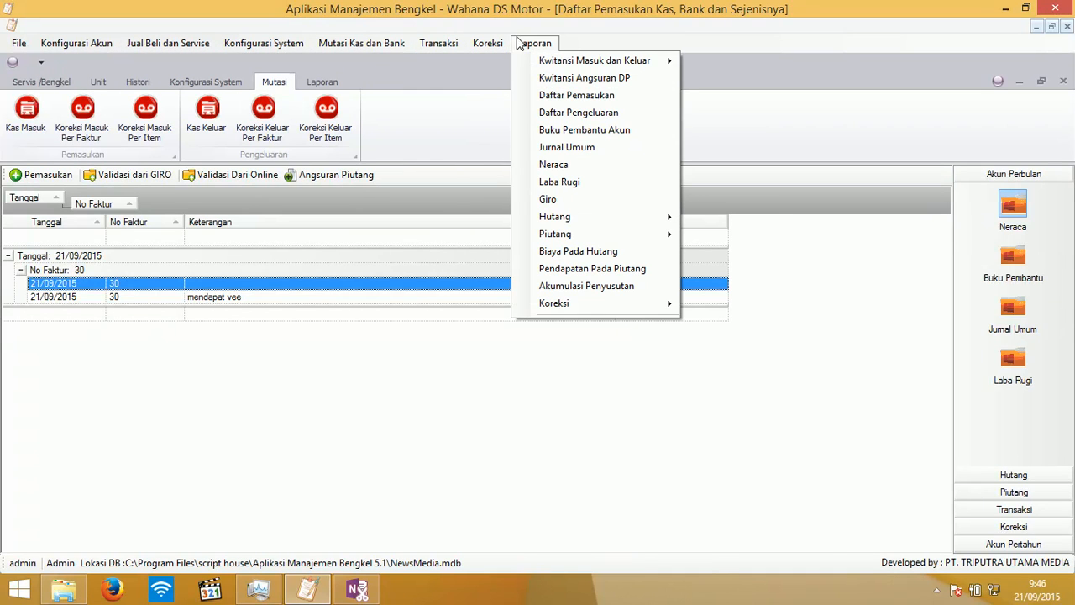
mouse_move(543, 67)
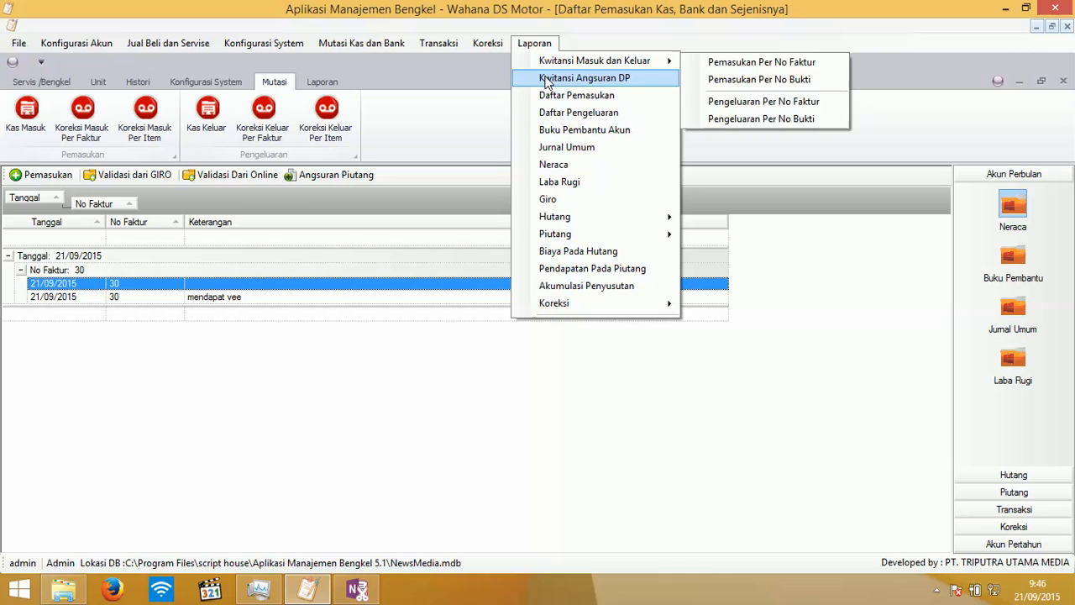
click(557, 166)
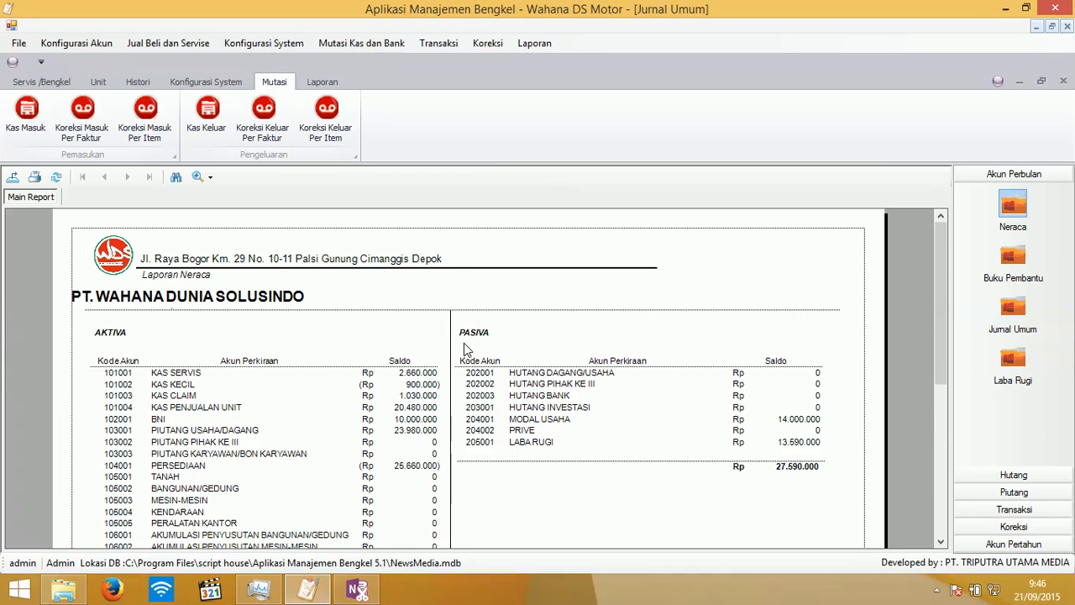
scroll(464, 342, down, 2)
scroll(463, 344, down, 3)
scroll(464, 345, up, 4)
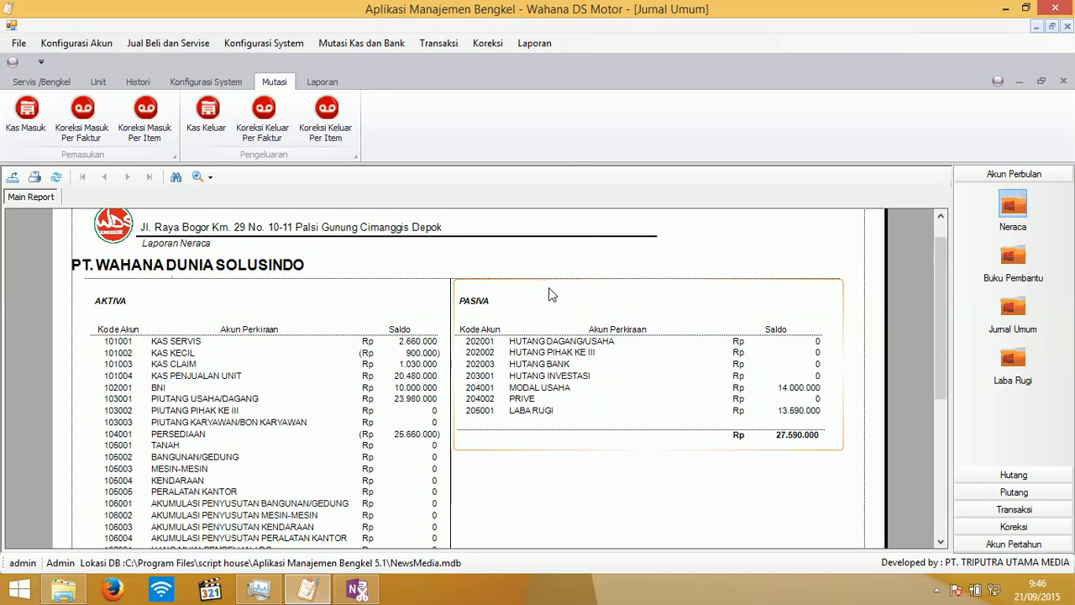
- Open the Laba Rugi profit and loss report from the Laporan menu
click(527, 44)
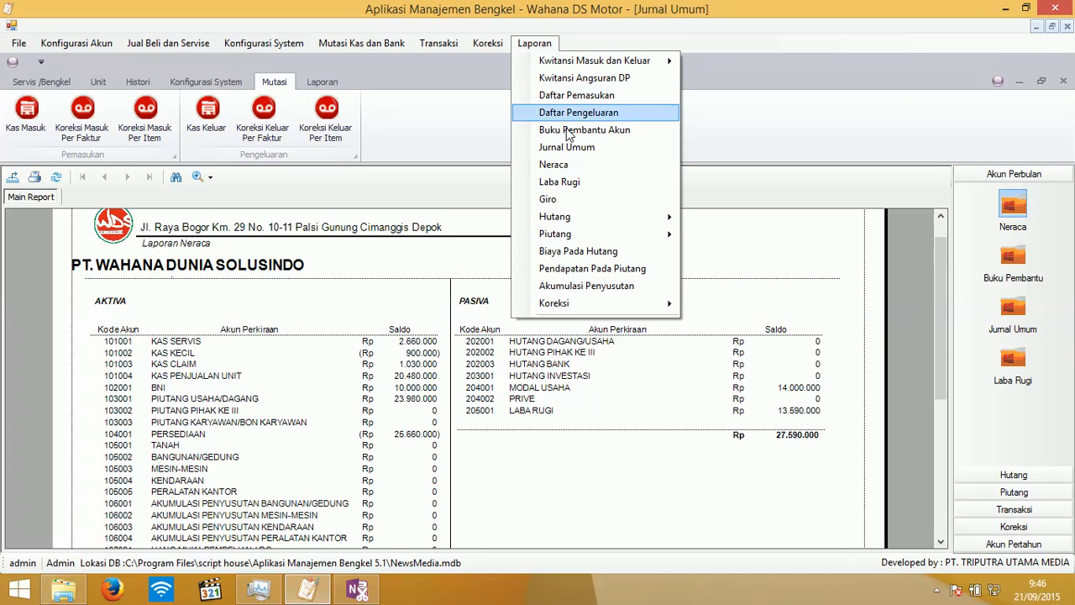
mouse_move(596, 225)
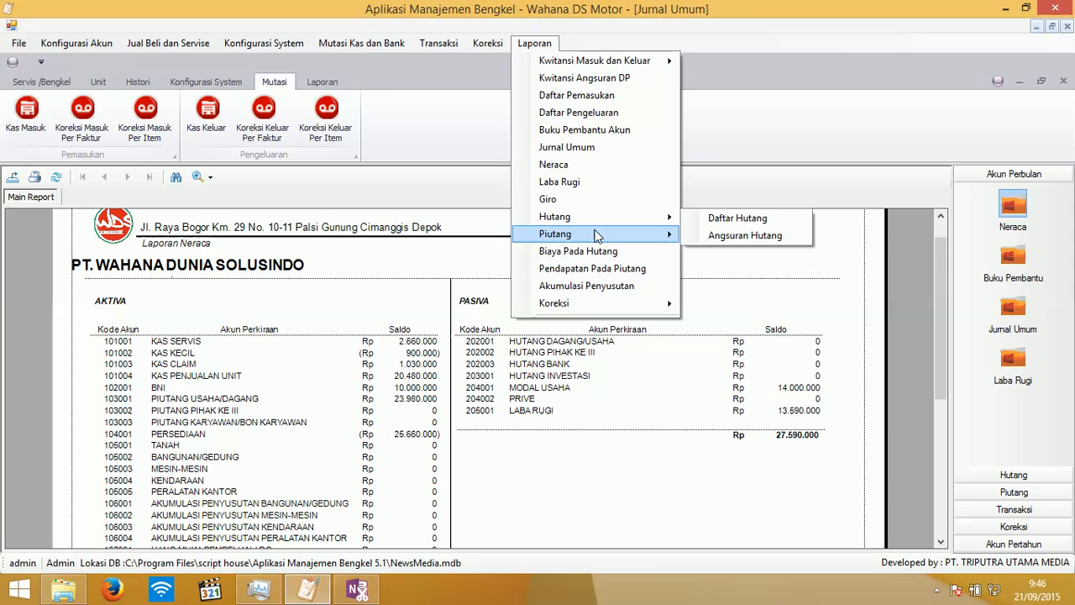
click(579, 187)
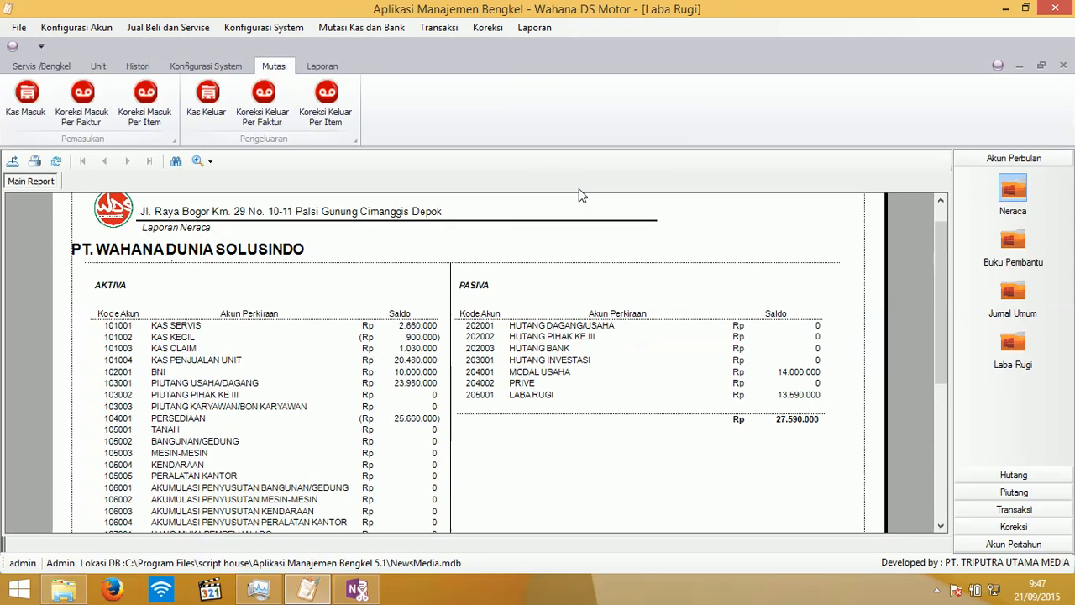
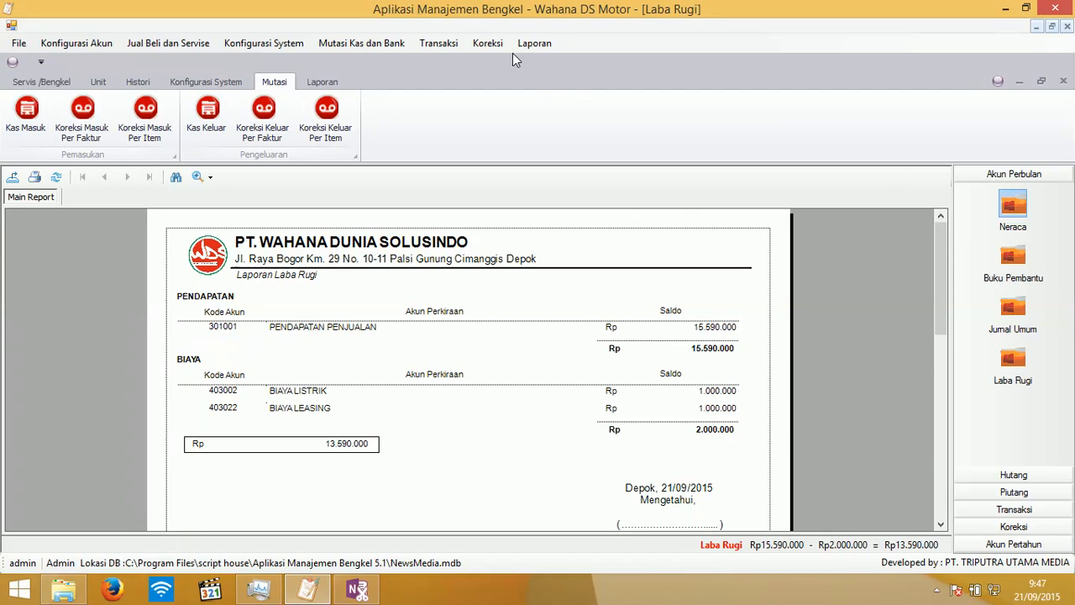
- Look through the Laporan, Transaksi, Mutasi Kas dan Bank and Jual Beli menus, then open Konfigurasi Akun
click(534, 44)
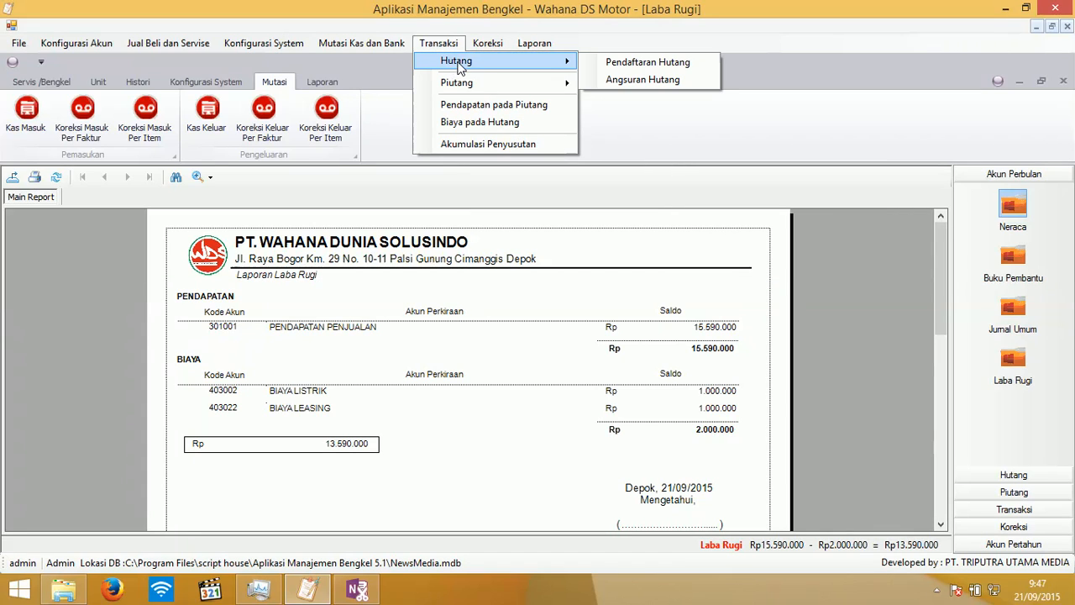
mouse_move(438, 81)
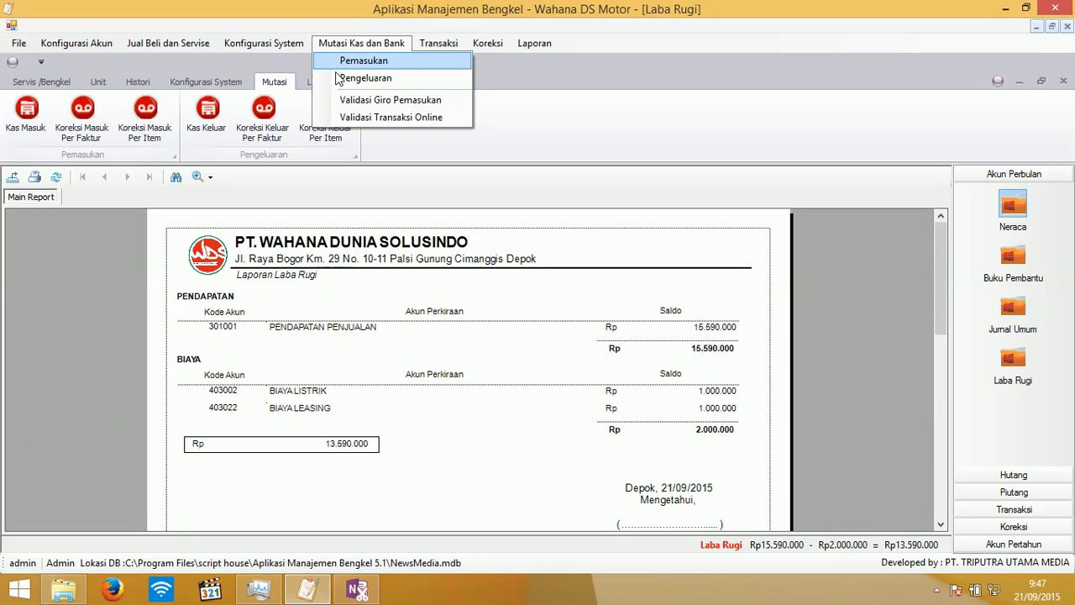
mouse_move(287, 44)
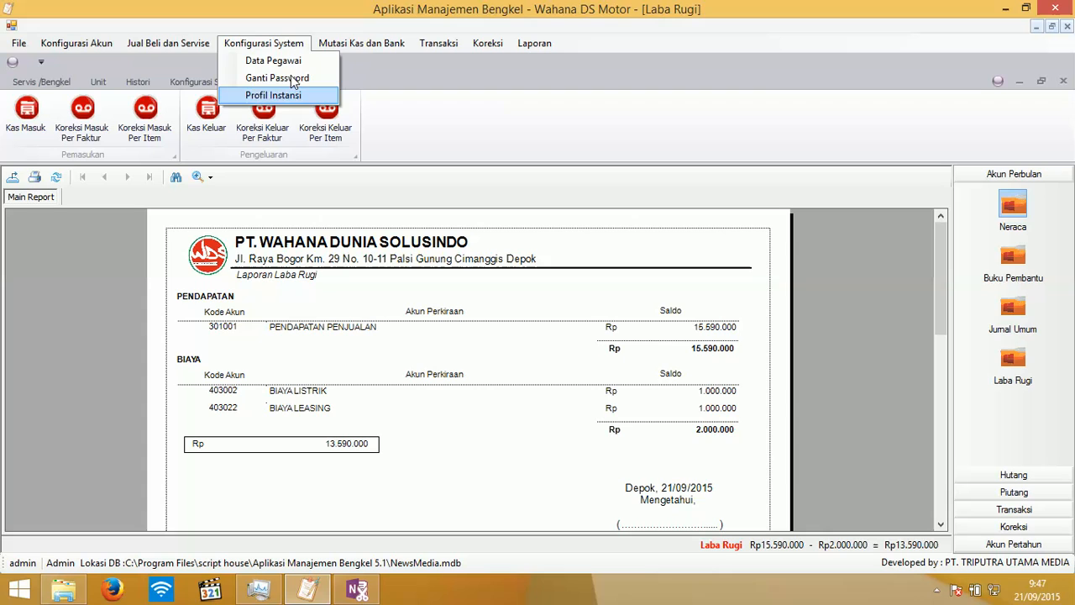
mouse_move(170, 44)
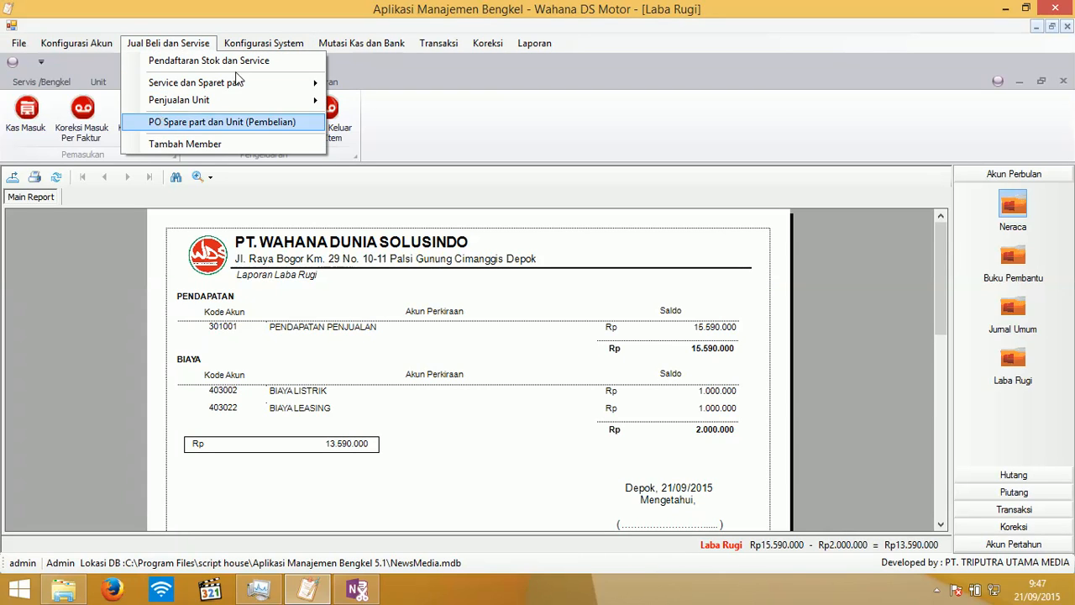
click(39, 81)
mouse_move(212, 42)
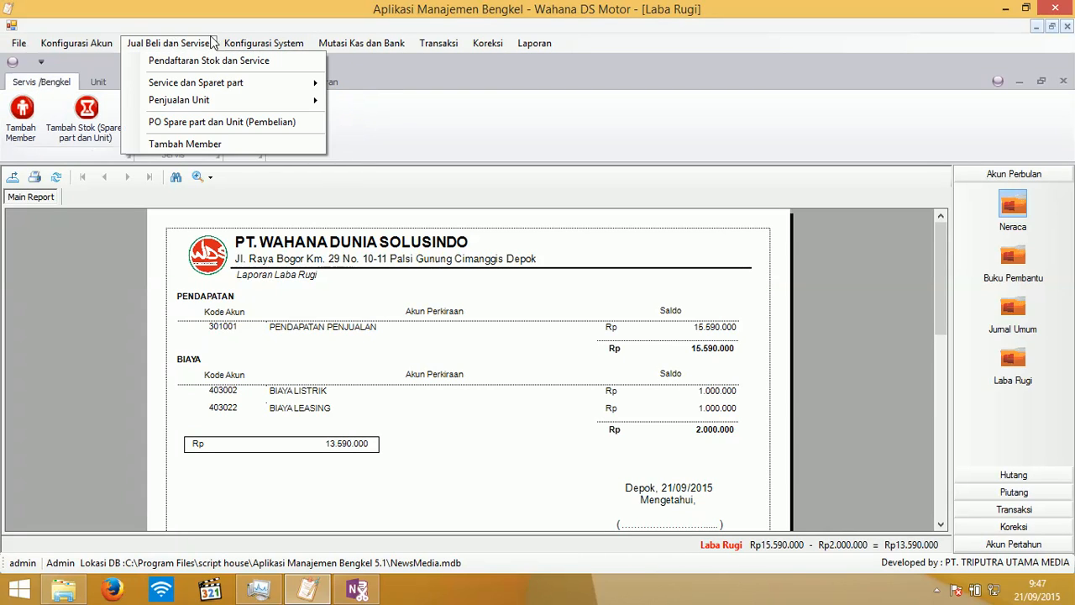
click(63, 47)
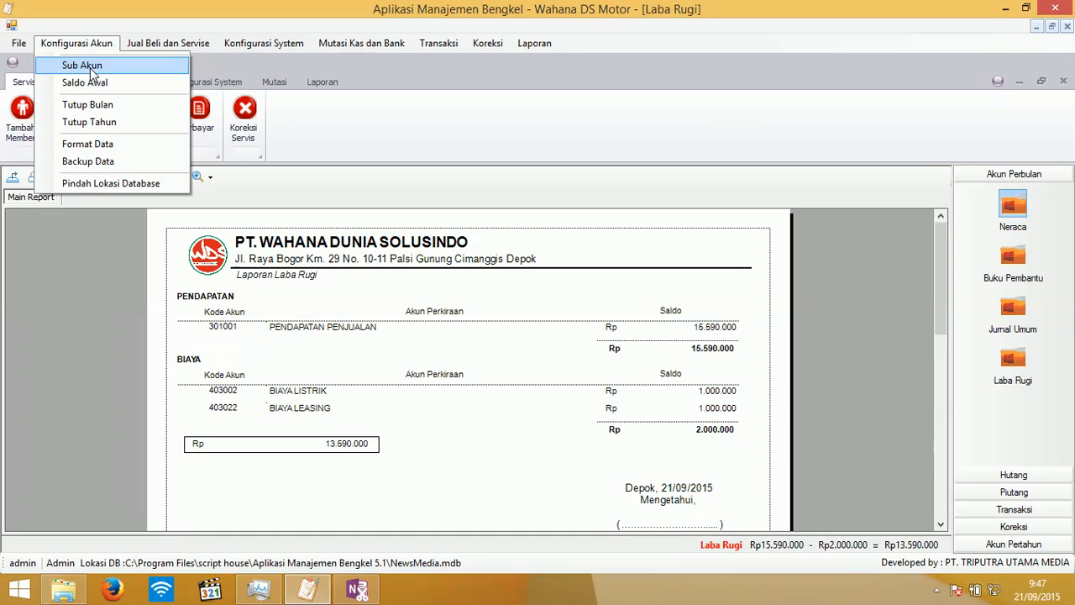
- Add and save sub-account BCA (102002) under account group 102000
click(90, 68)
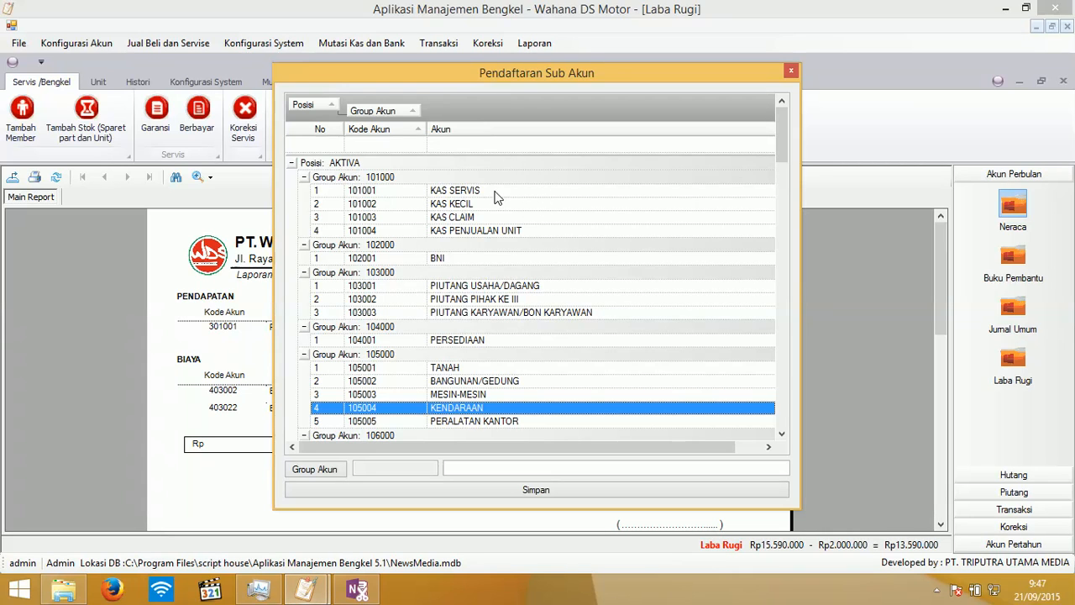
scroll(477, 239, down, 4)
scroll(477, 238, up, 4)
click(437, 262)
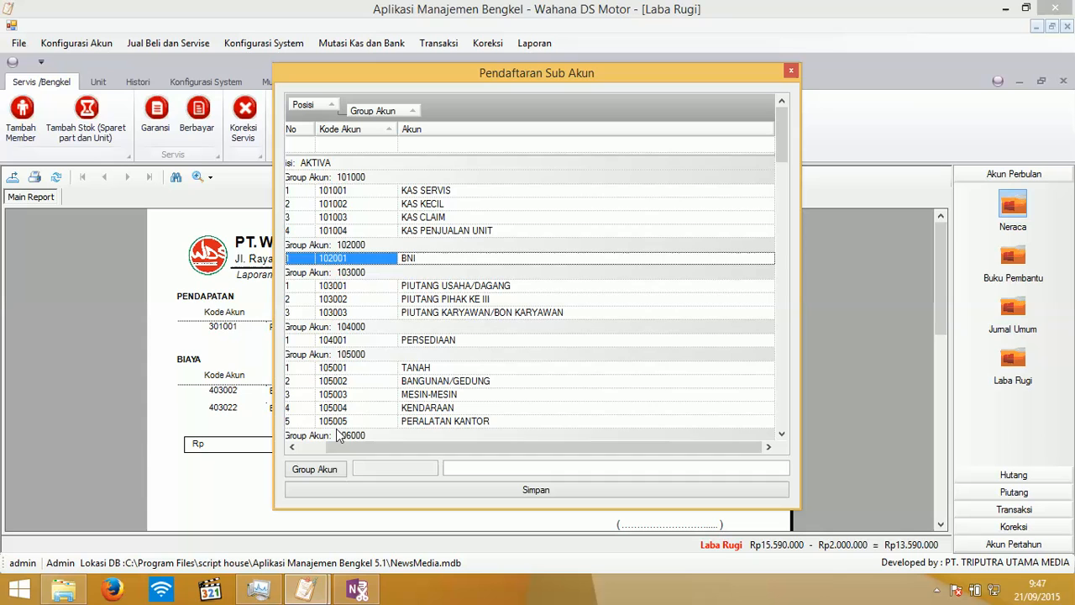
click(324, 471)
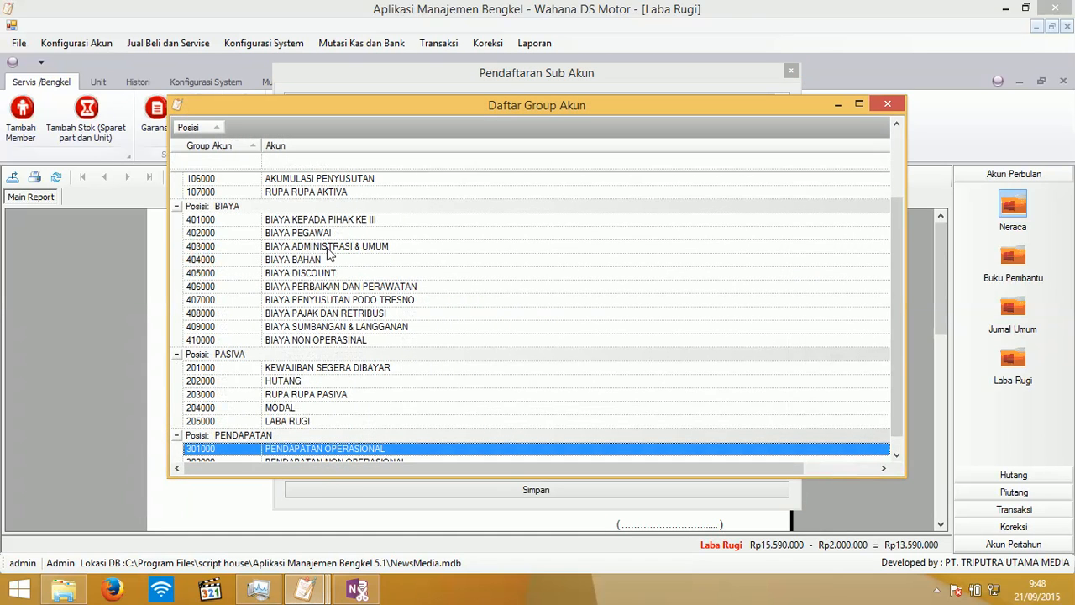
scroll(319, 233, up, 2)
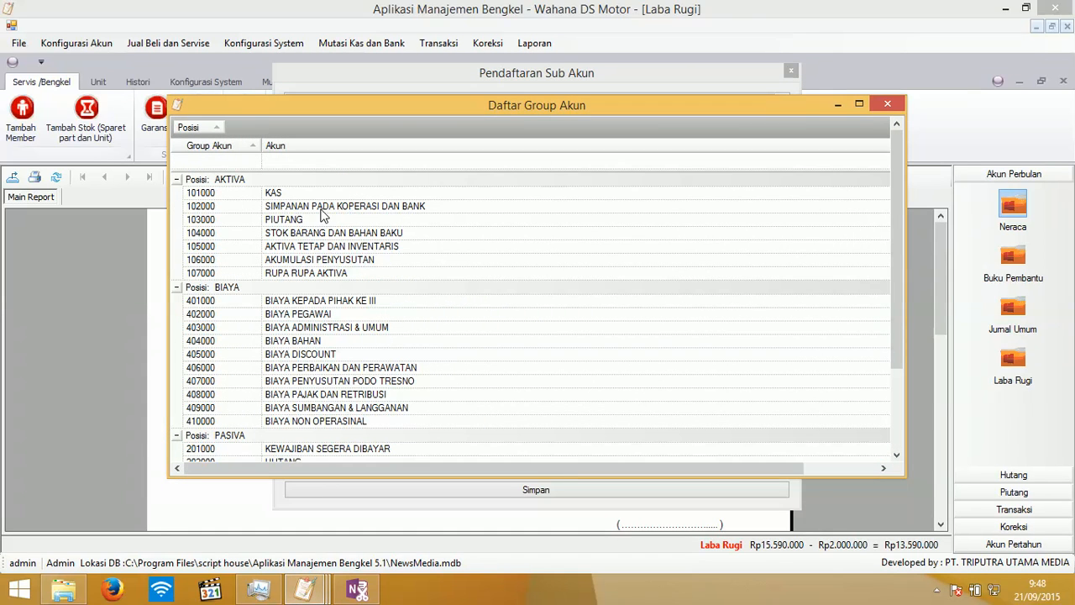
double_click(325, 207)
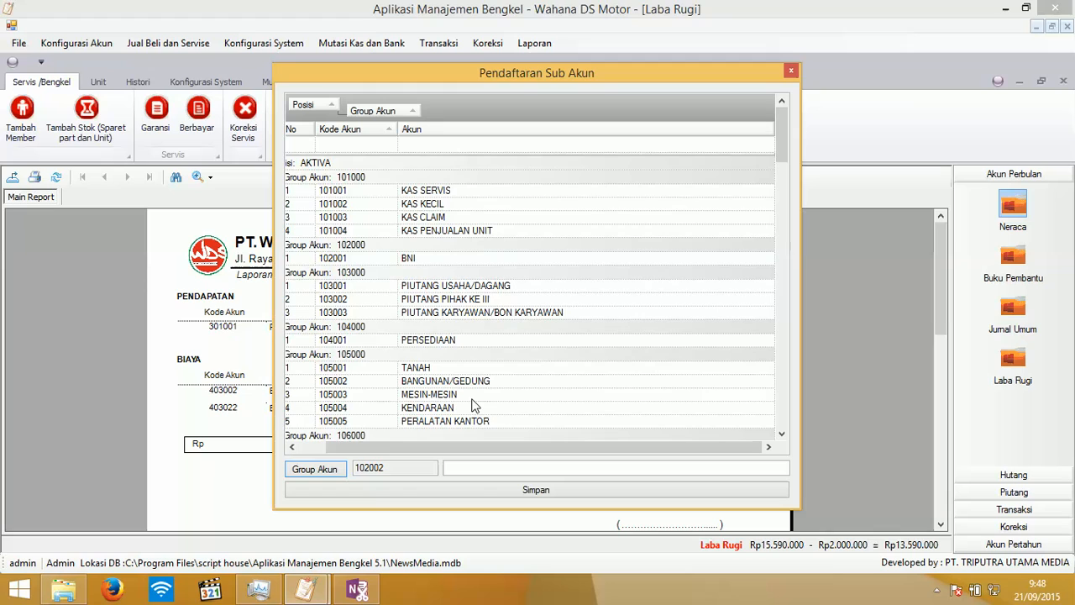
click(479, 472)
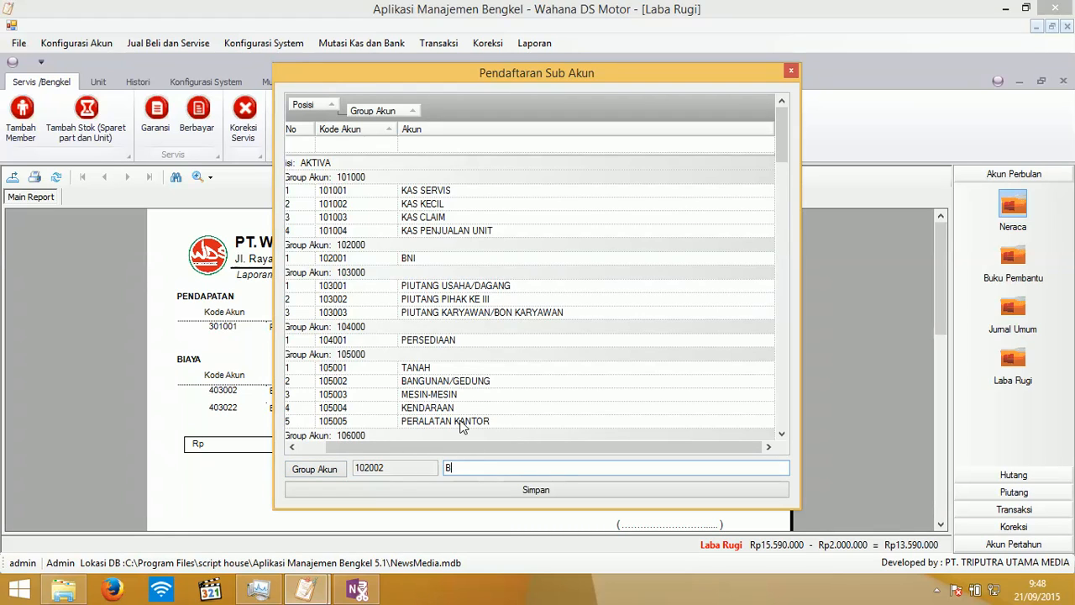
text(BCA)
click(555, 500)
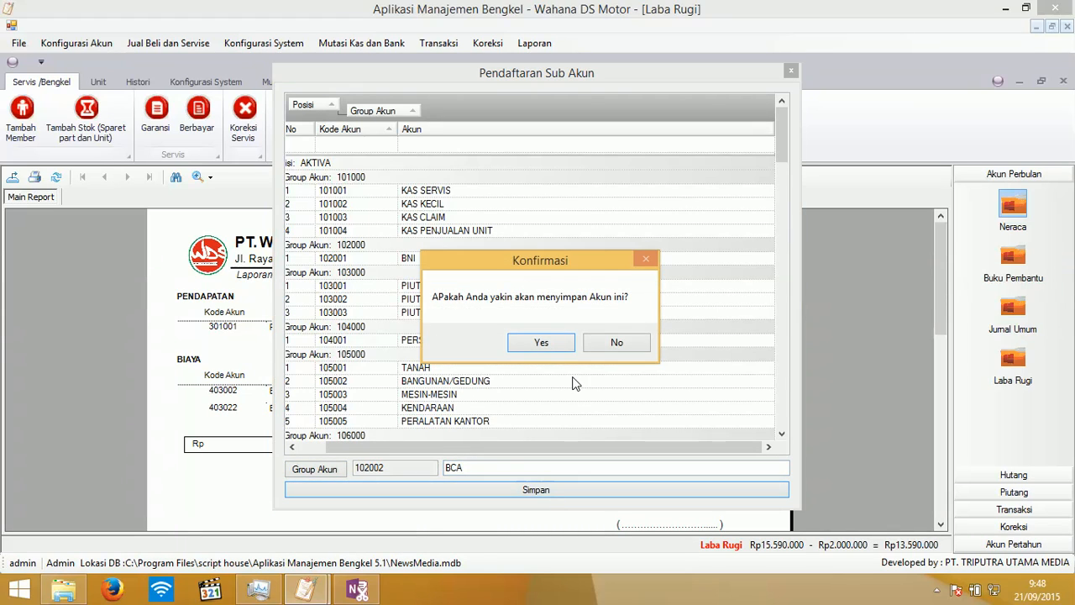
click(541, 339)
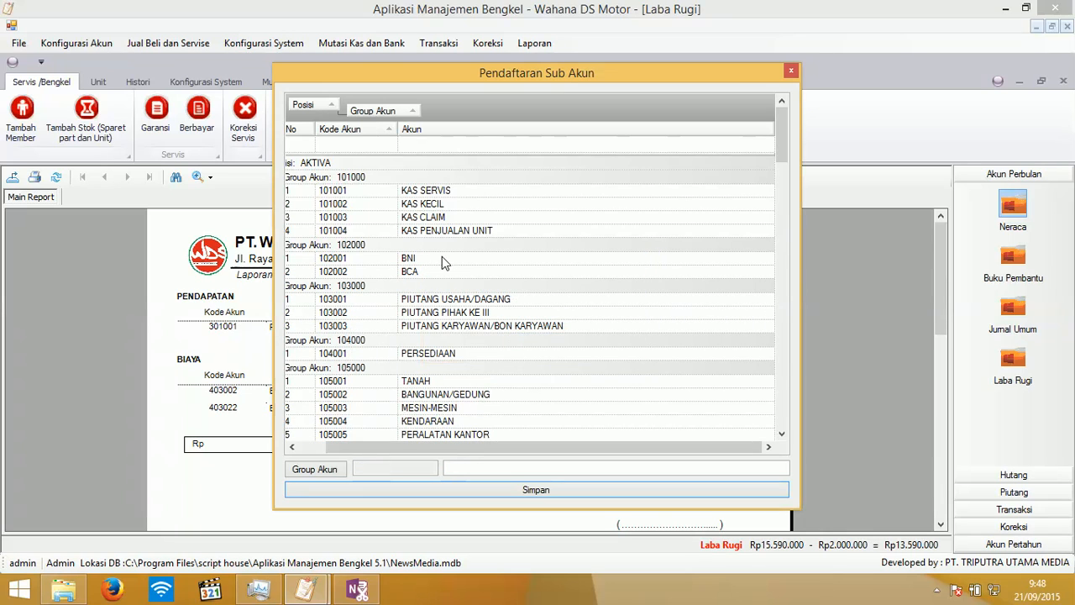
- Delete the BCA sub-account and close the sub-account window
click(419, 268)
right_click(418, 268)
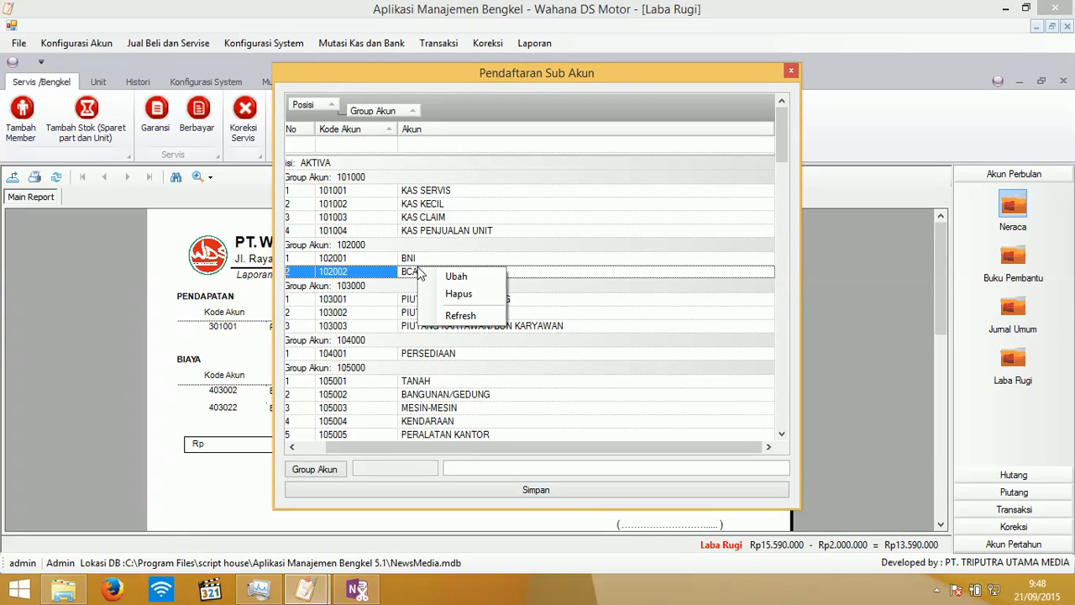
click(430, 293)
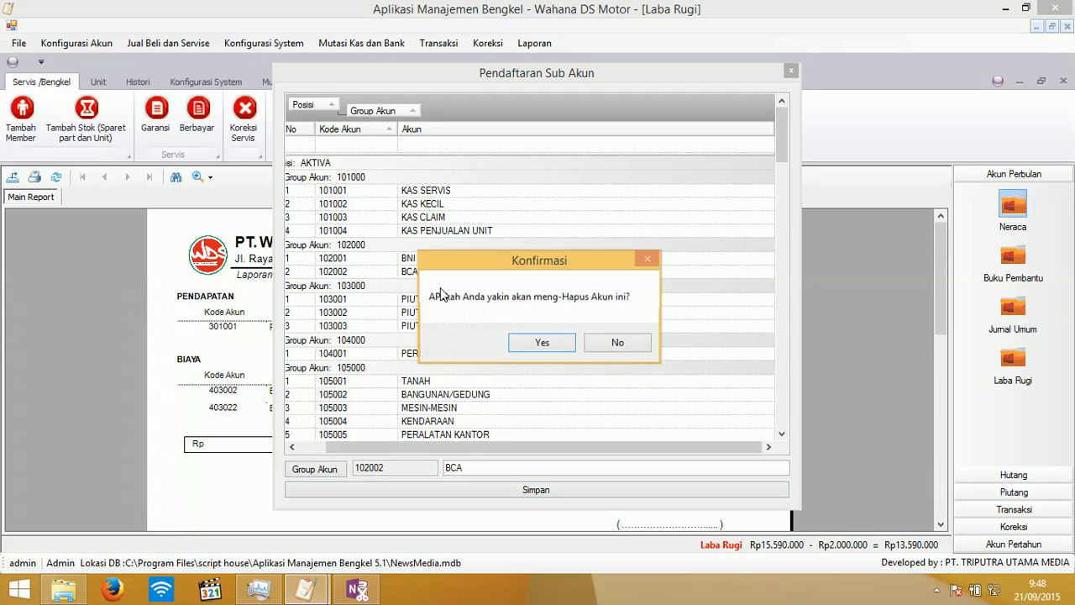
click(543, 340)
click(791, 71)
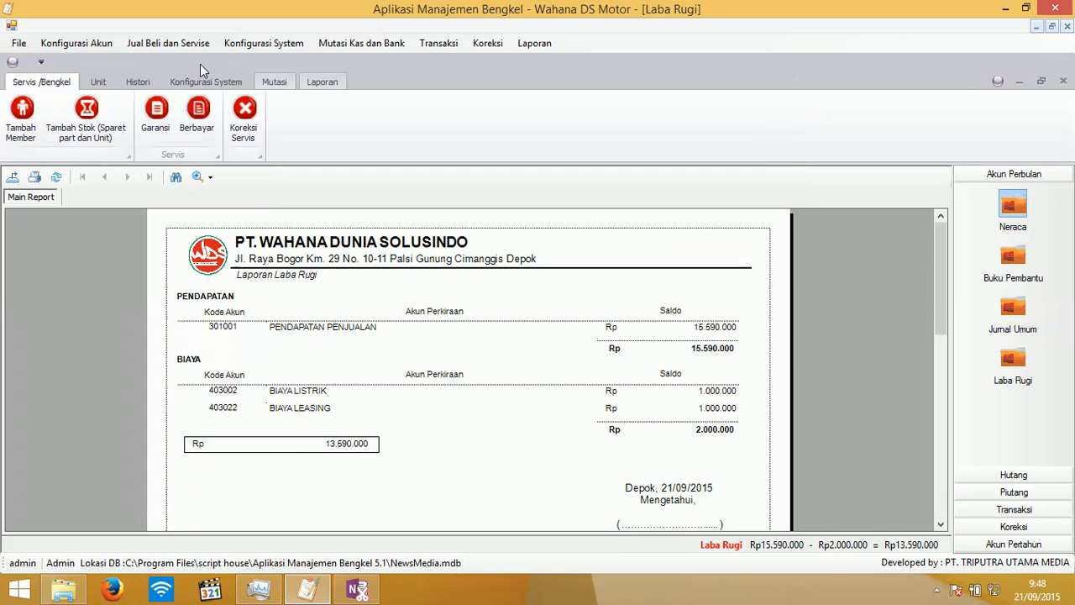
- Abandon switching the database to NewsMedia.mdb, then open the Neraca information view
click(114, 44)
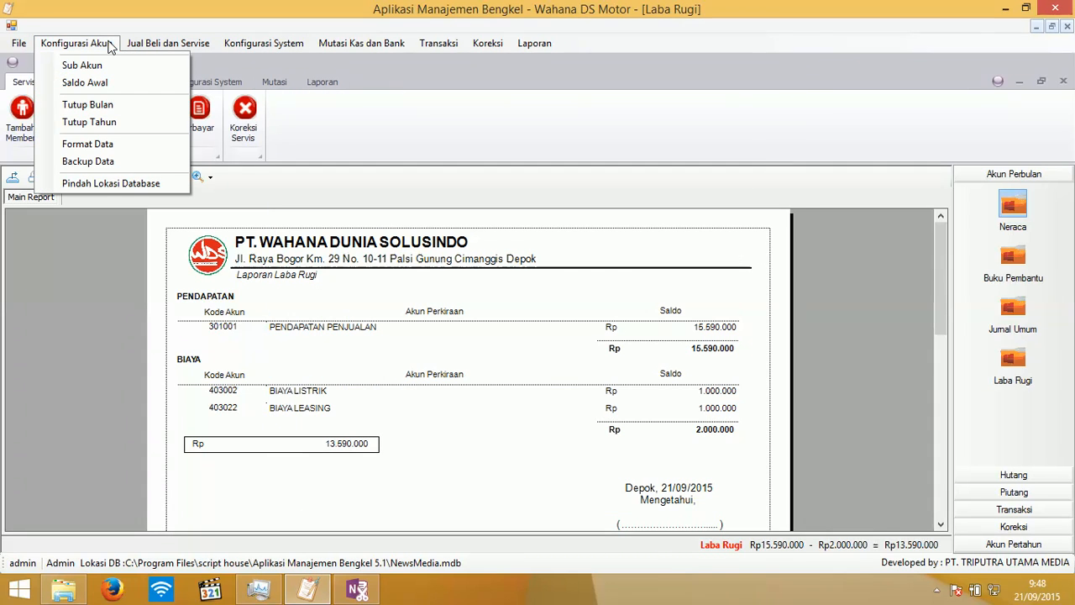
click(124, 186)
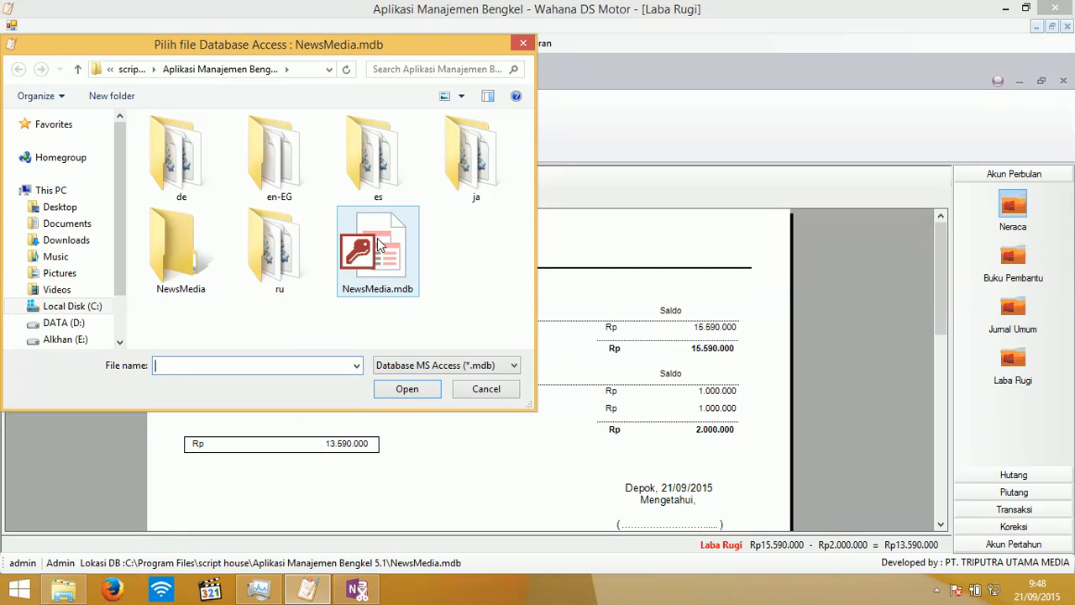
click(377, 267)
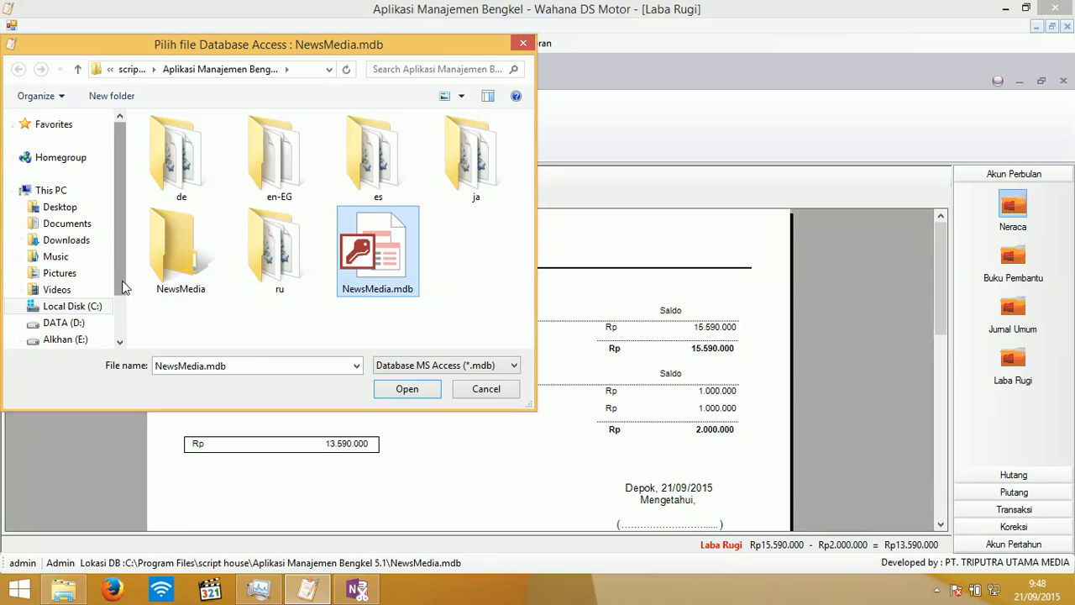
click(473, 394)
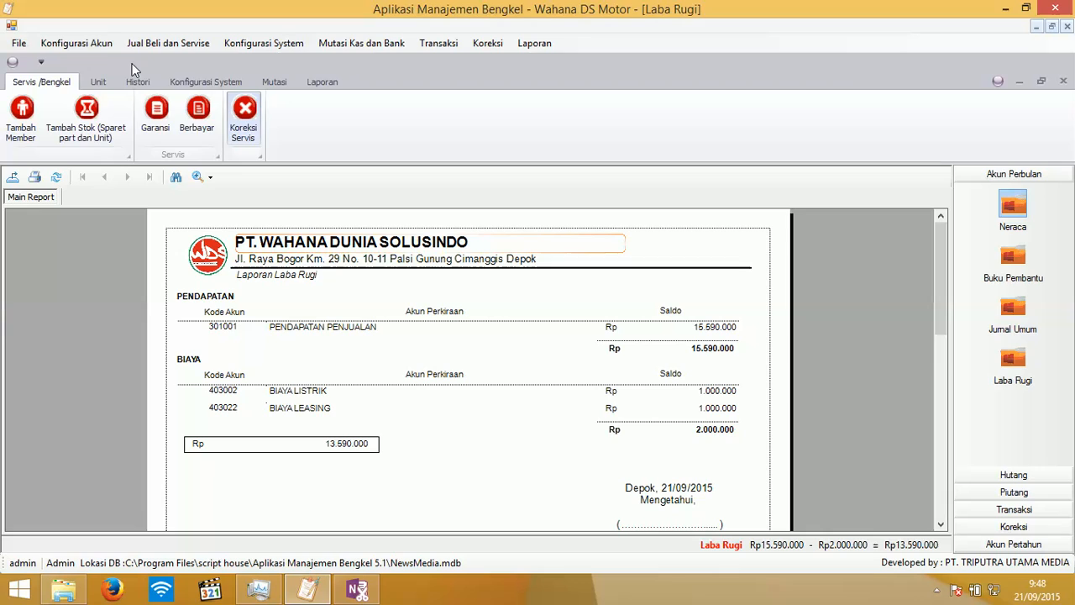
click(90, 44)
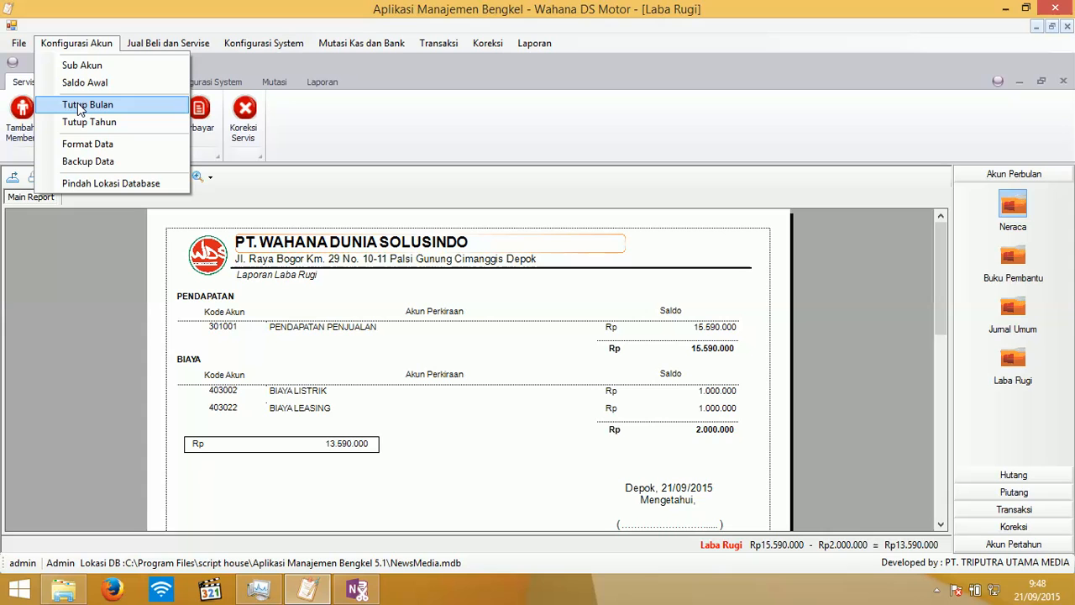
click(1014, 201)
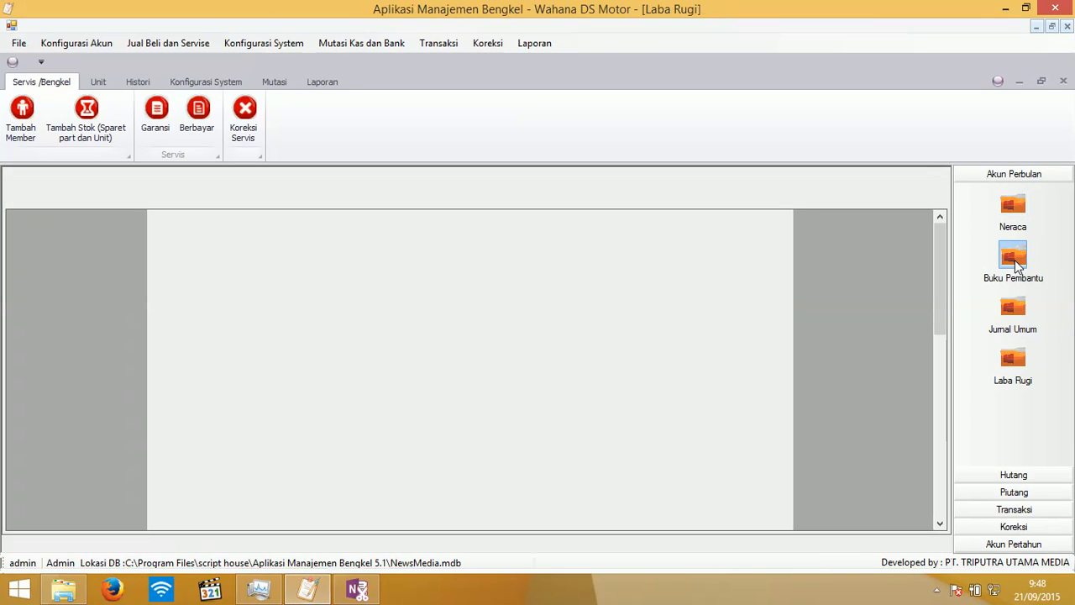
- Browse the Buku Pembantu account grid and the Jurnal Umum account view
click(1013, 257)
scroll(672, 265, down, 11)
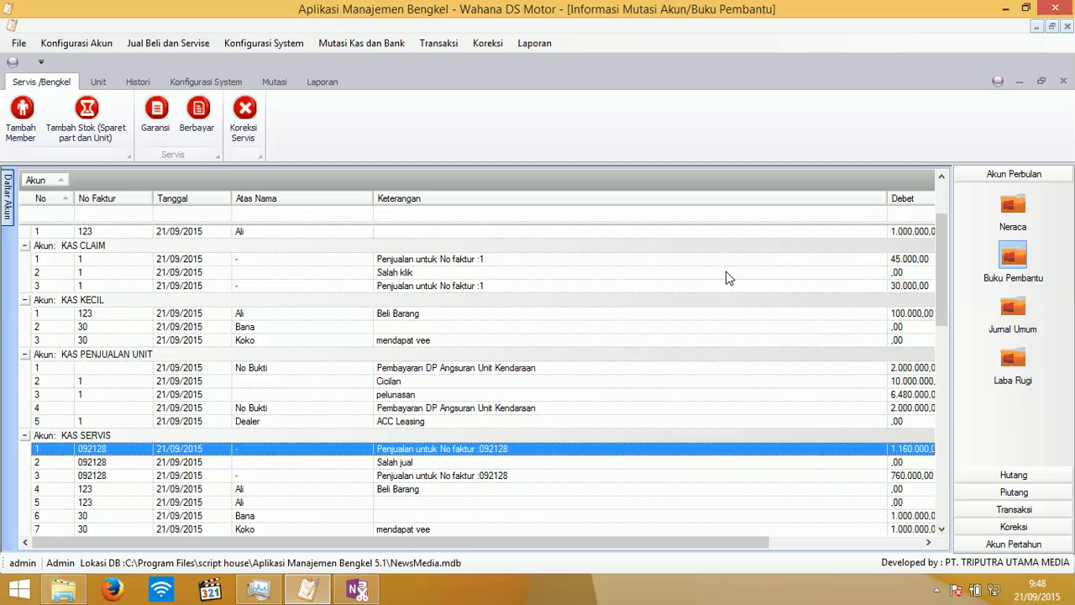
scroll(753, 267, down, 4)
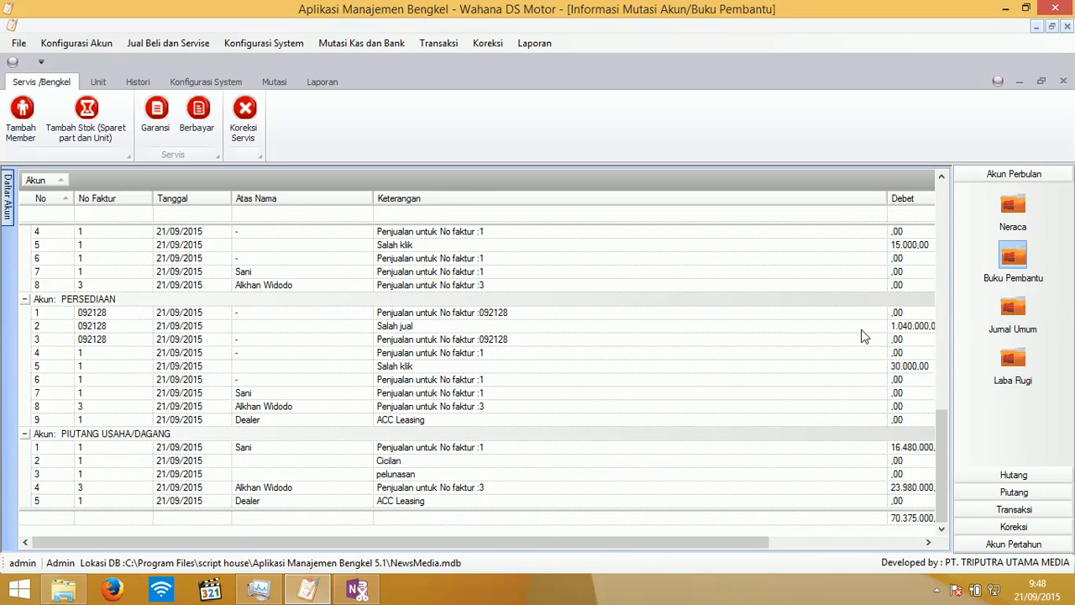
click(1011, 309)
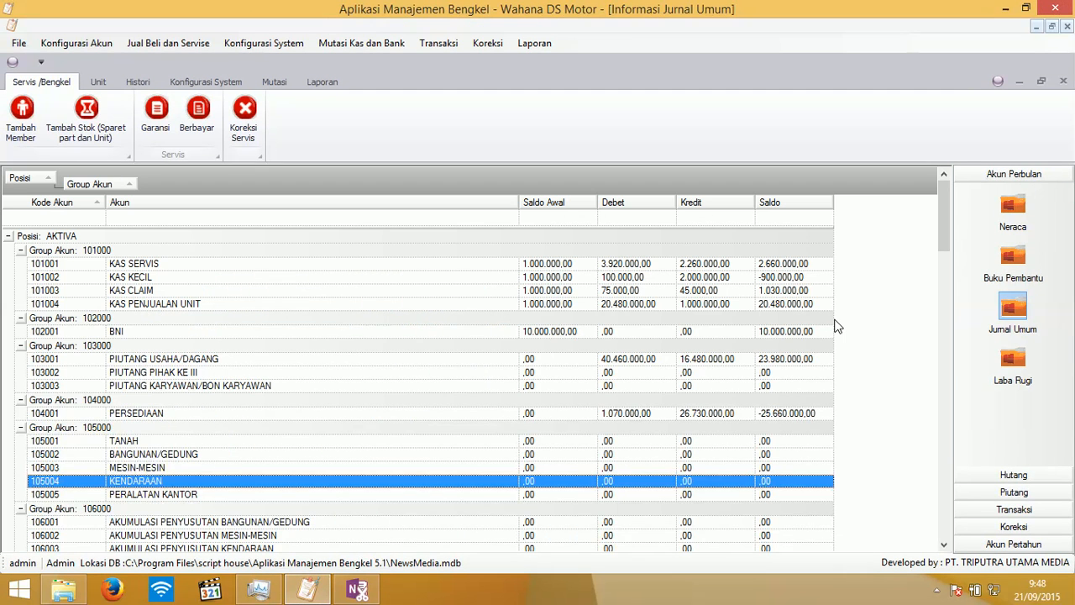
scroll(1011, 339, down, 1)
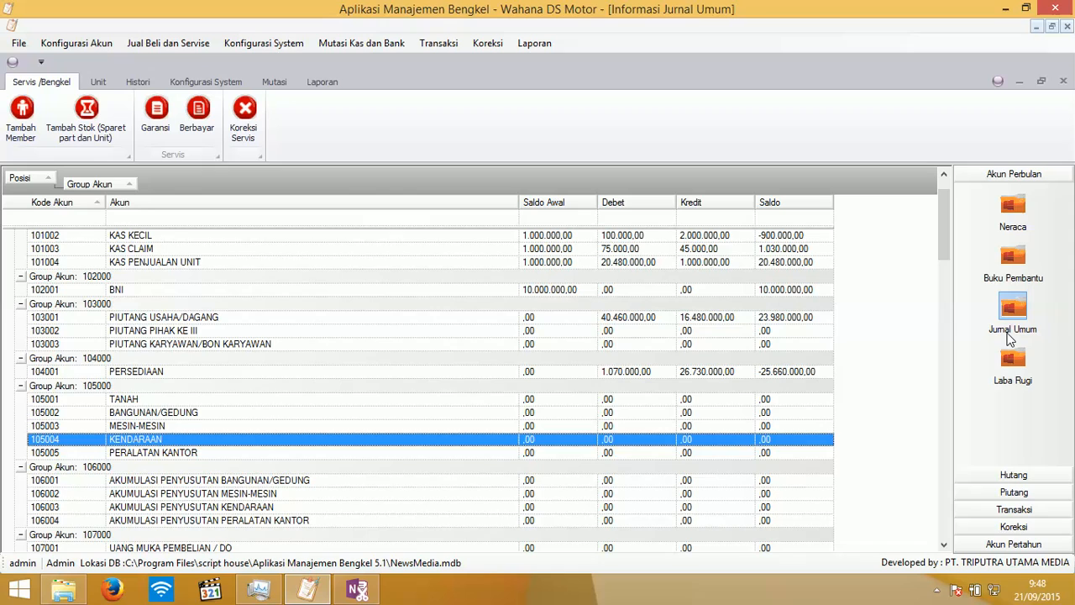
scroll(1008, 333, down, 5)
- Expand the Hutang, Piutang, Transaksi, Koreksi and Akun Pertahun groups, then show the yearly Buku Pembantu Akun
click(1020, 480)
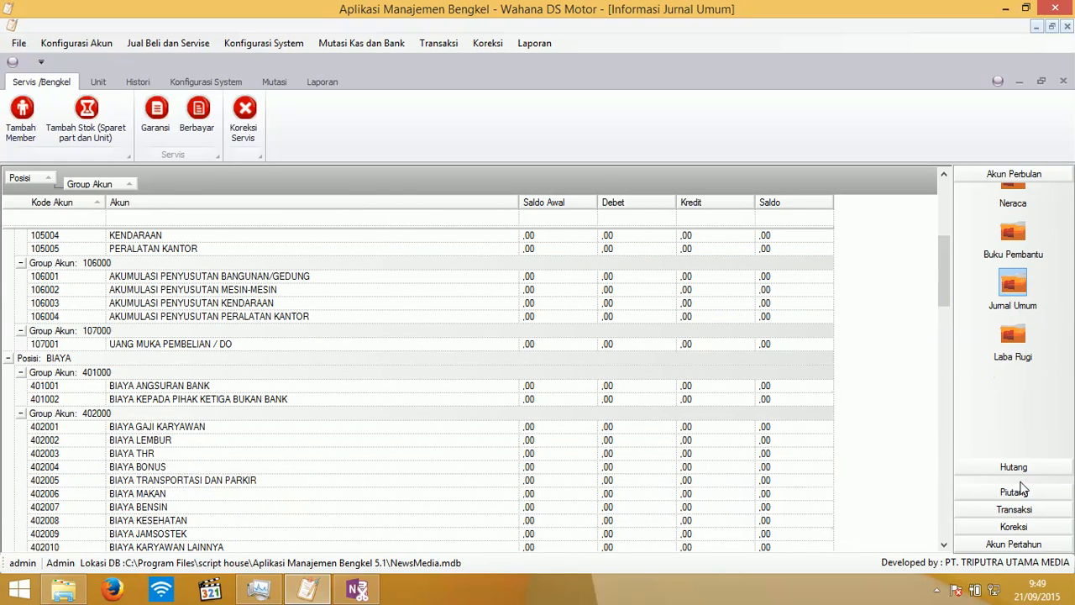
click(1024, 492)
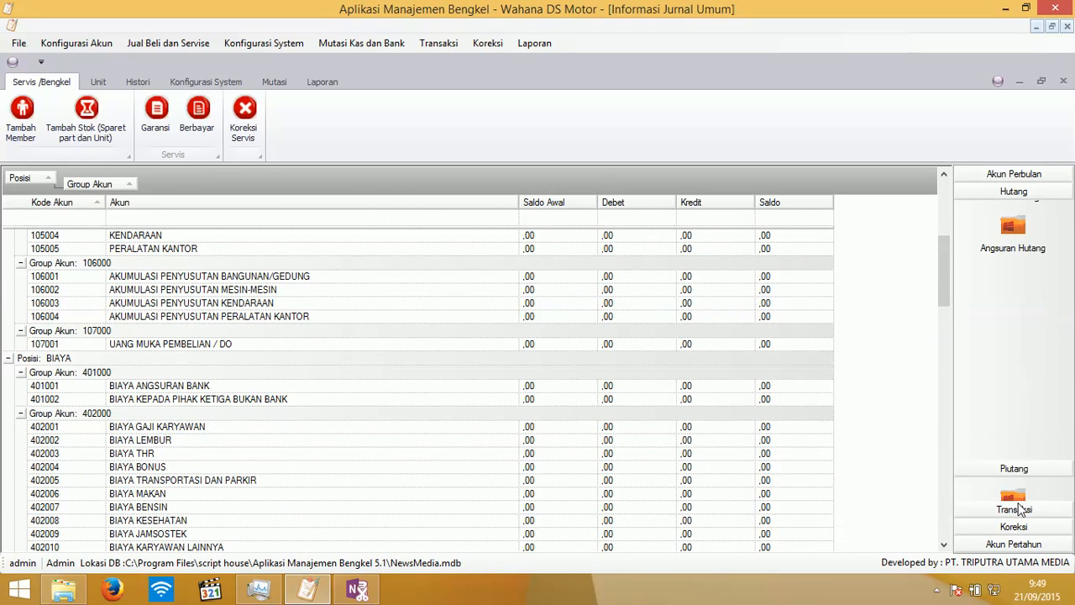
click(1013, 506)
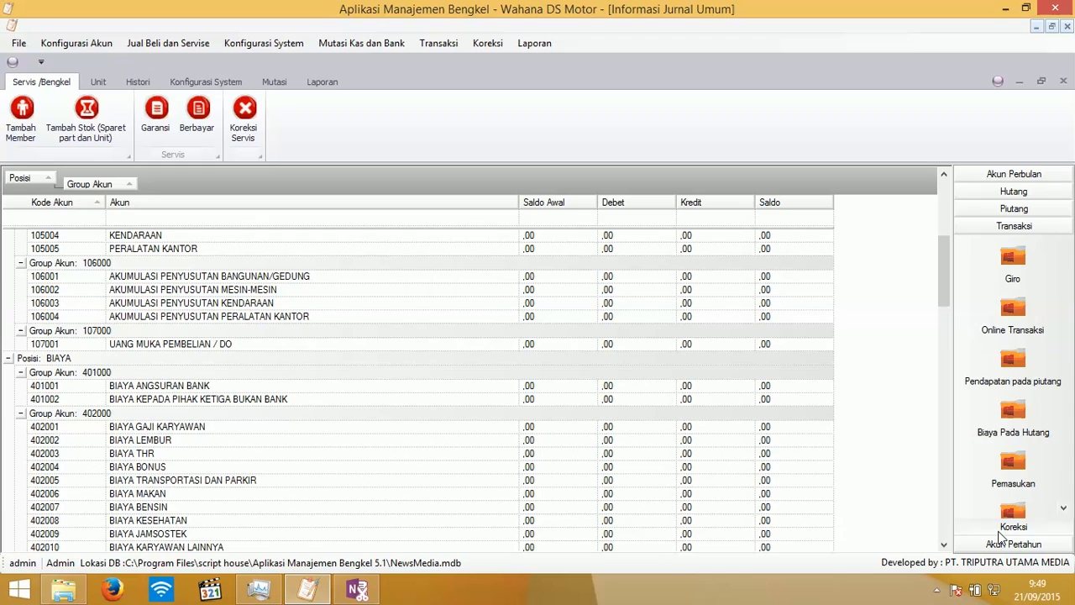
click(1004, 529)
click(1008, 374)
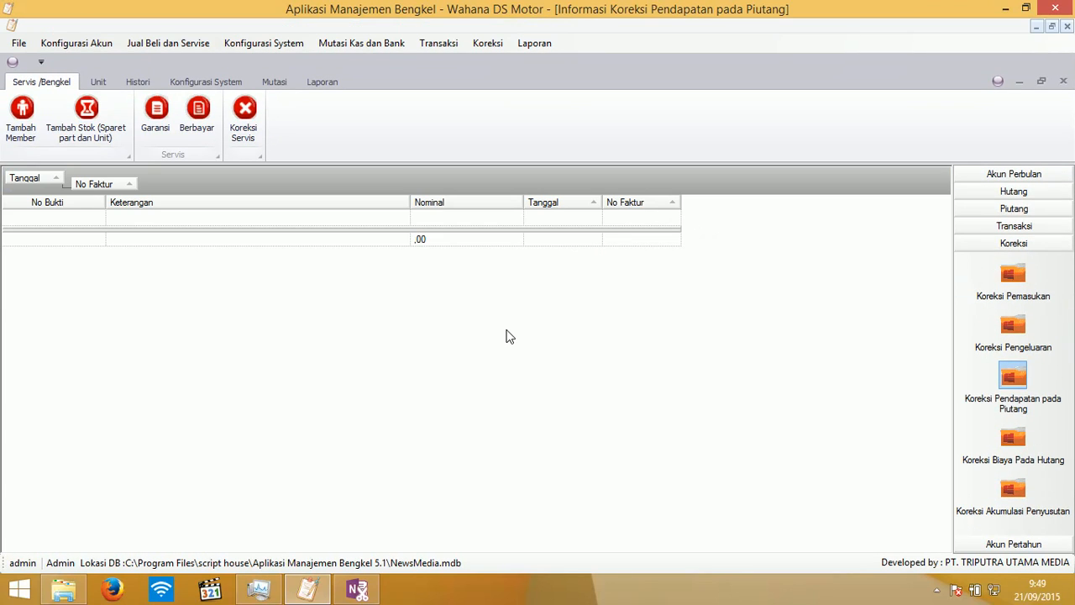
click(1012, 544)
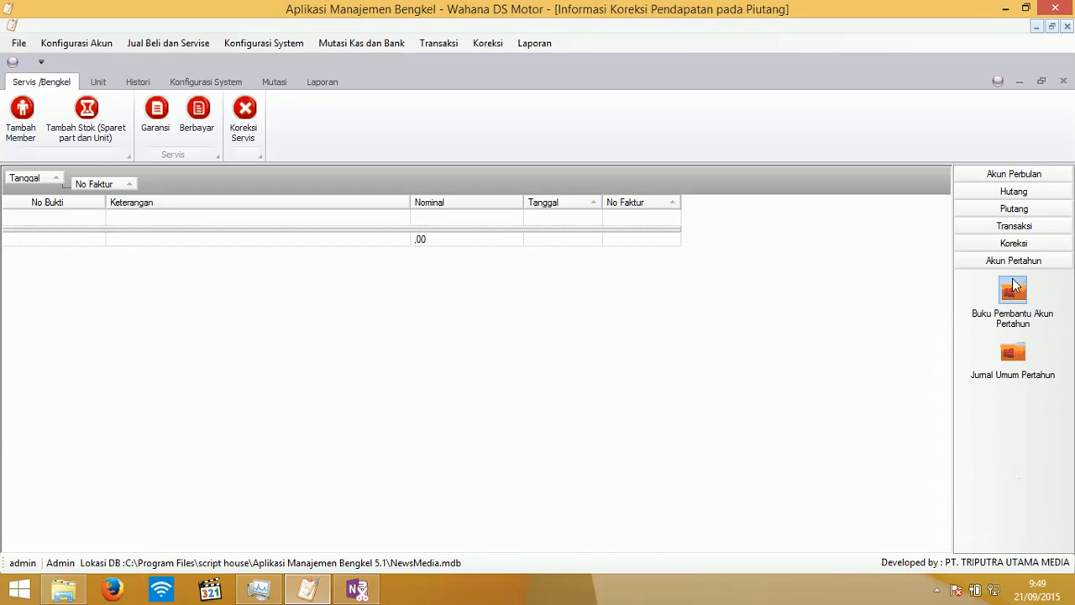
click(1014, 288)
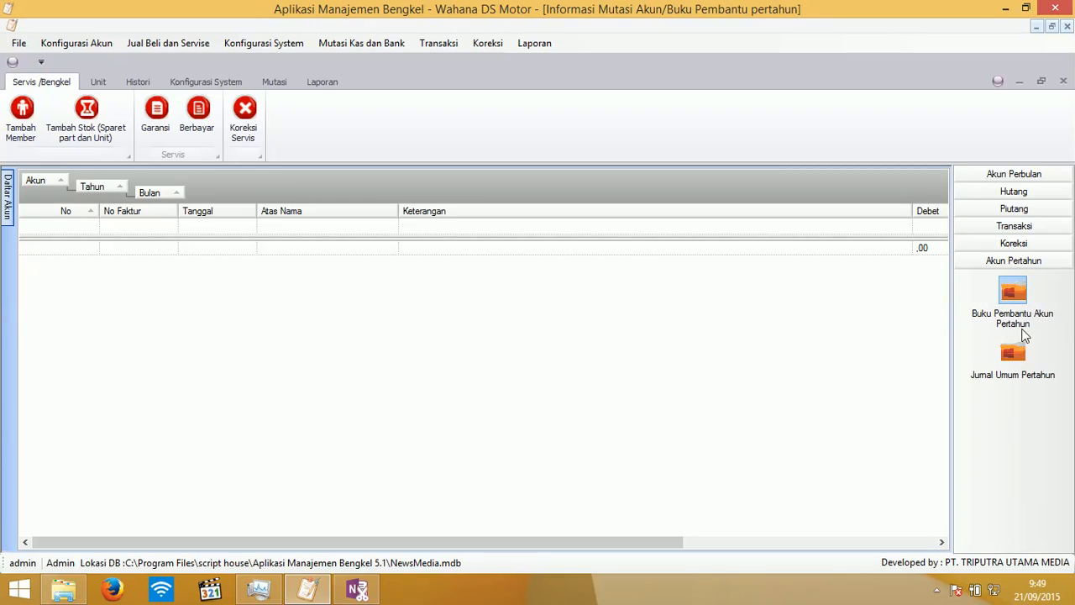
- Close the yearly ledger, Laba Rugi, Jurnal Umum and cash receipts windows, then exit the application
click(1064, 81)
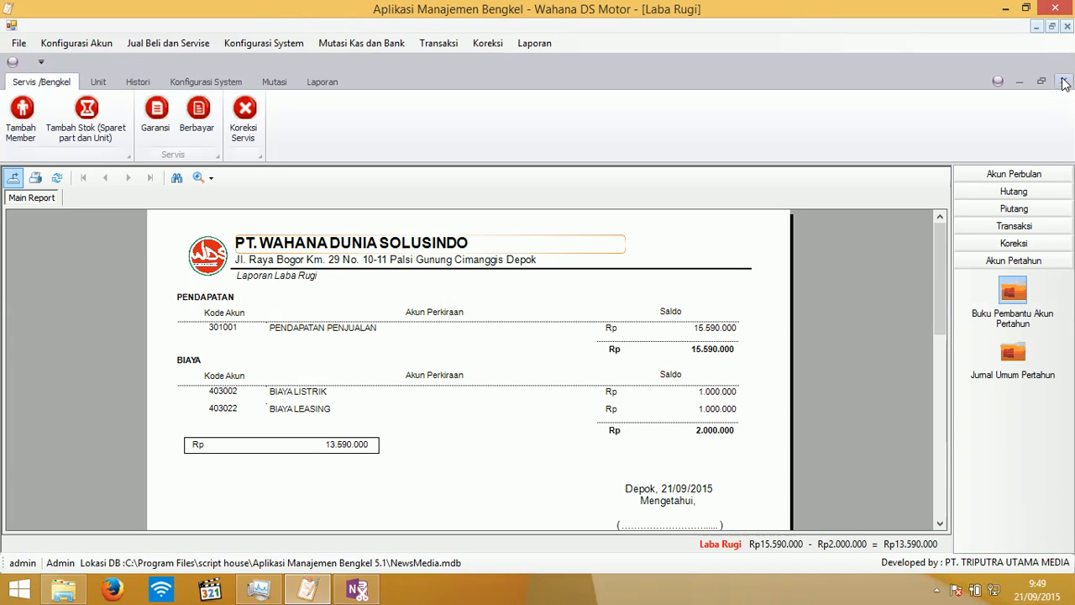
click(1067, 28)
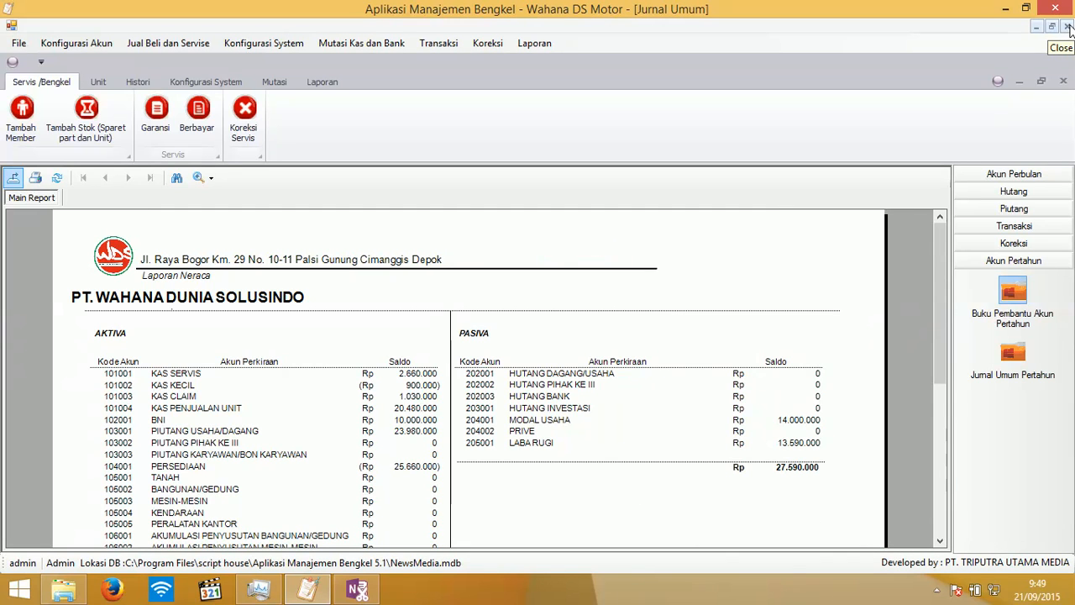
click(1067, 27)
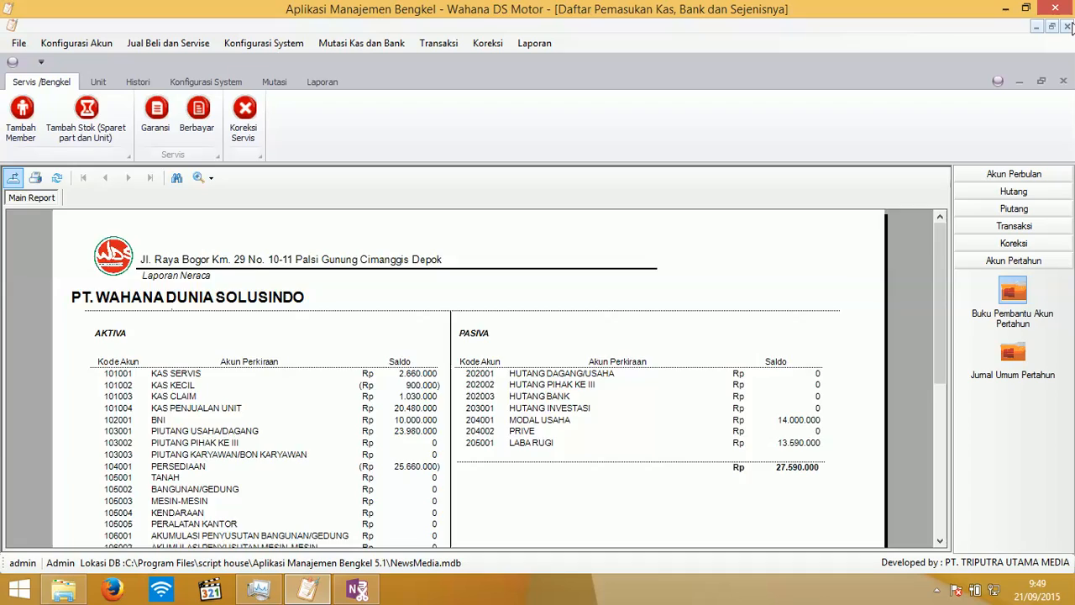
click(1068, 28)
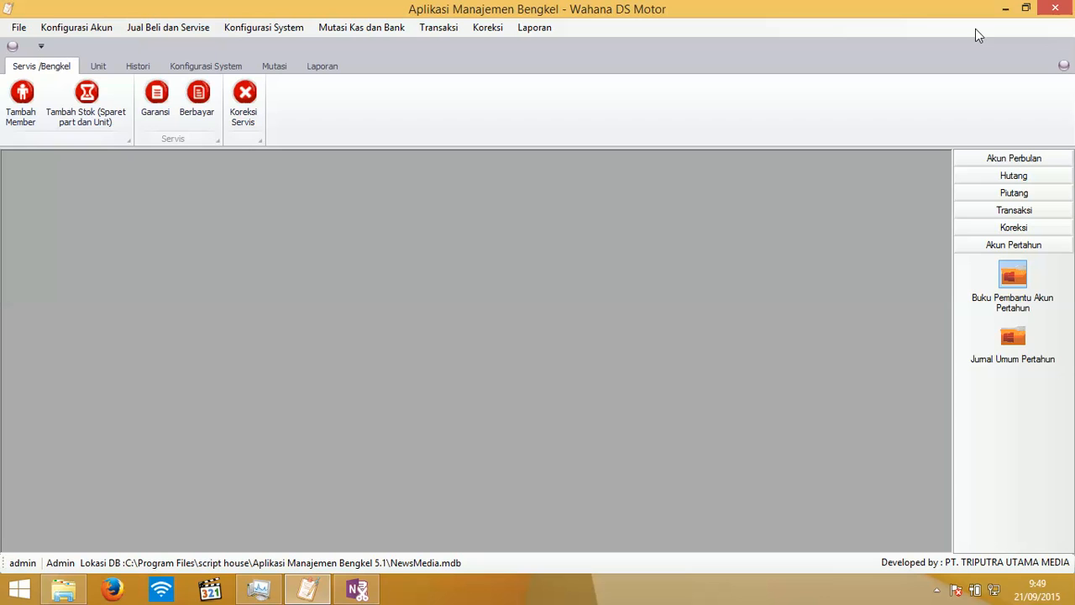
click(1056, 7)
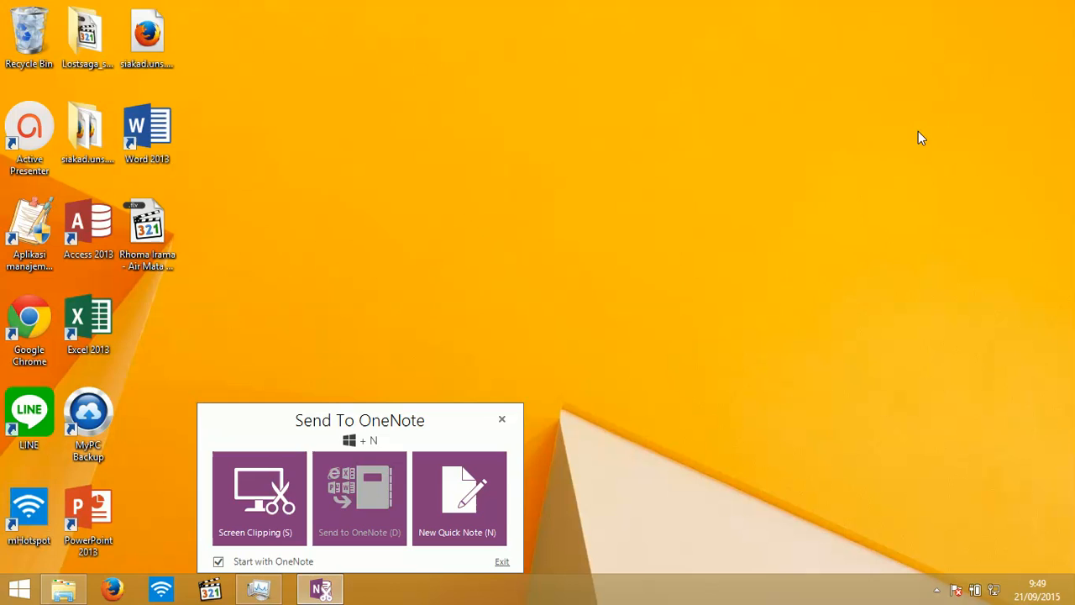